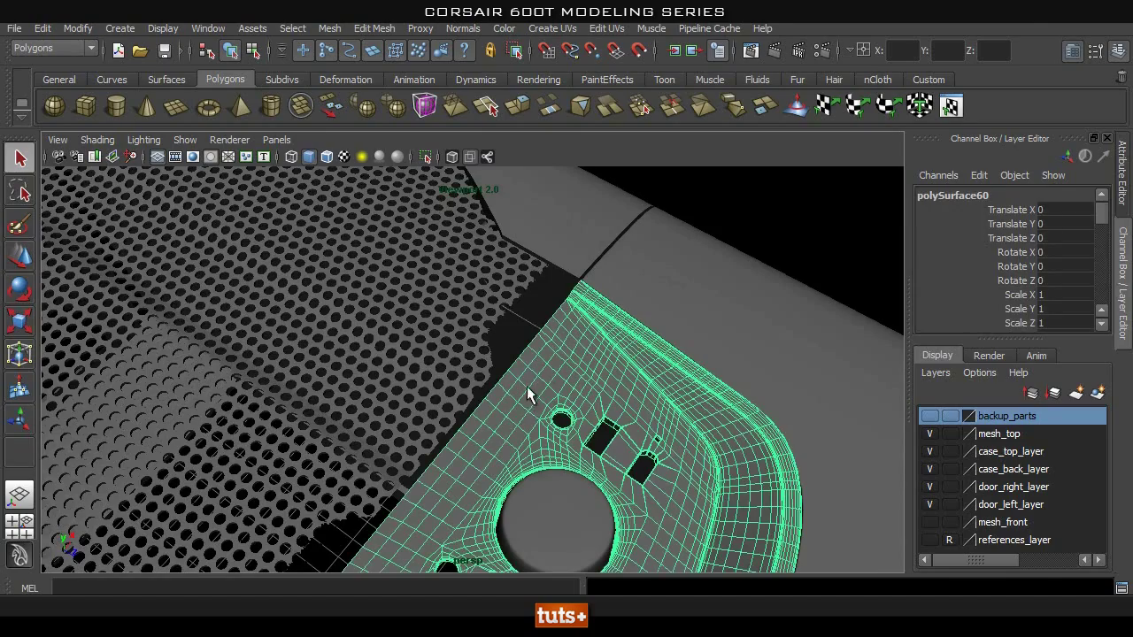
Examine the gap between the perforated top mesh and the control panel, checking the mesh and plane pieces around it.
left_click_drag(534, 395, 641, 379, "alt")
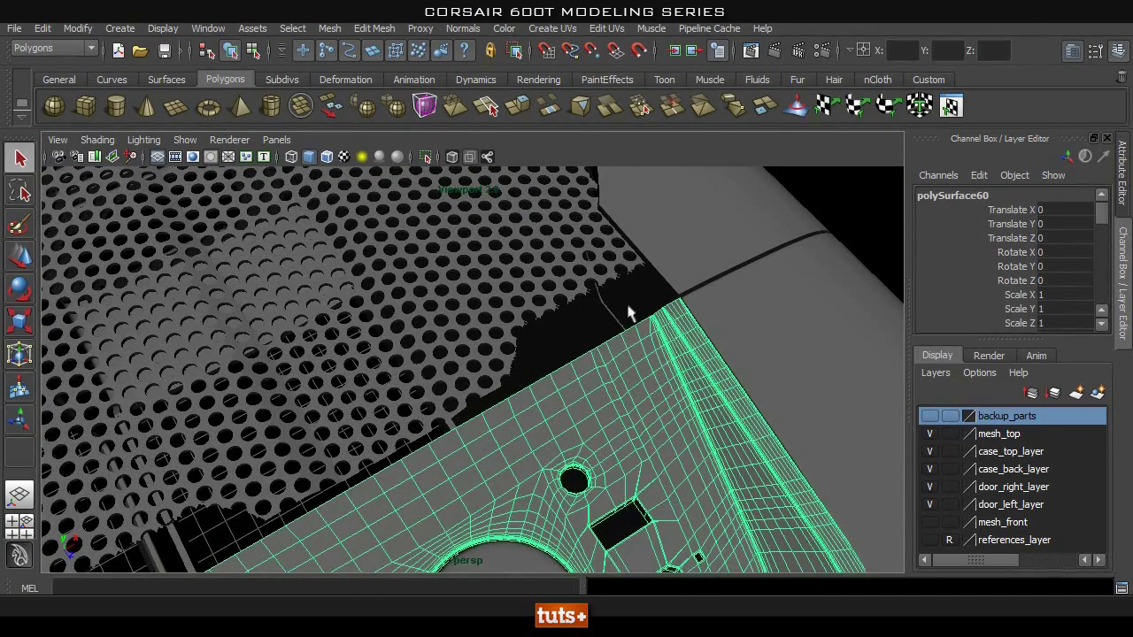
right_click_drag(546, 362, 430, 480, "alt")
middle_click_drag(430, 481, 445, 321, "alt")
left_click_drag(480, 320, 356, 308, "alt")
middle_click_drag(354, 301, 452, 407, "alt")
right_click_drag(453, 407, 569, 421, "alt")
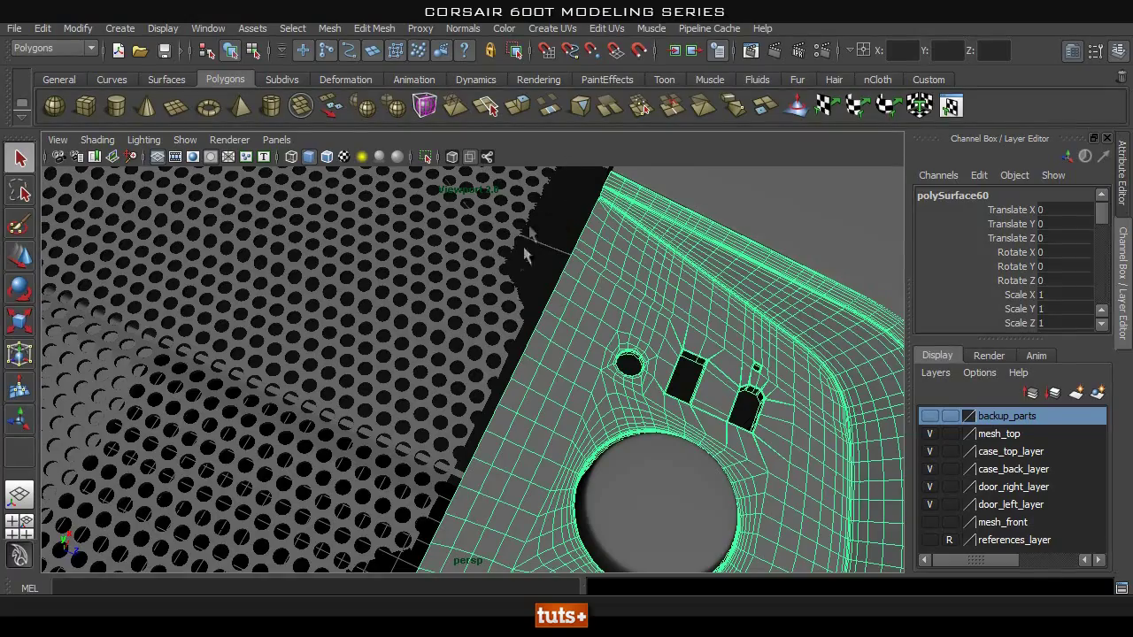
left_click_drag(481, 486, 617, 405, "alt")
middle_click_drag(617, 405, 589, 487, "alt")
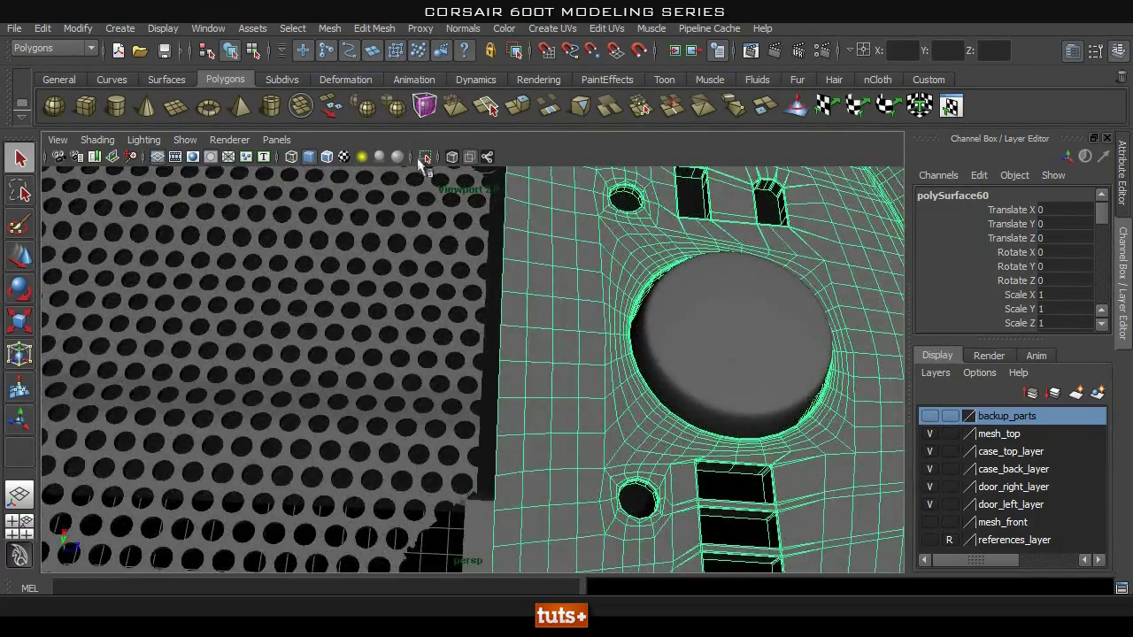
right_click_drag(660, 364, 598, 357, "alt")
left_click_drag(598, 357, 534, 339, "alt")
right_click_drag(533, 339, 459, 306, "alt")
middle_click_drag(457, 297, 456, 340, "alt")
left_click(429, 304)
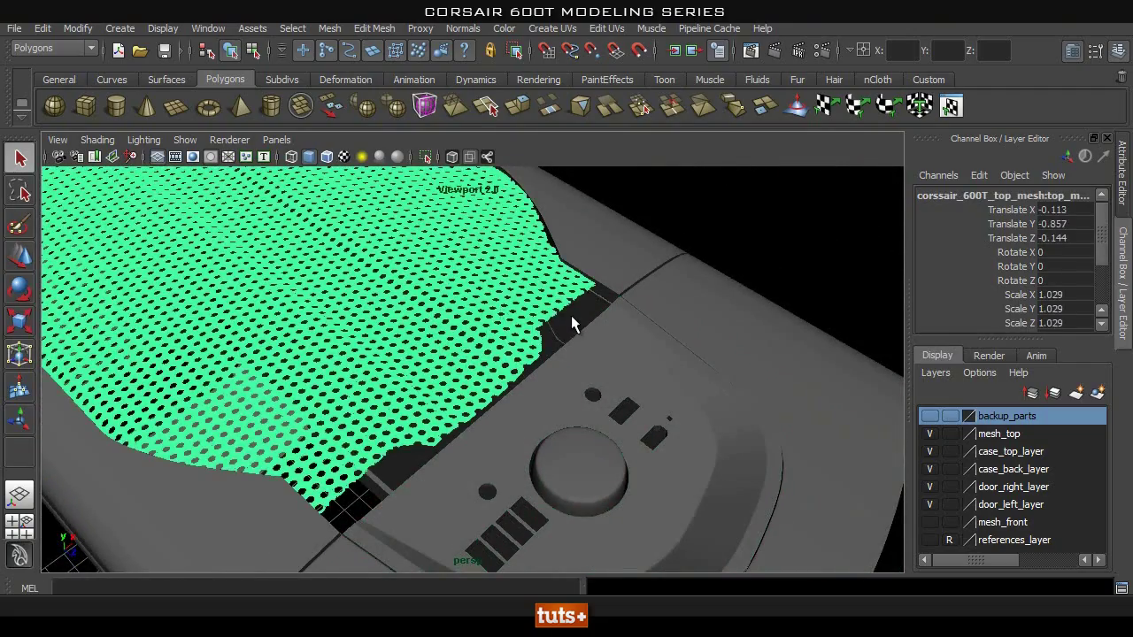
left_click(571, 316)
left_click_drag(539, 343, 589, 366, "alt")
middle_click_drag(532, 348, 543, 405, "alt")
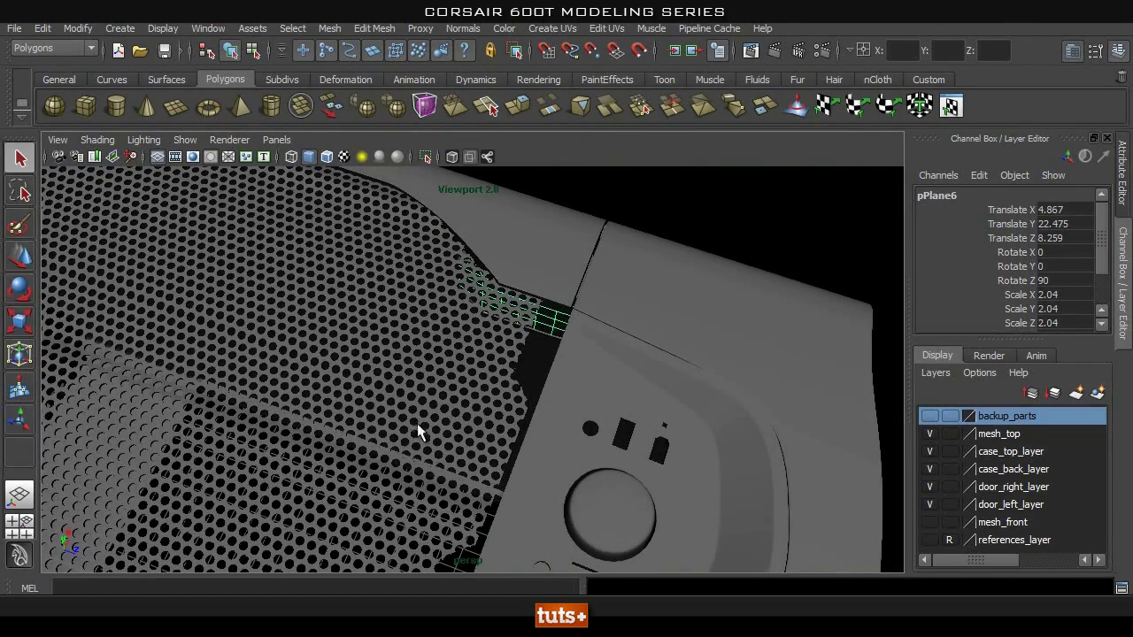
right_click_drag(417, 424, 511, 426, "alt")
middle_click_drag(524, 443, 521, 366, "alt")
Select the middle run of border edges on the control panel where it faces the perforated mesh.
left_click(524, 368)
right_click_drag(455, 398, 629, 377, "alt")
left_click_drag(630, 384, 714, 386, "alt")
right_click_drag(474, 254, 476, 248)
mouse_move(647, 319)
left_mouse_down("alt")
mouse_move(430, 478)
mouse_move(468, 253)
left_mouse_up("alt")
left_click(568, 361)
left_click_drag(526, 274, 456, 371, "alt")
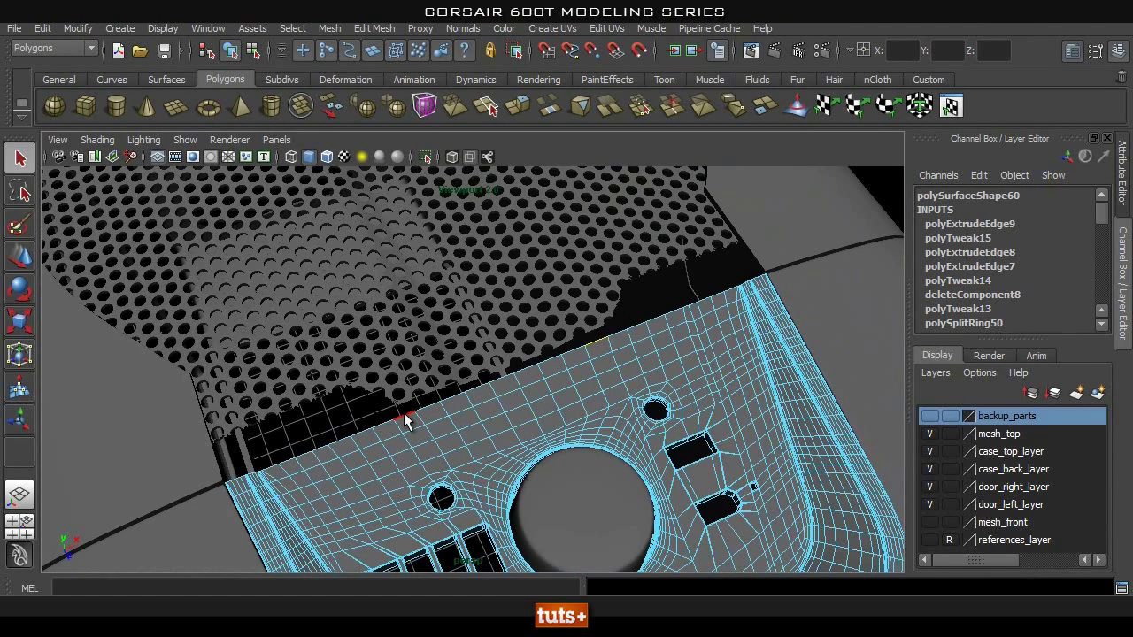
left_click_drag(404, 414, 647, 403, "alt")
left_click_drag(501, 441, 670, 411, "alt")
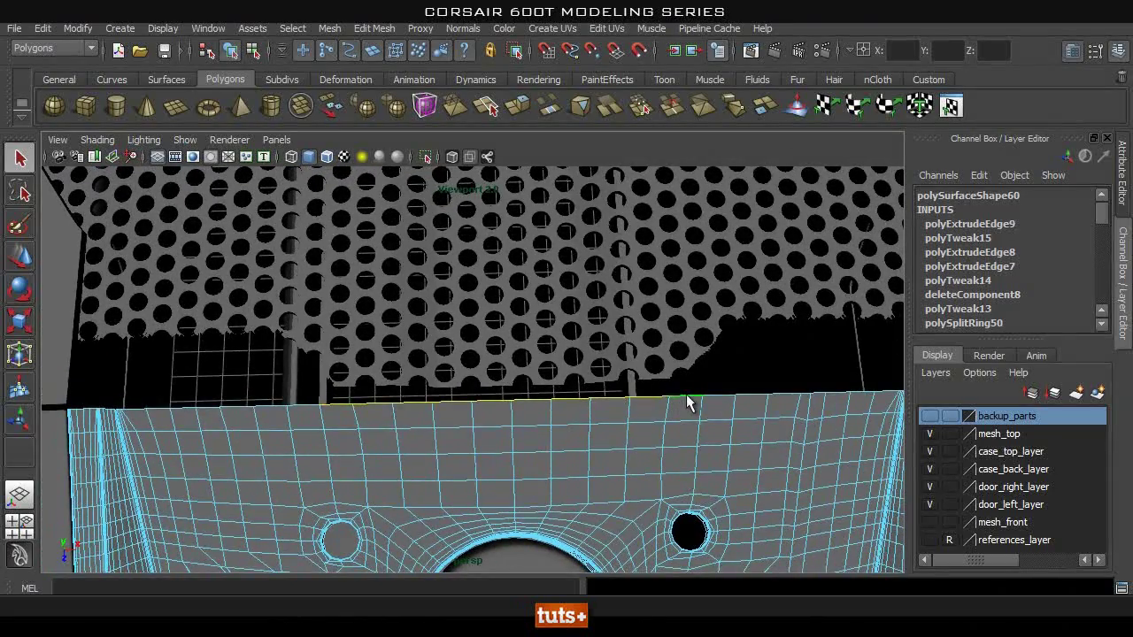
left_click_drag(319, 447, 359, 436, "alt")
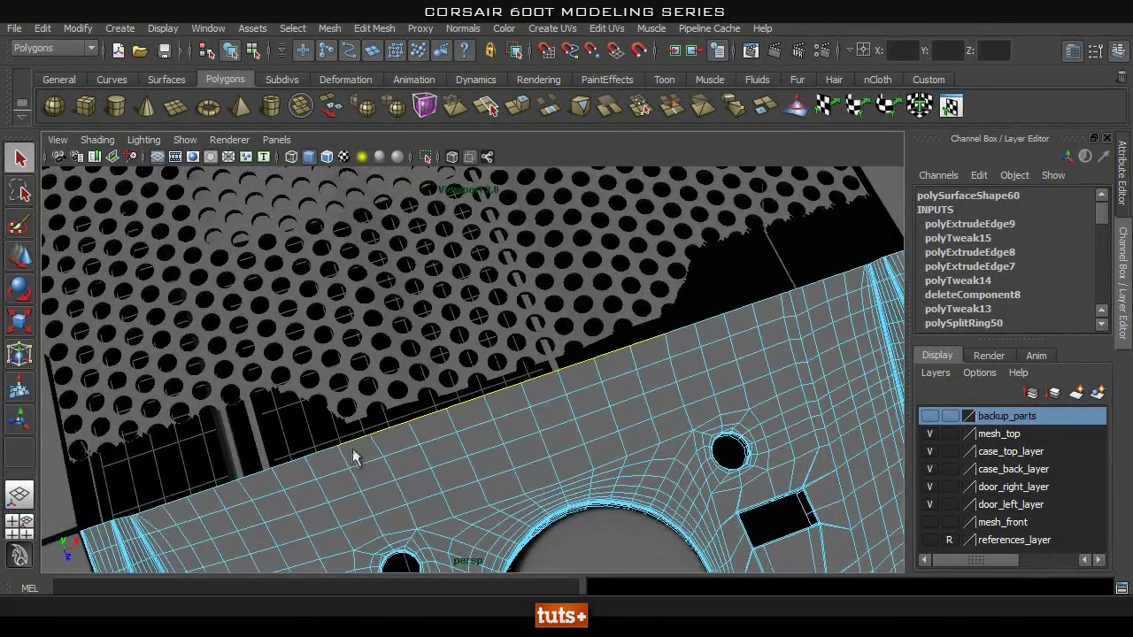
left_click_drag(372, 438, 463, 450, "alt")
mouse_move(527, 423)
middle_mouse_down("alt")
mouse_move(546, 382)
mouse_move(531, 417)
middle_mouse_up("alt")
Extrude the selected panel border edges and move them toward the perforated mesh to form a narrow strip.
left_click(374, 28)
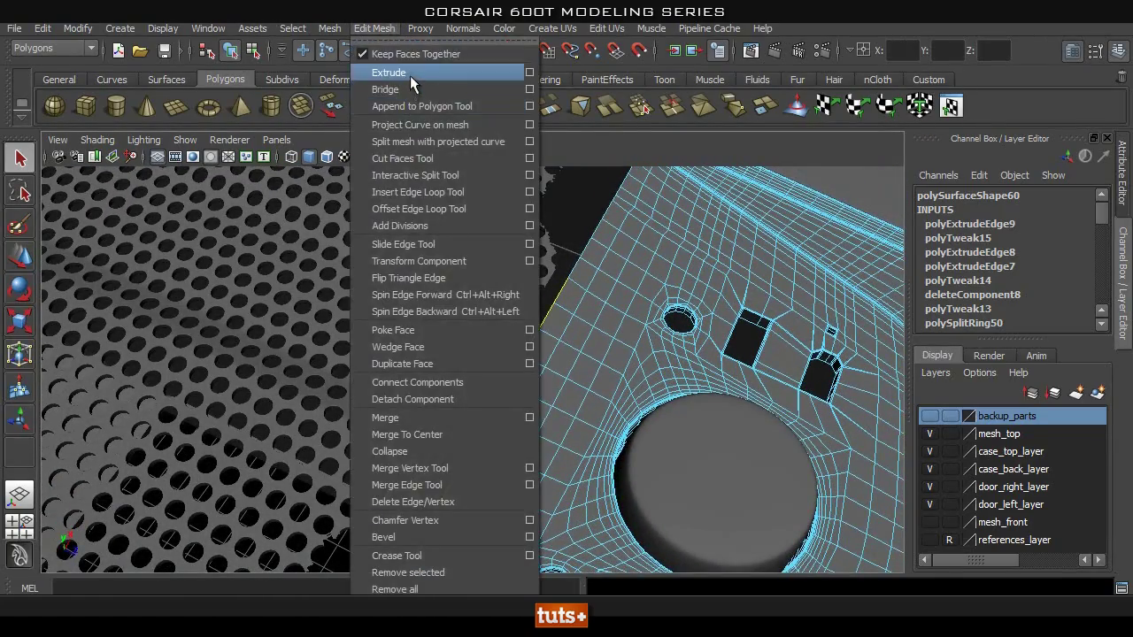
left_click(410, 75)
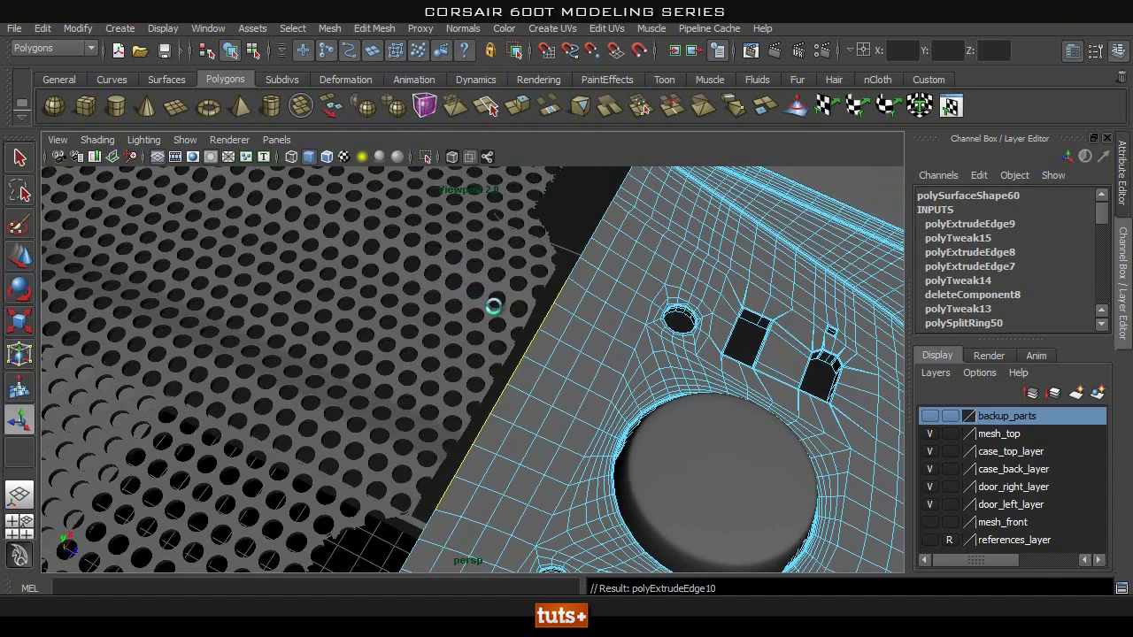
left_click_drag(496, 310, 542, 327, "alt")
right_click_drag(694, 321, 549, 321, "alt")
left_click_drag(345, 332, 288, 339, "alt")
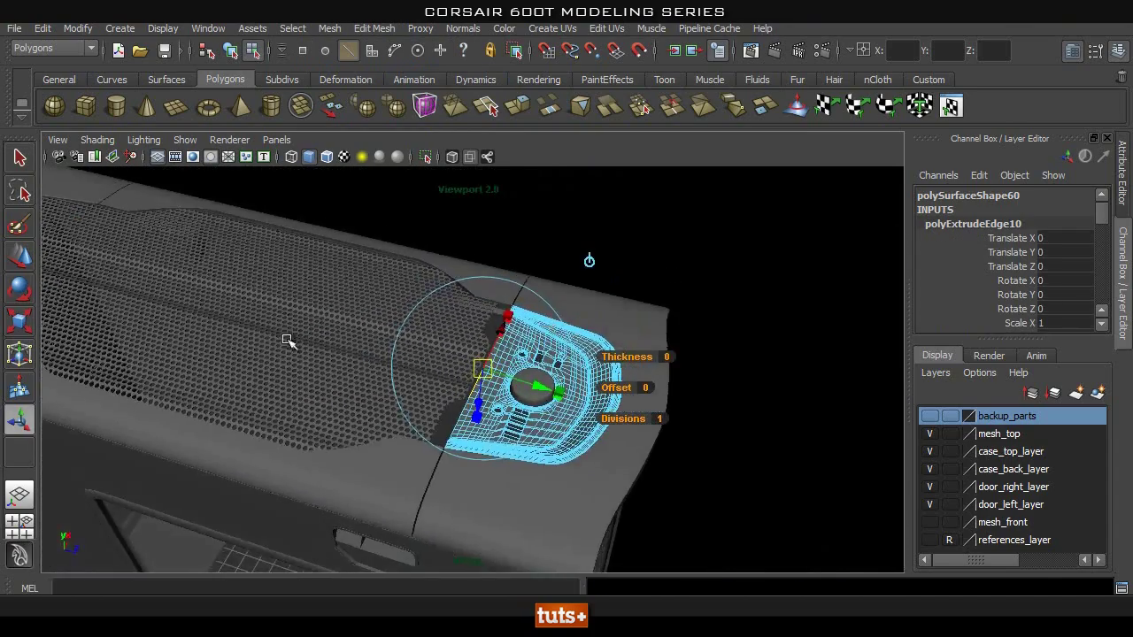
right_click_drag(289, 339, 367, 357, "alt")
key("w")
right_click_drag(379, 405, 590, 404, "alt")
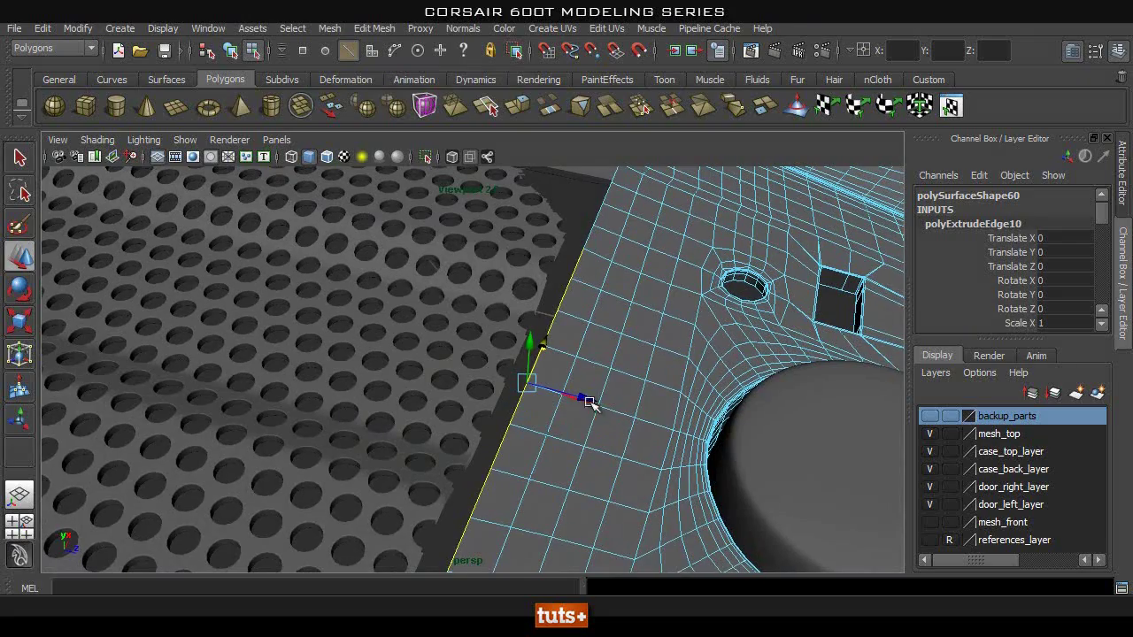
left_click_drag(586, 401, 303, 378)
Select all visible objects of the case and delete all construction history in the scene.
left_click_drag(387, 418, 589, 441, "alt")
right_click_drag(372, 423, 111, 415, "alt")
right_click_drag(708, 372, 372, 372, "alt")
mouse_move(373, 372)
middle_mouse_down("alt")
mouse_move(378, 382)
mouse_move(364, 331)
middle_mouse_up("alt")
right_click_drag(363, 331, 430, 369, "alt")
key("q")
mouse_move(437, 299)
right_mouse_down()
mouse_move(445, 356)
mouse_move(506, 275)
right_mouse_up()
left_click_drag(698, 181, 140, 572)
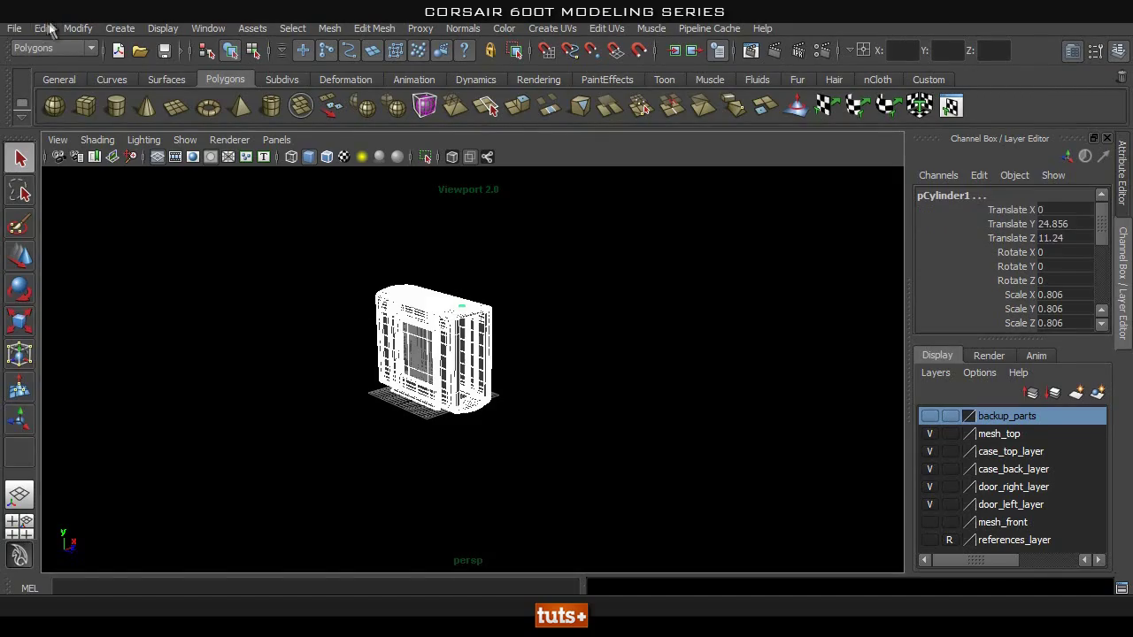
left_click(41, 29)
mouse_move(152, 223)
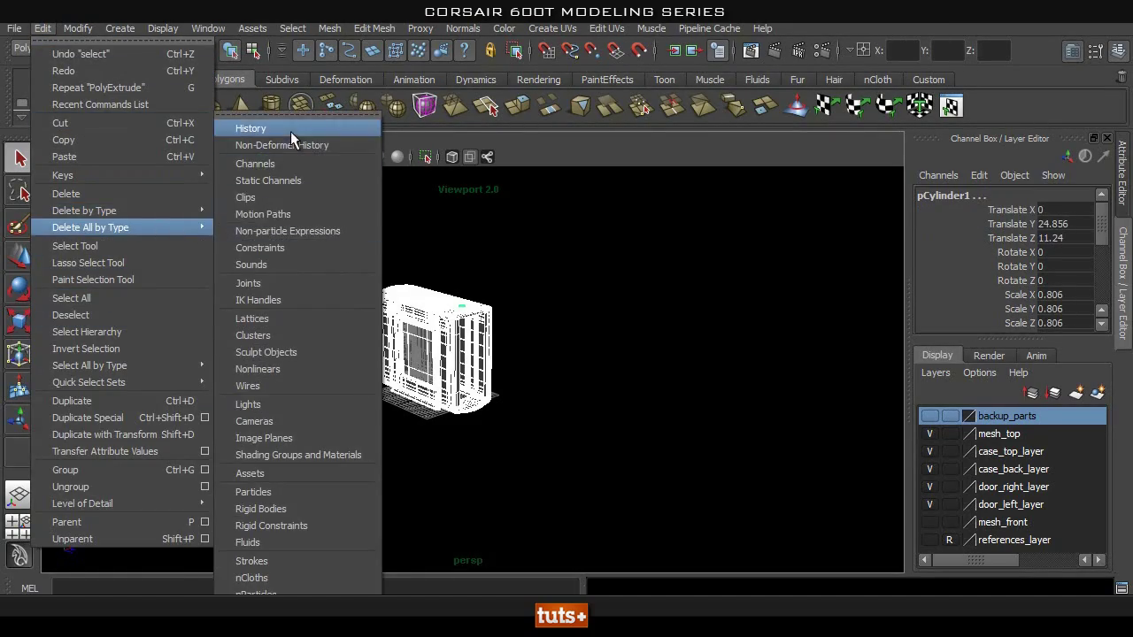
left_click(250, 129)
Inspect up close how the extruded strip of the control panel meets the perforated mesh.
right_click_drag(534, 316, 666, 322, "alt")
left_click_drag(486, 326, 460, 376, "alt")
middle_click_drag(456, 195, 463, 380, "alt")
right_click_drag(463, 389, 712, 448, "alt")
left_click_drag(462, 478, 547, 303, "alt")
left_click(769, 213)
right_click_drag(444, 248, 579, 251, "alt")
left_click_drag(540, 251, 528, 341, "alt")
middle_click_drag(498, 223, 591, 319, "alt")
right_click_drag(414, 324, 705, 303, "alt")
middle_click_drag(705, 301, 627, 408, "alt")
Move the two vertices at one end of the panel's extruded strip outward along the panel border.
left_click(572, 382)
right_click_drag(572, 384, 445, 392, "alt")
left_click_drag(445, 392, 546, 396, "alt")
middle_click_drag(735, 367, 602, 425, "alt")
right_click_drag(548, 374, 596, 374, "alt")
left_click_drag(596, 375, 505, 383, "alt")
middle_click_drag(298, 395, 329, 404, "alt")
right_click_drag(328, 297, 233, 368)
right_click_drag(236, 292, 237, 296)
left_click_drag(460, 315, 383, 327, "alt")
left_click_drag(192, 349, 234, 413)
middle_click_drag(201, 395, 429, 348, "alt")
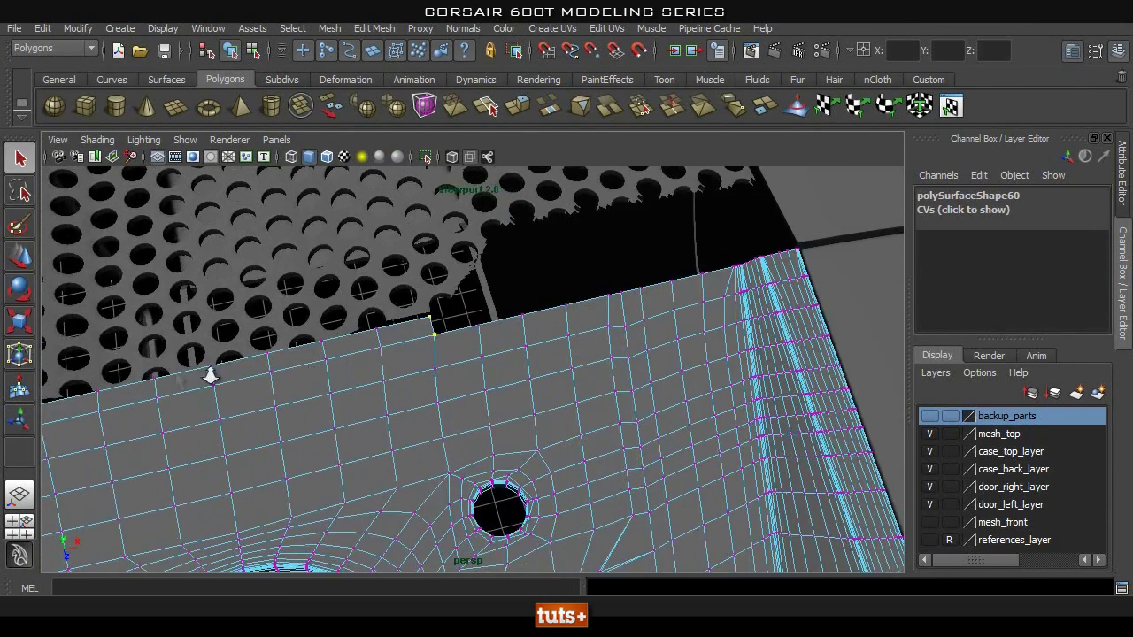
right_click_drag(210, 374, 392, 309, "alt")
middle_click_drag(392, 308, 399, 387, "alt")
key("w")
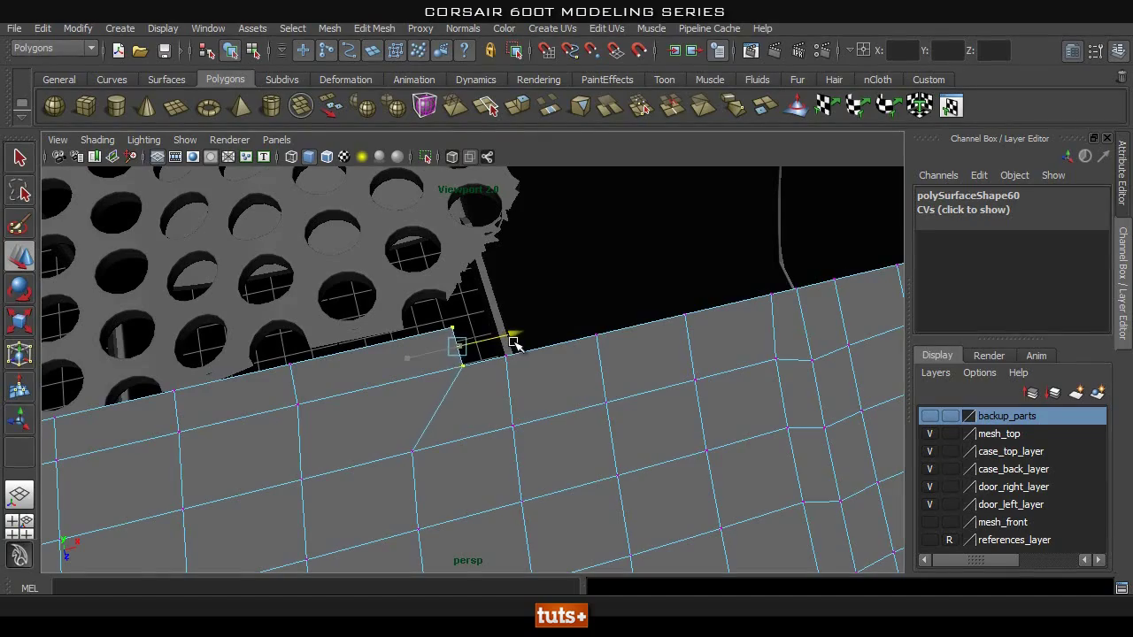
Move the vertex pair at the strip's opposite end outward along the panel border as well.
right_click_drag(550, 346, 413, 357, "alt")
middle_click_drag(133, 422, 402, 336, "alt")
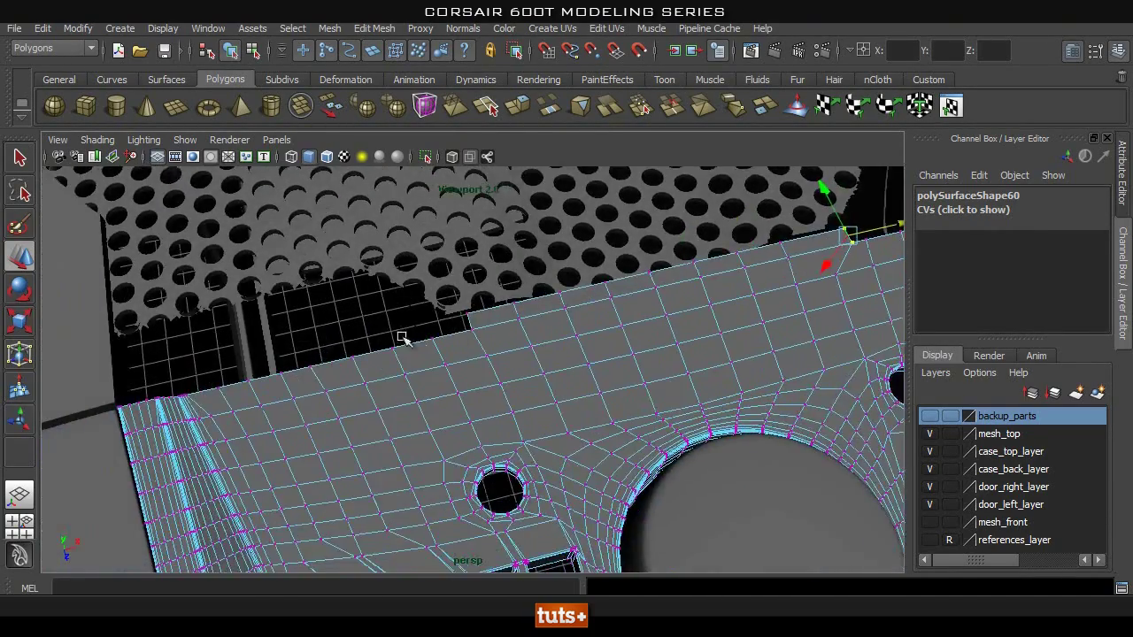
right_click_drag(402, 336, 426, 292, "alt")
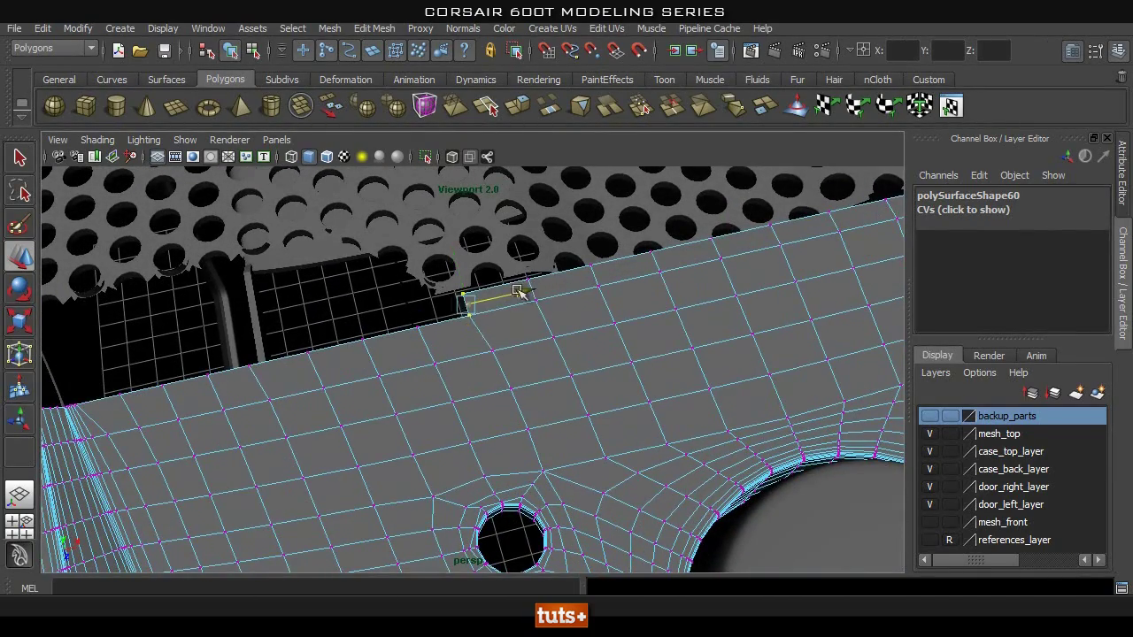
left_click_drag(504, 297, 724, 317, "alt")
left_click_drag(549, 372, 534, 306, "alt")
Extrude the short panel border edge beside the first end of the strip so it lines up with the strip's outer edge.
middle_click_drag(535, 305, 367, 339, "alt")
right_click_drag(367, 339, 486, 336, "alt")
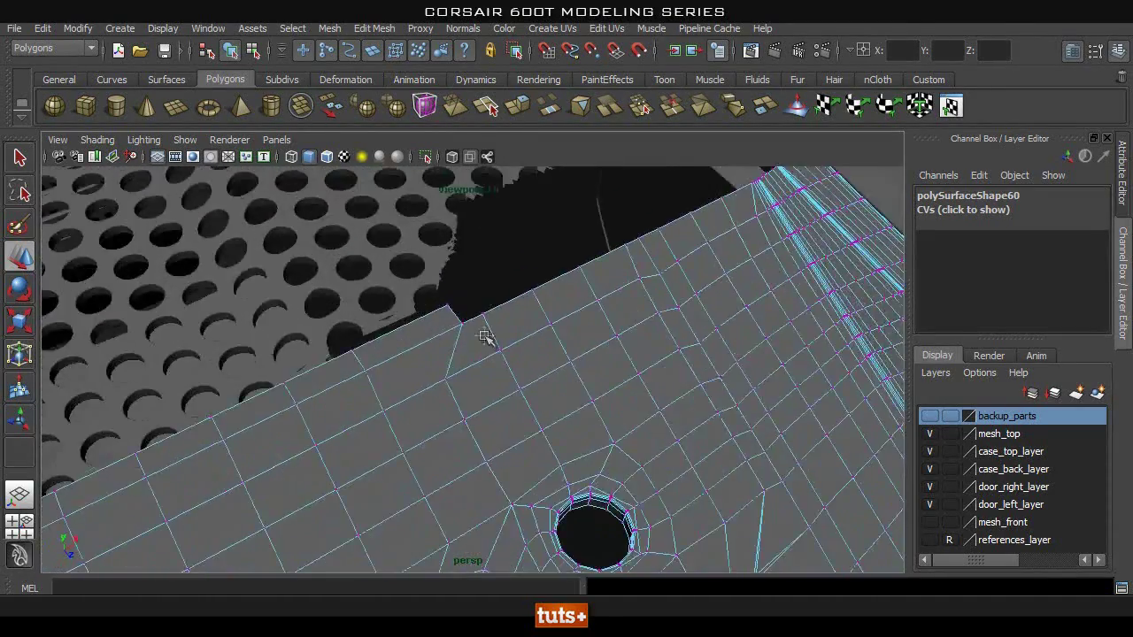
middle_click_drag(485, 337, 475, 400, "alt")
right_click_drag(465, 311, 469, 256)
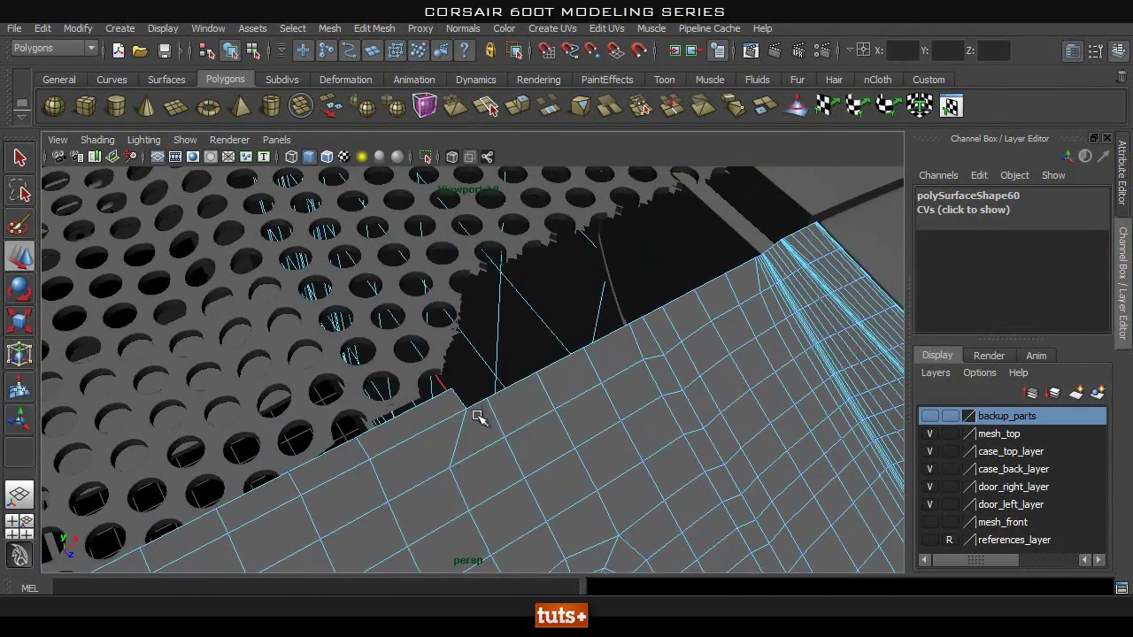
left_click(478, 404)
right_click_drag(564, 367, 133, 416, "alt")
left_click_drag(345, 416, 329, 441, "alt")
middle_click_drag(330, 440, 337, 421, "alt")
right_click_drag(336, 421, 576, 376, "alt")
left_click(381, 28)
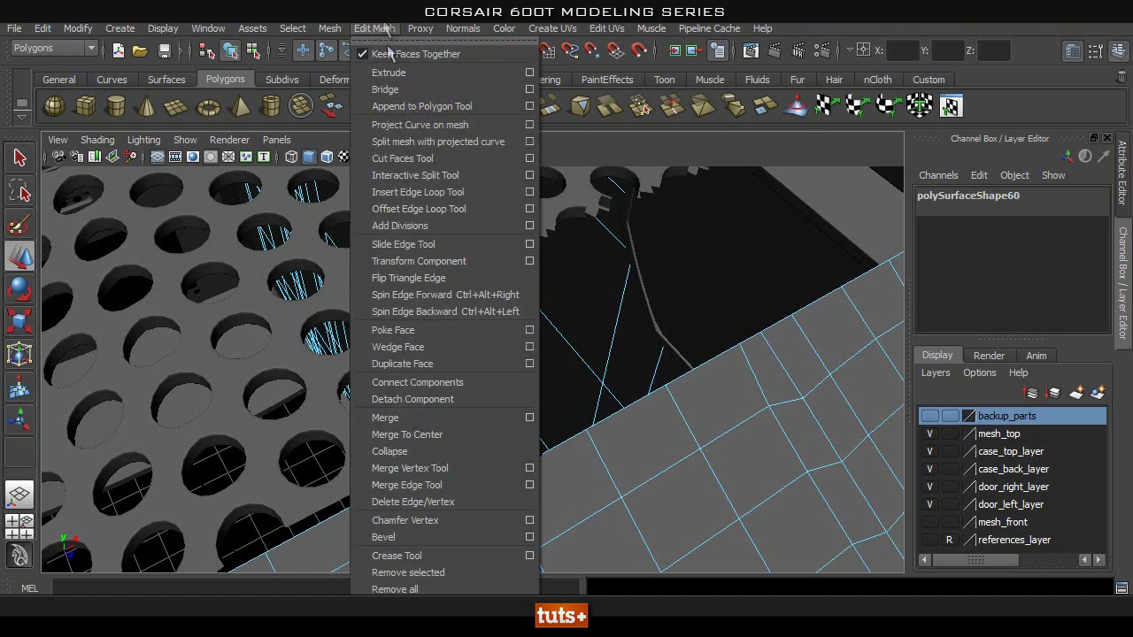
left_click(381, 71)
left_click_drag(516, 535, 471, 506)
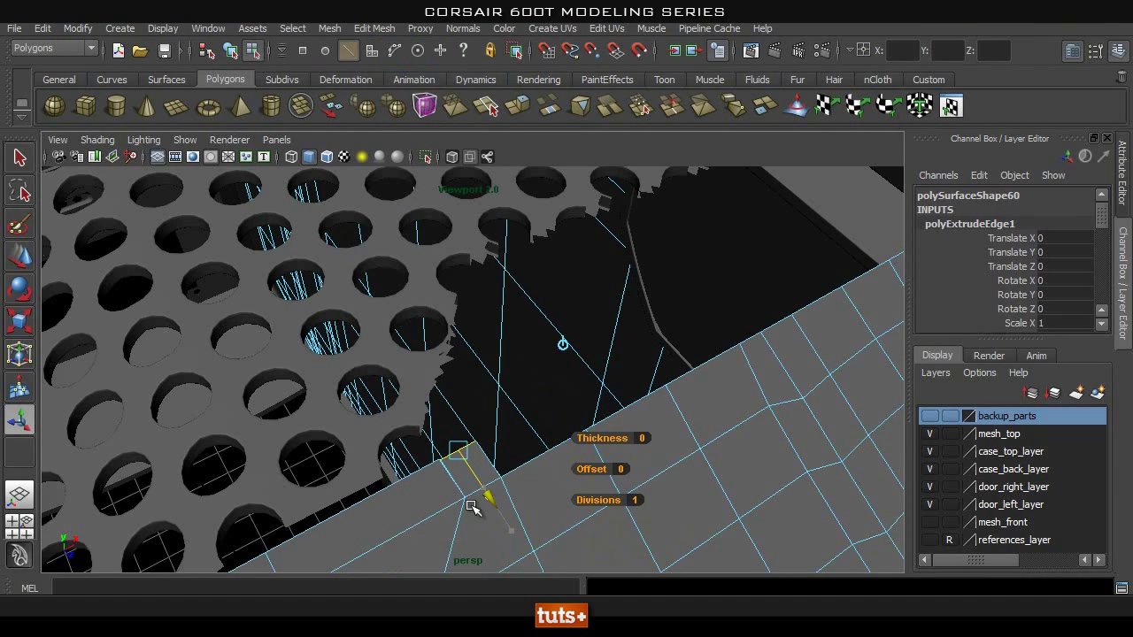
key("w")
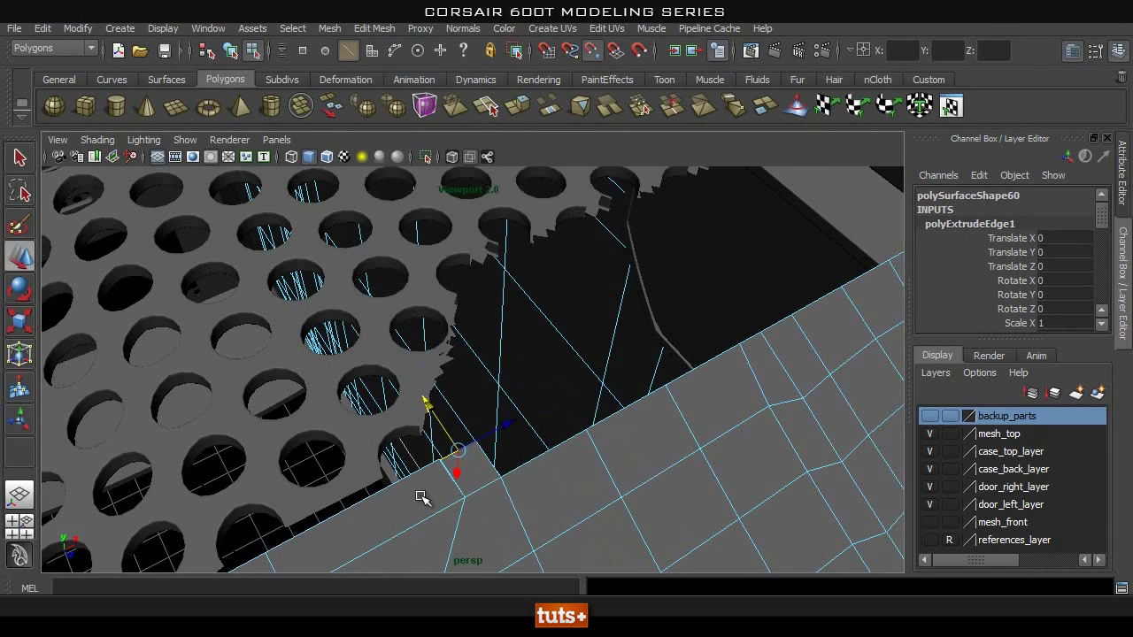
Extrude the short panel border edge beside the strip's opposite end toward the perforated mesh.
right_click_drag(434, 461, 304, 498, "alt")
middle_click_drag(303, 497, 561, 360, "alt")
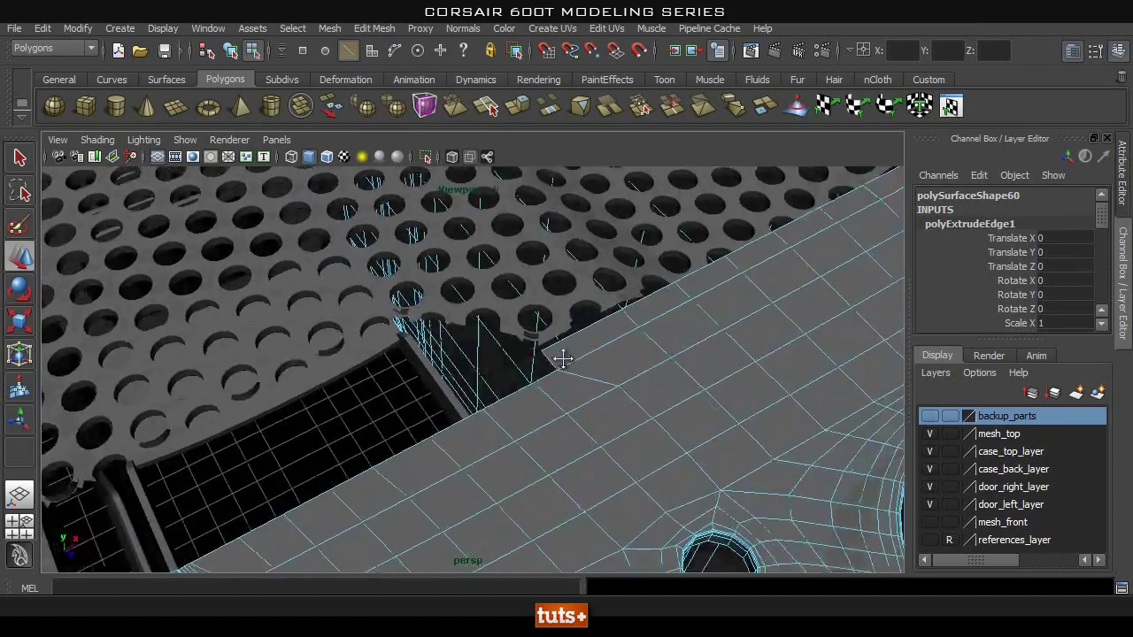
left_click_drag(561, 359, 428, 385, "alt")
right_click_drag(427, 384, 480, 270, "alt")
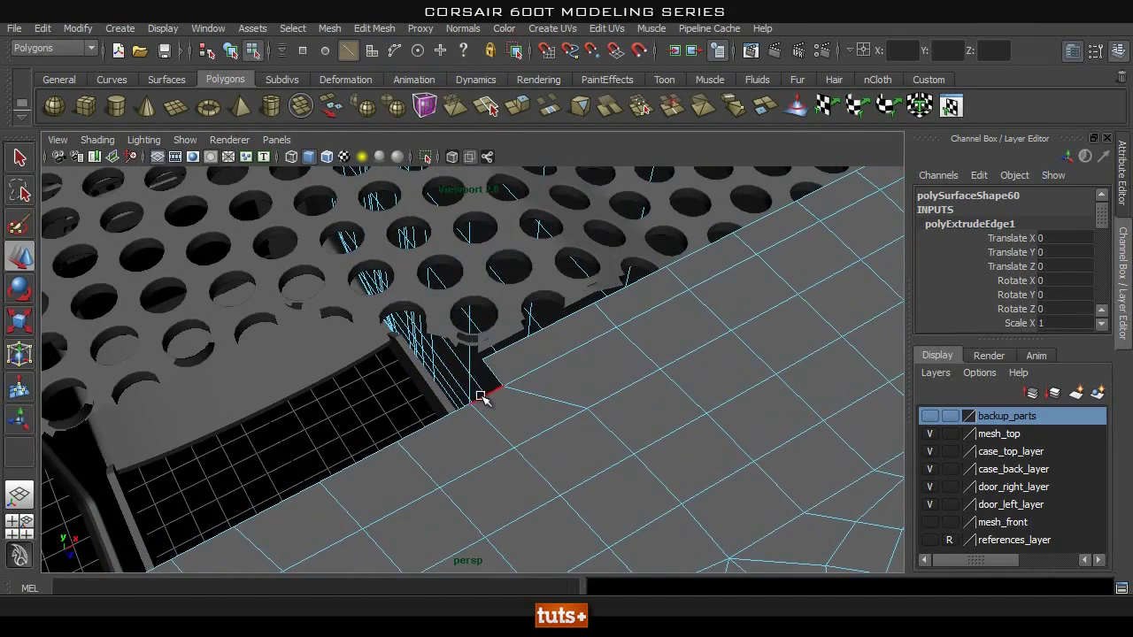
left_click(488, 387)
key("ctrl+e")
left_click_drag(475, 404, 476, 374)
left_click_drag(522, 441, 499, 358)
Bring the new face level with the strip's outer edge and merge their touching corner vertices.
right_click_drag(500, 299, 414, 297)
left_click_drag(466, 334, 501, 356)
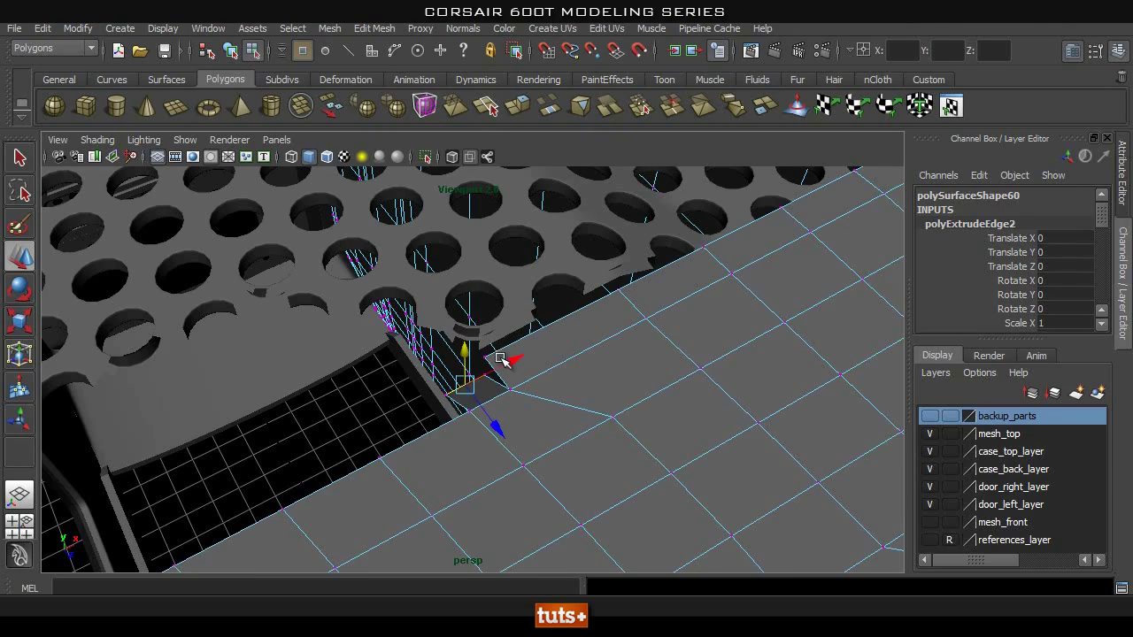
key("ctrl+z")
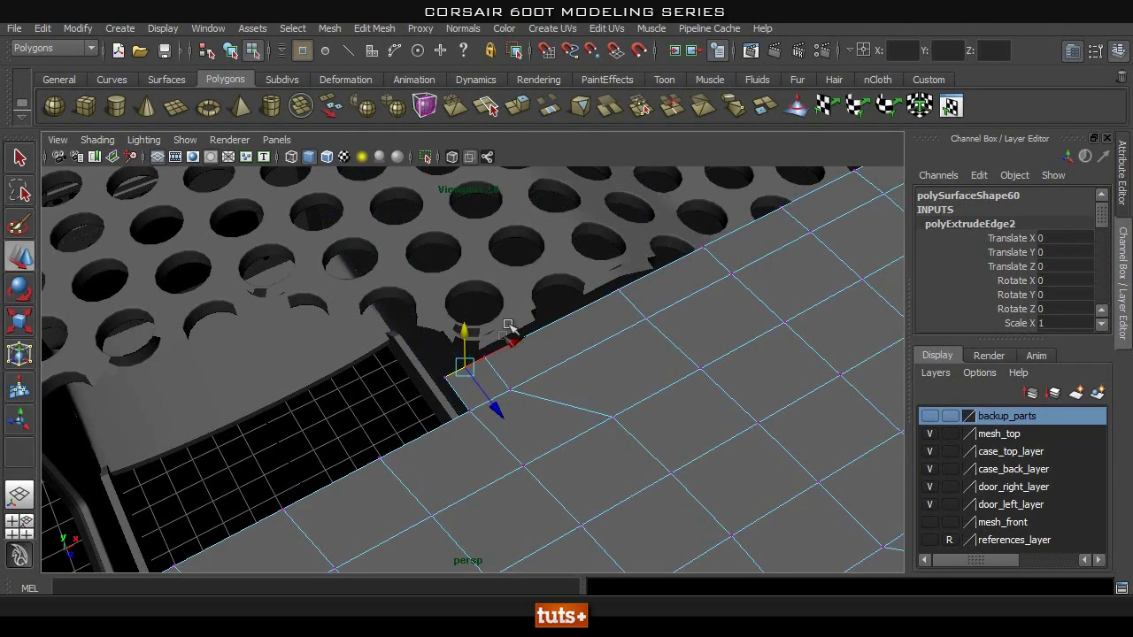
left_click(483, 363)
left_click(652, 323)
Merge the split corner vertices between the strip and the new face at the first end with the Merge Vertex Tool.
right_click_drag(653, 324, 481, 401, "alt")
right_click_drag(560, 462, 440, 473, "alt")
middle_click_drag(440, 473, 508, 431, "alt")
key("q")
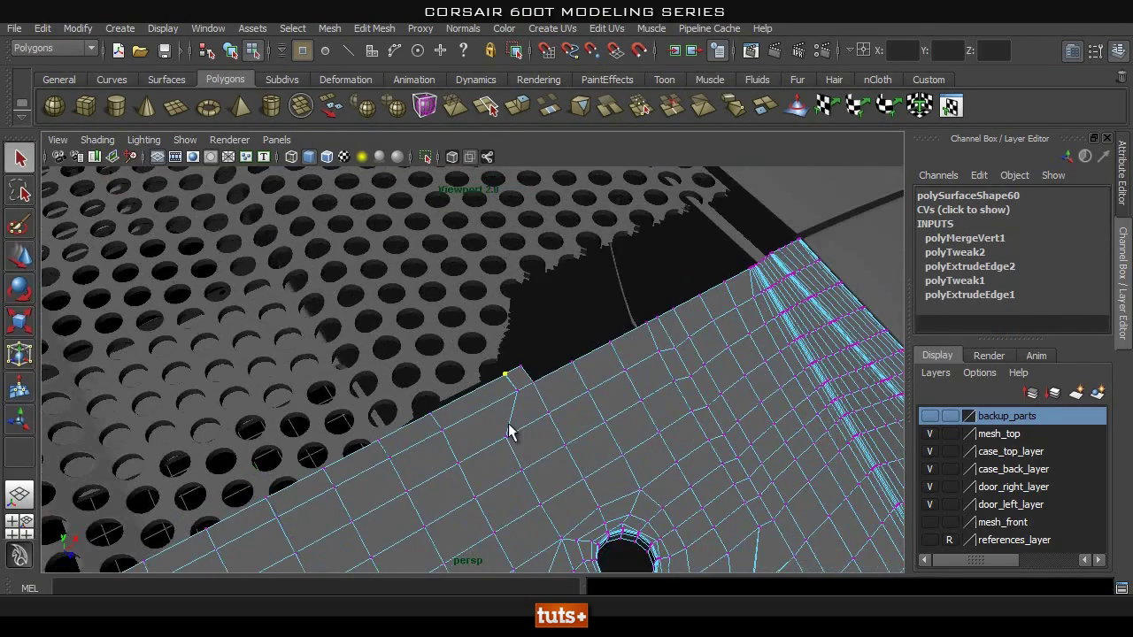
right_click_drag(508, 300, 579, 278)
left_click(534, 354)
right_click_drag(434, 380, 559, 420, "alt")
middle_click_drag(612, 425, 597, 430, "alt")
left_click(596, 430)
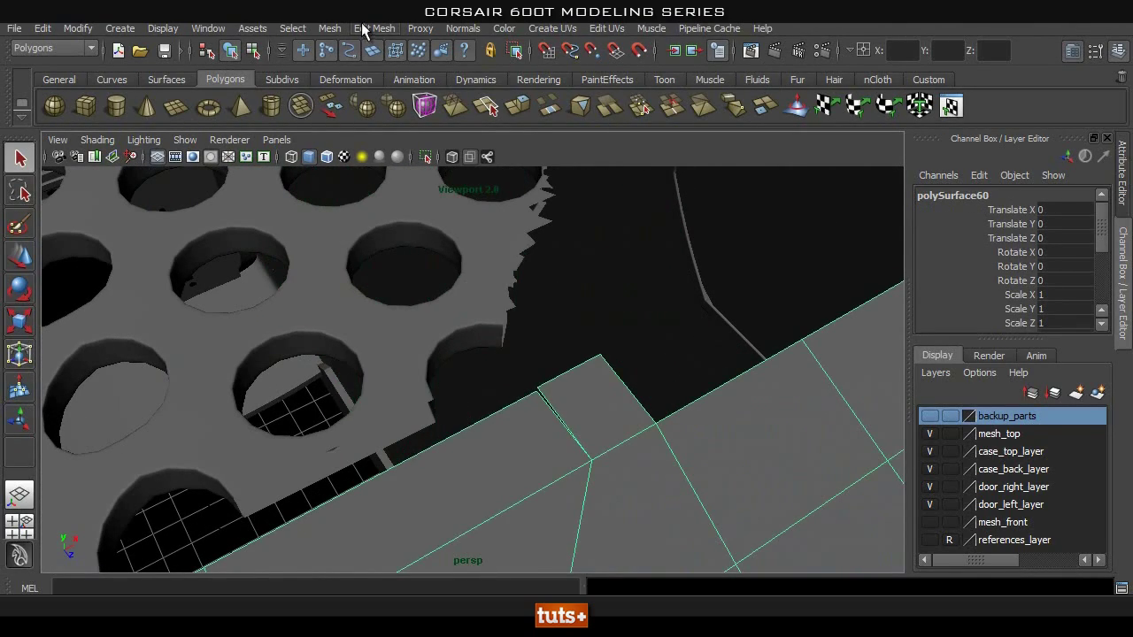
left_click(362, 28)
left_click(448, 469)
left_click_drag(534, 387, 536, 390)
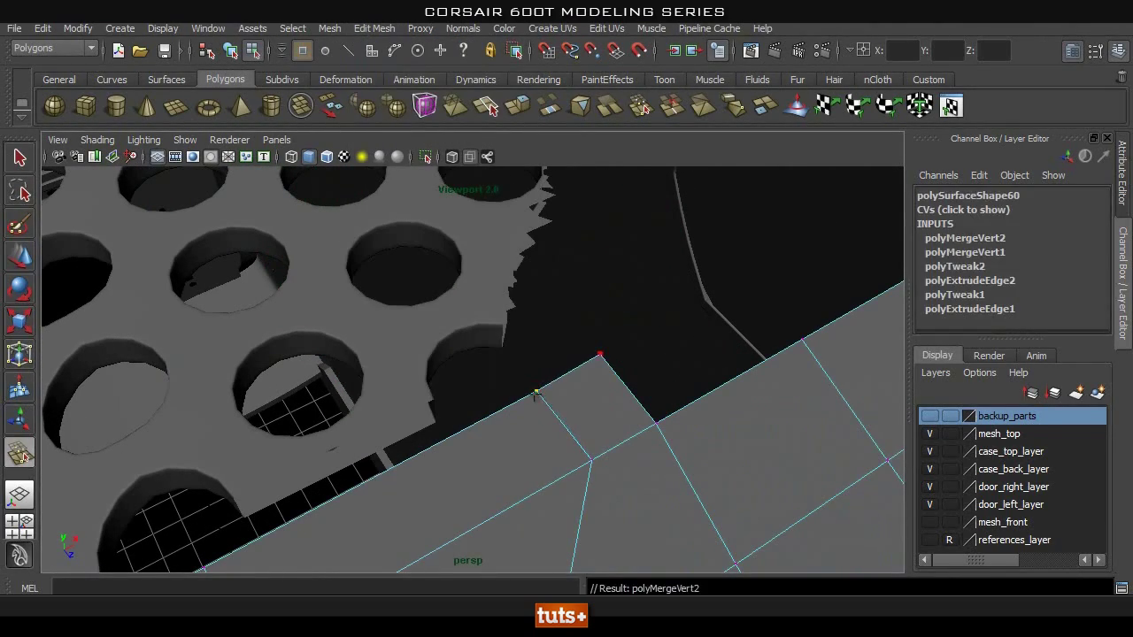
Adjust the heights of the corner vertices at both ends of the strip to line them up with their neighbours.
scroll(531, 385, "down", 2)
middle_click_drag(528, 382, 505, 386, "alt")
key("q")
key("w")
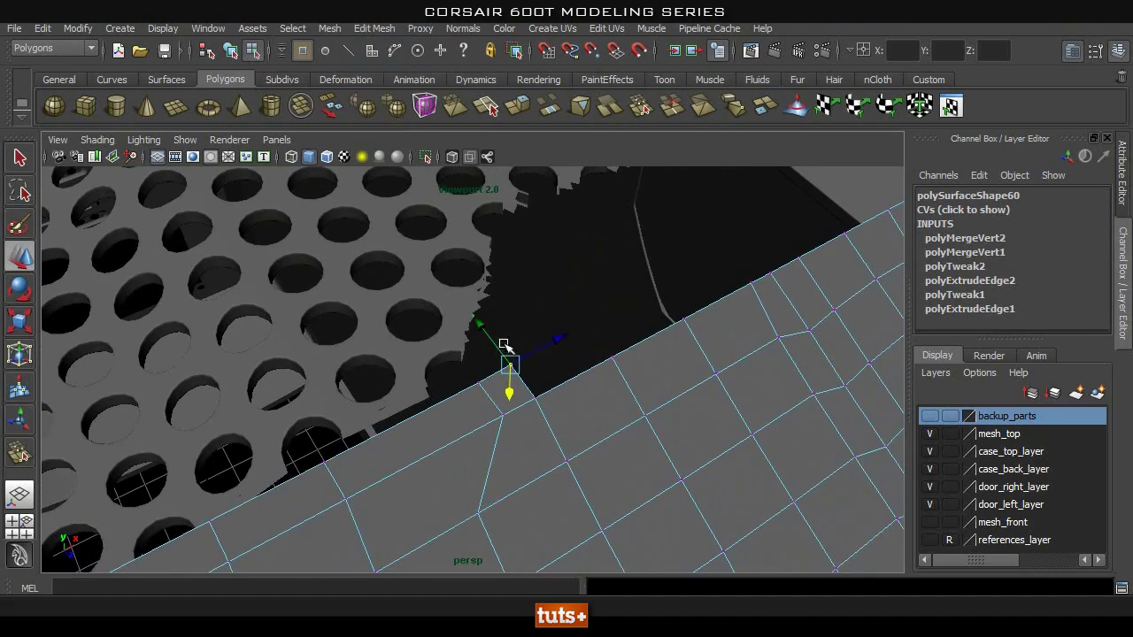
middle_click_drag(490, 425, 607, 324, "alt")
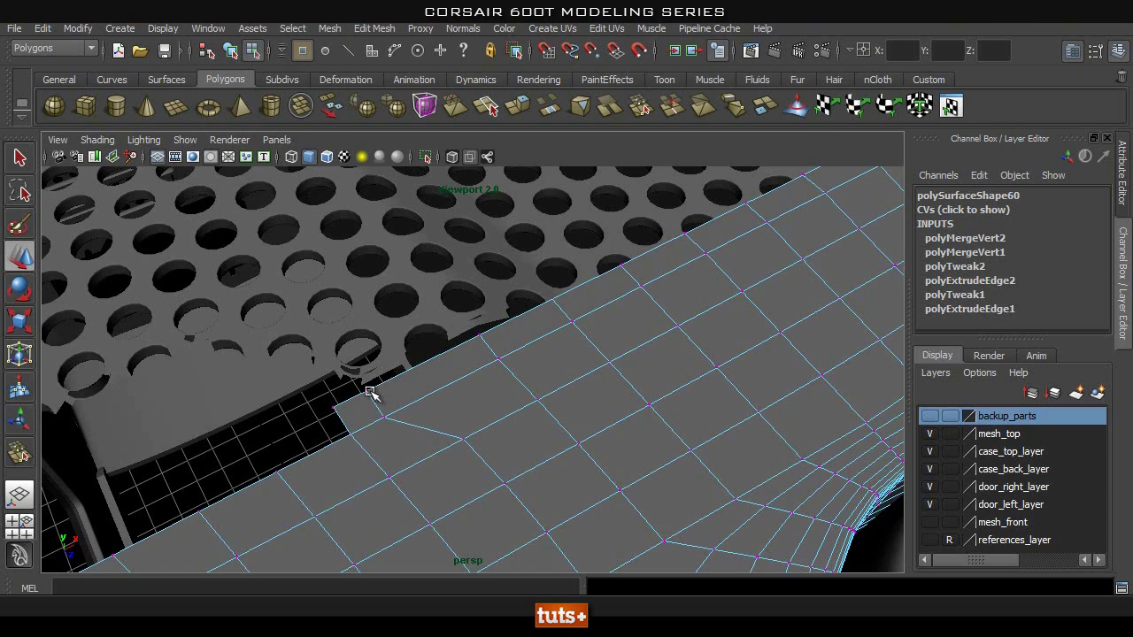
left_click_drag(369, 420, 380, 395)
middle_click_drag(297, 375, 397, 380, "alt")
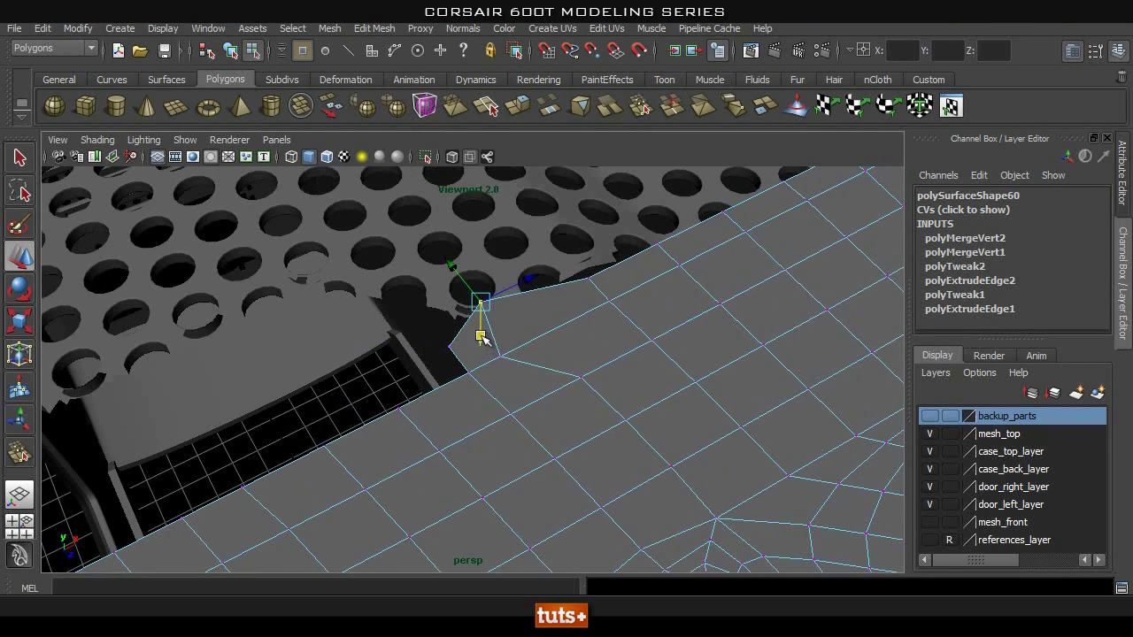
middle_click_drag(446, 348, 452, 340)
Extrude the short end edge of the panel's front border strip beside the gap.
left_click_drag(525, 351, 443, 433, "alt")
key("q")
right_click_drag(425, 270, 440, 305)
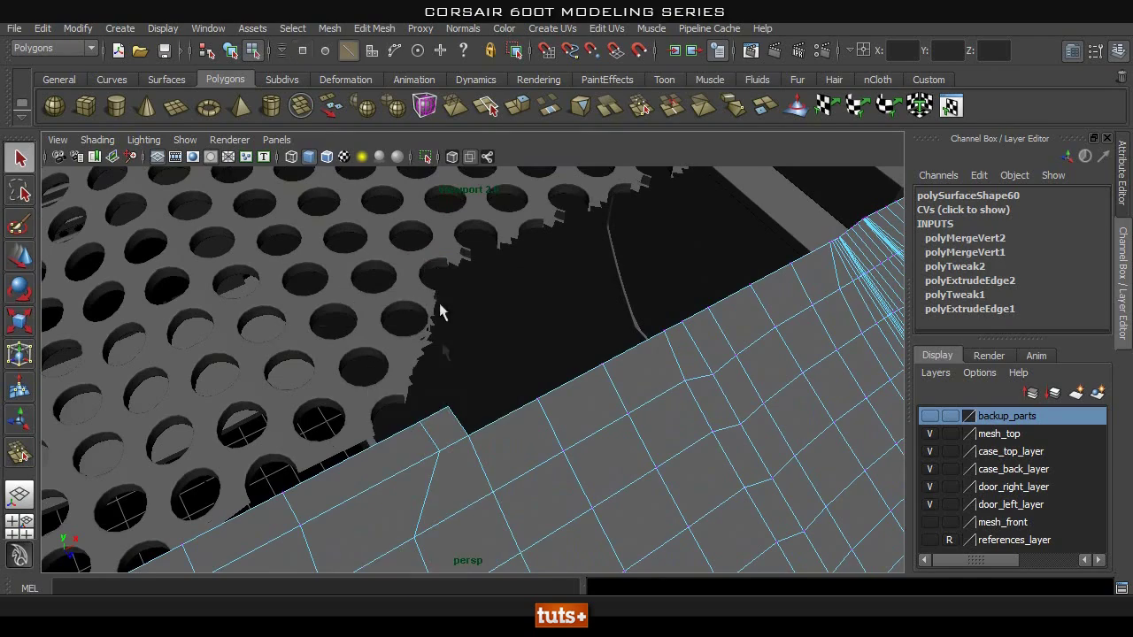
left_click(441, 408)
scroll(498, 384, "down", 4)
middle_click_drag(498, 384, 533, 471, "alt")
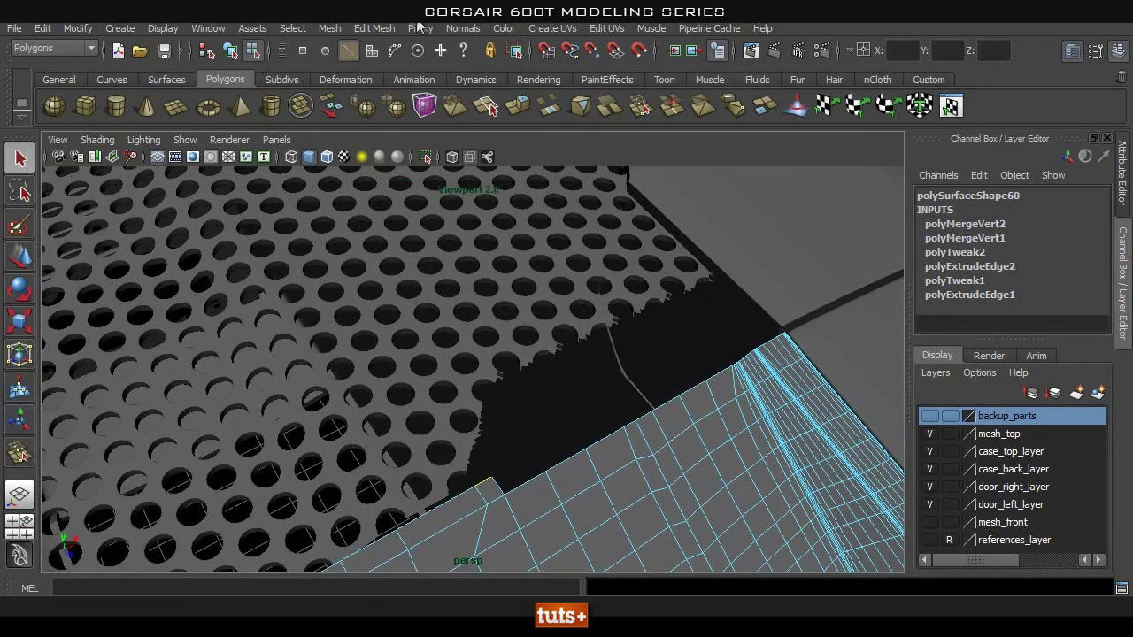
left_click(372, 29)
left_click(394, 71)
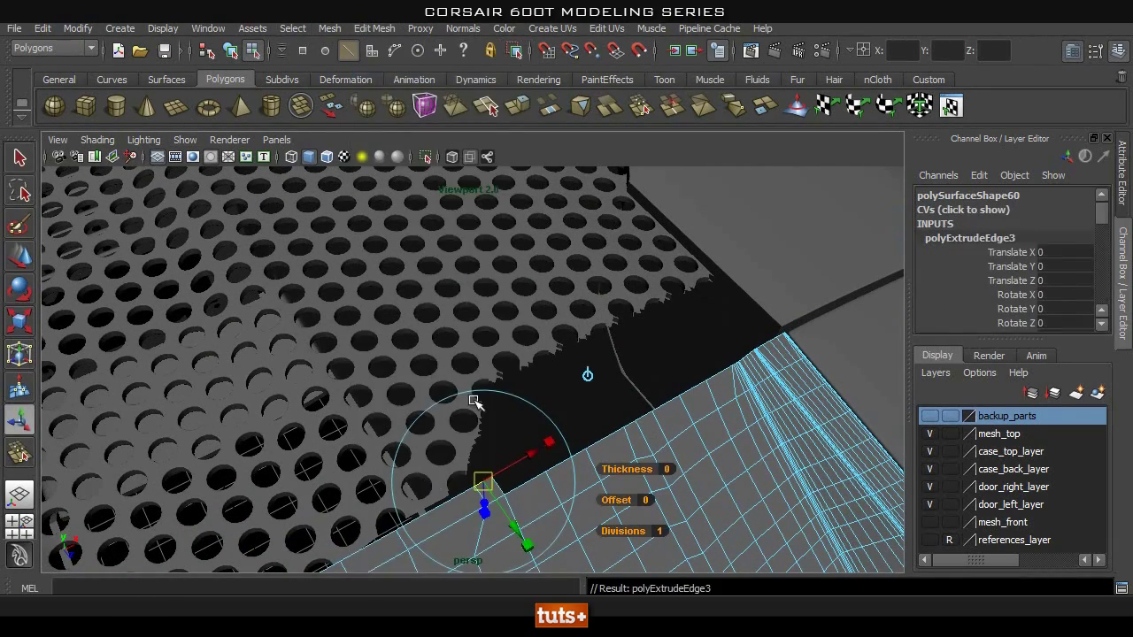
Move the extruded edge diagonally away from the panel to the mesh's front edge, checking it in perspective and top views.
left_click_drag(520, 530, 572, 395)
scroll(519, 448, "up", 3)
key("space")
left_click_drag(620, 470, 603, 470)
middle_click_drag(690, 467, 447, 205, "alt")
key("space")
left_click_drag(663, 398, 663, 365)
right_click_drag(735, 447, 582, 481, "alt")
middle_click_drag(585, 494, 587, 467, "alt")
key("space")
left_click_drag(587, 460, 496, 462)
right_click_drag(483, 455, 619, 455, "alt")
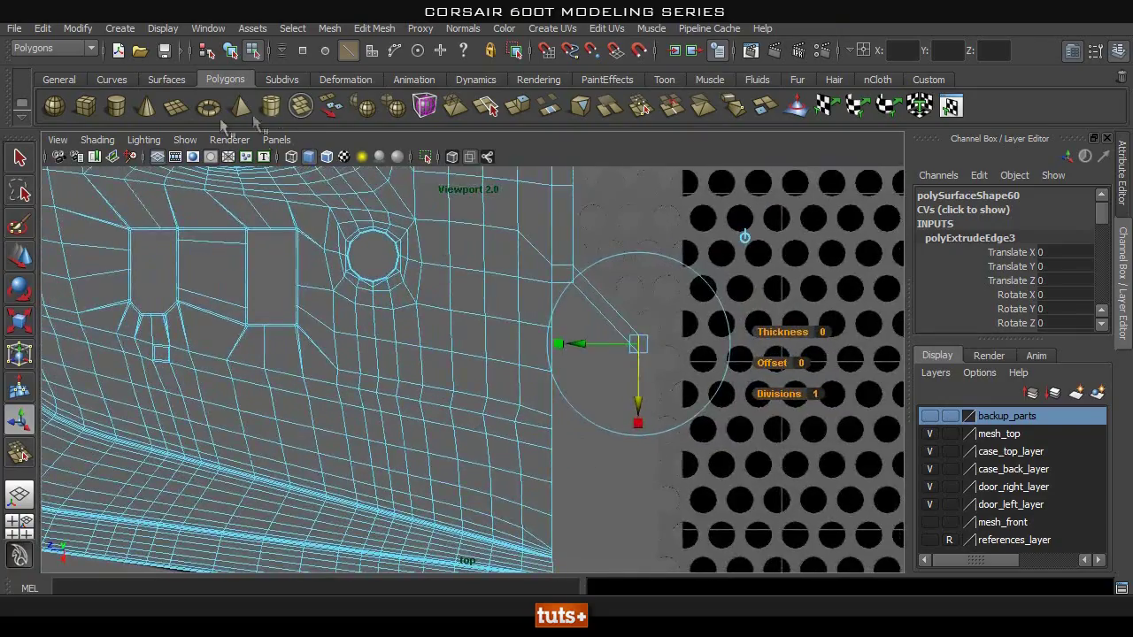
Show wireframes over the shaded models and line up the diagonal face's end edge with the mesh's angled cut-off.
left_click(327, 157)
right_click_drag(518, 384, 772, 384, "alt")
mouse_move(625, 376)
middle_mouse_down("alt")
mouse_move(567, 370)
mouse_move(524, 397)
middle_mouse_up("alt")
mouse_move(524, 398)
right_mouse_down("alt")
mouse_move(591, 401)
mouse_move(614, 387)
right_mouse_up("alt")
middle_click_drag(614, 387, 541, 351, "alt")
right_click_drag(541, 352, 604, 348, "alt")
left_click_drag(485, 312, 519, 315)
left_click_drag(579, 361, 573, 353)
middle_click_drag(470, 225, 514, 378, "alt")
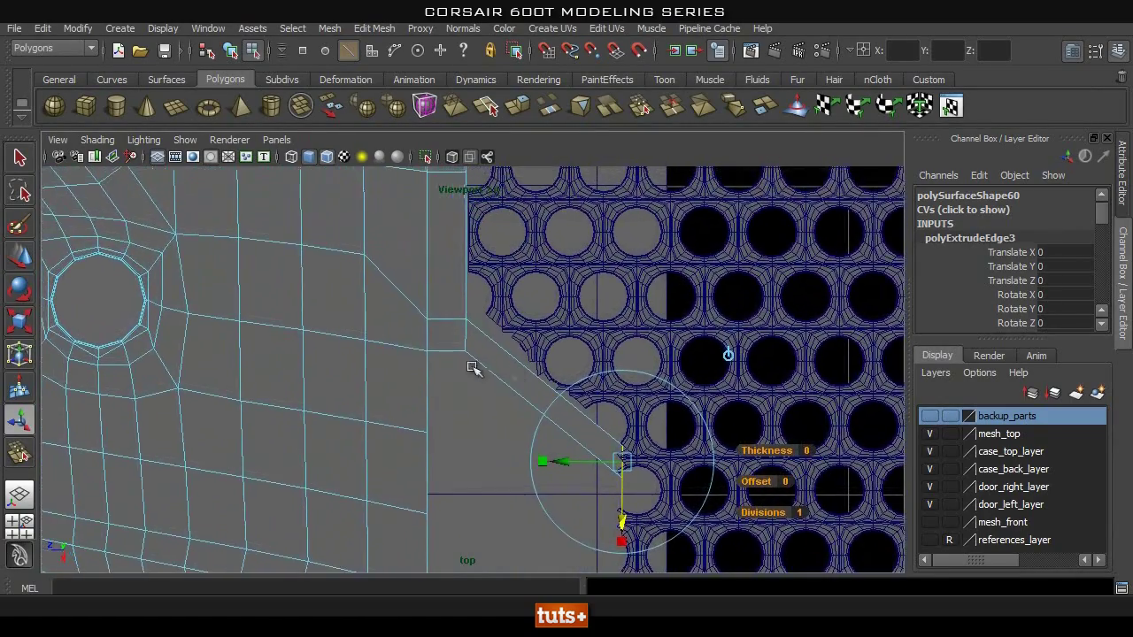
Shift the two pairs of vertices at the strip's corner sideways to even out the diagonal face's width.
right_click_drag(472, 366, 480, 357, "alt")
middle_click_drag(481, 356, 490, 367, "alt")
right_click_drag(452, 299, 383, 301)
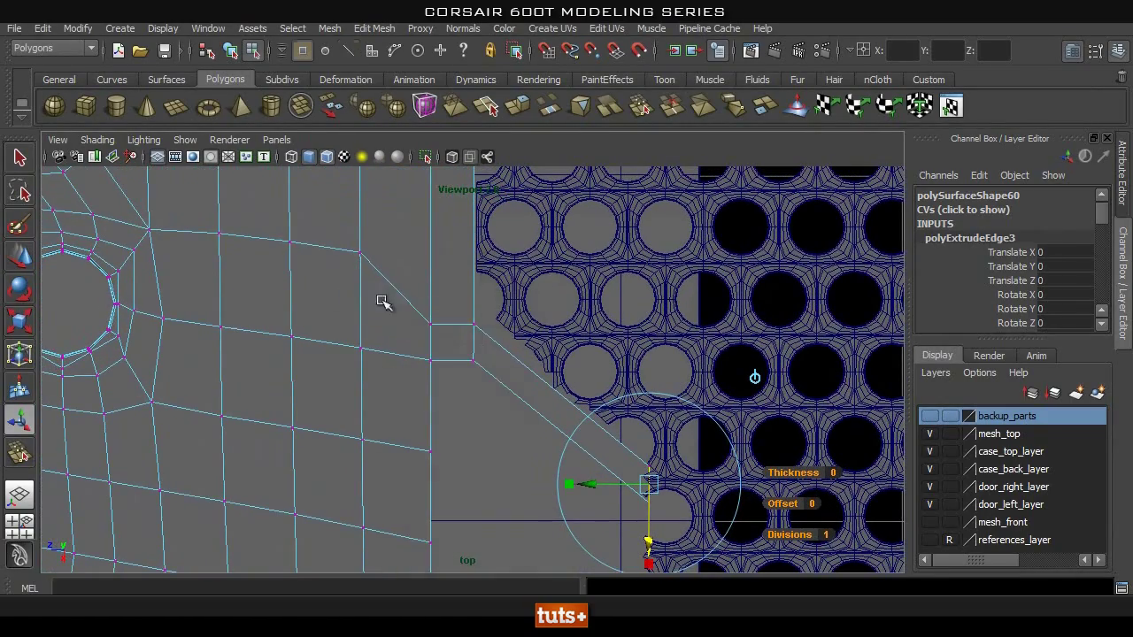
left_click_drag(531, 335, 531, 335)
key("w")
left_click_drag(455, 379, 449, 379)
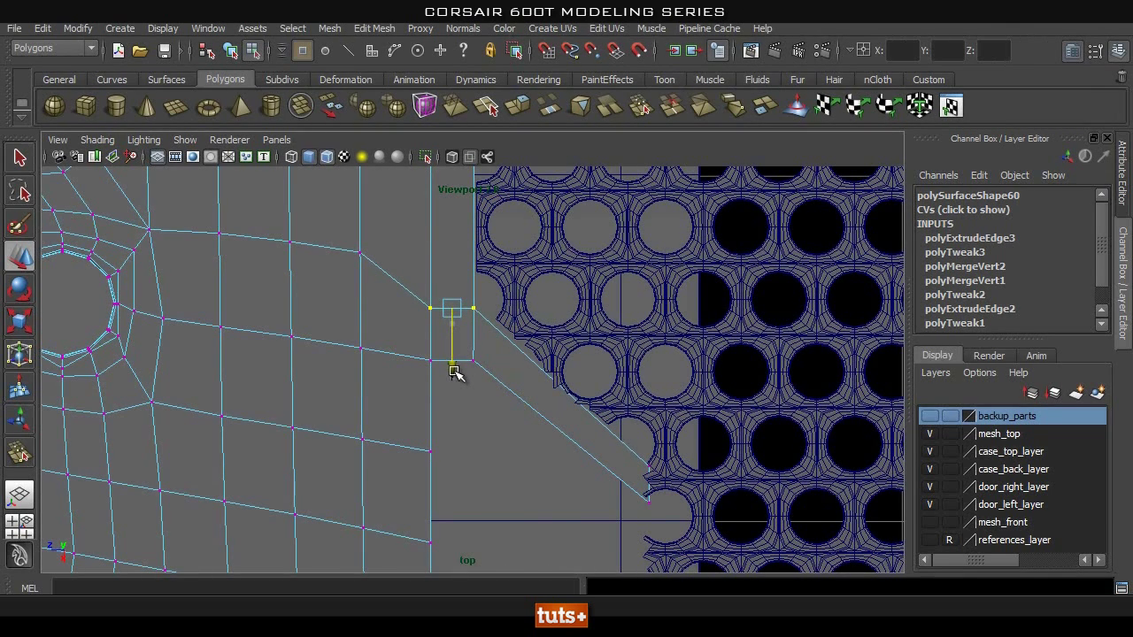
left_click_drag(448, 409, 453, 404)
Insert an edge loop across the diagonal face close to its outer end.
middle_click_drag(455, 270, 458, 322, "alt")
middle_click_drag(607, 544, 515, 305, "alt")
scroll(467, 345, "up", 1)
left_click(370, 29)
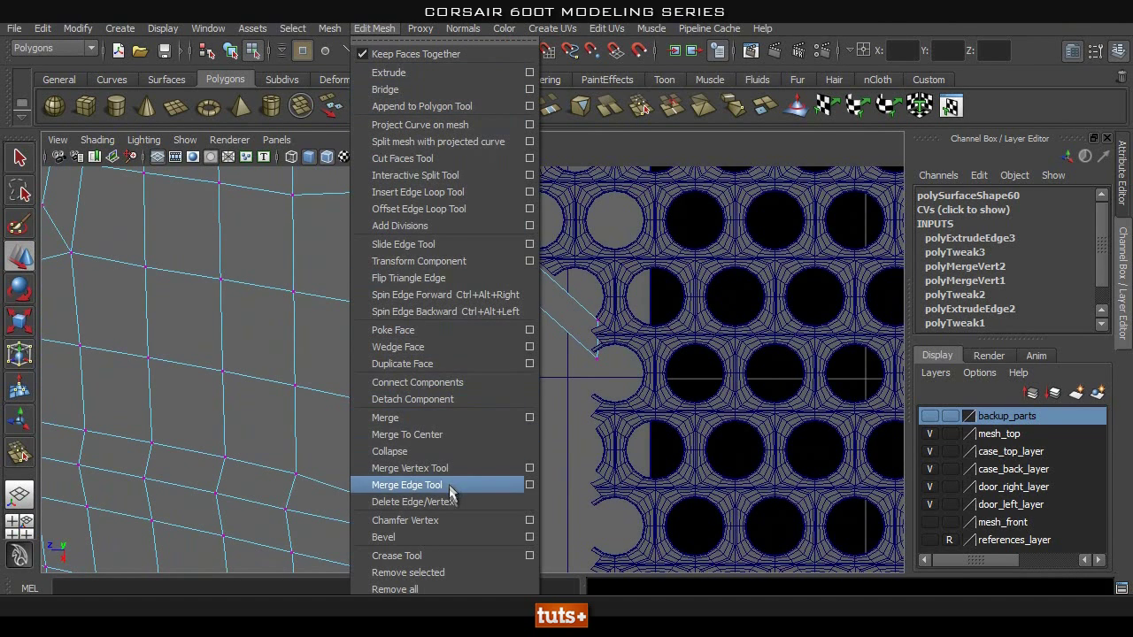
left_click(435, 191)
left_click(571, 340)
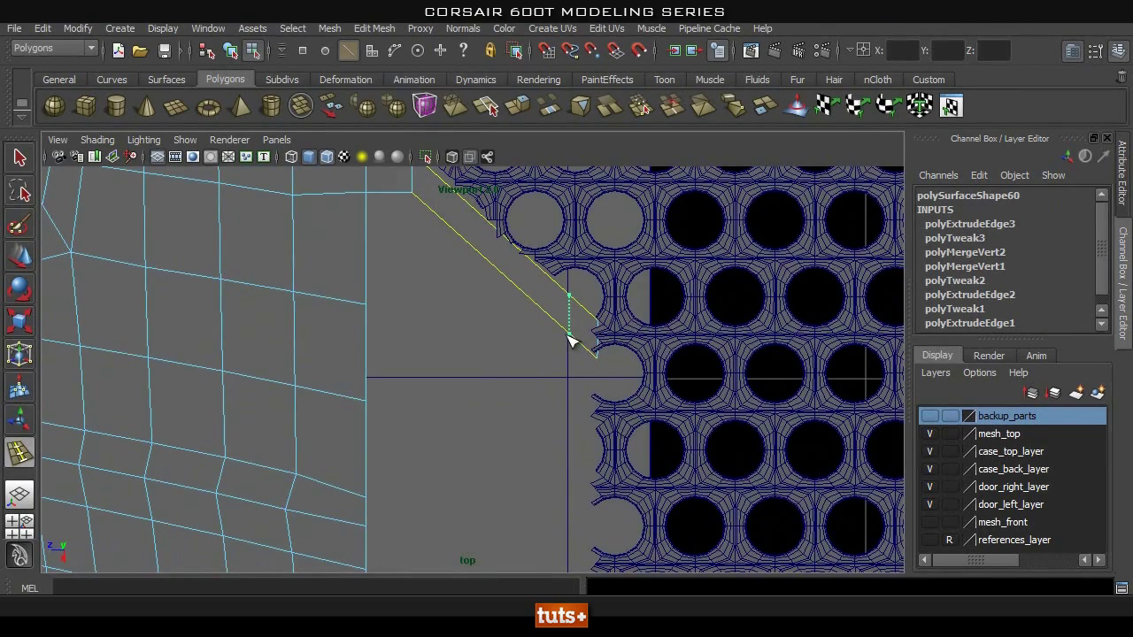
middle_click_drag(566, 342, 524, 297, "alt")
Extrude the short edge between the new loop and the diagonal's end along the mesh toward the side panel.
key("q")
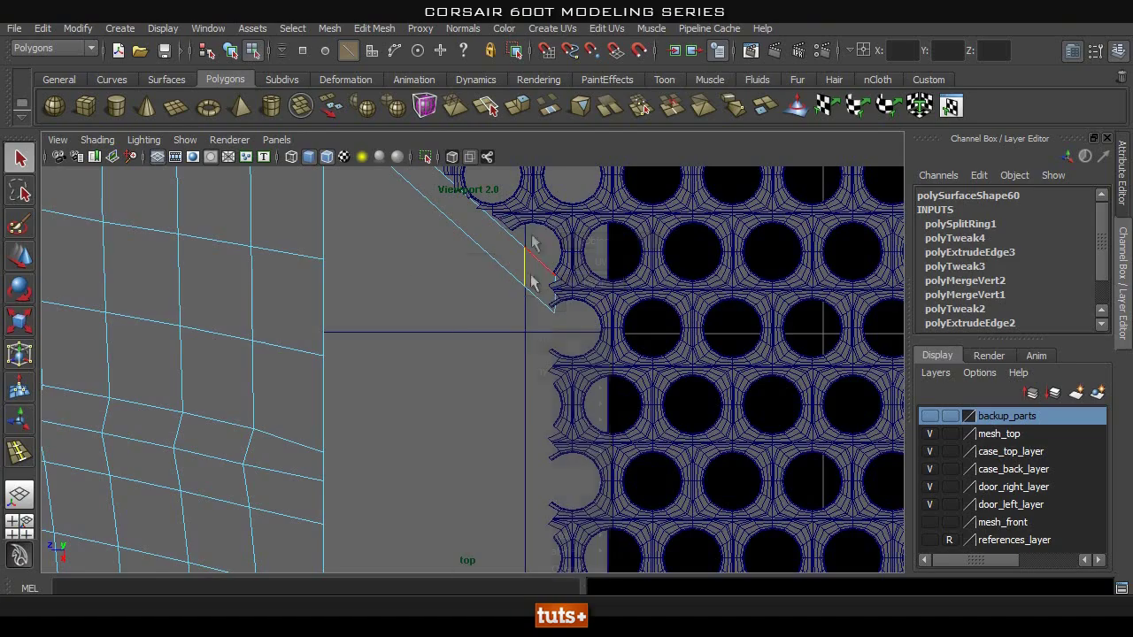
left_click(374, 29)
left_click(388, 72)
right_click_drag(566, 354, 372, 372, "alt")
middle_click_drag(455, 424, 462, 318, "alt")
key("w")
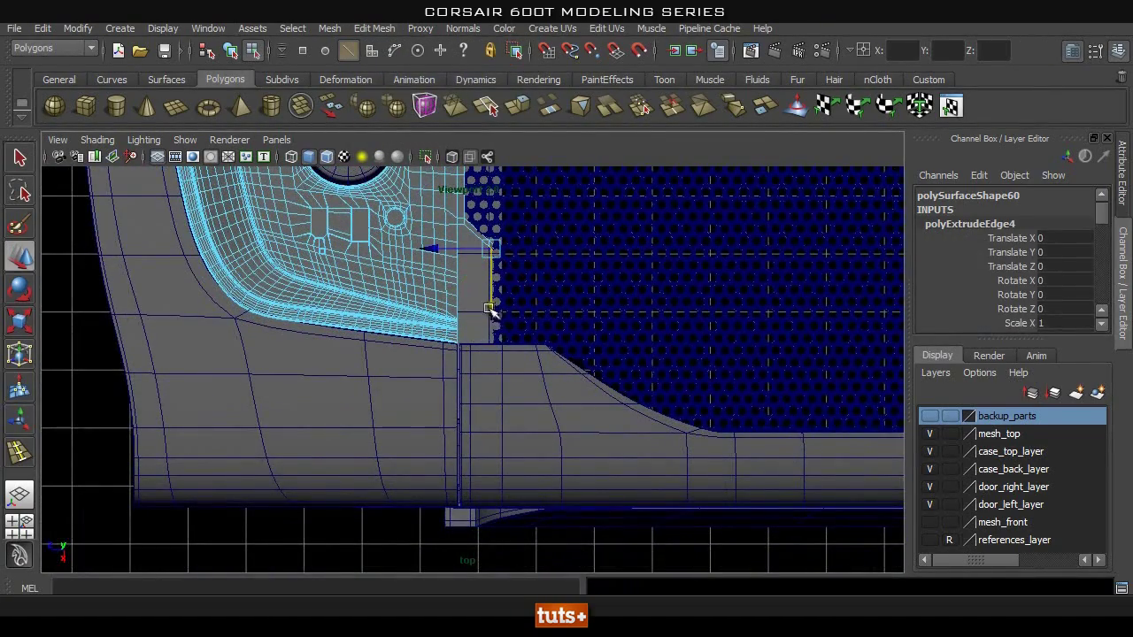
Flatten the extruded end edge and move it flush with the side panel's border.
right_click_drag(408, 394, 888, 371, "alt")
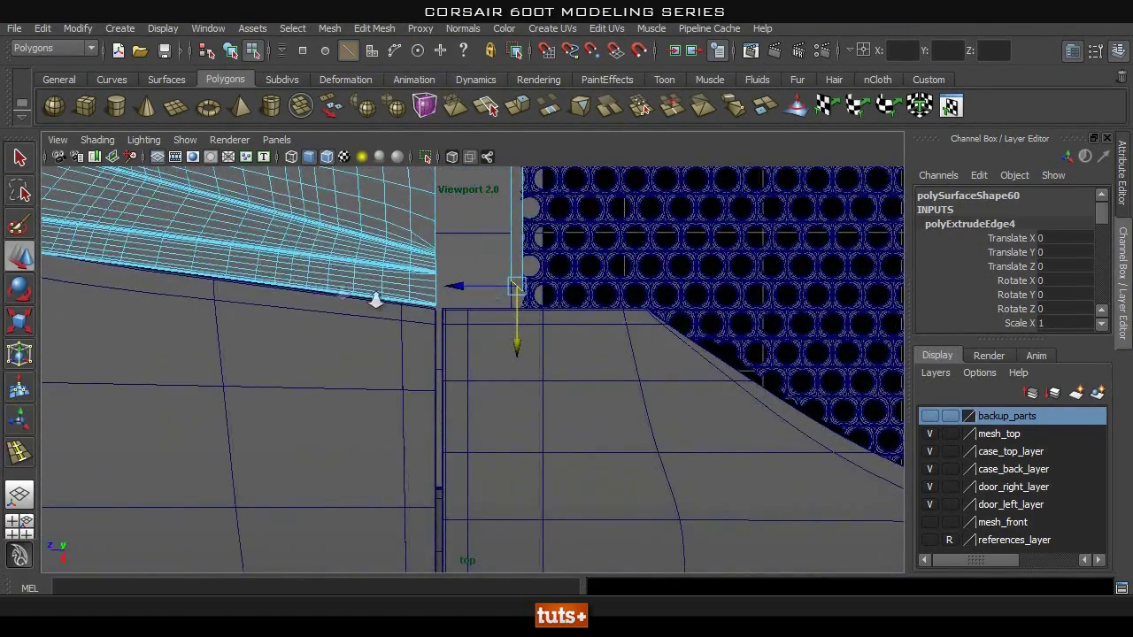
right_click_drag(342, 291, 574, 309, "alt")
middle_click_drag(574, 309, 543, 357, "alt")
key("r")
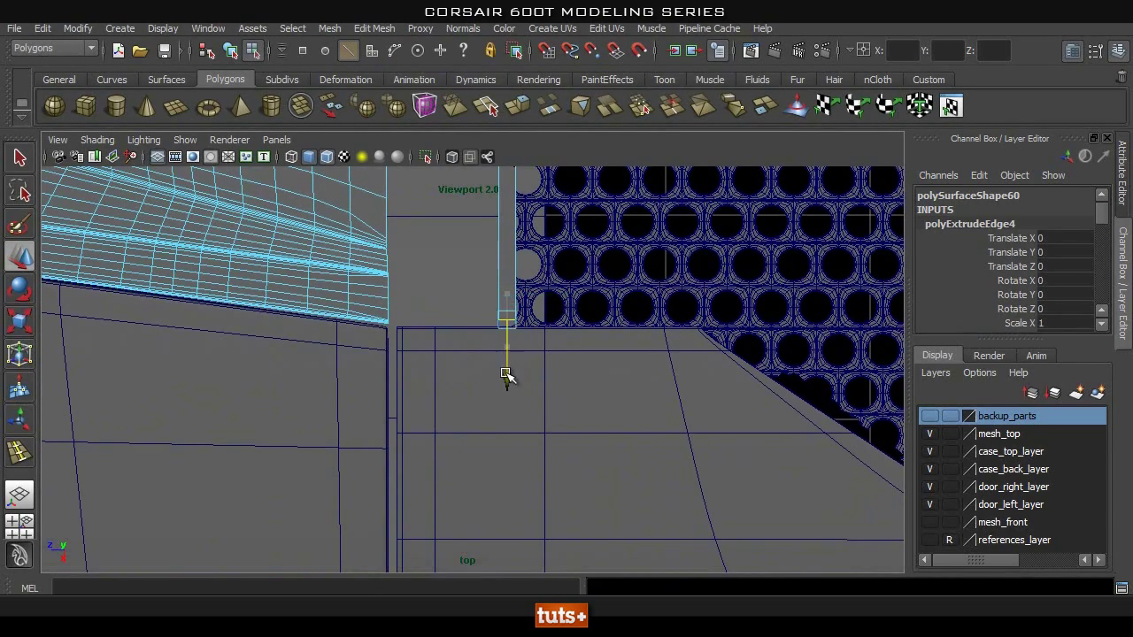
key("space")
left_click_drag(507, 383, 422, 396)
right_click_drag(422, 397, 914, 425, "alt")
middle_click_drag(640, 235, 555, 357, "alt")
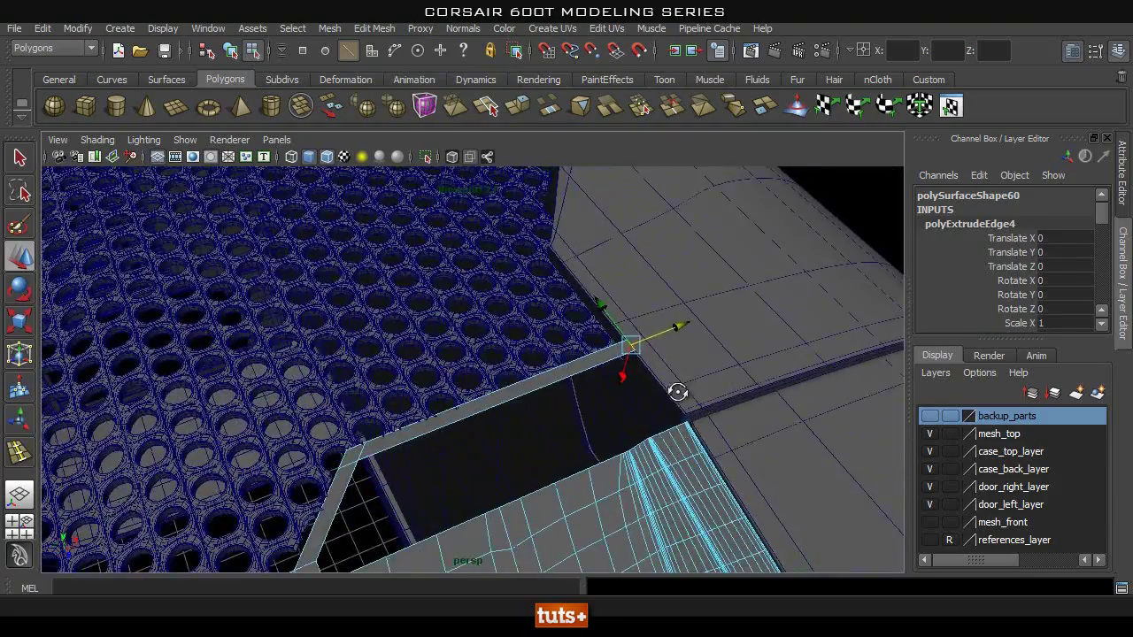
Adjust the strip's end edge in perspective so its height and position meet the side panel's surface.
left_click_drag(677, 392, 457, 380, "alt")
right_click_drag(458, 379, 458, 357, "alt")
left_click_drag(457, 357, 380, 273, "alt")
middle_click_drag(379, 274, 427, 322, "alt")
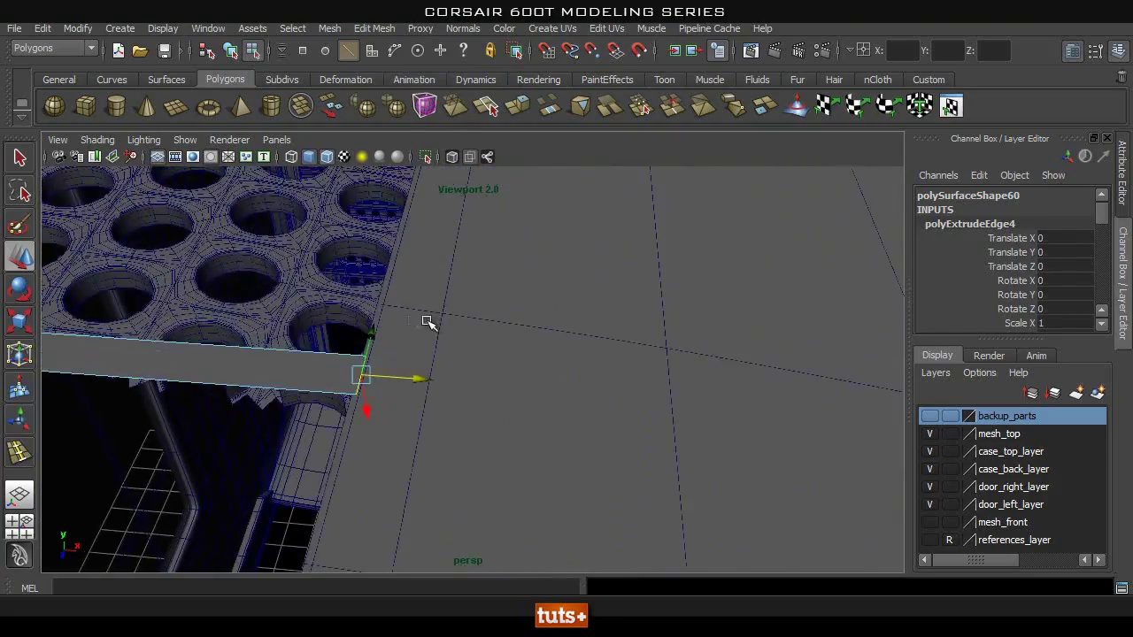
left_click_drag(321, 418, 475, 423, "alt")
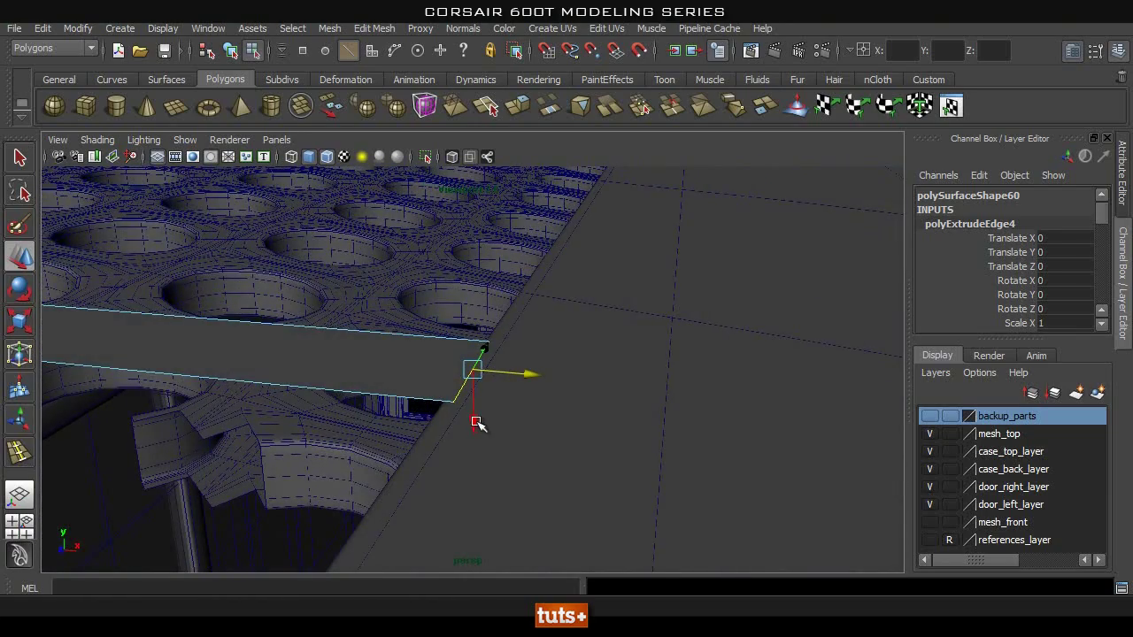
left_click_drag(357, 424, 401, 416, "alt")
Select the open border edge loop around the gap between the control panel and the new strip.
right_click_drag(468, 255, 53, 266, "alt")
middle_click_drag(496, 307, 711, 311, "alt")
left_click_drag(487, 399, 474, 219, "alt")
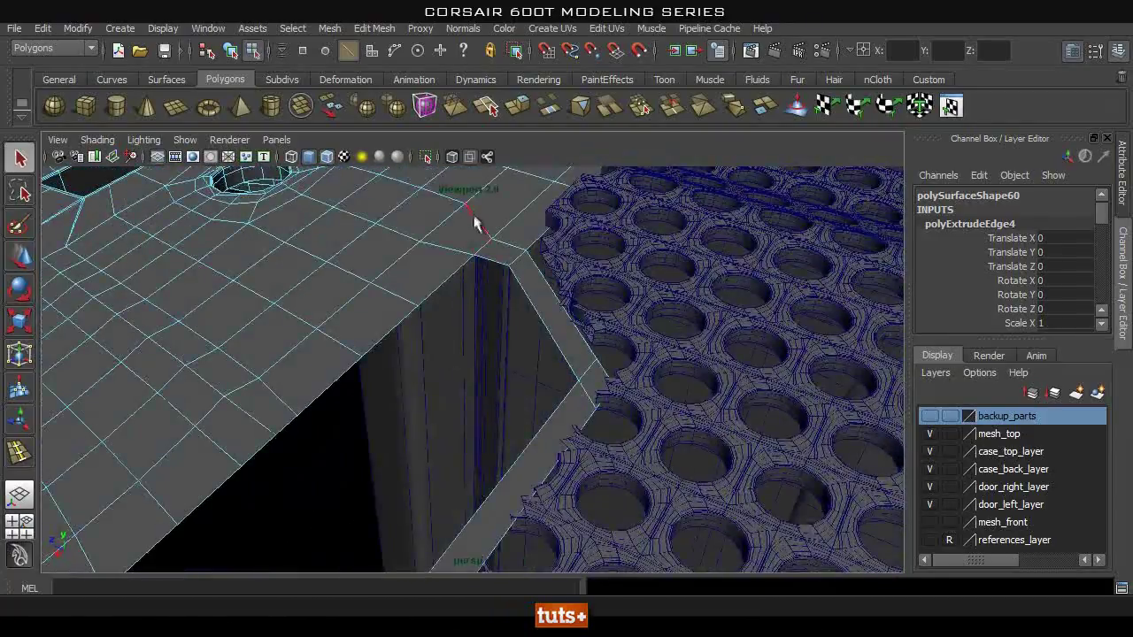
right_click_drag(487, 241, 480, 195)
double_click(490, 261)
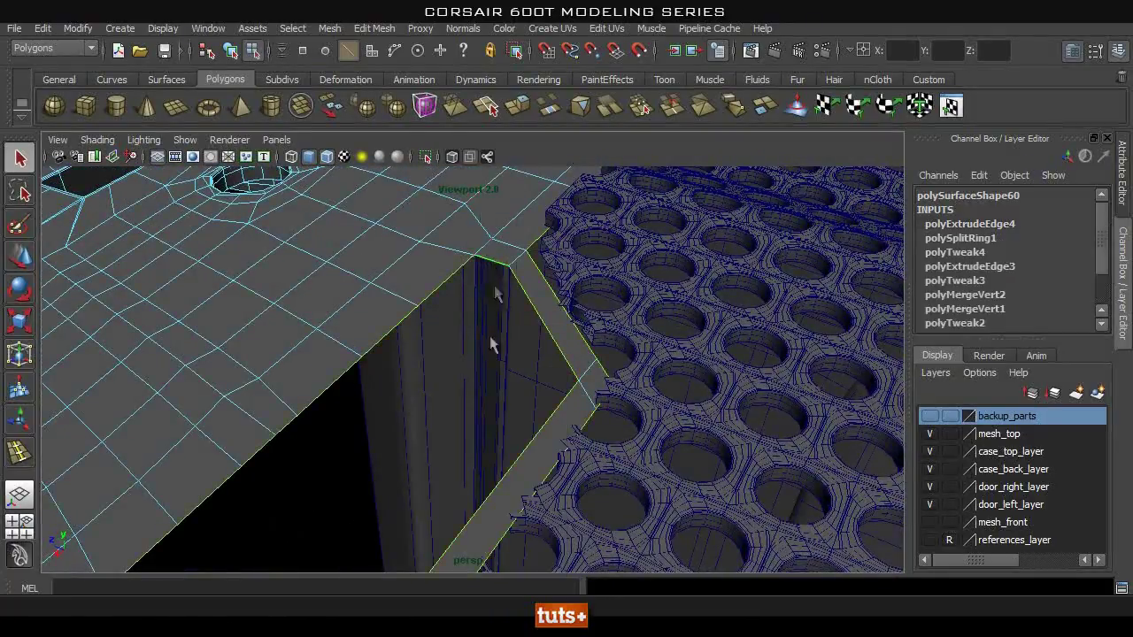
right_click_drag(452, 345, 441, 345, "alt")
left_click_drag(439, 346, 280, 451, "alt")
left_click_drag(341, 429, 210, 382, "alt")
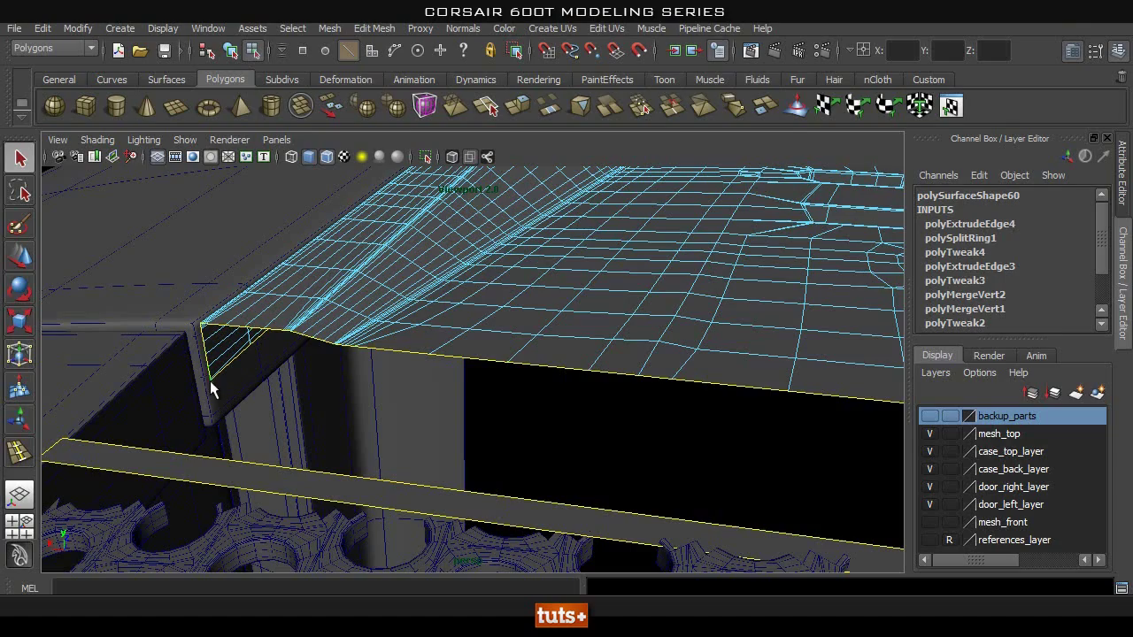
left_click_drag(336, 400, 484, 247, "alt")
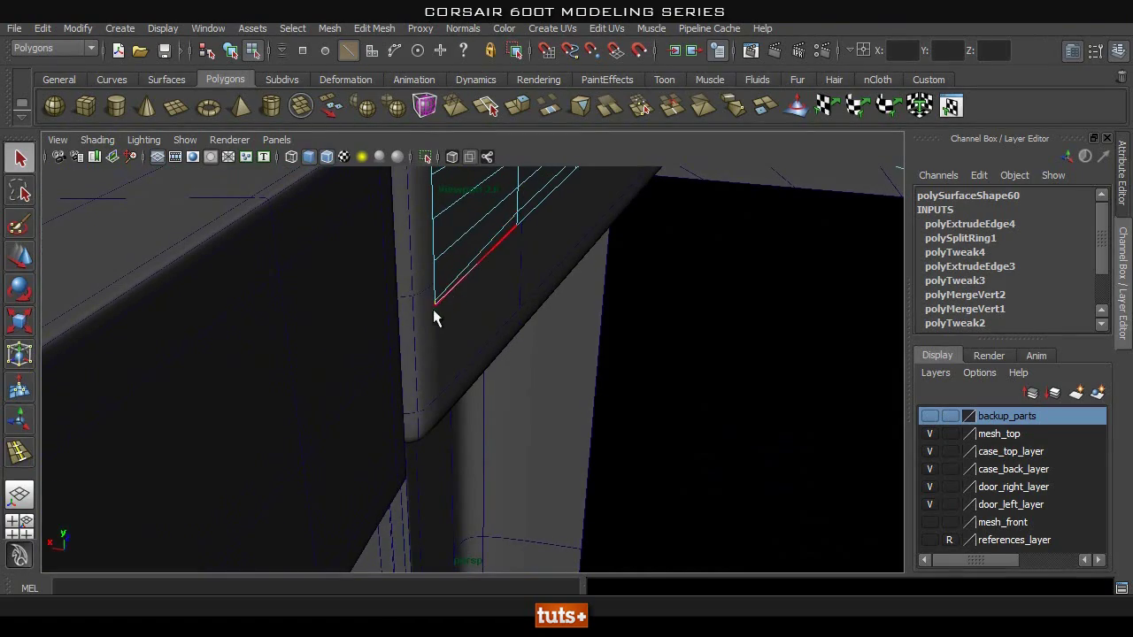
Refine the border edge selection at the panel's side corner, leaving out the edges of its lower side flange.
scroll(452, 292, "down", 5)
left_click_drag(542, 366, 478, 390, "alt")
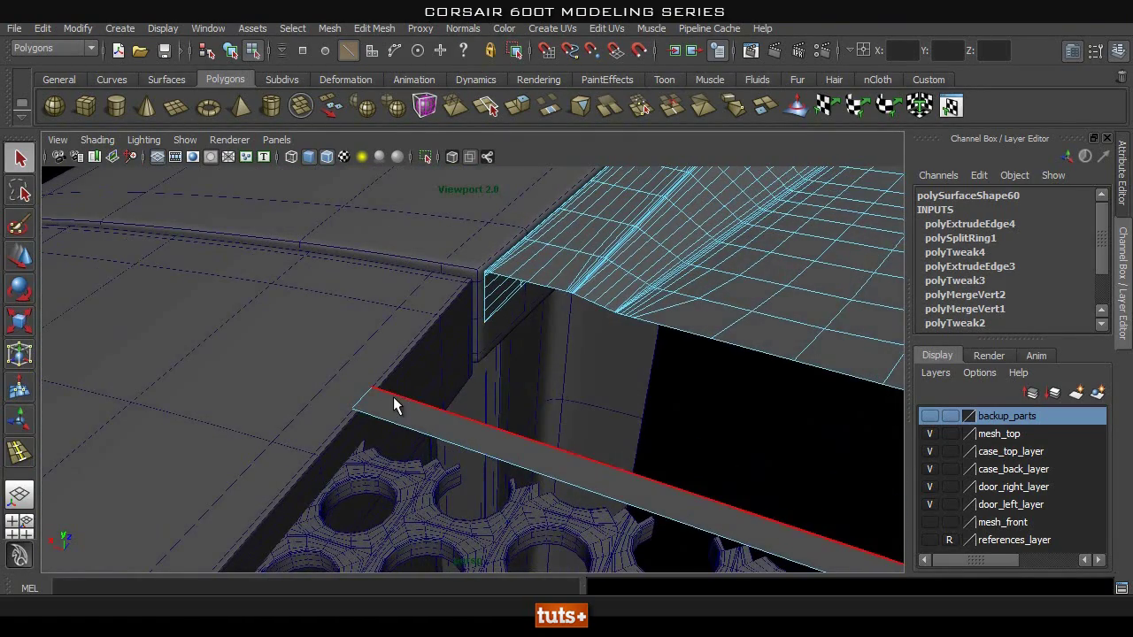
left_click_drag(617, 398, 348, 428, "alt")
right_click_drag(348, 428, 408, 465, "alt")
middle_click_drag(407, 466, 379, 376, "alt")
left_click_drag(301, 372, 279, 381, "ctrl")
scroll(350, 416, "up", 3)
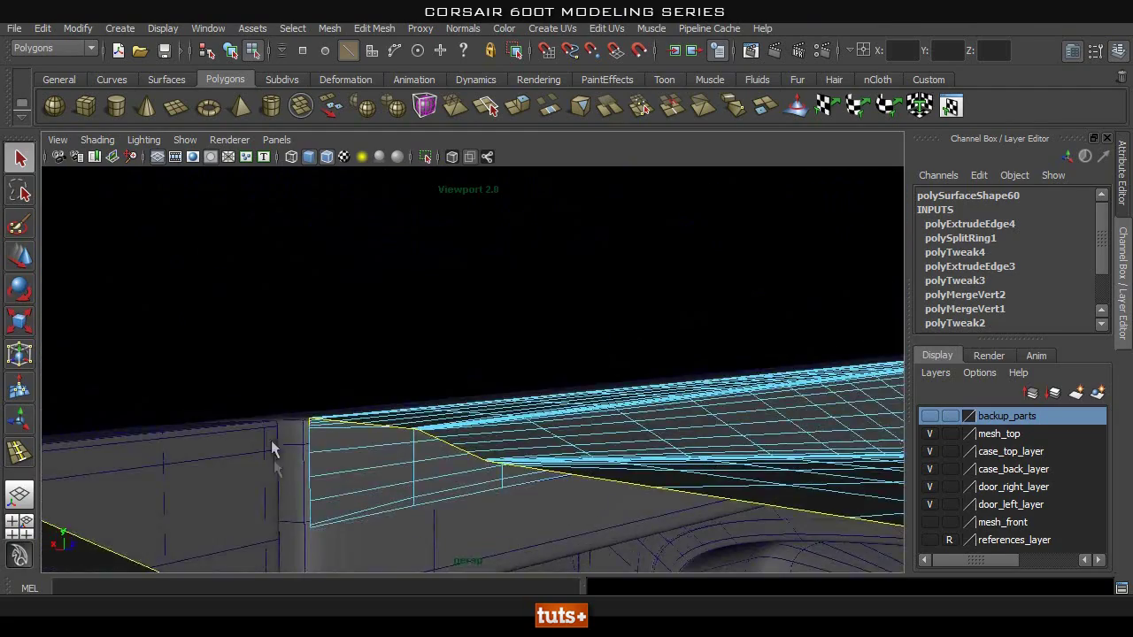
middle_click_drag(272, 448, 313, 442, "alt")
right_click_drag(313, 442, 318, 457, "alt")
middle_click_drag(319, 458, 330, 409, "alt")
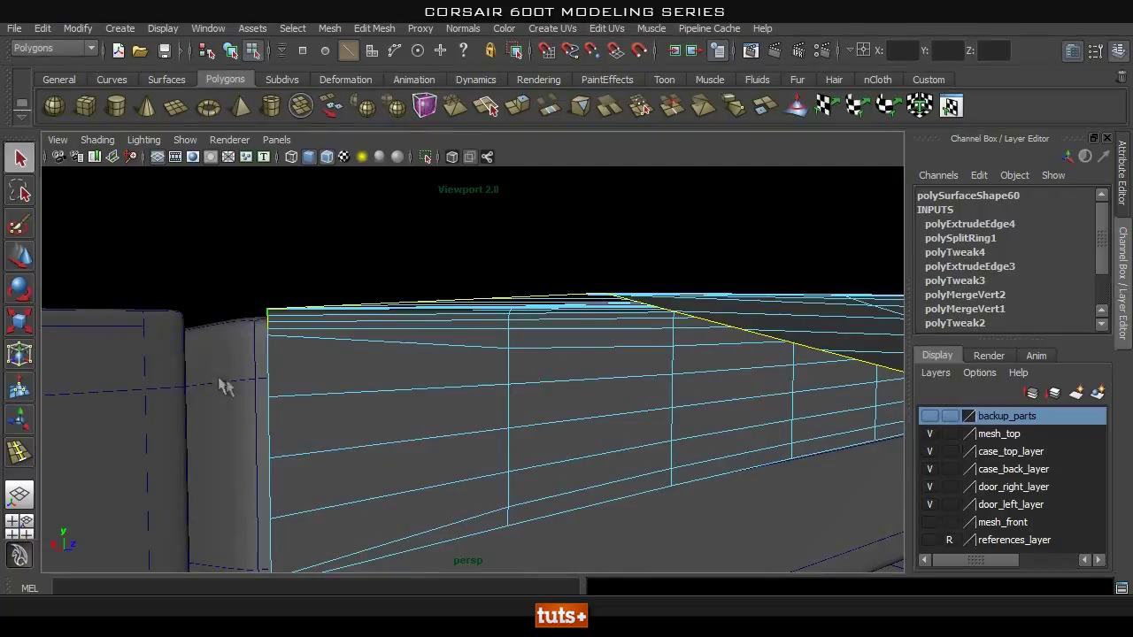
Extrude the selected border edges around the gap downward to give the panel and strip thickness.
right_click_drag(415, 378, 321, 372, "alt")
left_click_drag(322, 371, 542, 411, "alt")
right_click_drag(542, 411, 383, 390, "alt")
middle_click_drag(383, 389, 389, 381, "alt")
left_click_drag(390, 381, 293, 376, "alt")
right_click_drag(285, 377, 1062, 434, "alt")
middle_click_drag(407, 447, 402, 415, "alt")
right_click_drag(402, 415, 232, 354, "alt")
middle_click_drag(232, 332, 324, 394, "alt")
left_click_drag(361, 431, 437, 431, "alt")
left_click(372, 27)
left_click(390, 72)
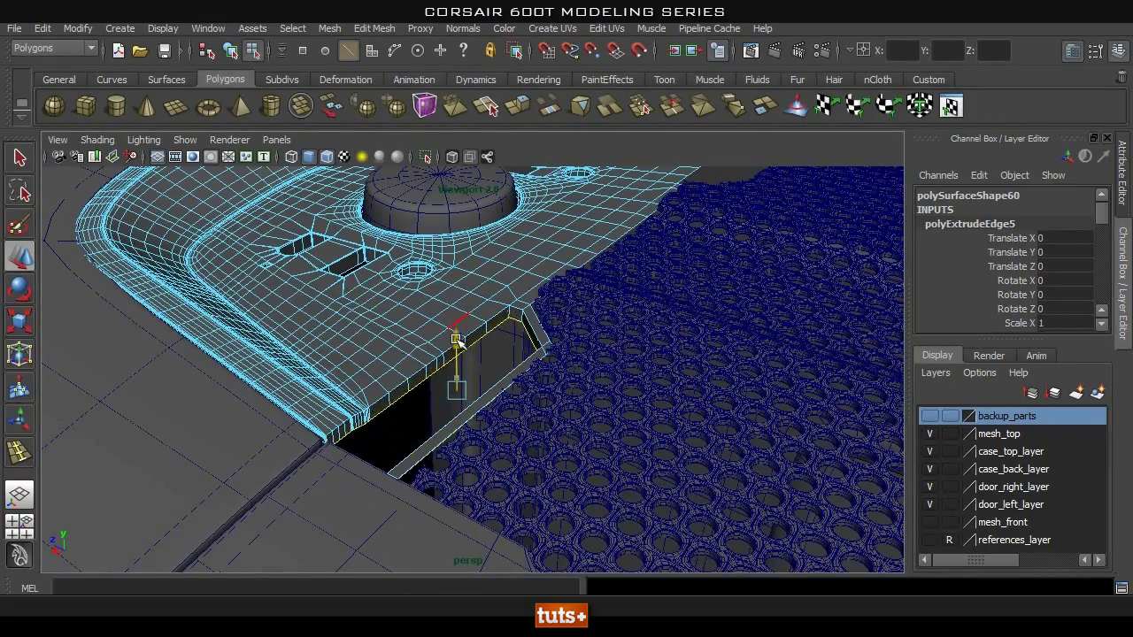
Examine the extruded walls at the strip's end and compare them with the unfinished gap on the panel's opposite side.
left_click_drag(301, 414, 463, 450, "alt")
right_click_drag(463, 449, 539, 449, "alt")
middle_click_drag(539, 449, 498, 398, "alt")
right_click_drag(522, 425, 577, 287, "alt")
key("q")
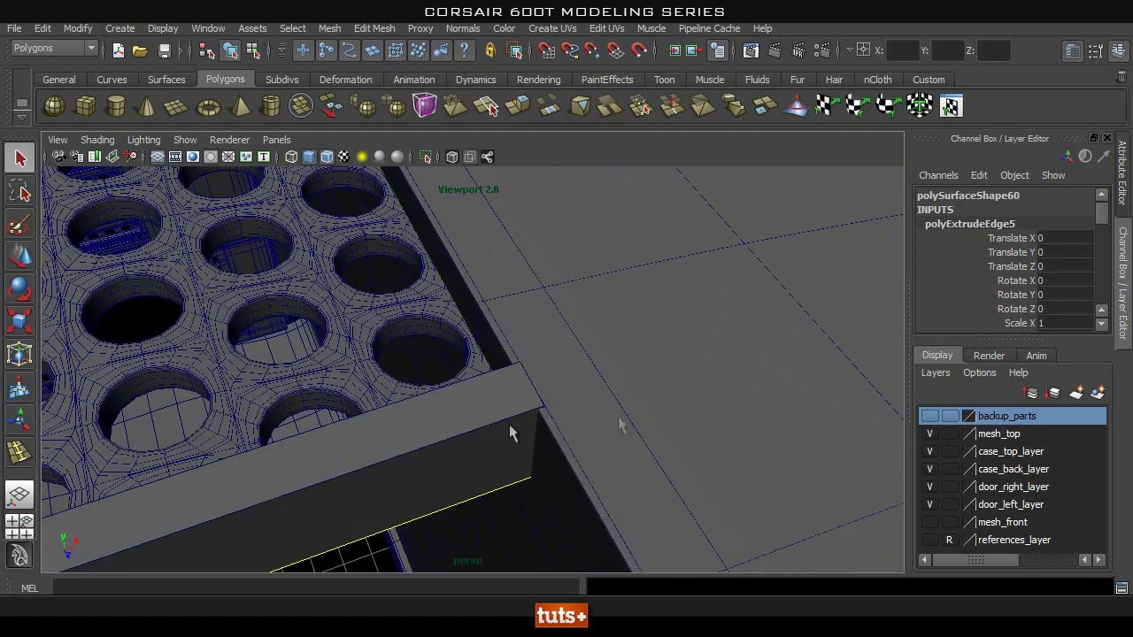
left_click_drag(462, 430, 606, 412, "alt")
middle_click_drag(606, 478, 440, 430, "alt")
left_click_drag(441, 430, 578, 428, "alt")
left_click(244, 456)
right_click_drag(253, 441, 106, 436, "alt")
left_click_drag(496, 495, 482, 414, "alt")
left_click_drag(221, 407, 335, 496, "alt")
middle_click_drag(202, 487, 327, 440, "alt")
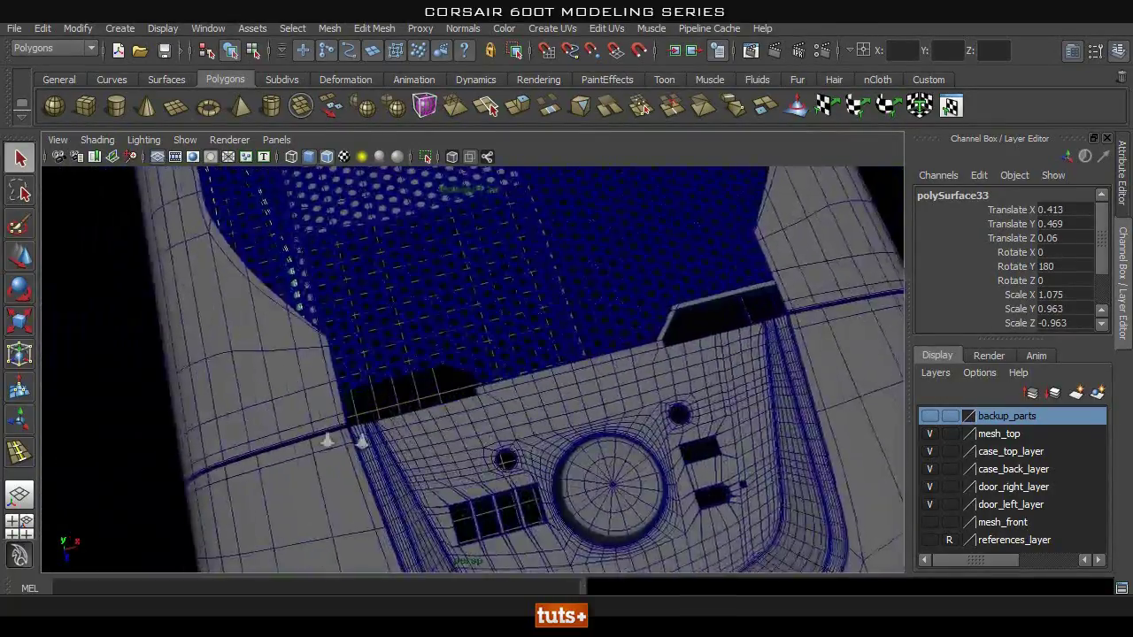
Extrude the short end edge of the front border strip beside the unfinished gap on the opposite side.
right_click_drag(327, 440, 378, 456, "alt")
left_click_drag(387, 429, 445, 406, "alt")
right_click_drag(522, 292, 494, 385, "alt")
left_click(516, 343)
right_click_drag(399, 361, 733, 344, "alt")
middle_click_drag(493, 219, 497, 227, "alt")
left_click(378, 31)
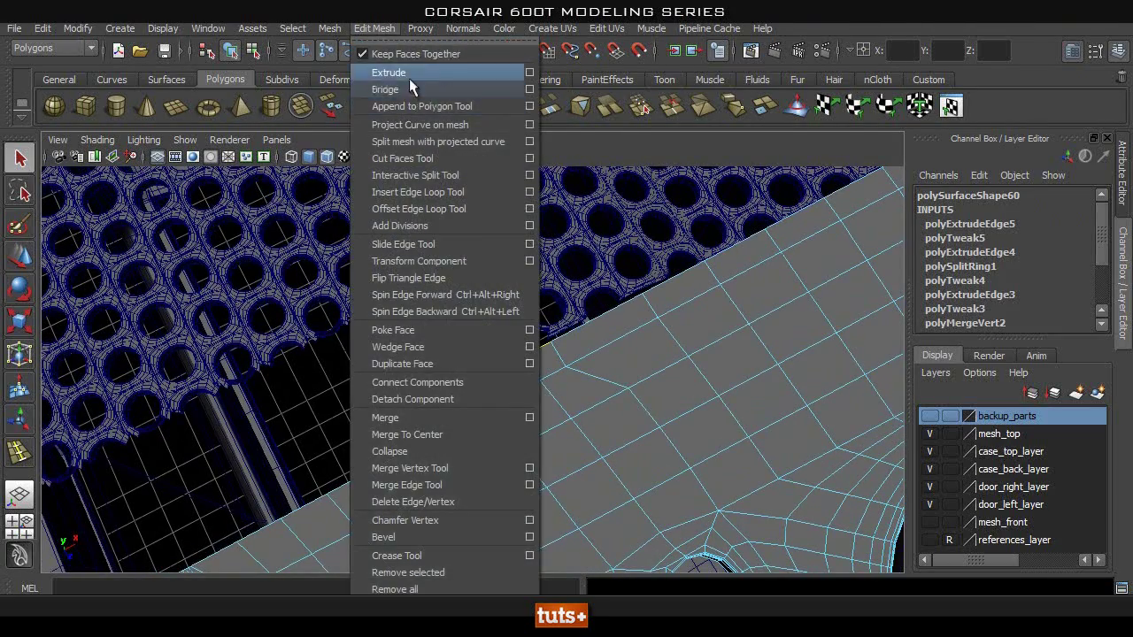
left_click(380, 89)
Move the new edge diagonally outward in the top view to follow the mesh's angled cut-off.
key("space")
left_click_drag(549, 361, 375, 372)
middle_click_drag(584, 224, 561, 496, "alt")
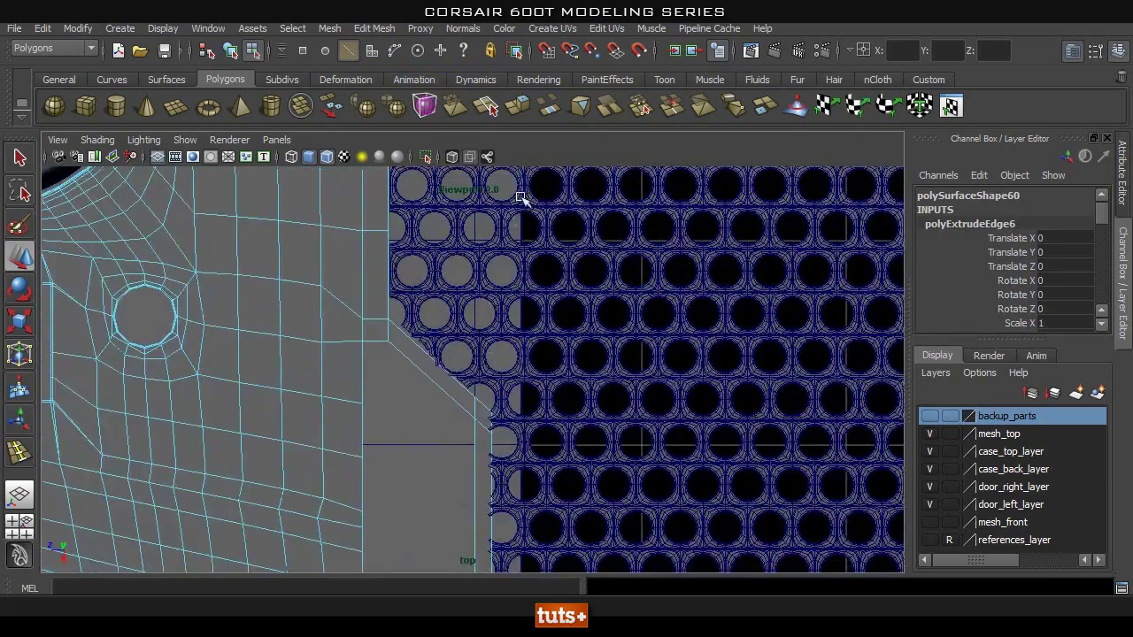
middle_click_drag(523, 197, 543, 531, "alt")
right_click_drag(329, 301, 490, 295, "alt")
middle_click_drag(490, 295, 511, 562, "alt")
right_click_drag(567, 428, 526, 307, "alt")
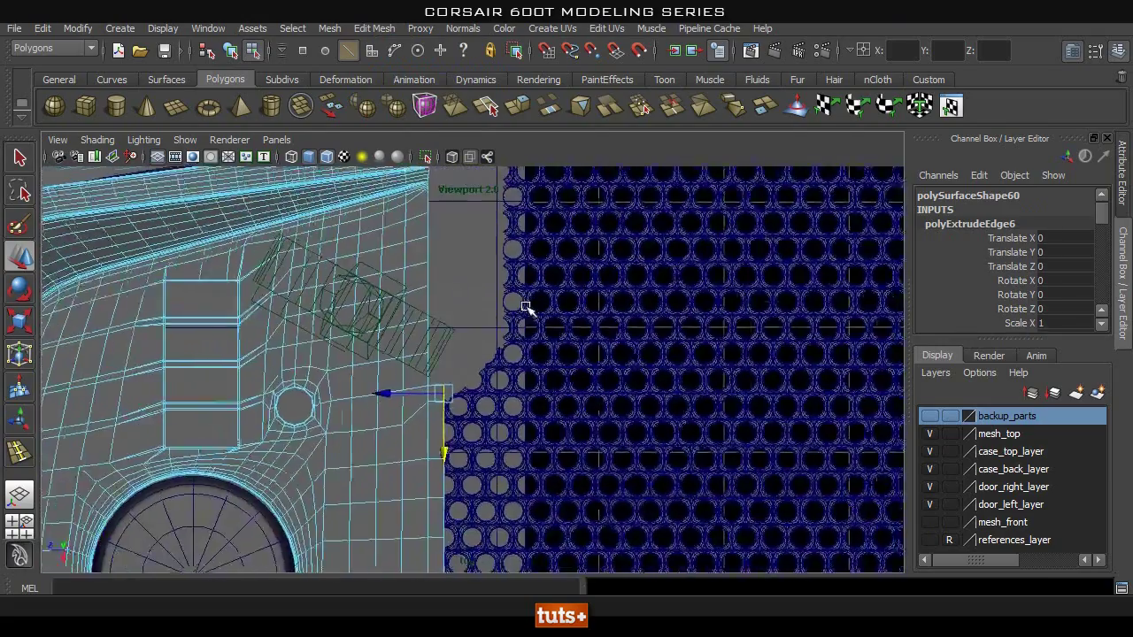
middle_click_drag(477, 415, 469, 467, "alt")
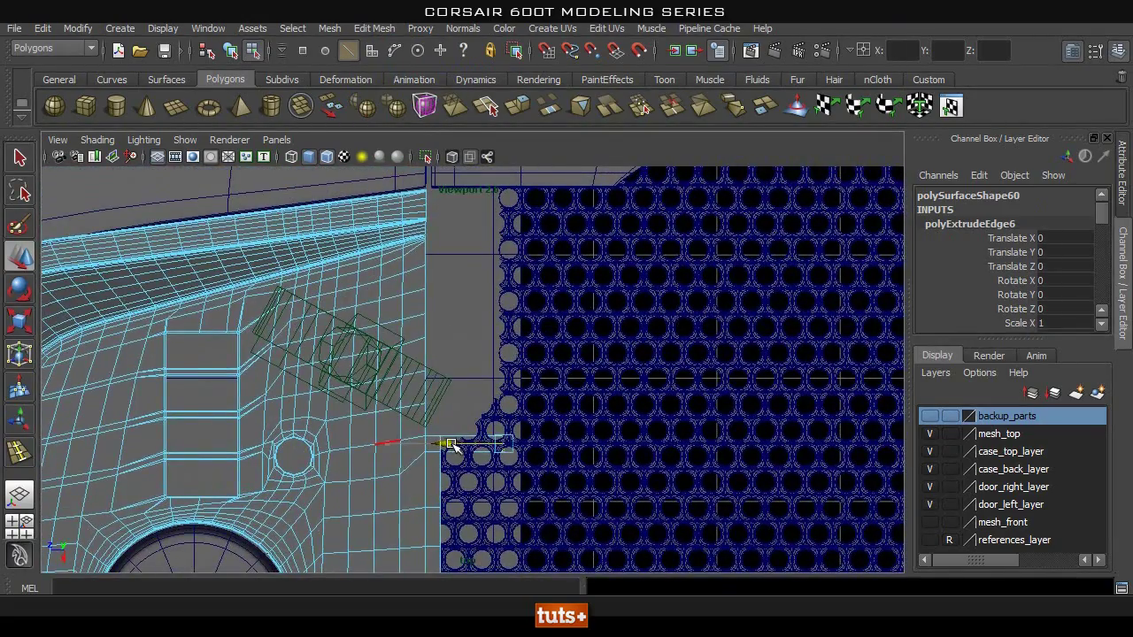
right_click_drag(335, 438, 543, 389, "alt")
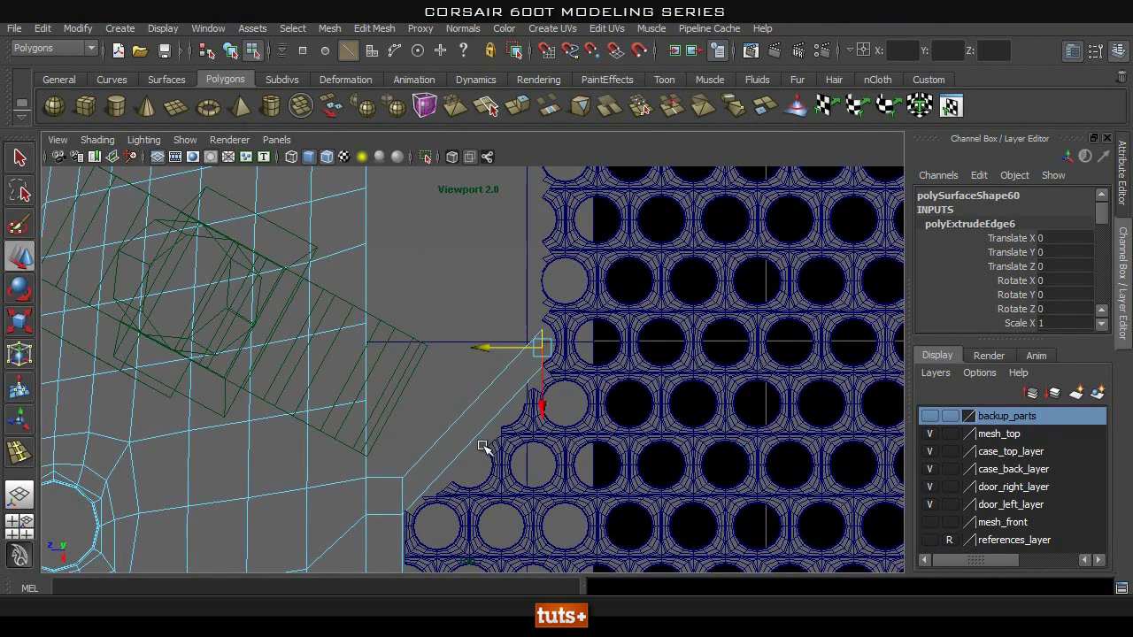
middle_click_drag(484, 447, 481, 403, "alt")
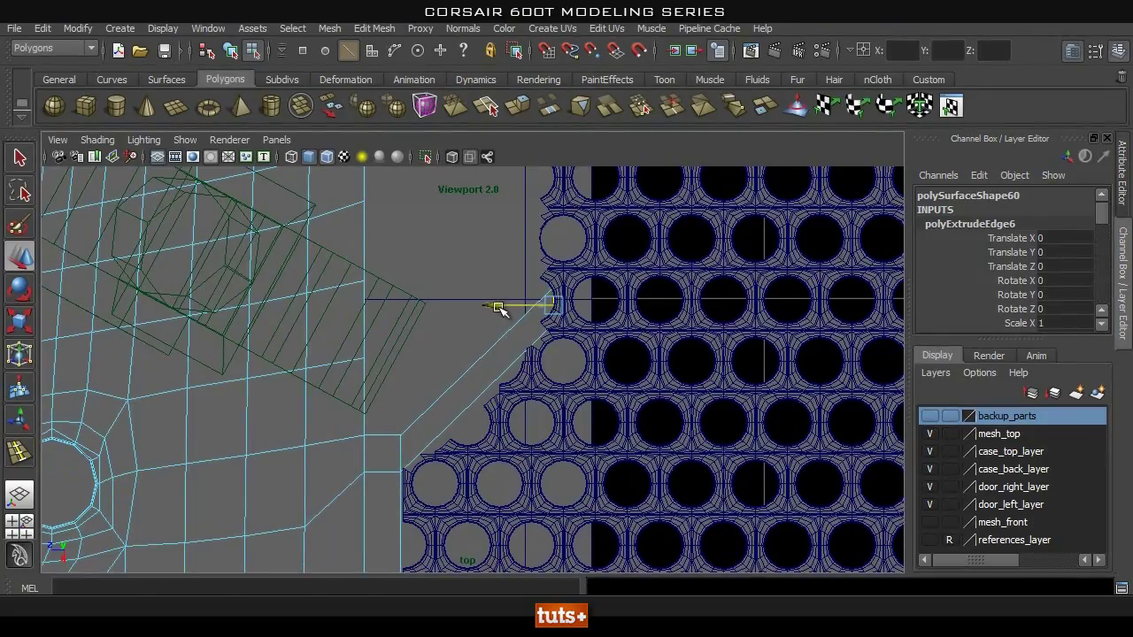
Snap the diagonal's end edge in line with the matching corner of the finished strip on the other side.
middle_click_drag(421, 377, 424, 349, "alt")
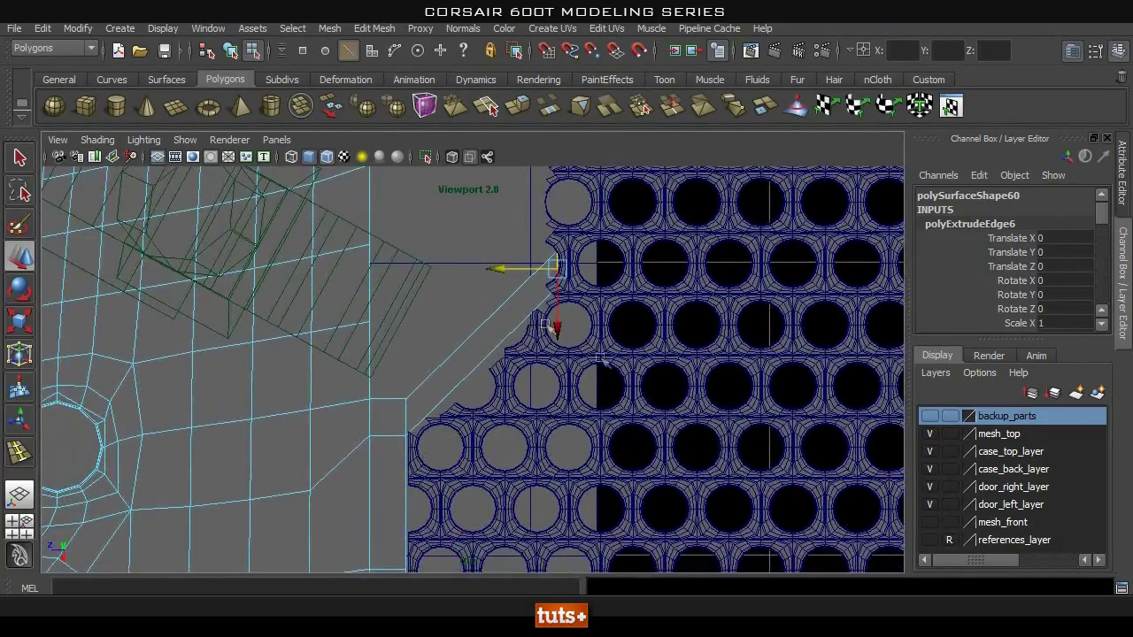
scroll(539, 324, "down", 6)
middle_click_drag(512, 426, 518, 291, "alt")
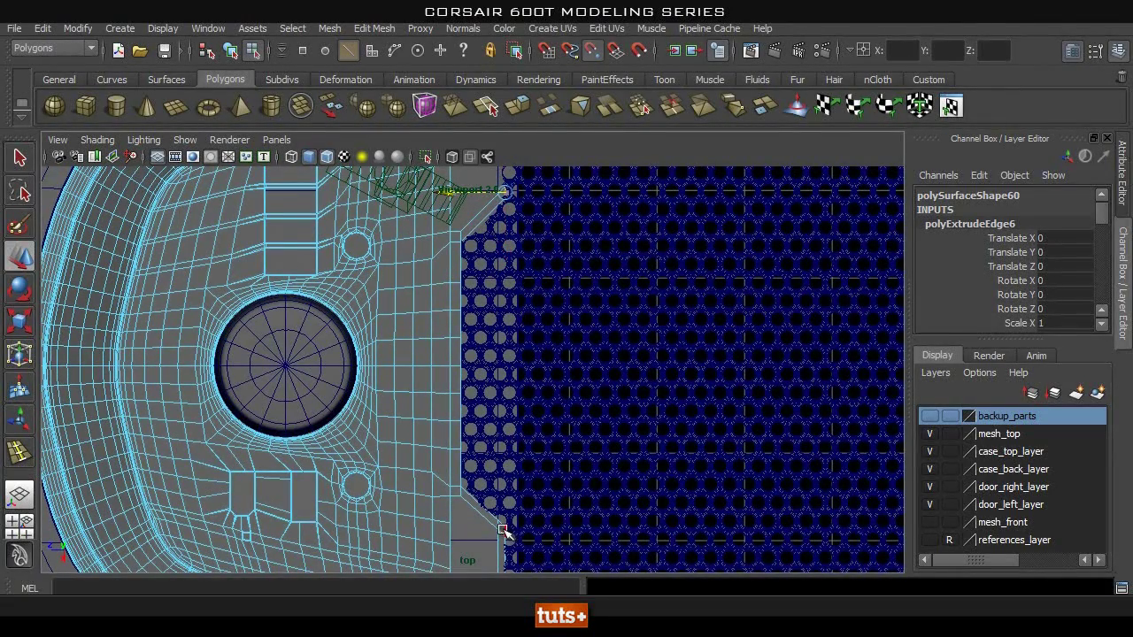
middle_click_drag(529, 246, 537, 351, "alt")
right_click_drag(387, 339, 617, 273, "alt")
middle_click_drag(434, 288, 422, 357, "alt")
right_click_drag(395, 335, 645, 318, "alt")
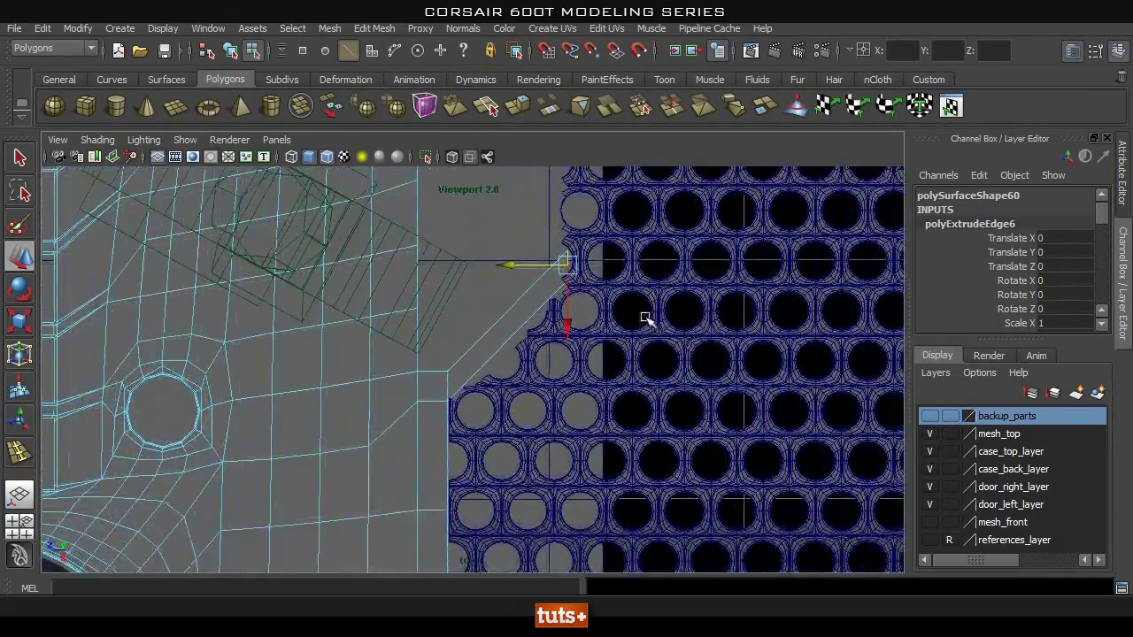
Insert an edge loop across the diagonal strip close to its outer end beside the unfinished gap.
middle_click_drag(566, 346, 563, 371, "alt")
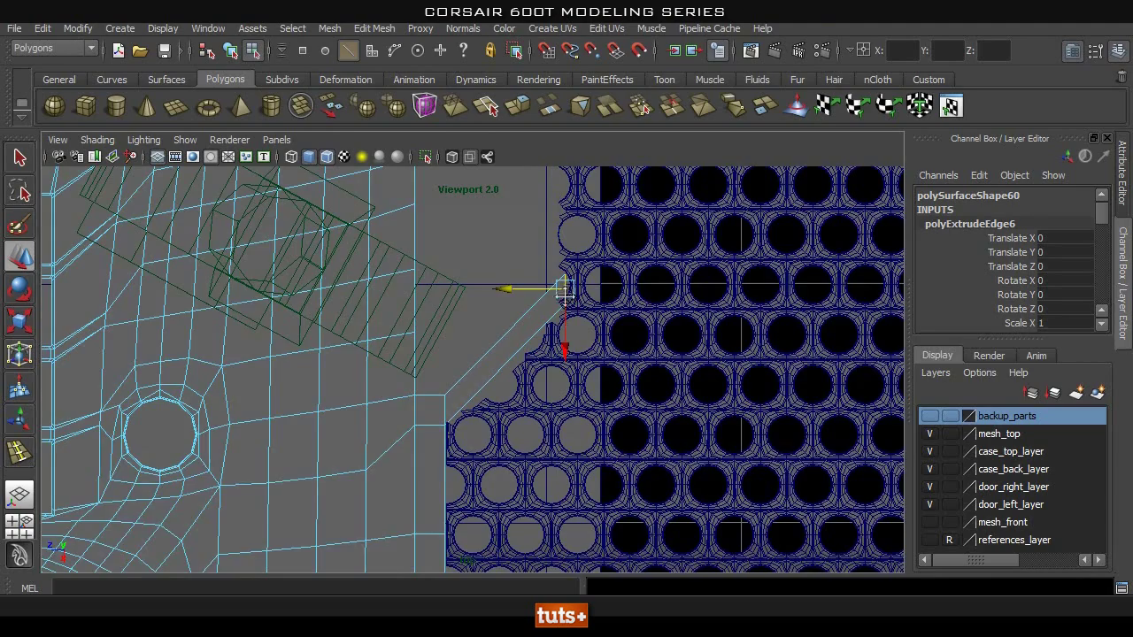
middle_click_drag(565, 295, 566, 341, "alt")
left_click(368, 29)
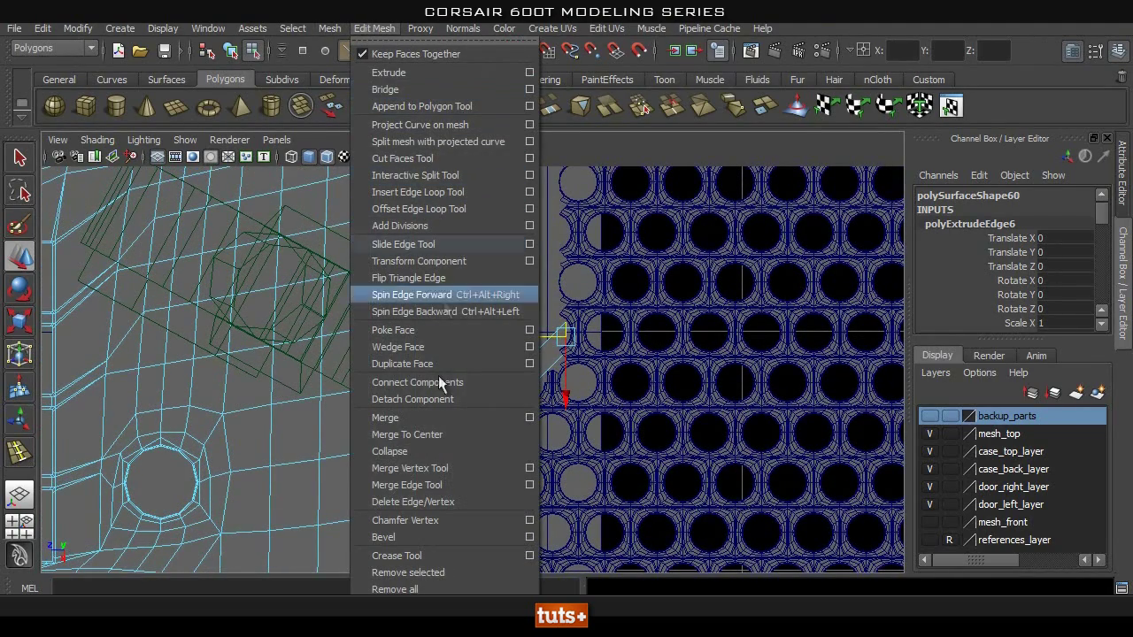
left_click(453, 209)
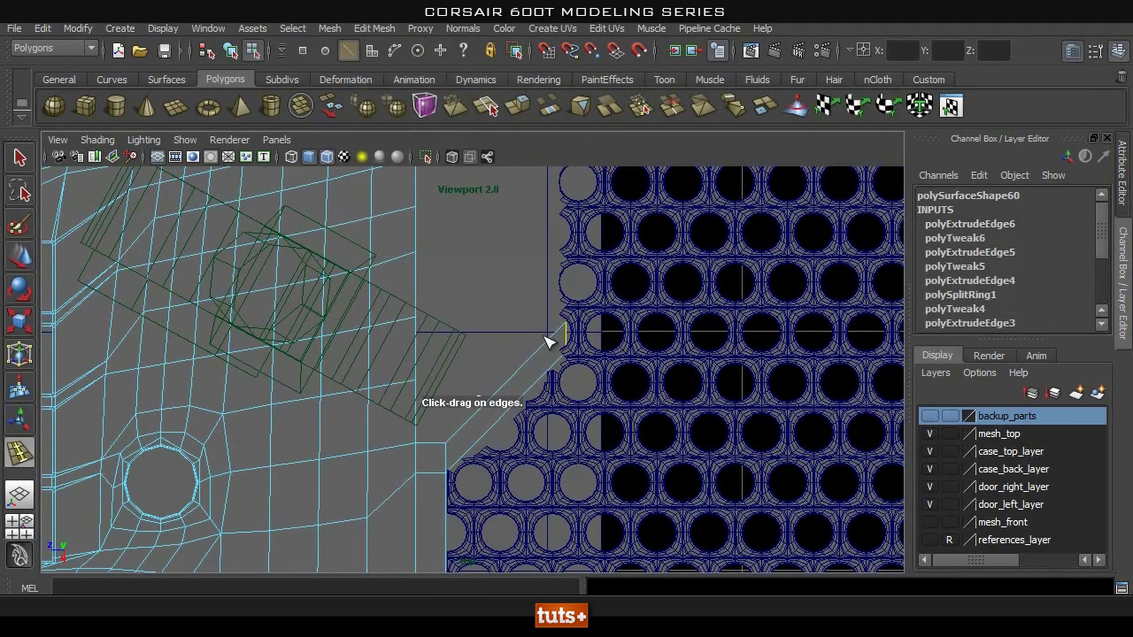
right_click_drag(555, 344, 573, 356)
Extrude the short side edge at the diagonal's end and move it straight along the mesh to the gap's far corner.
middle_click_drag(603, 228, 616, 410, "alt")
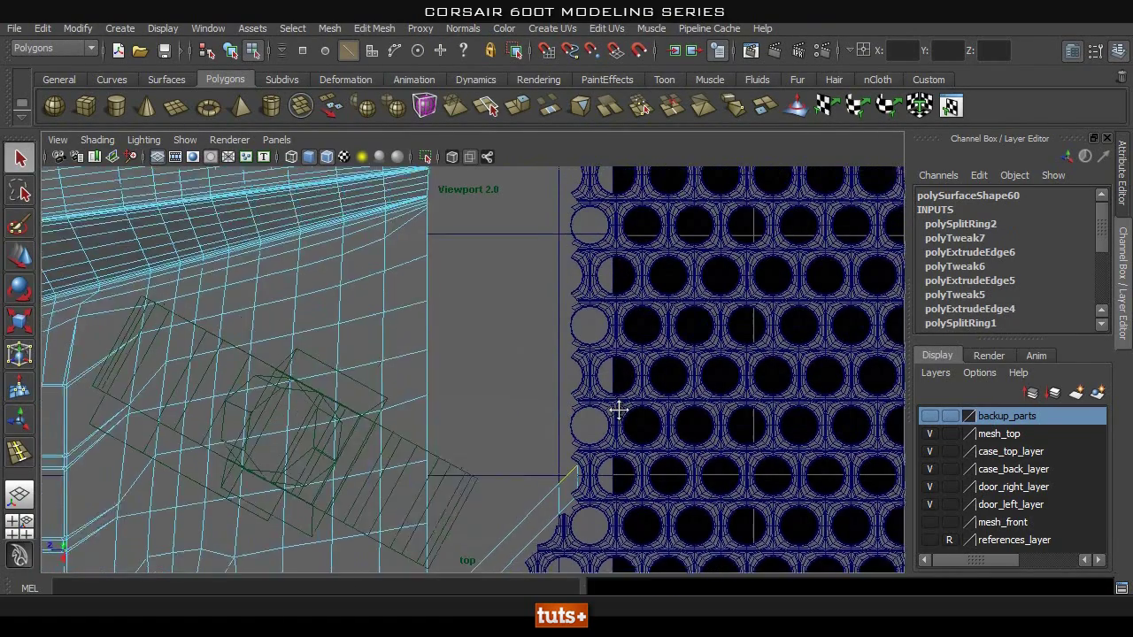
left_click(382, 27)
left_click(392, 73)
key("w")
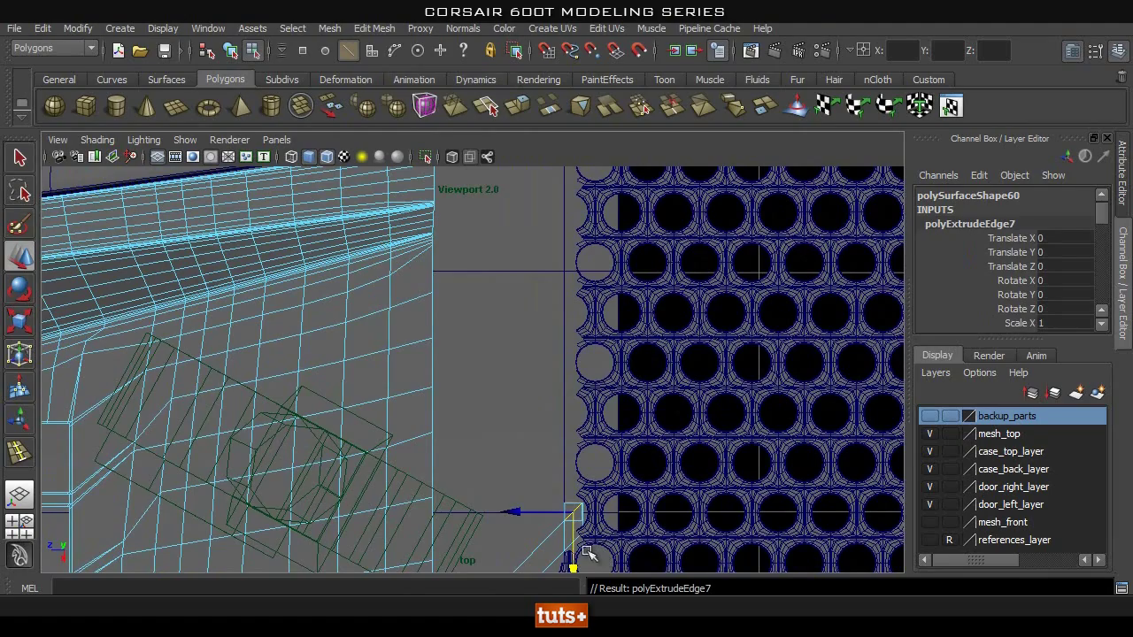
middle_click_drag(571, 223, 641, 466, "alt")
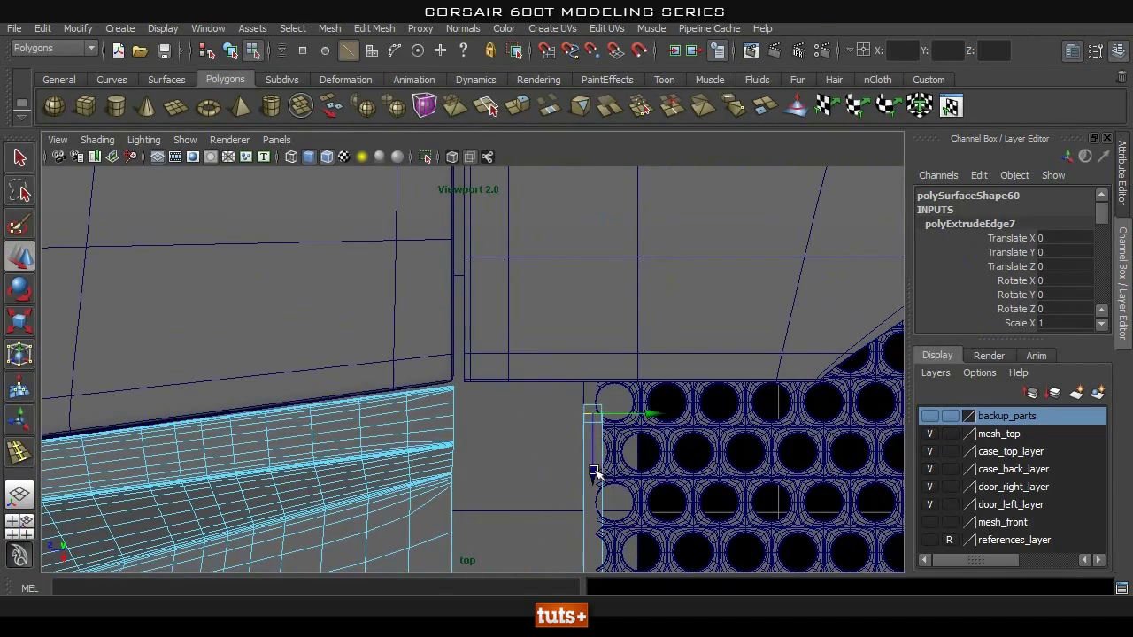
key("space")
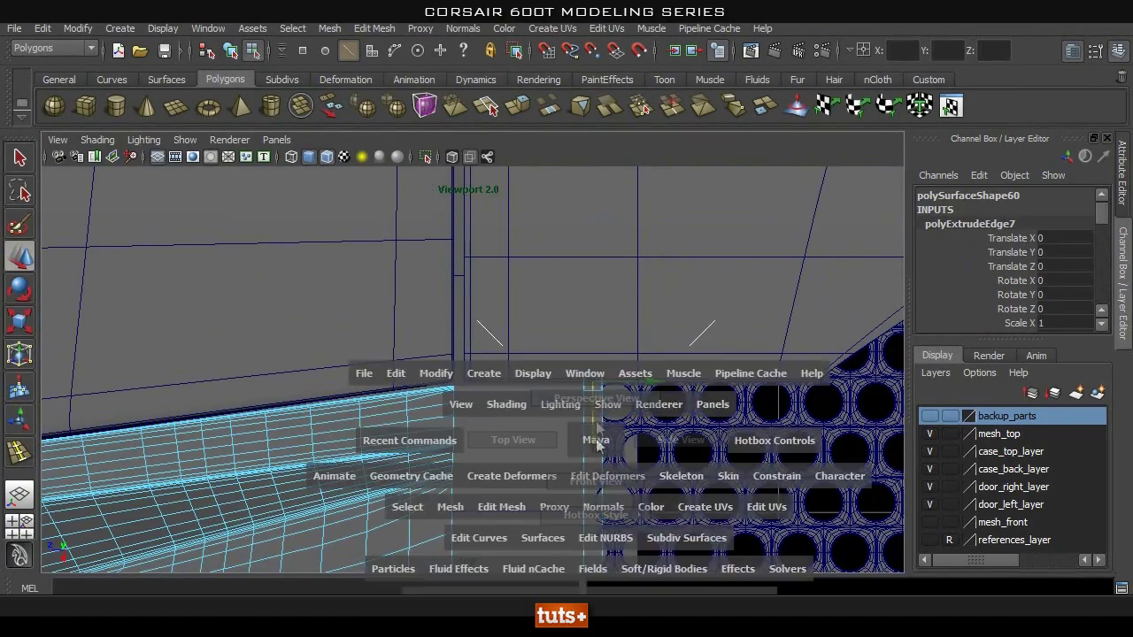
left_click_drag(597, 445, 731, 431)
Select the border edges around the second gap, including the panel's adjoining edge, and extrude them.
right_click_drag(731, 430, 434, 372, "alt")
left_click_drag(434, 371, 432, 460, "alt")
right_click_drag(432, 460, 416, 448, "alt")
middle_click_drag(416, 448, 507, 372, "alt")
left_click_drag(610, 363, 386, 374, "alt")
left_click_drag(604, 397, 587, 372, "alt")
key("q")
right_click_drag(617, 201, 641, 223)
left_click_drag(670, 336, 558, 434, "alt")
double_click(597, 454)
left_click_drag(469, 363, 505, 413, "alt")
right_click_drag(505, 412, 451, 283, "alt")
middle_click_drag(451, 283, 471, 263, "alt")
left_click(375, 28)
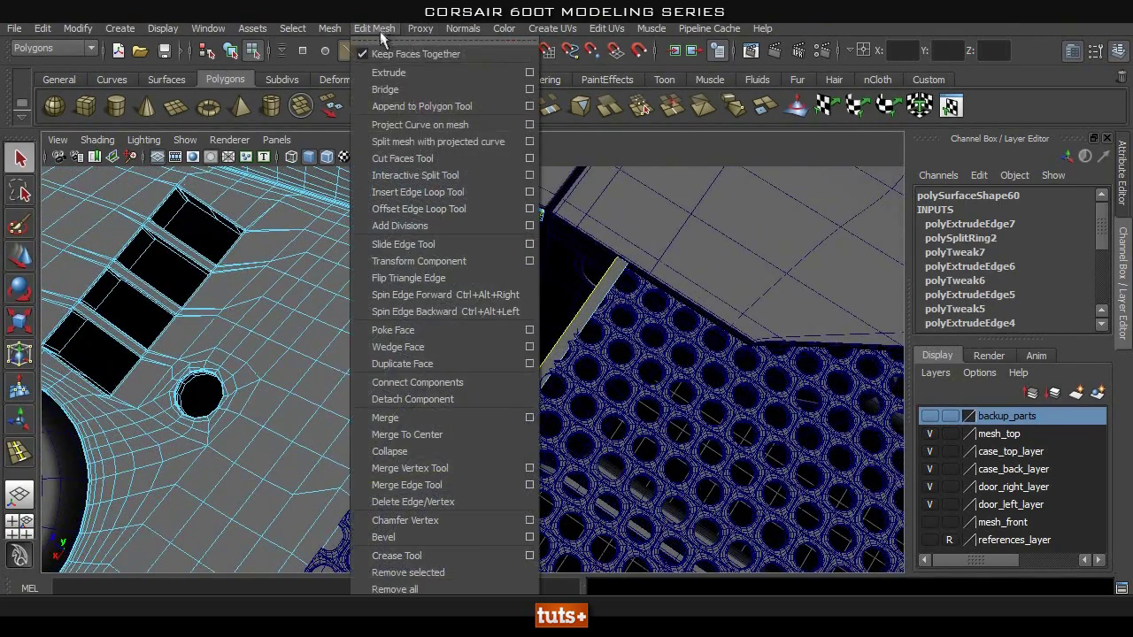
left_click(384, 73)
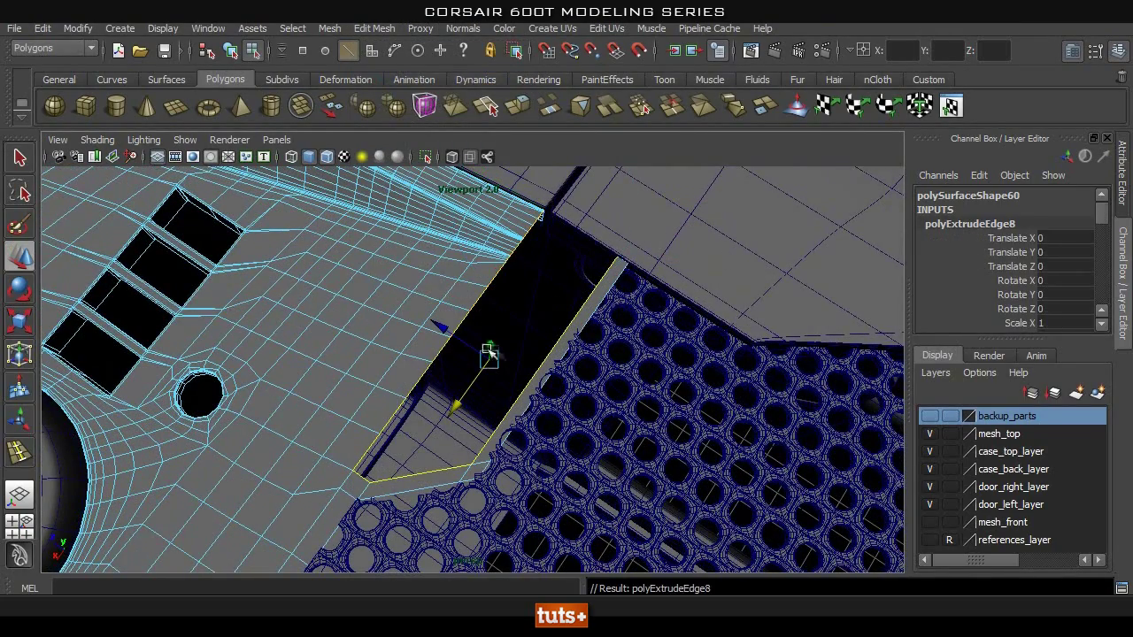
Lower the extruded edges vertically to match the wall depth at the finished gap, and return to object mode.
left_click_drag(492, 376, 777, 348, "alt")
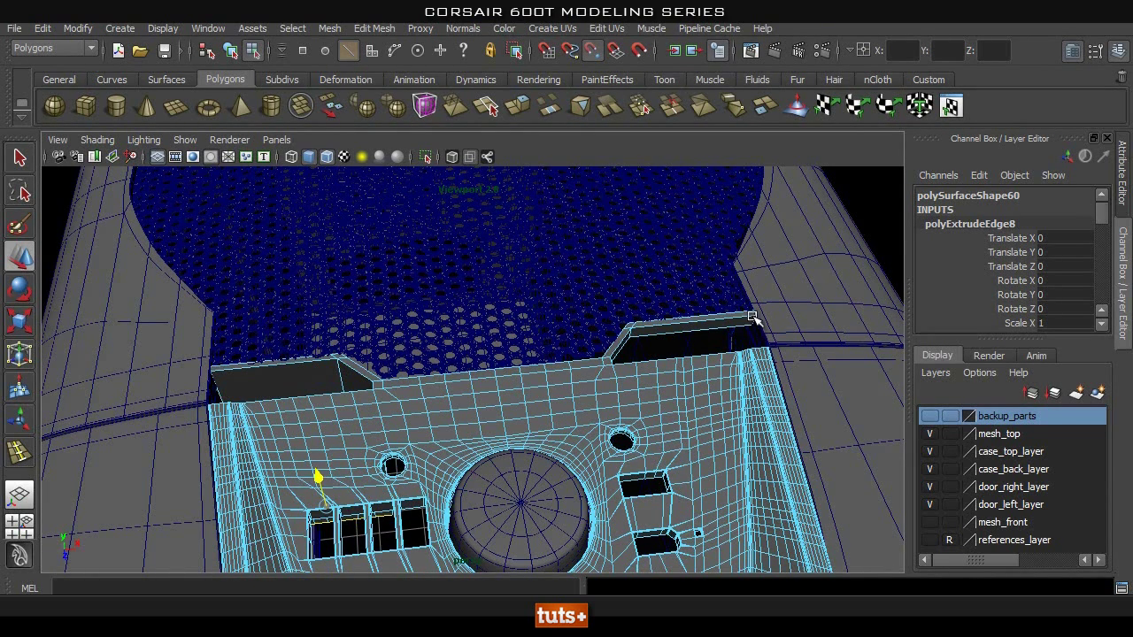
key("ctrl+z")
key("ctrl+z")
key("ctrl+z")
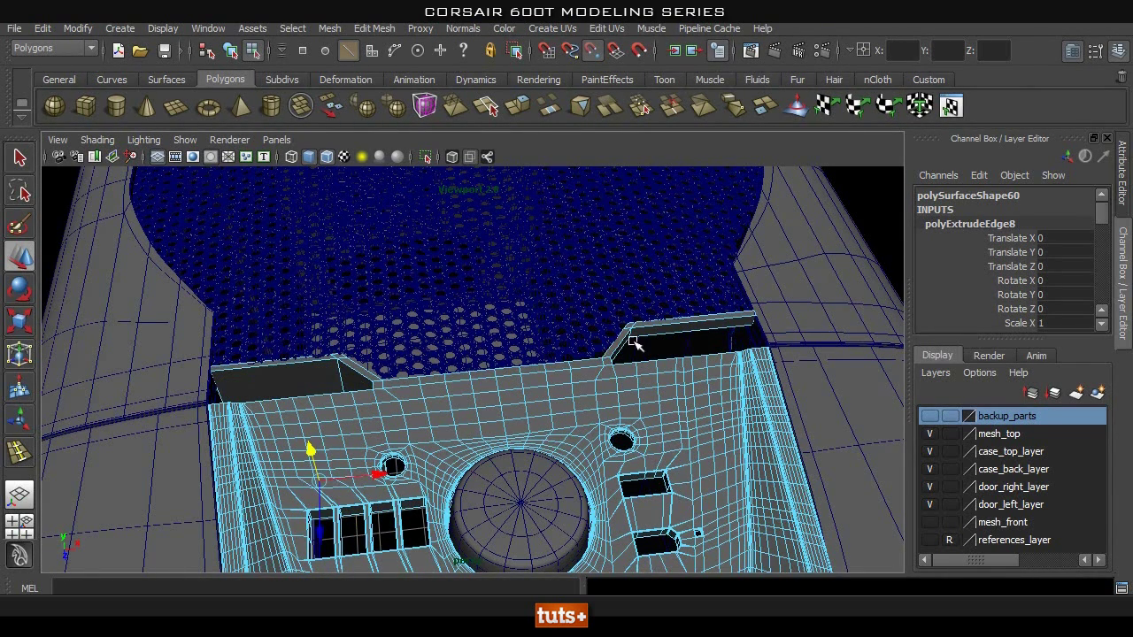
left_click_drag(531, 422, 489, 414, "alt")
key("q")
right_click_drag(547, 342, 553, 400)
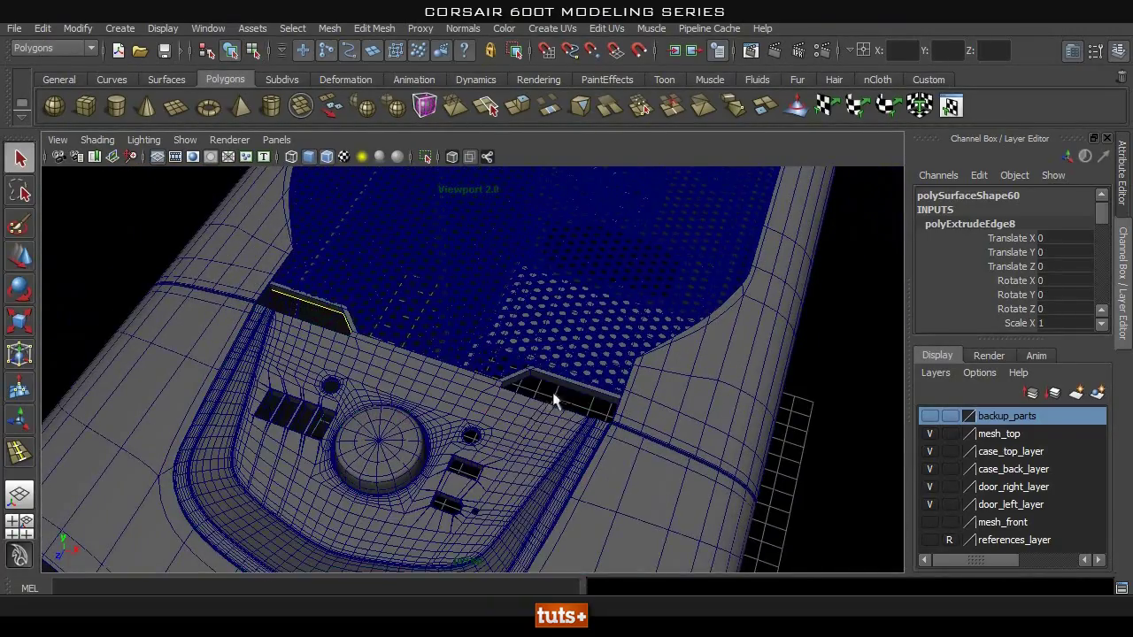
Examine the extruded walls of the border strip and the panel's outer corner from several angles.
left_click_drag(565, 390, 422, 382, "alt")
right_click_drag(341, 427, 413, 427, "alt")
middle_click_drag(379, 359, 491, 526, "alt")
right_click_drag(549, 442, 699, 443, "alt")
middle_click_drag(435, 422, 417, 387, "alt")
left_click_drag(443, 463, 399, 492, "alt")
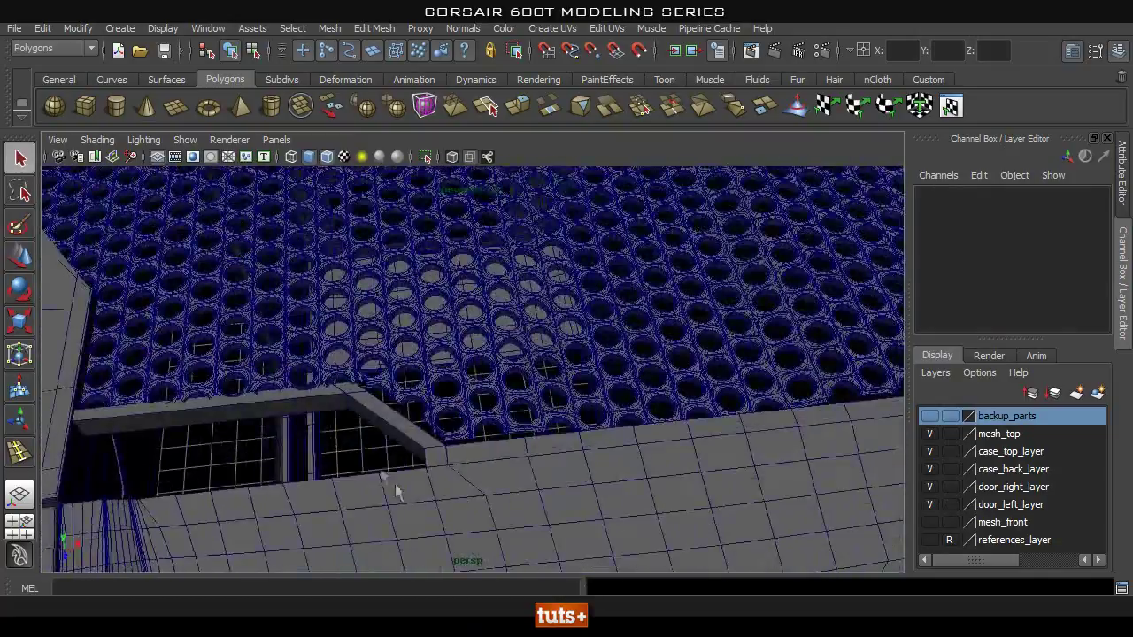
left_click_drag(423, 447, 345, 427, "alt")
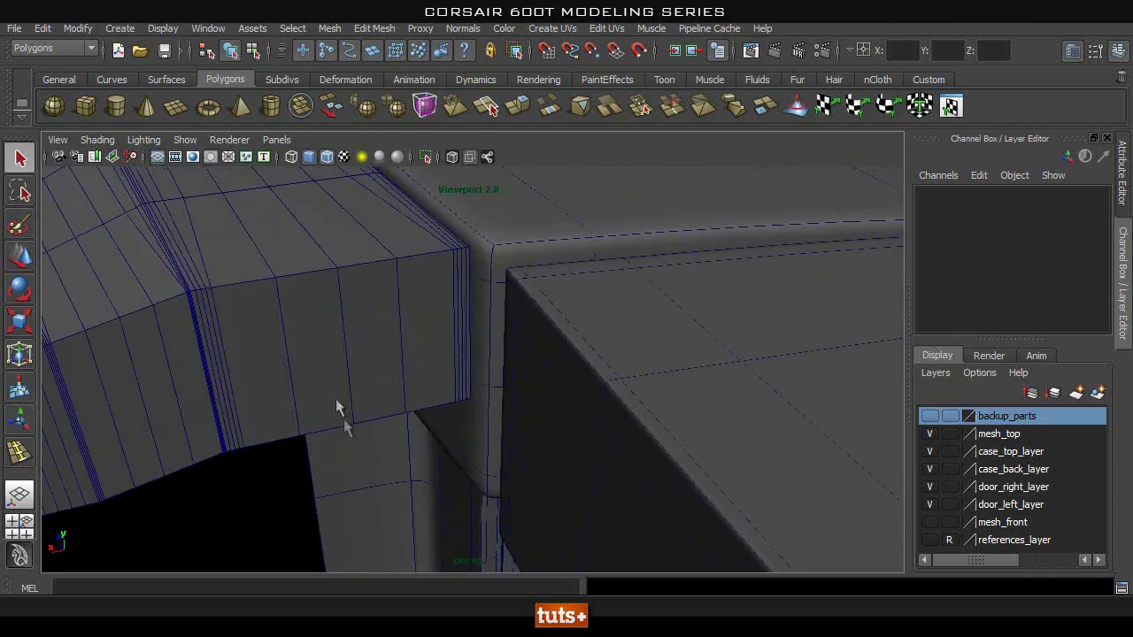
Isolate the control panel and inspect the outer corner where its new end wall meets the side wall.
right_click_drag(324, 298, 424, 276)
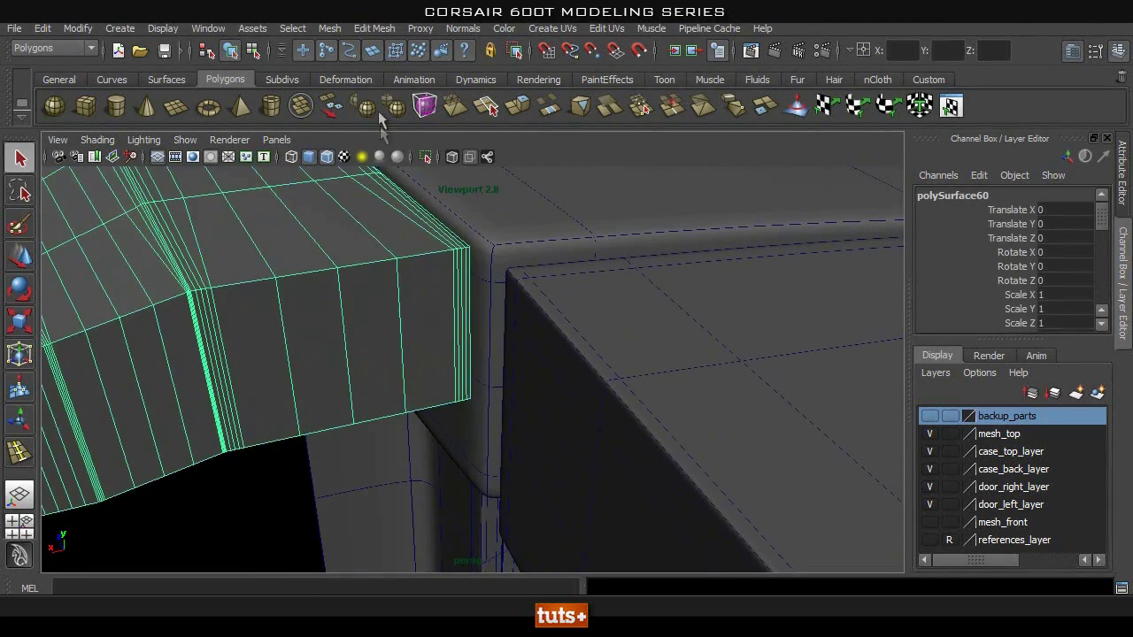
left_click(426, 157)
left_click_drag(519, 263, 581, 285, "alt")
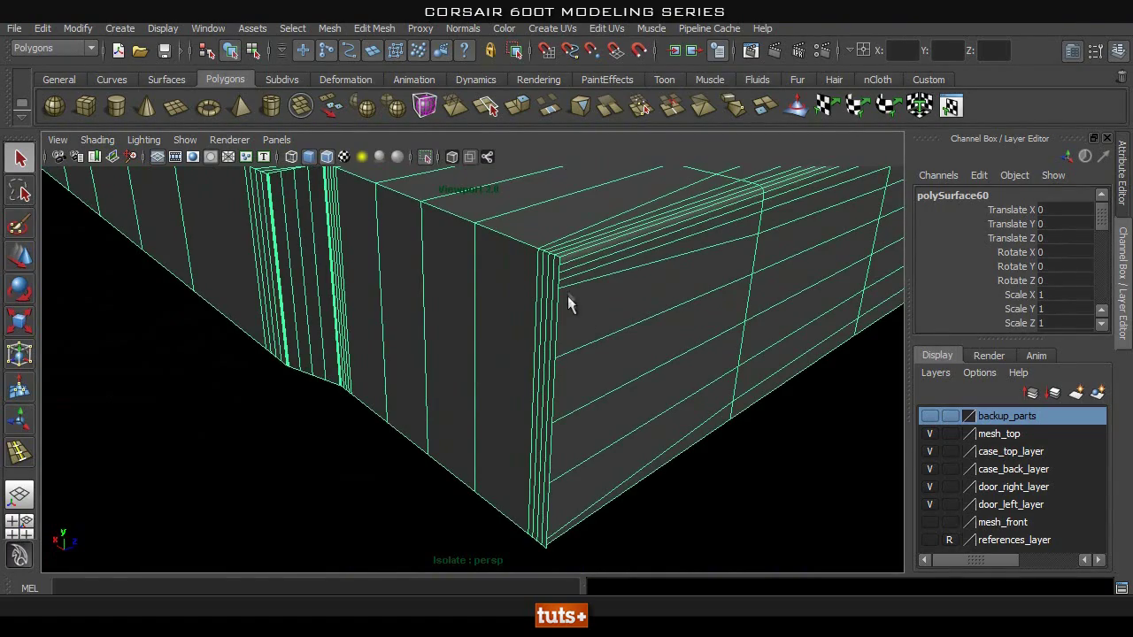
left_click_drag(486, 384, 87, 259, "alt")
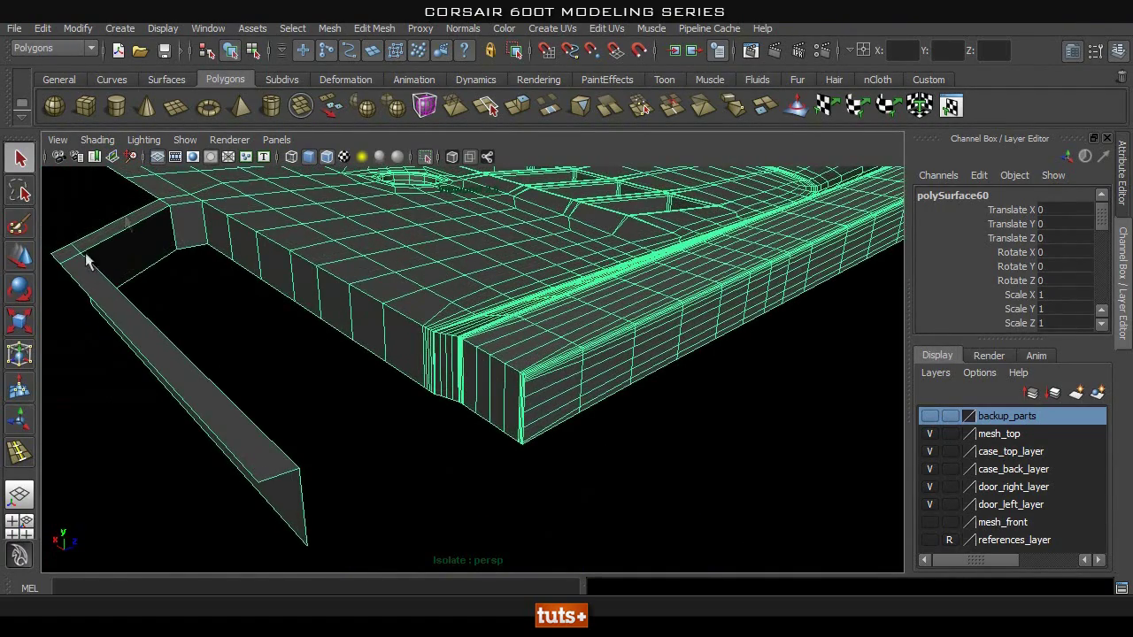
right_click_drag(315, 389, 855, 397, "alt")
middle_click_drag(797, 395, 660, 398, "alt")
left_click_drag(659, 399, 683, 361, "alt")
right_click_drag(442, 416, 419, 314, "alt")
Select a vertex on the panel's outer corner and examine how the side wall's divisions meet the new end wall.
left_click(492, 427)
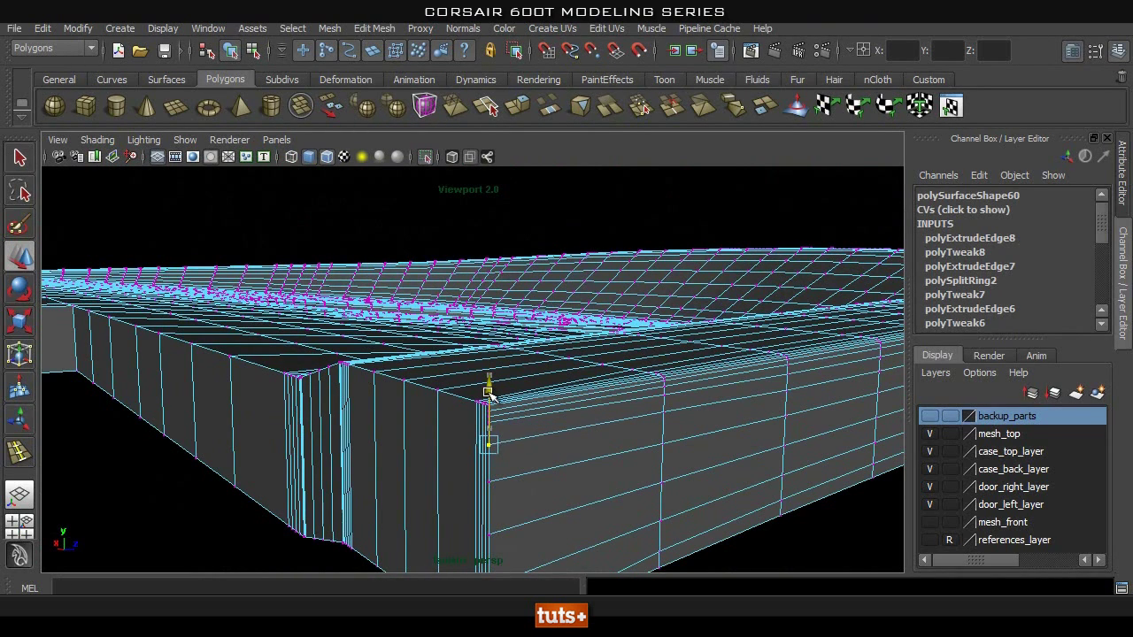
left_click_drag(602, 383, 413, 400, "alt")
left_click_drag(505, 402, 465, 455, "alt")
right_click_drag(466, 455, 644, 461, "alt")
left_click_drag(646, 460, 624, 432, "alt")
left_click_drag(634, 381, 528, 357, "alt")
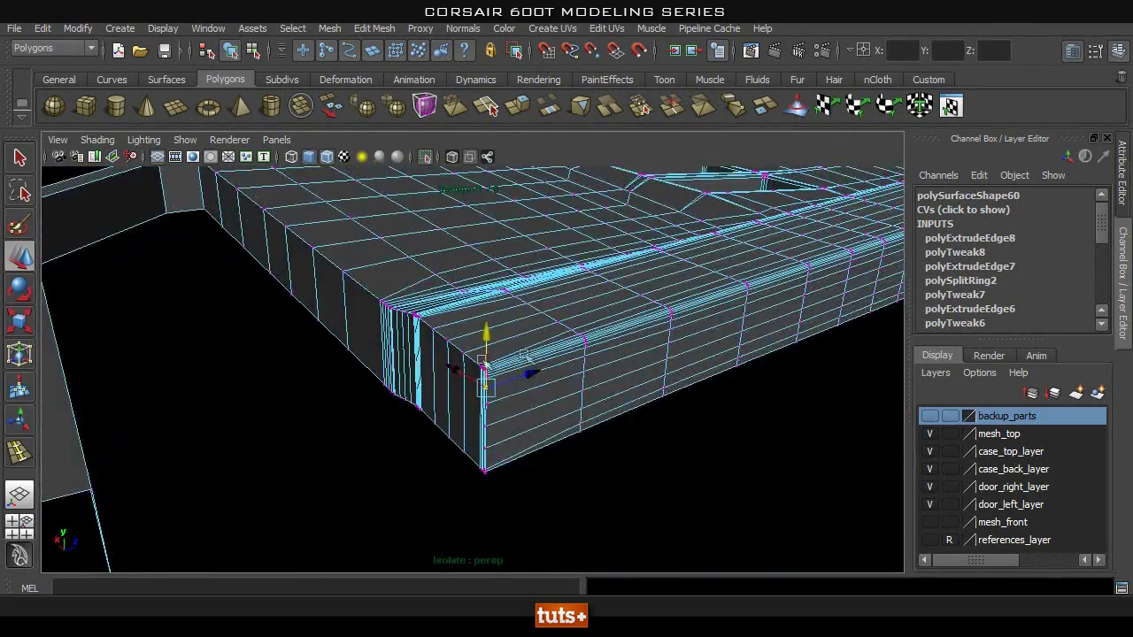
right_click_drag(452, 389, 440, 396, "alt")
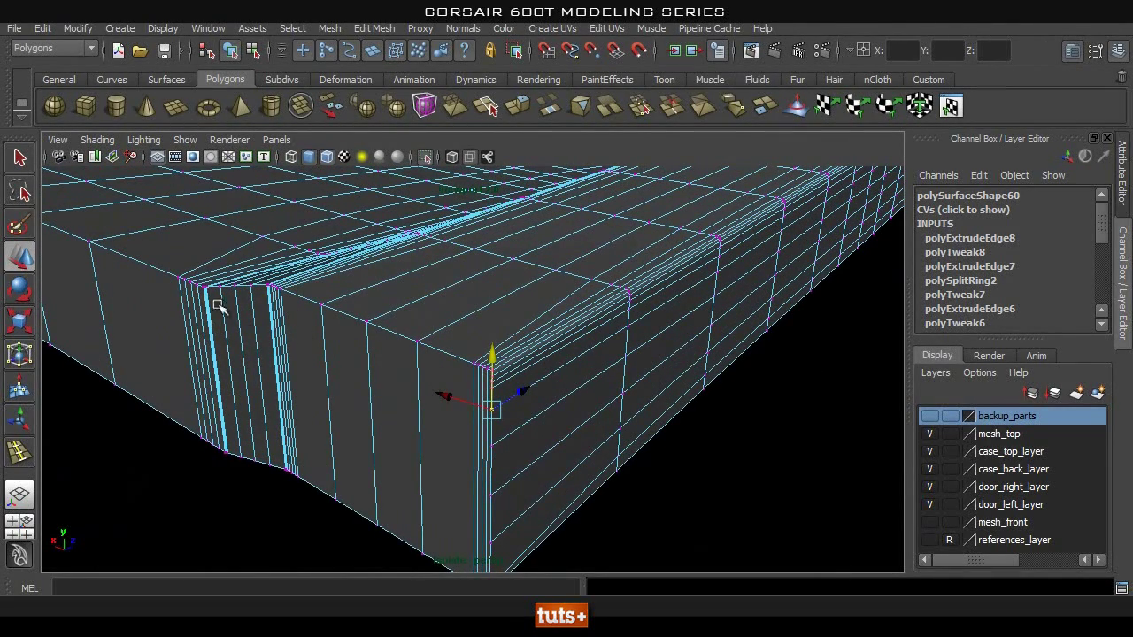
left_click_drag(511, 561, 699, 350, "alt")
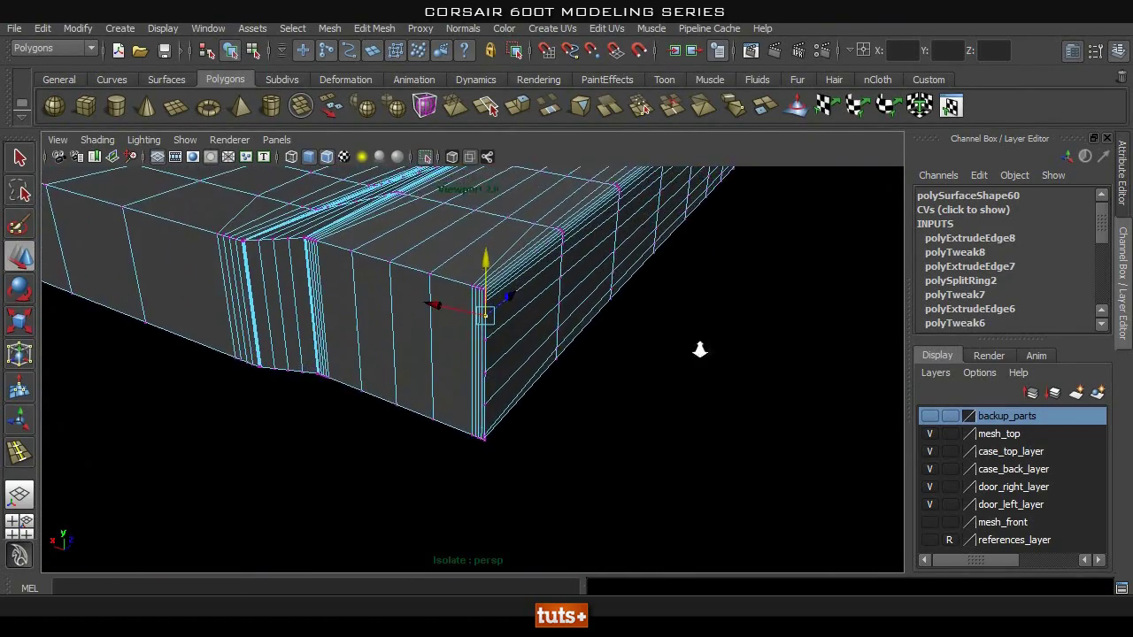
left_click_drag(438, 377, 327, 398, "alt")
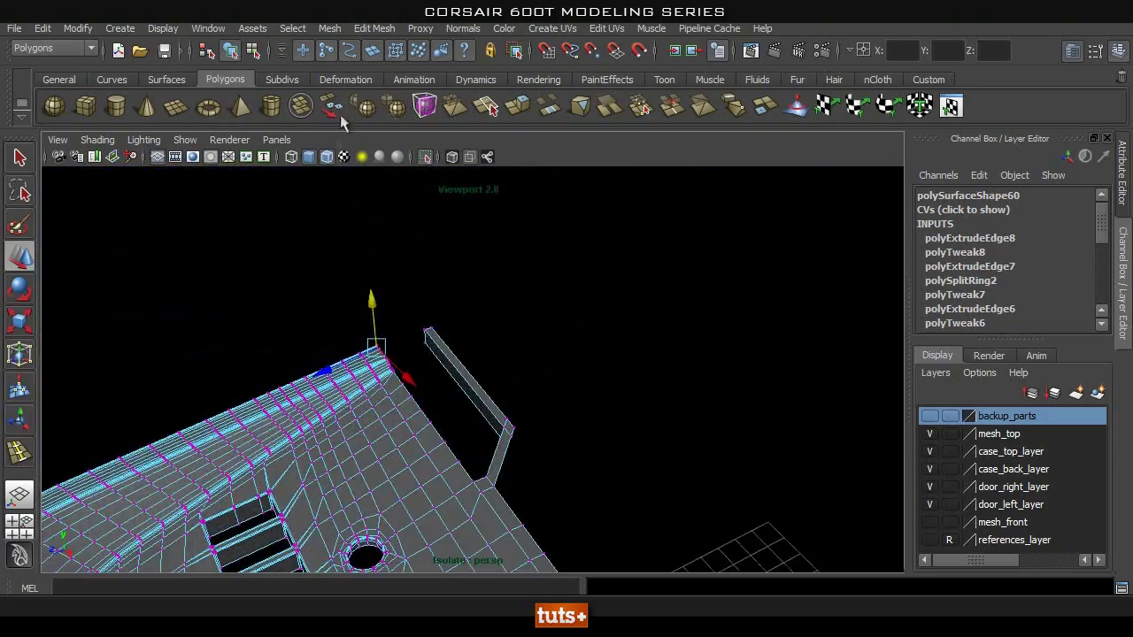
Show the whole case again and preview the panel smoothed around the strip's inner bend, returning to the unsmoothed display.
left_click(424, 157)
right_click_drag(619, 382, 428, 341, "alt")
left_click_drag(427, 342, 450, 403, "alt")
right_click_drag(449, 404, 748, 451, "alt")
middle_click_drag(749, 451, 502, 358, "alt")
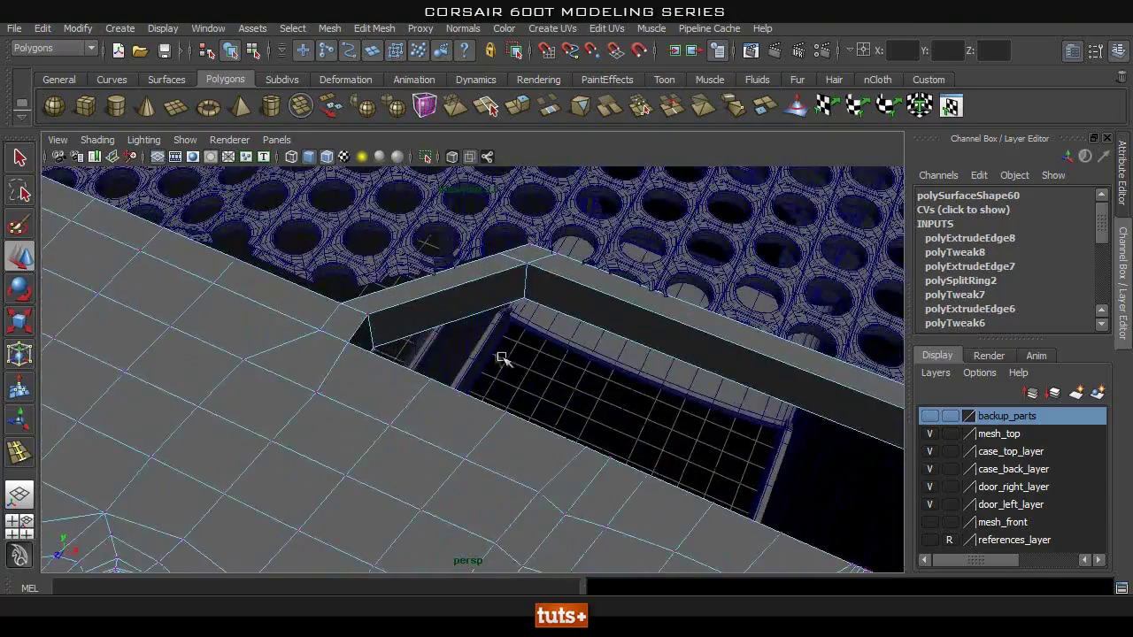
right_click_drag(440, 301, 422, 318)
key("3")
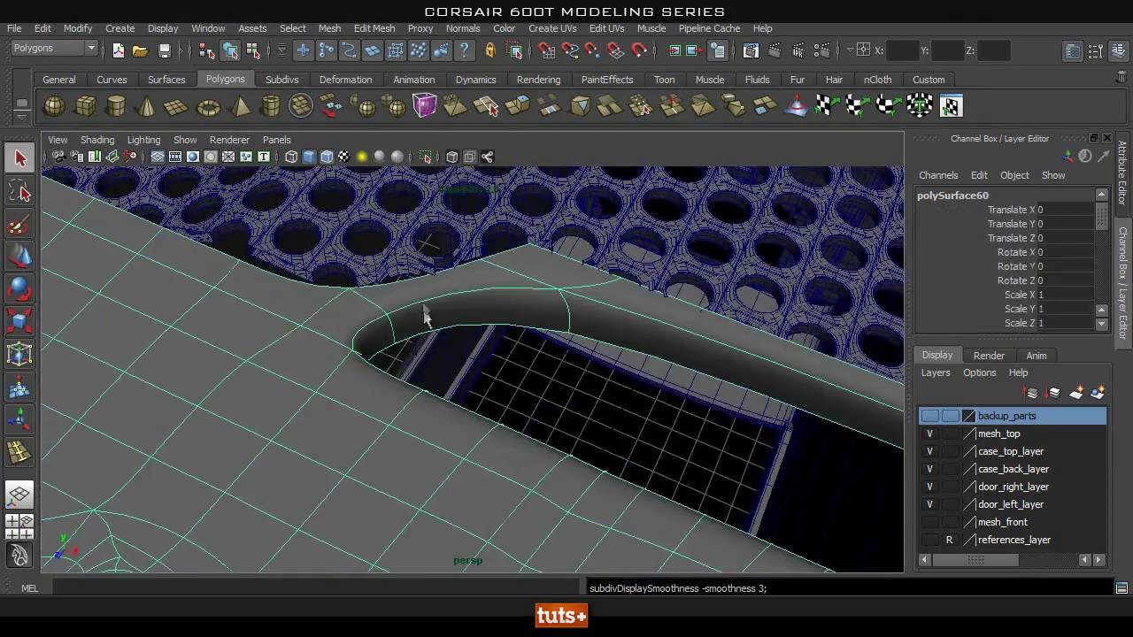
key("1")
Isolate the control panel again, facing its outer corner beside the gap.
left_click_drag(599, 336, 377, 324, "alt")
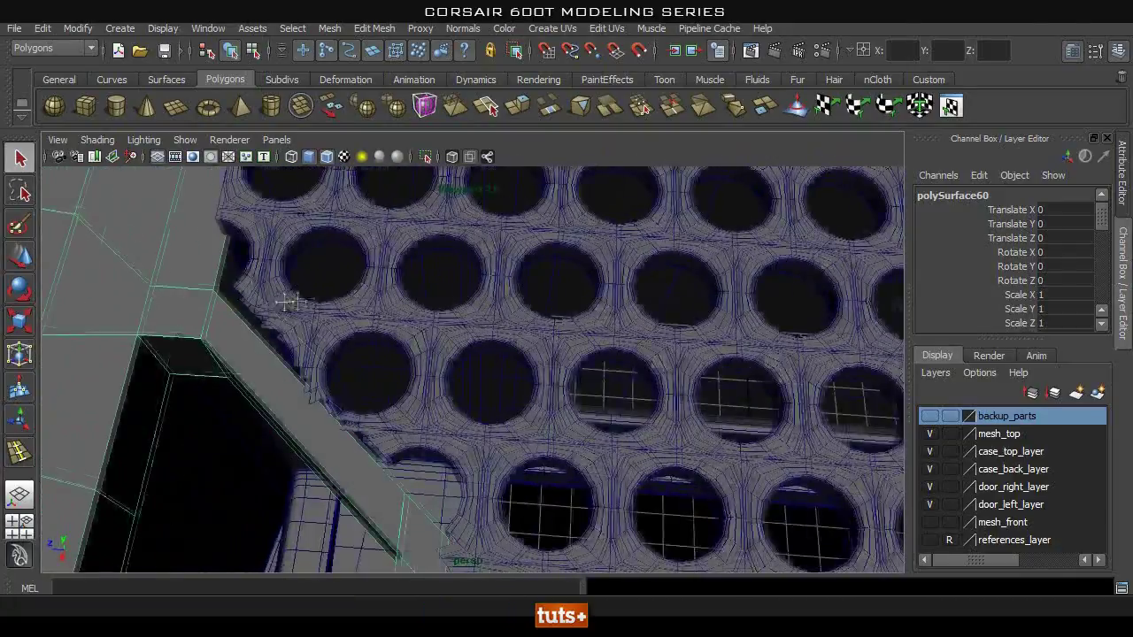
middle_click_drag(280, 302, 356, 292, "alt")
right_click_drag(235, 267, 159, 265, "alt")
middle_click_drag(283, 327, 304, 222, "alt")
left_click_drag(304, 223, 377, 316, "alt")
middle_click_drag(377, 316, 398, 372, "alt")
left_click(424, 157)
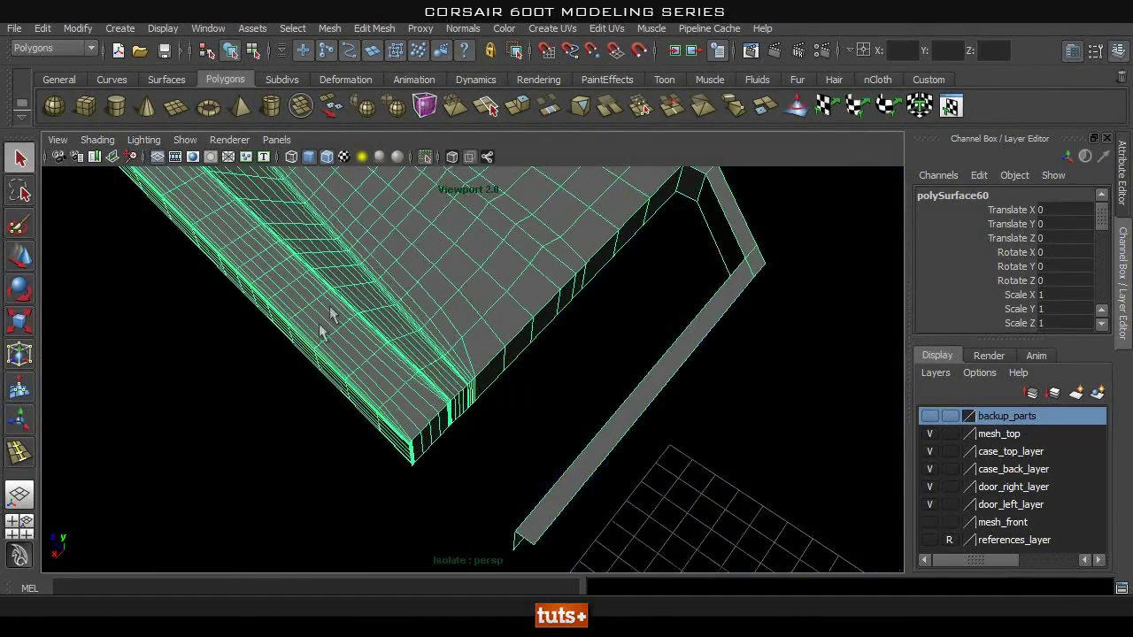
Insert a horizontal edge loop along the new end wall, level with the side wall's uppermost division at the corner.
right_click_drag(331, 311, 483, 377, "alt")
left_click_drag(483, 377, 489, 359, "alt")
middle_click_drag(483, 257, 473, 410, "alt")
right_click_drag(473, 409, 623, 389, "alt")
middle_click_drag(475, 235, 522, 400, "alt")
left_click_drag(431, 367, 456, 357, "alt")
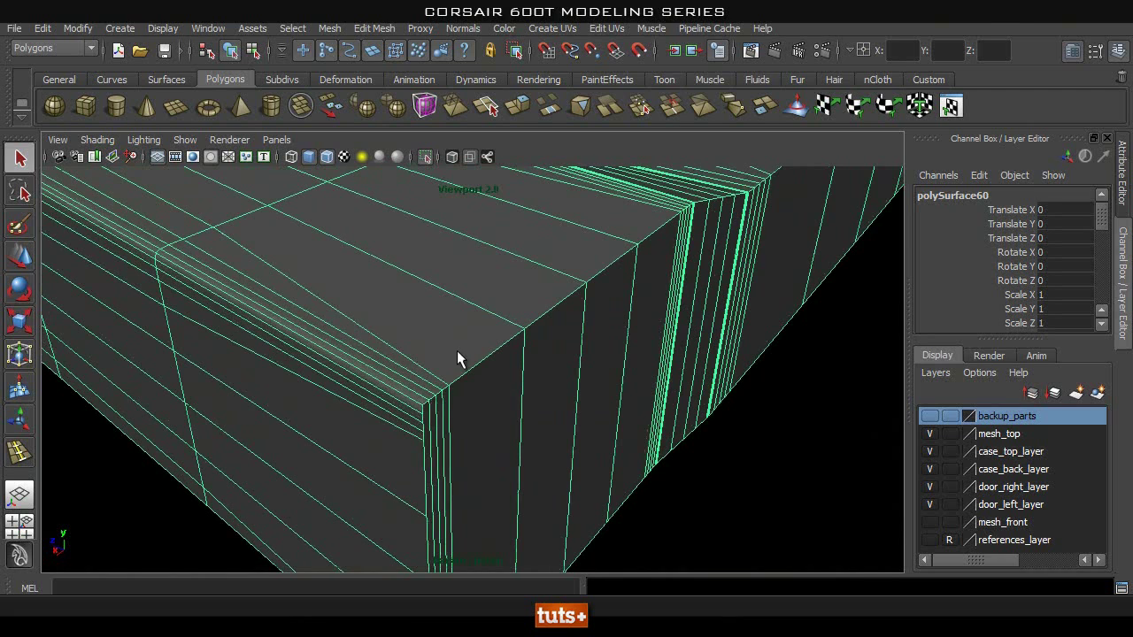
left_click(365, 29)
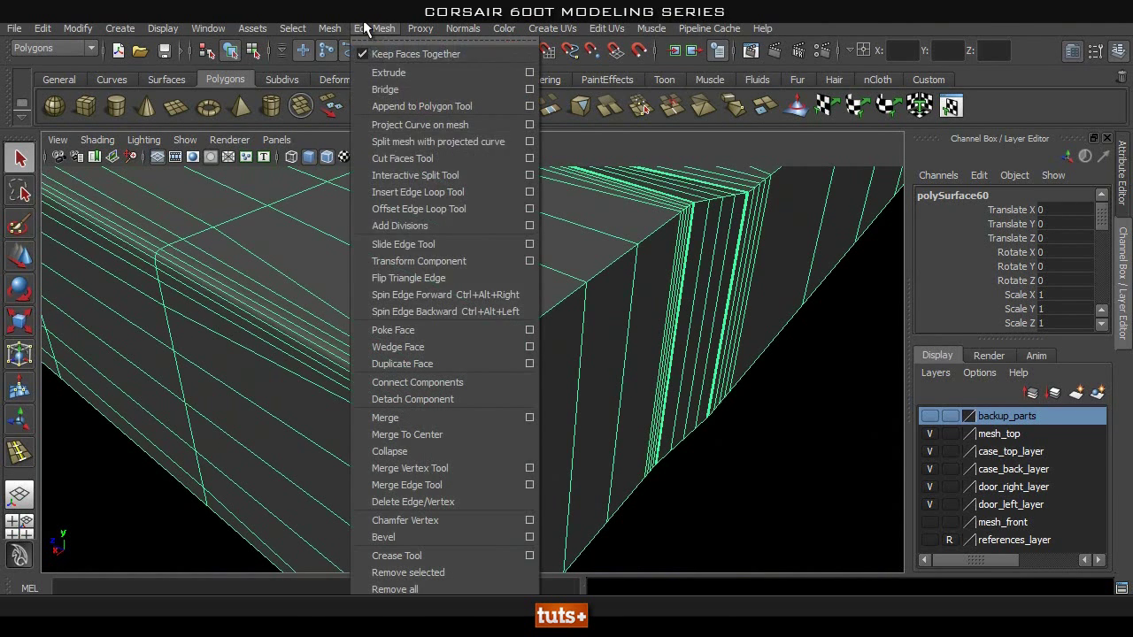
left_click(431, 176)
left_click(454, 402)
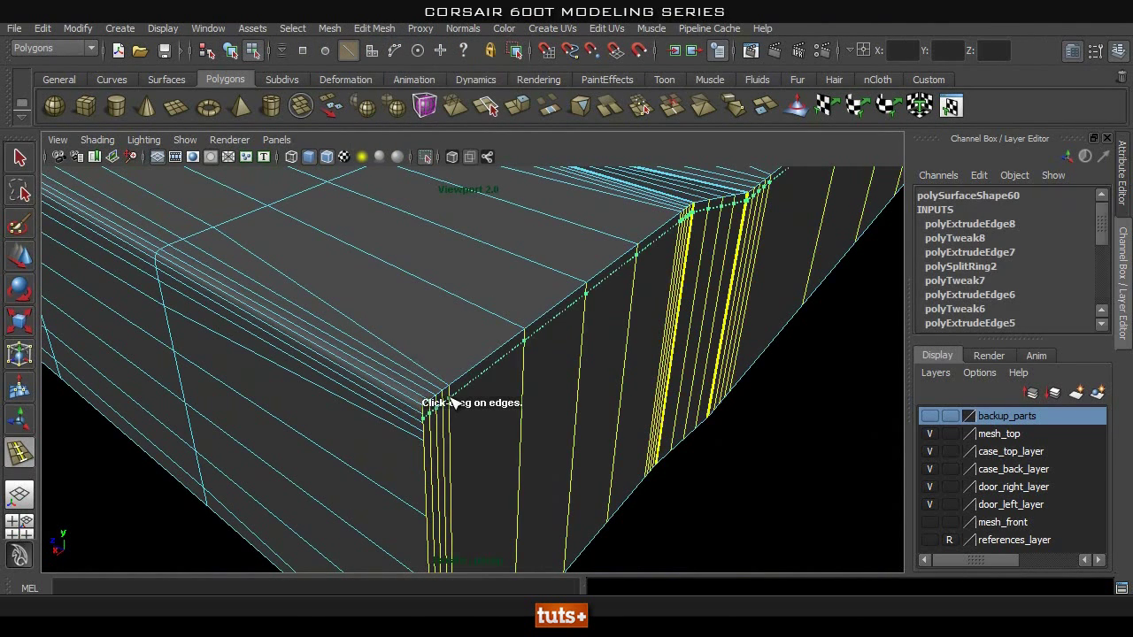
Insert three more edge loops along the end wall, each level with one of the side wall's closely spaced upper divisions.
right_click_drag(381, 455, 369, 443, "alt")
middle_click_drag(370, 443, 393, 413, "alt")
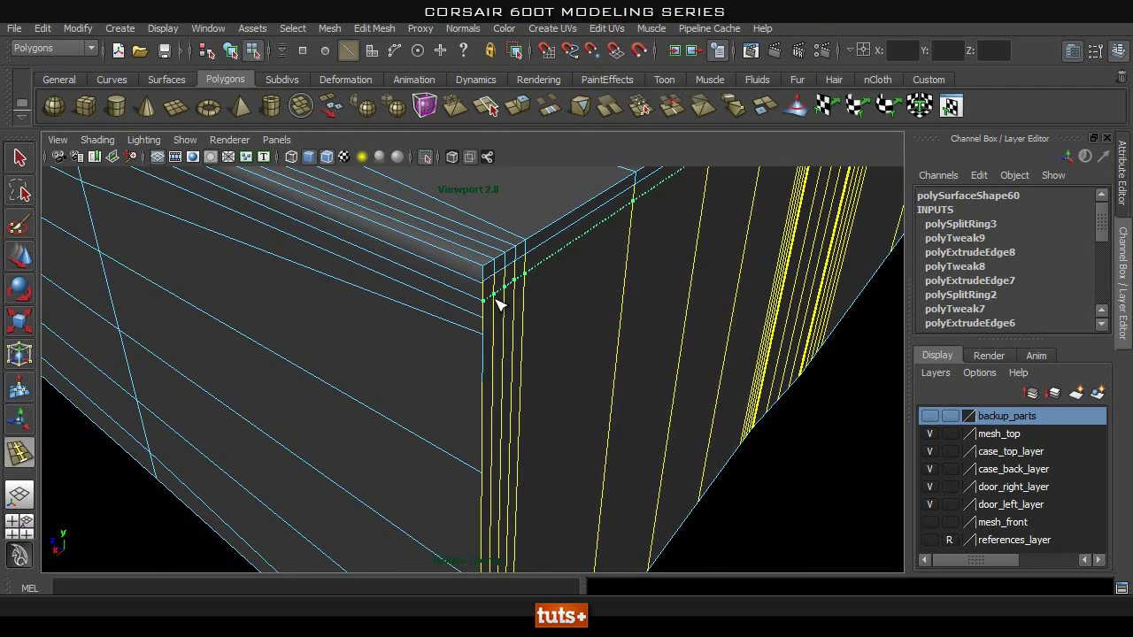
key("Return")
key("Return")
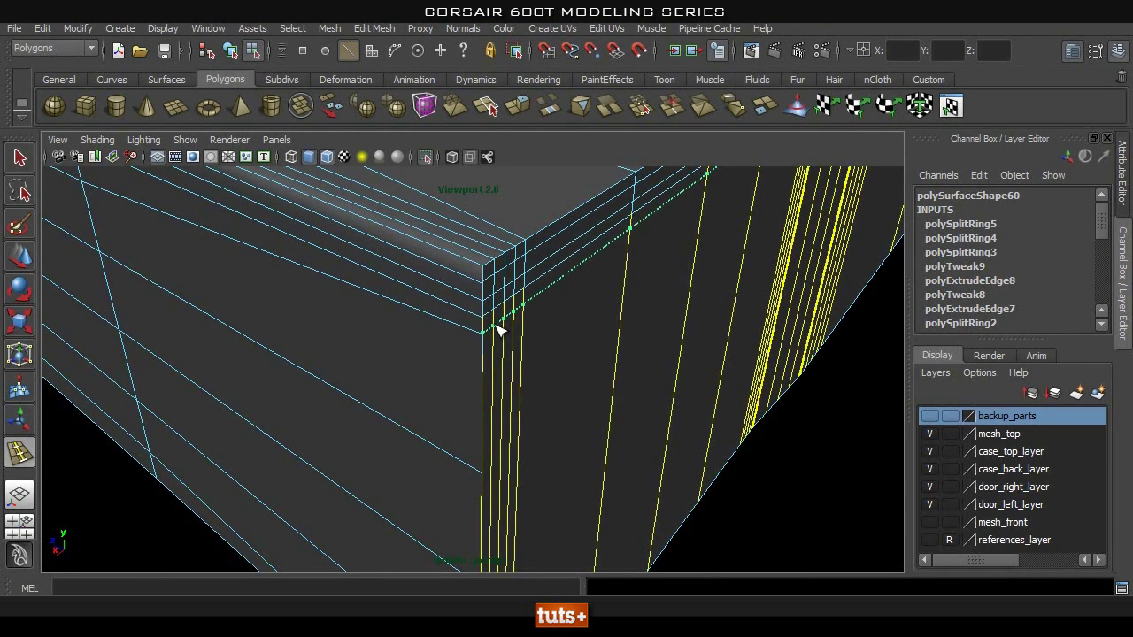
key("Return")
Insert three edge loops farther down the end wall, level with the side wall's widely spaced divisions.
left_click_drag(498, 329, 513, 412, "alt")
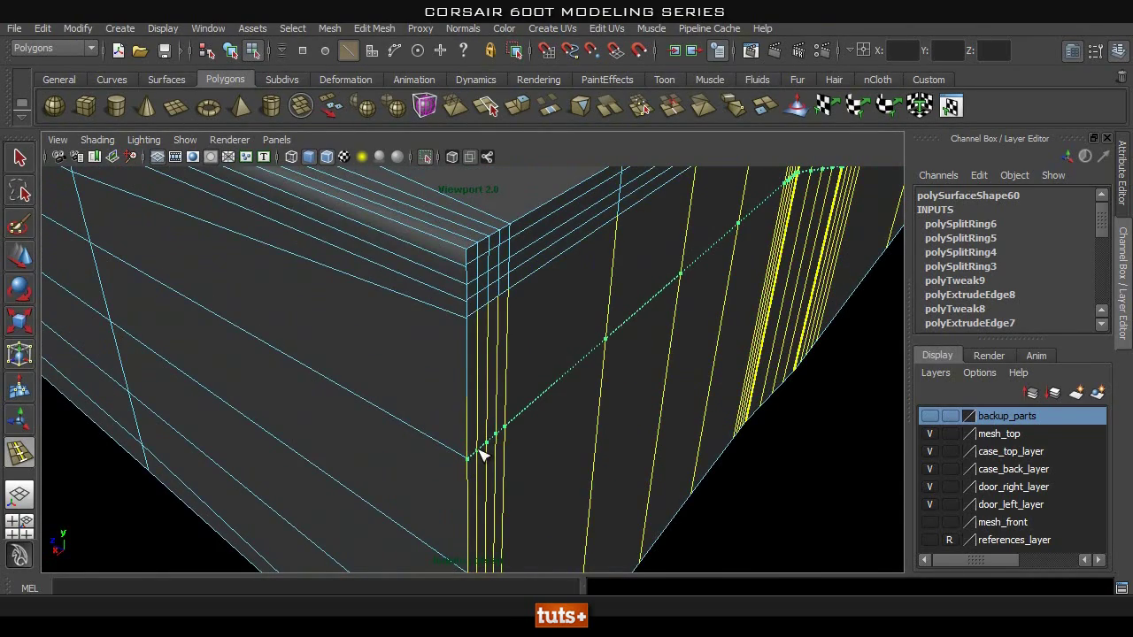
key("Return")
left_click_drag(479, 453, 511, 409, "alt")
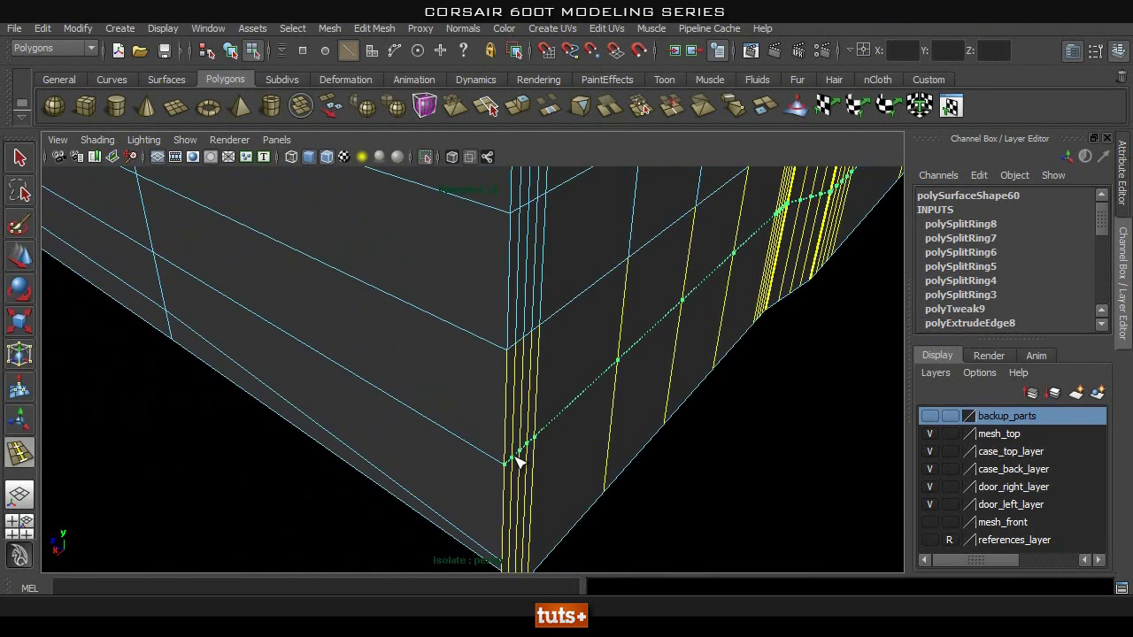
middle_click_drag(527, 528, 524, 499, "alt")
Insert the last edge loop near the end wall's bottom edge and switch the panel to vertex mode.
left_click_drag(535, 347, 433, 346, "alt")
right_click_drag(433, 346, 467, 345, "alt")
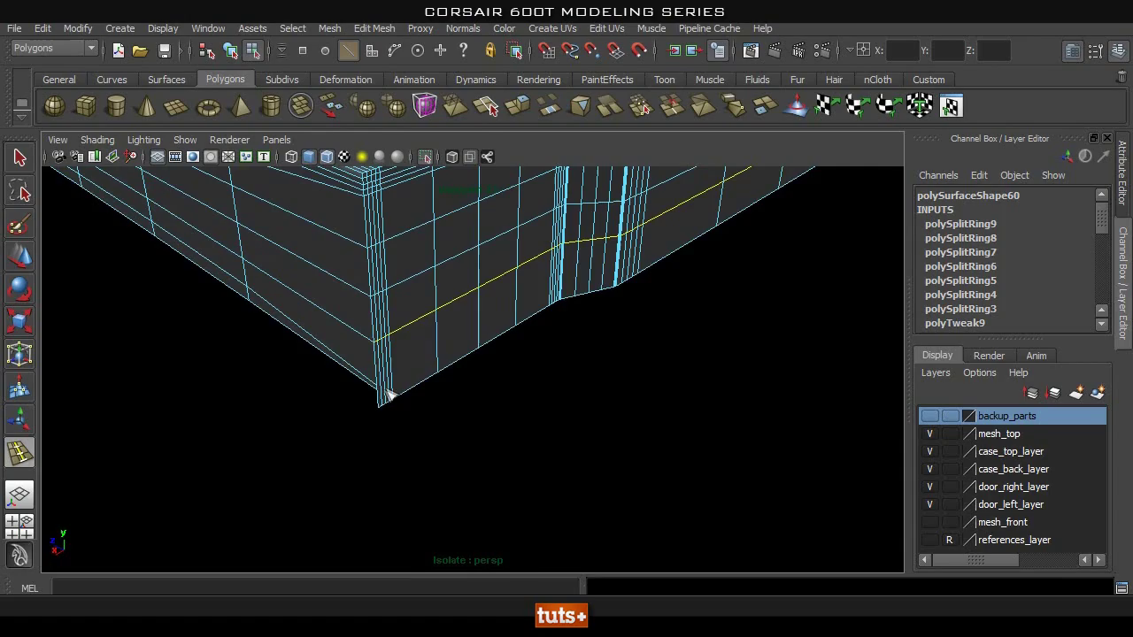
left_click_drag(602, 363, 564, 371, "alt")
right_click_drag(431, 403, 357, 312)
left_click_drag(540, 371, 289, 375, "alt")
middle_click_drag(288, 374, 360, 282, "alt")
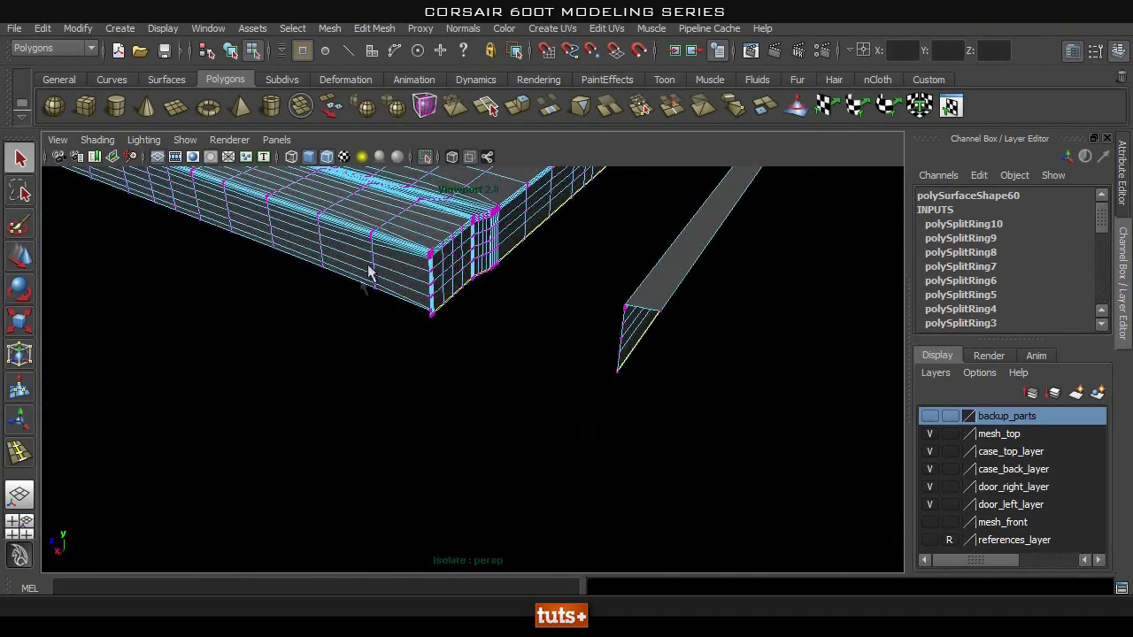
Merge the overlapping vertices along the corner between the side wall and the end wall with a 0.0010 threshold.
left_click_drag(442, 273, 546, 445, "alt")
right_click_drag(334, 448, 1125, 435, "alt")
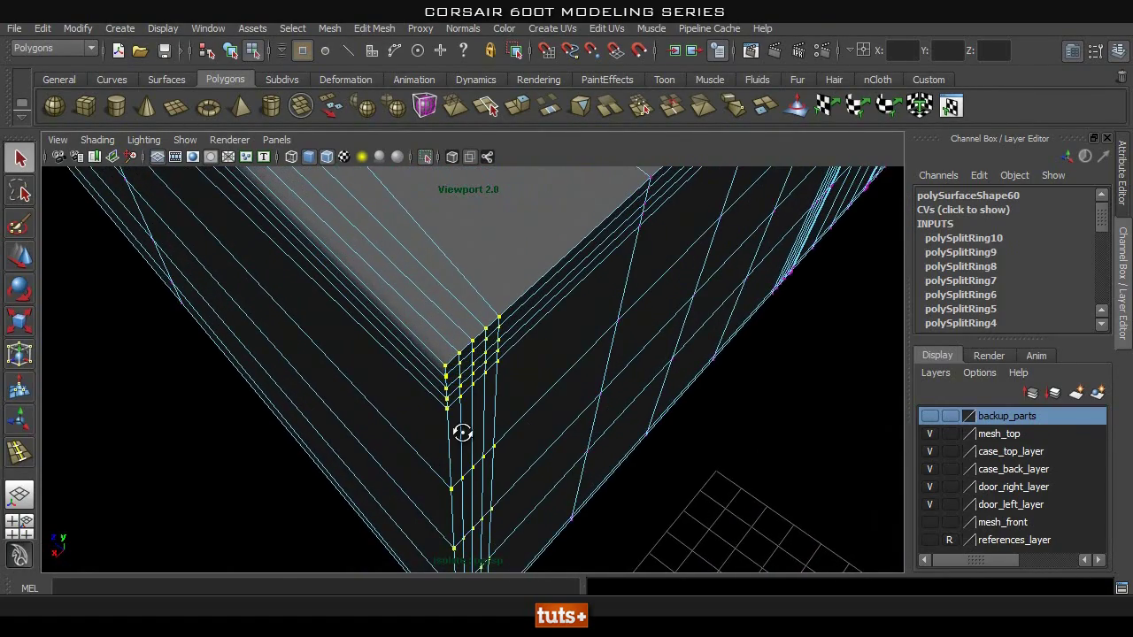
right_click_drag(474, 425, 558, 385, "shift")
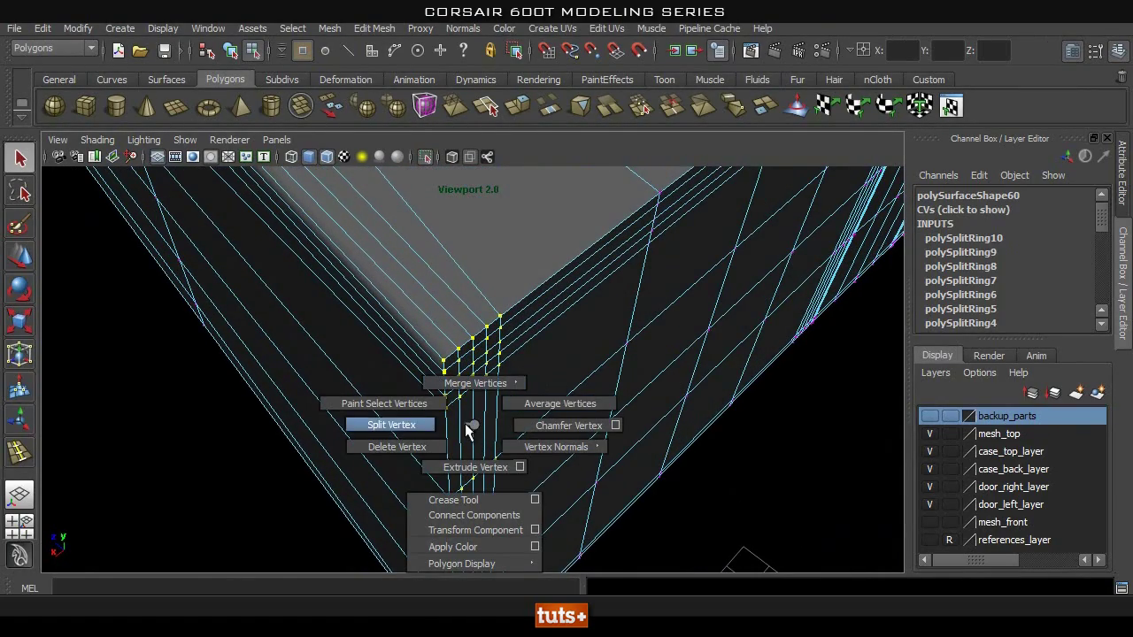
right_click_drag(485, 433, 475, 387, "shift")
right_click_drag(591, 358, 595, 361, "shift")
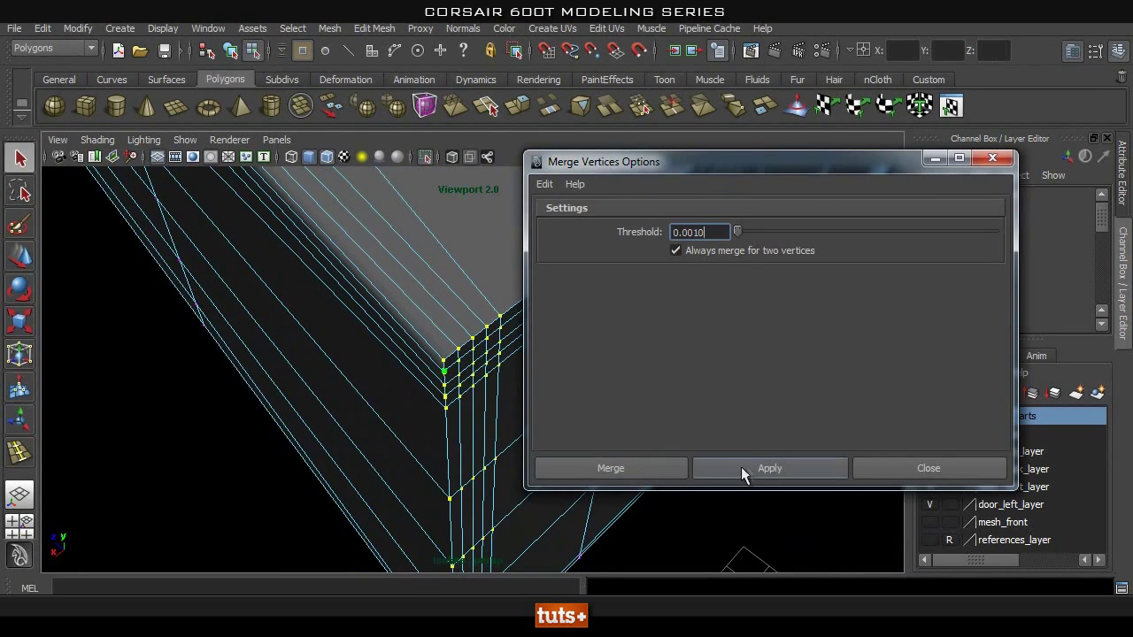
left_click(927, 464)
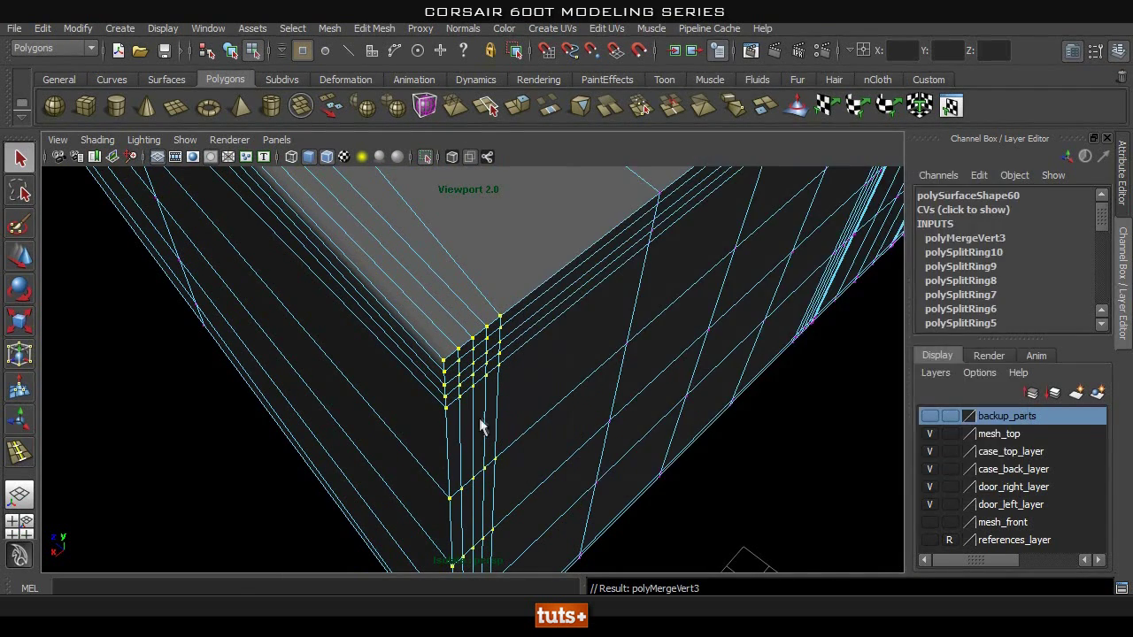
Return the panel to object mode and preview it smoothed to check the welded corner.
right_click_drag(540, 312, 610, 358)
right_click_drag(629, 288, 631, 289)
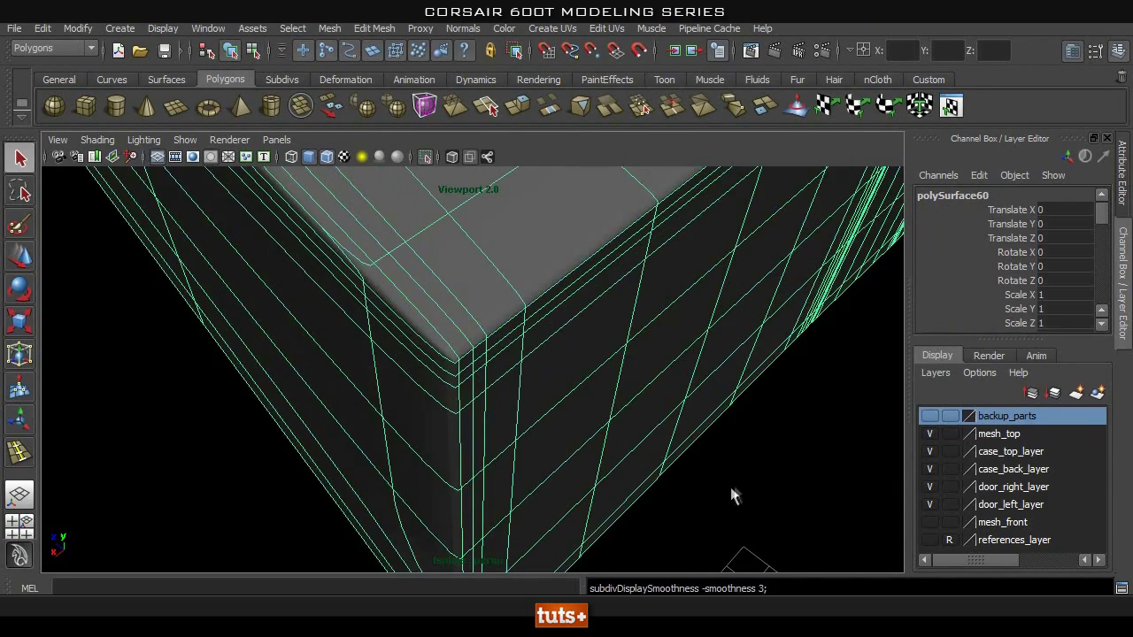
left_click(620, 460)
left_click_drag(620, 460, 557, 399, "alt")
left_click(528, 405)
key("3")
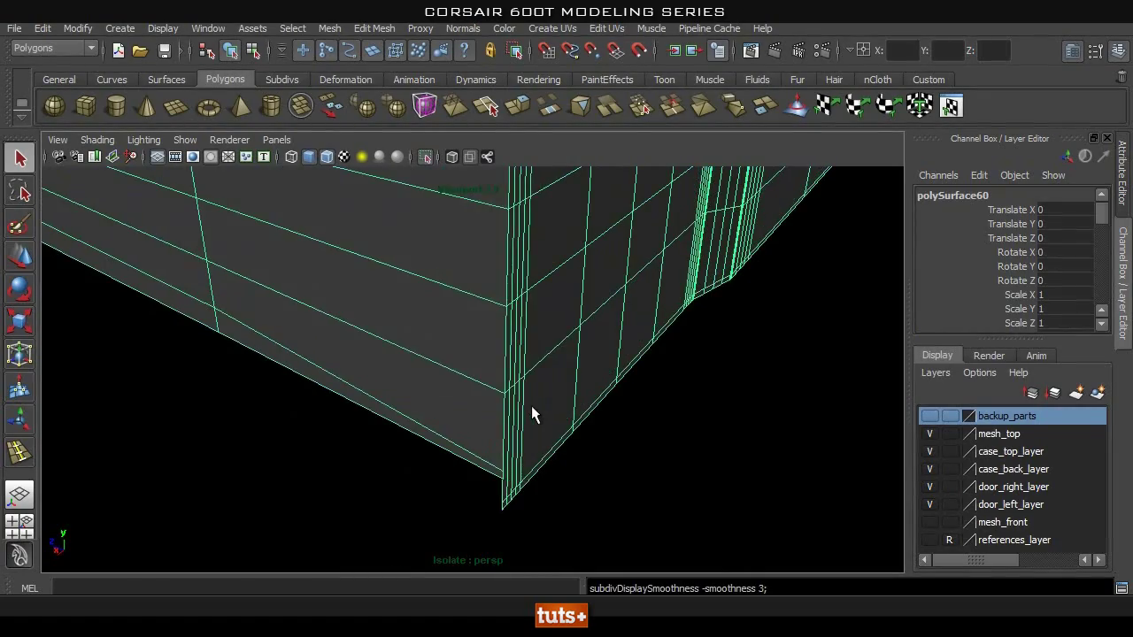
Switch to edge mode and select the new wall's bottom border edges, starting from the welded corner.
left_click_drag(531, 406, 455, 513, "alt")
right_click_drag(455, 514, 494, 384, "alt")
middle_click_drag(494, 385, 480, 491, "alt")
left_click_drag(698, 478, 384, 365, "alt")
right_click_drag(385, 298, 385, 257)
double_click(500, 388)
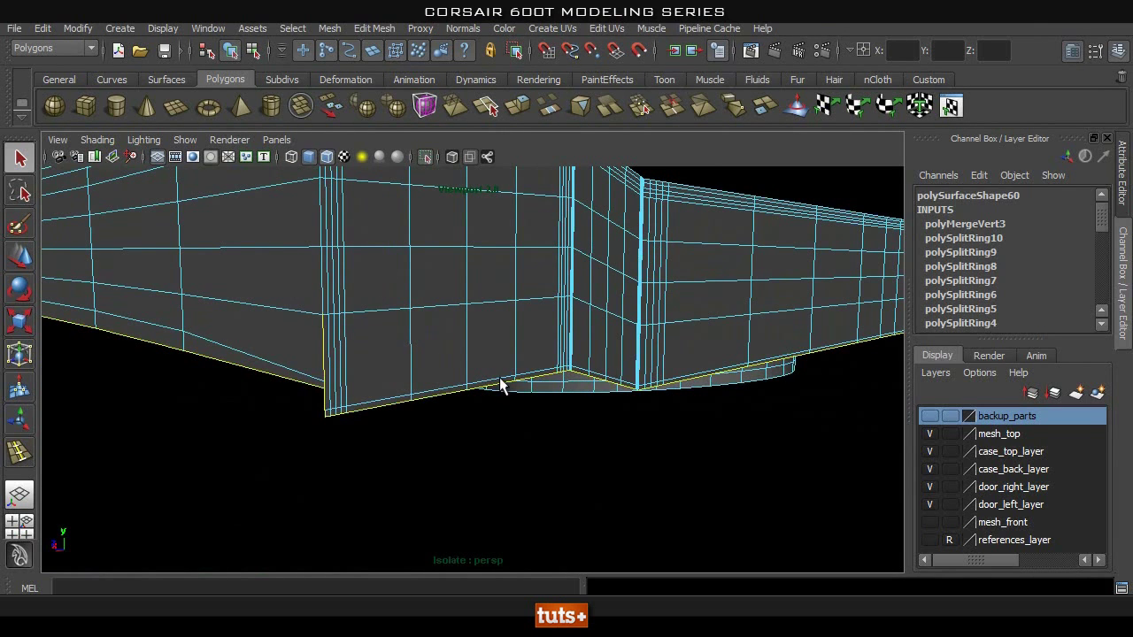
left_click(367, 449)
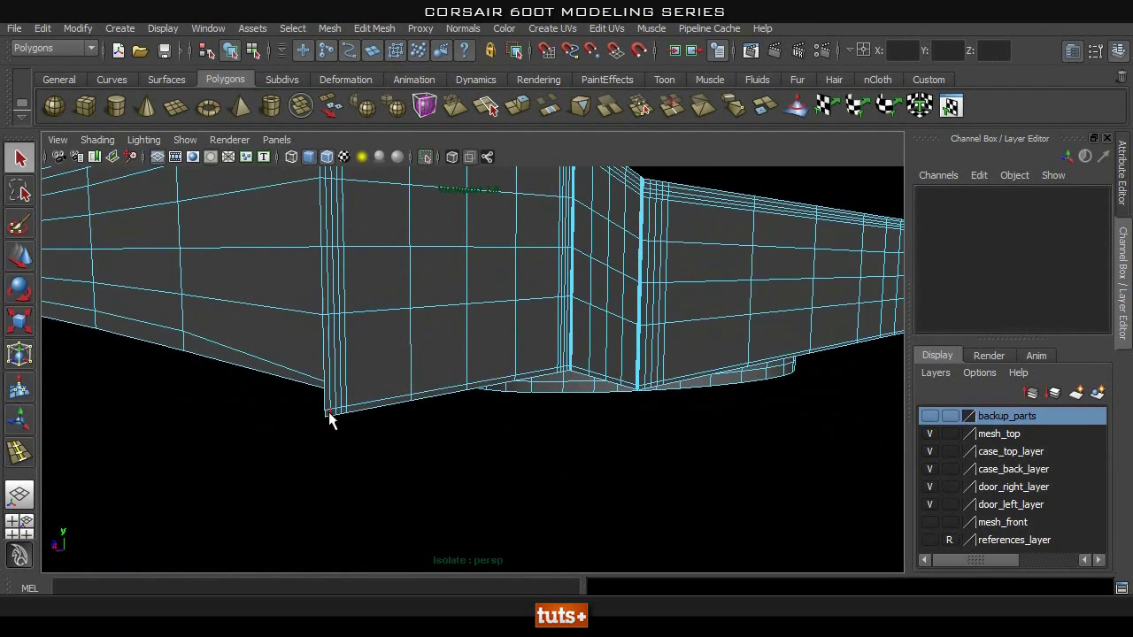
left_click(327, 423)
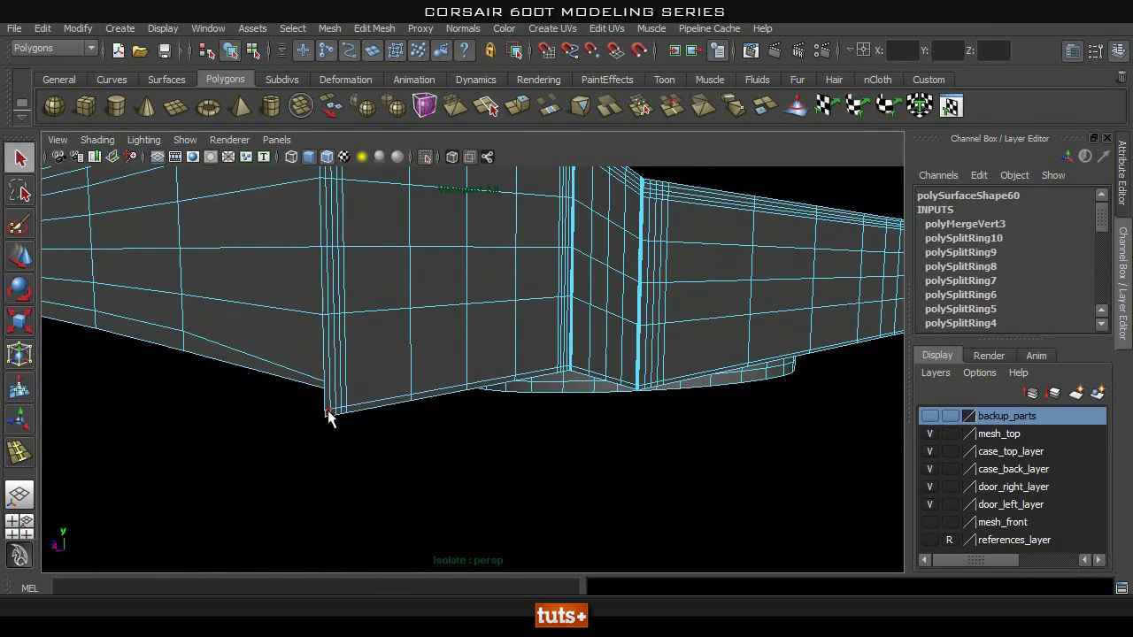
Include the edge row directly above the new walls' bottom border in the selection, around to the opposite end wall.
left_click_drag(464, 460, 639, 437, "alt")
middle_click_drag(639, 438, 504, 432, "alt")
right_click_drag(682, 429, 724, 415, "alt")
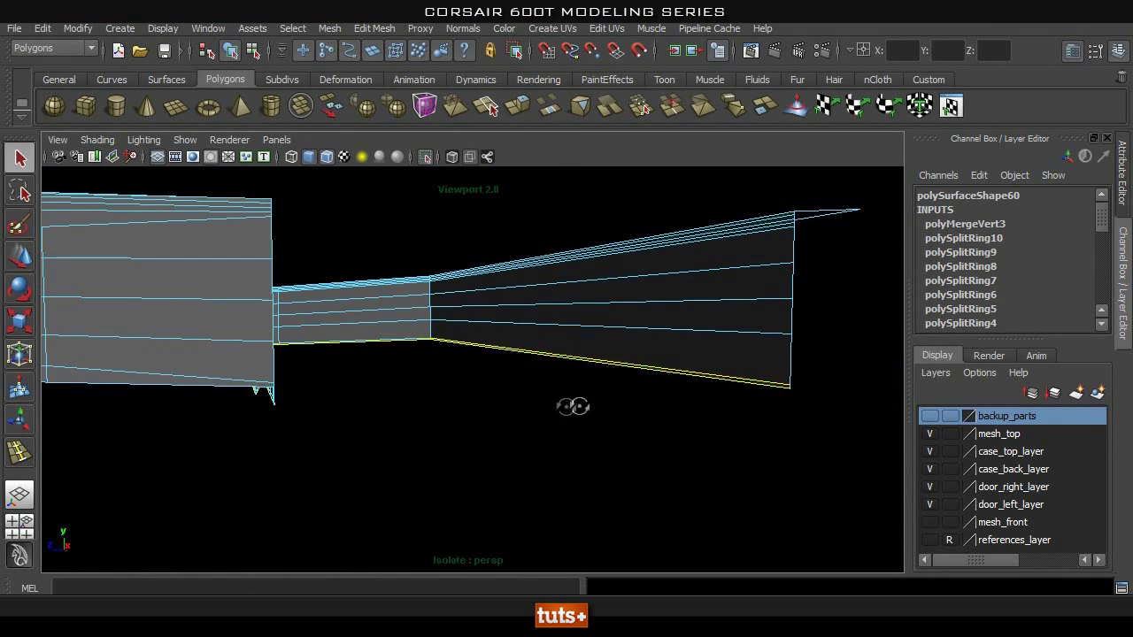
left_click_drag(591, 412, 482, 416, "alt")
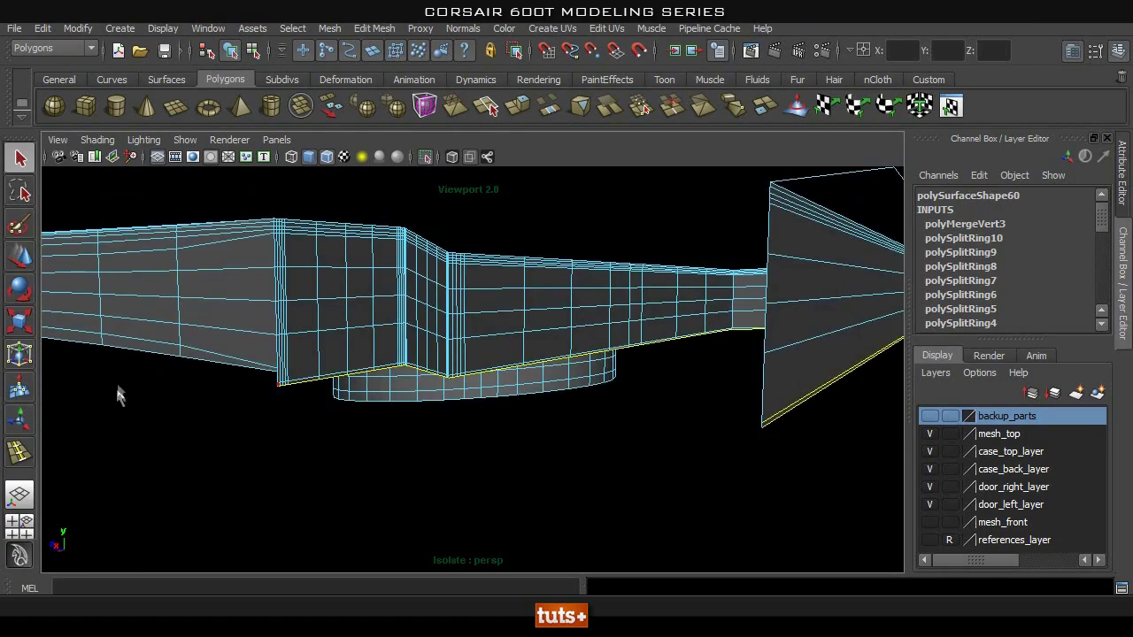
right_click_drag(257, 407, 344, 407, "alt")
middle_click_drag(343, 407, 385, 405, "alt")
right_click_drag(168, 391, 247, 404, "alt")
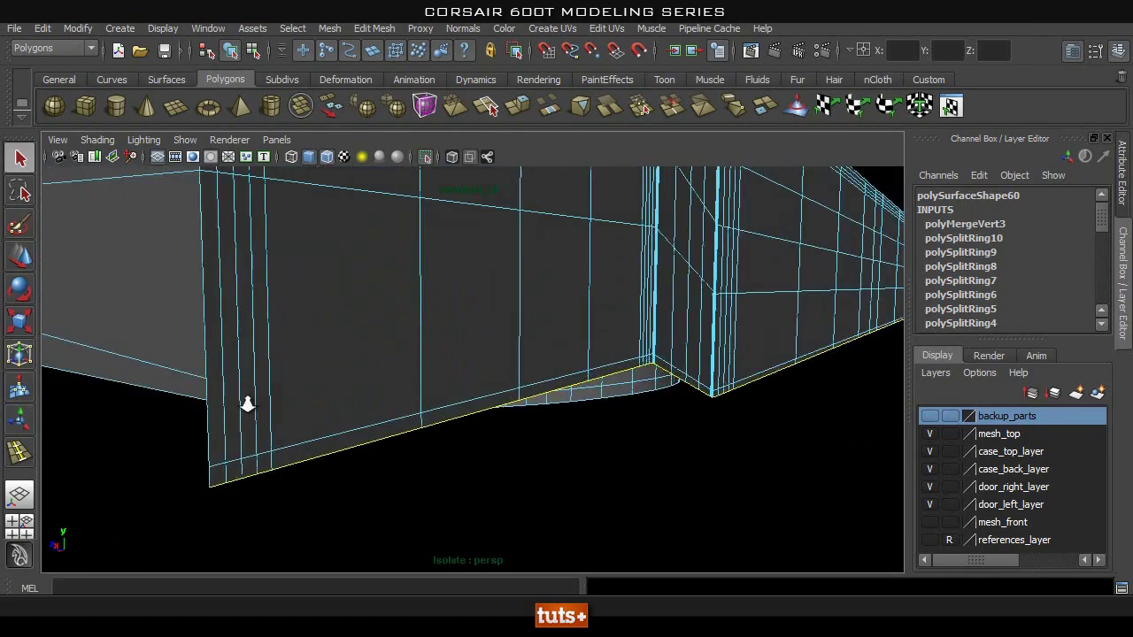
right_click_drag(522, 462, 500, 469, "alt")
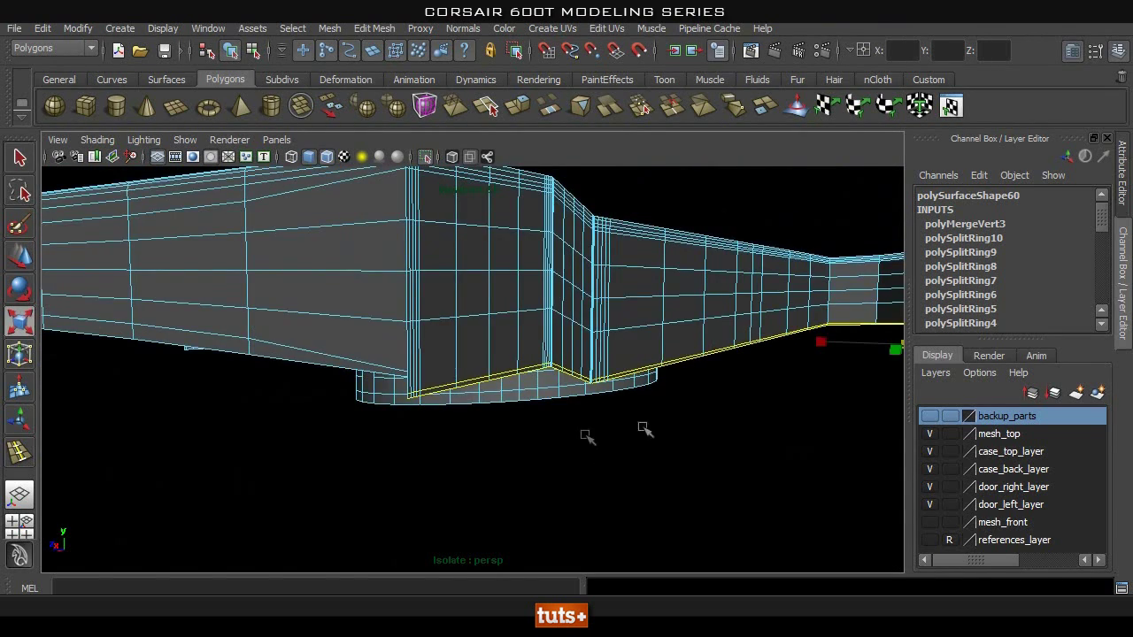
Scale the selected bottom edge rows of the new walls flat along the vertical axis.
left_click_drag(580, 439, 821, 357, "alt")
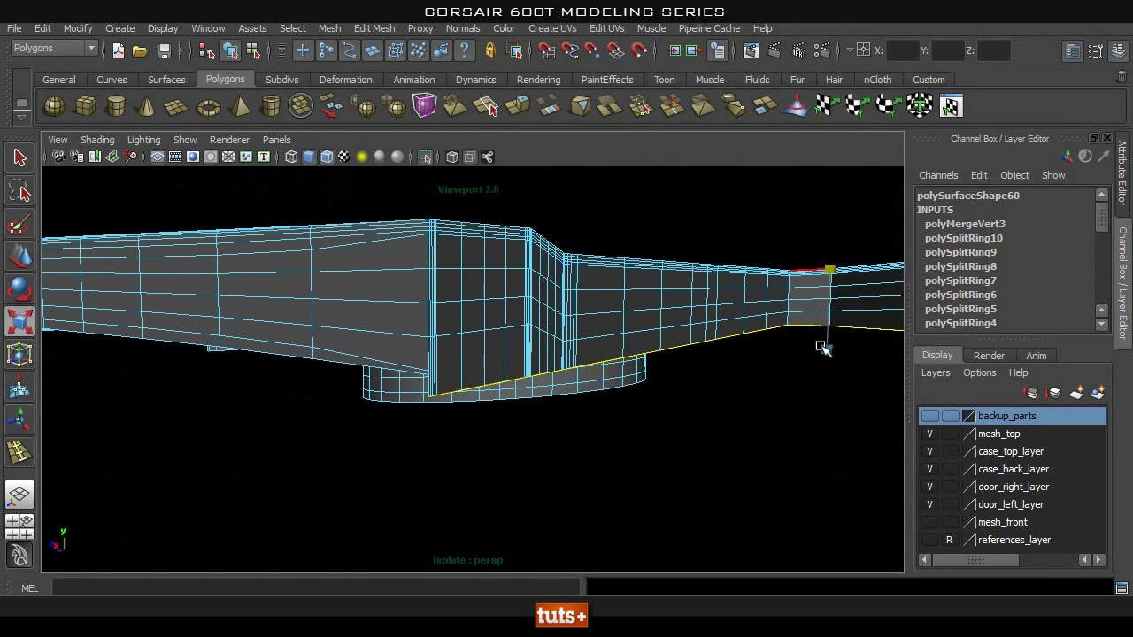
right_click_drag(823, 347, 881, 409, "alt")
middle_click_drag(484, 447, 475, 429)
left_click(403, 449)
left_click(331, 438)
left_click_drag(355, 439, 695, 434, "alt")
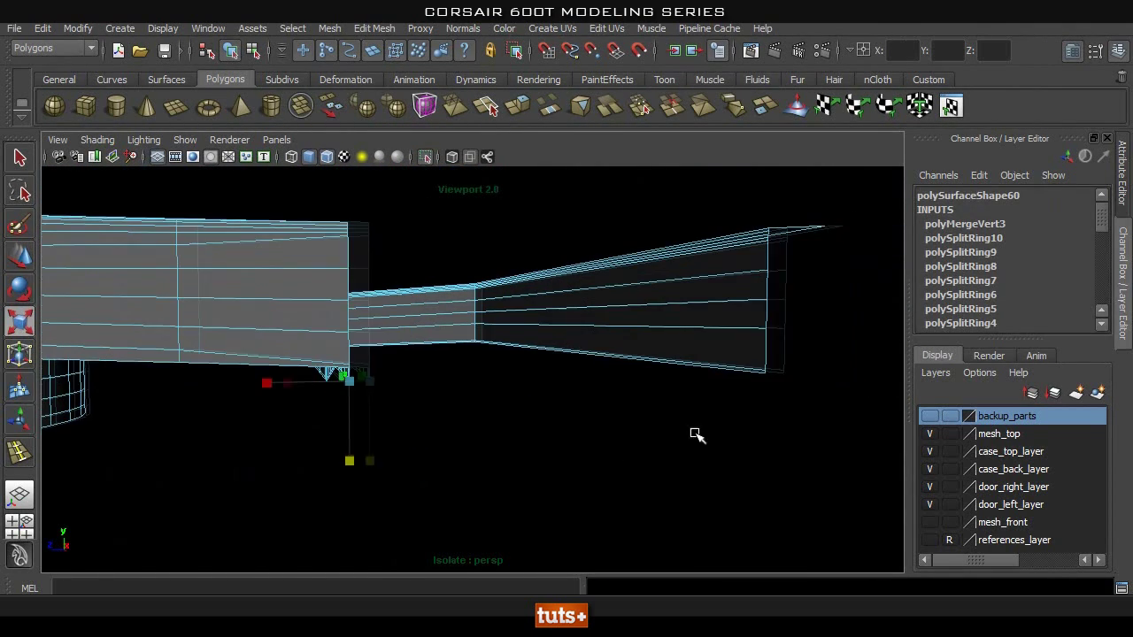
left_click_drag(610, 406, 693, 276, "alt")
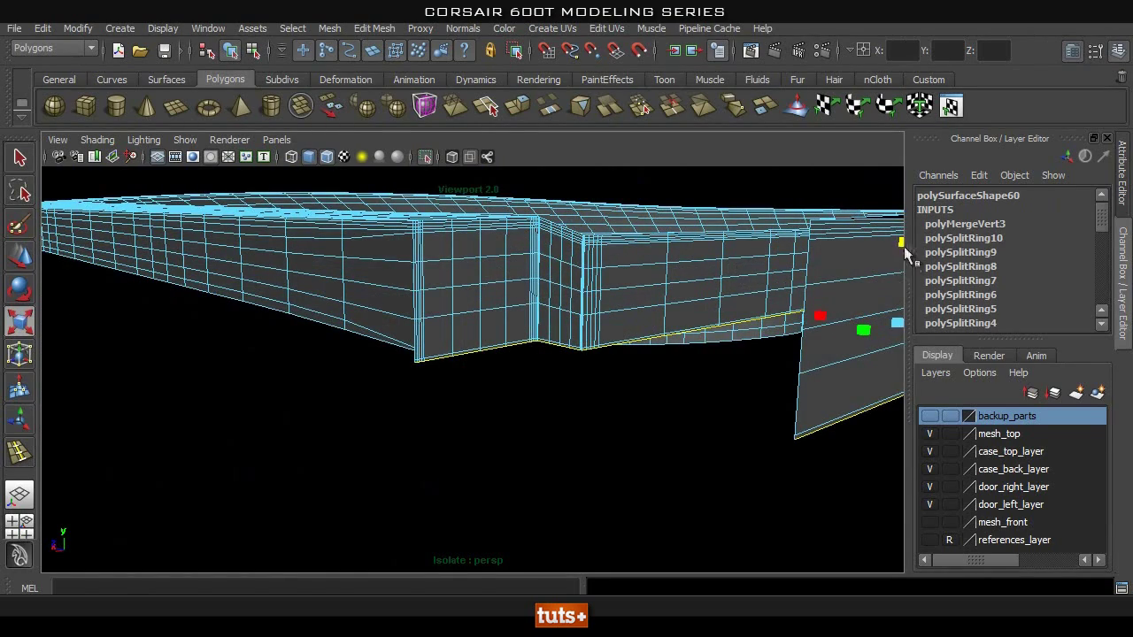
left_click_drag(542, 346, 700, 266, "alt")
Move the flattened bottom edges of the new walls straight down, below the side wall's bottom edge.
mouse_move(672, 180)
left_mouse_down("alt")
mouse_move(693, 243)
mouse_move(668, 198)
left_mouse_up("alt")
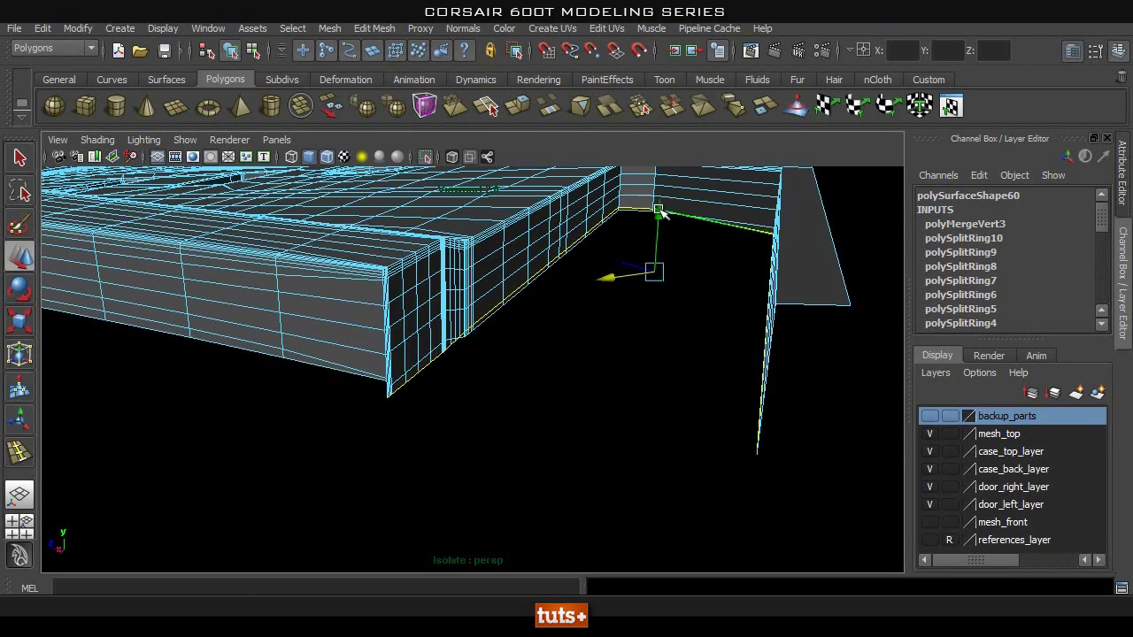
left_click_drag(659, 210, 653, 277)
right_click_drag(430, 329, 847, 362, "alt")
middle_click_drag(363, 396, 449, 371, "alt")
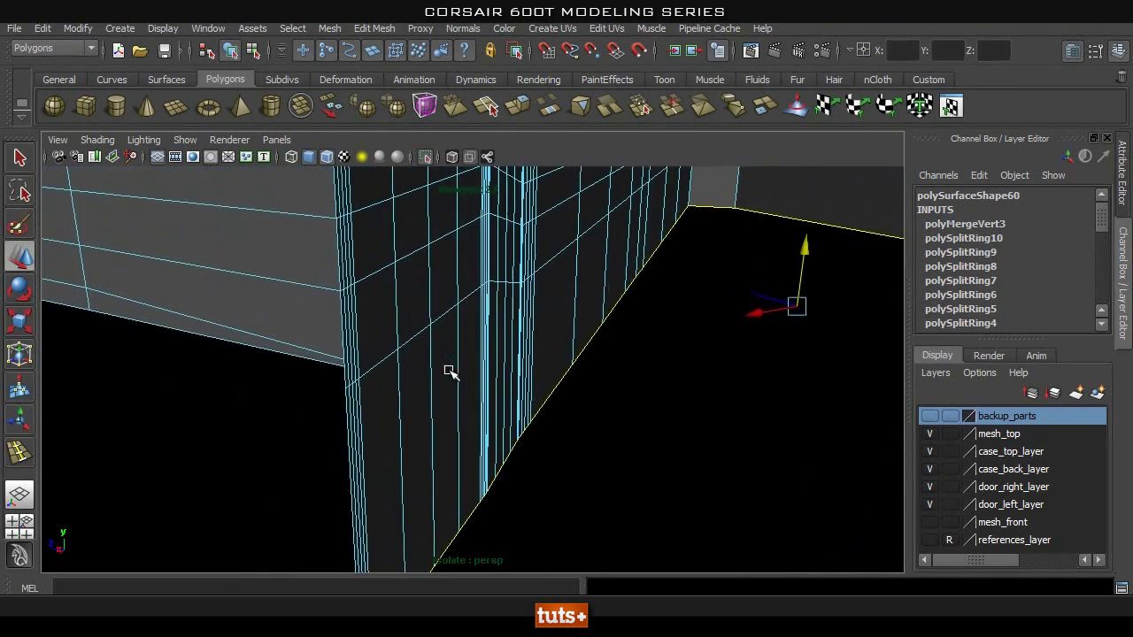
Flatten the new walls' lowest inner edge loop vertically and move it level with the side wall's lowest division.
left_click_drag(327, 391, 429, 376, "alt")
right_click_drag(338, 368, 253, 365, "alt")
left_click_drag(252, 365, 133, 367, "alt")
right_click_drag(213, 367, 345, 362, "alt")
middle_click_drag(344, 362, 372, 371, "alt")
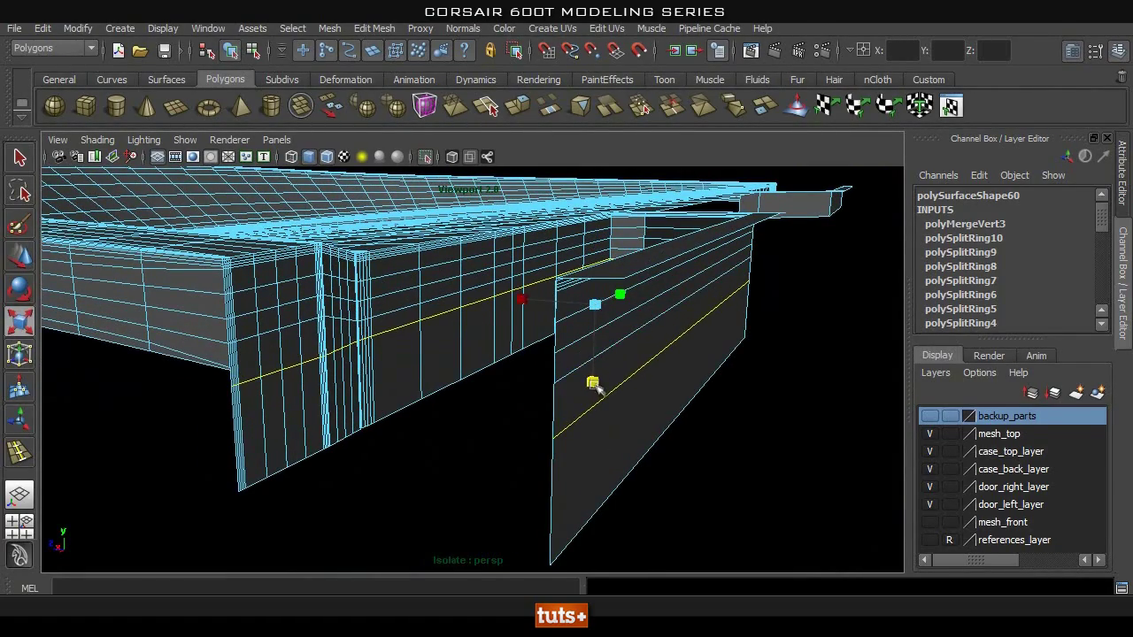
middle_click_drag(299, 396, 380, 413, "alt")
right_click_drag(380, 412, 561, 382, "alt")
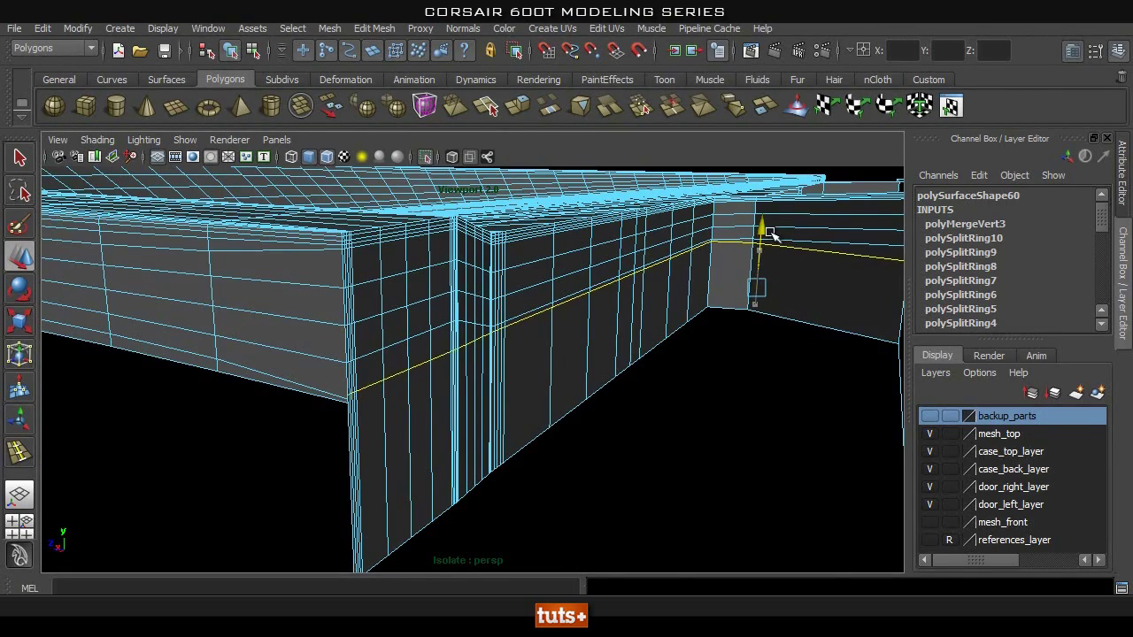
Move the new walls' bottom border edges vertically with point snapping, level with the side wall's bottom corner.
left_click_drag(285, 346, 244, 333, "alt")
left_click_drag(646, 520, 582, 420, "alt")
left_click_drag(373, 468, 313, 509, "alt")
left_click_drag(462, 485, 645, 433, "alt")
left_click_drag(431, 396, 569, 339, "alt")
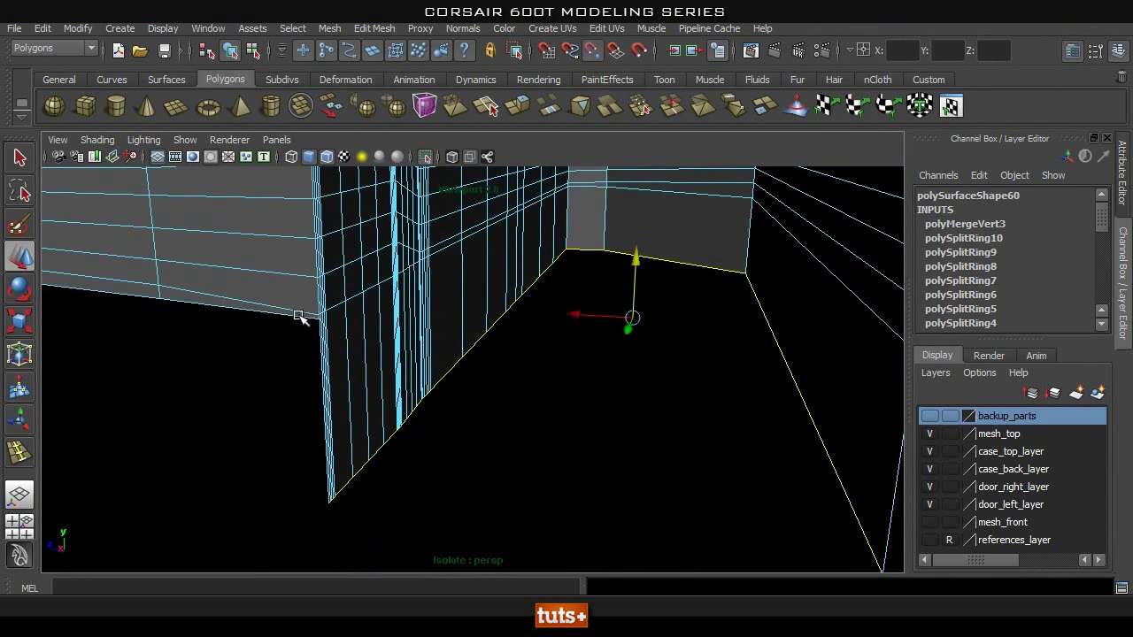
left_click_drag(313, 317, 460, 430, "alt")
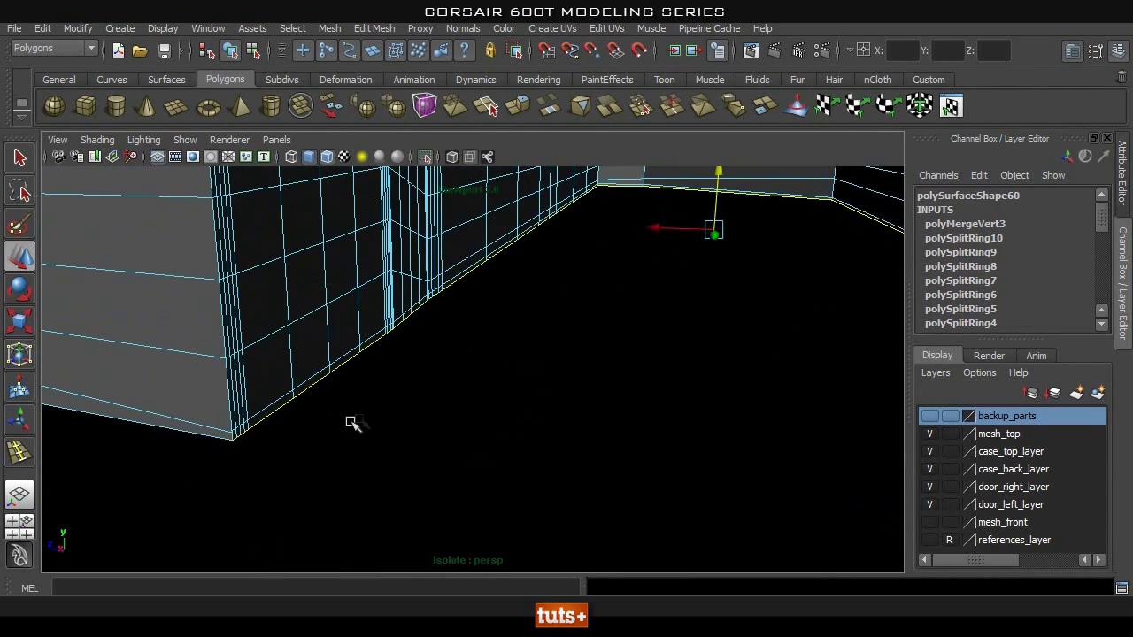
left_click_drag(352, 423, 337, 417, "alt")
right_click_drag(257, 428, 285, 425, "alt")
middle_click_drag(285, 424, 341, 394, "alt")
Switch to vertex mode, select the vertices at the bottom of the wall corner and merge them.
key("q")
right_click_drag(154, 298, 67, 294)
left_click_drag(192, 380, 145, 475)
right_click_drag(118, 360, 260, 292, "shift")
Weld the unmerged vertex just above the bottom corner to its neighbour with the Merge Vertex Tool.
middle_click_drag(208, 400, 271, 374, "alt")
mouse_move(254, 385)
right_mouse_down("alt")
mouse_move(322, 379)
mouse_move(272, 382)
right_mouse_up("alt")
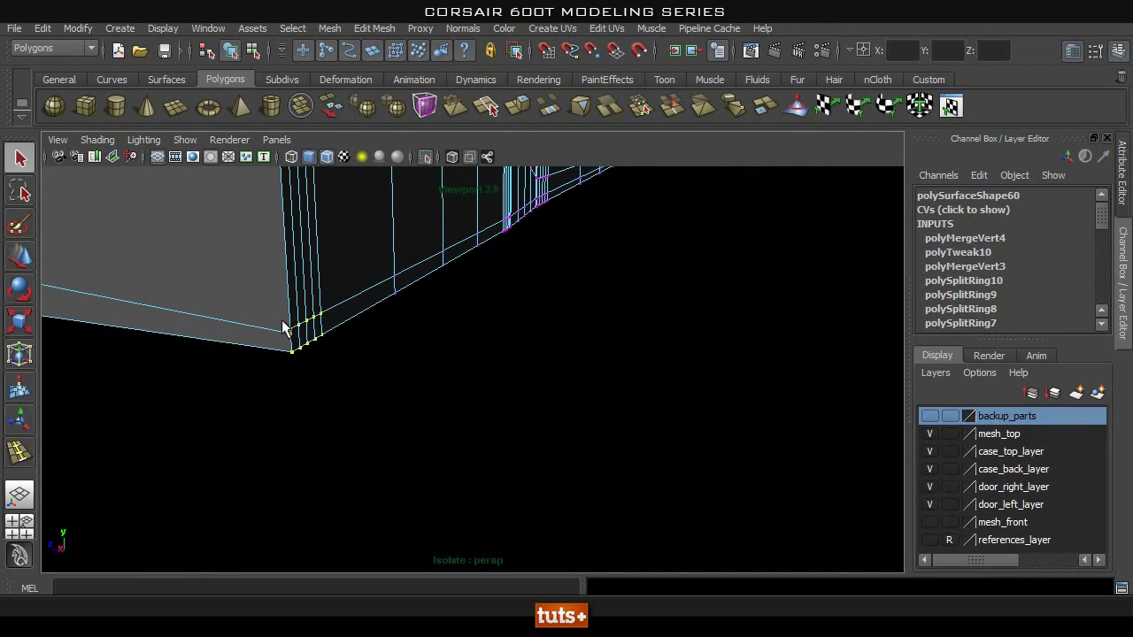
left_click(377, 29)
left_click(447, 468)
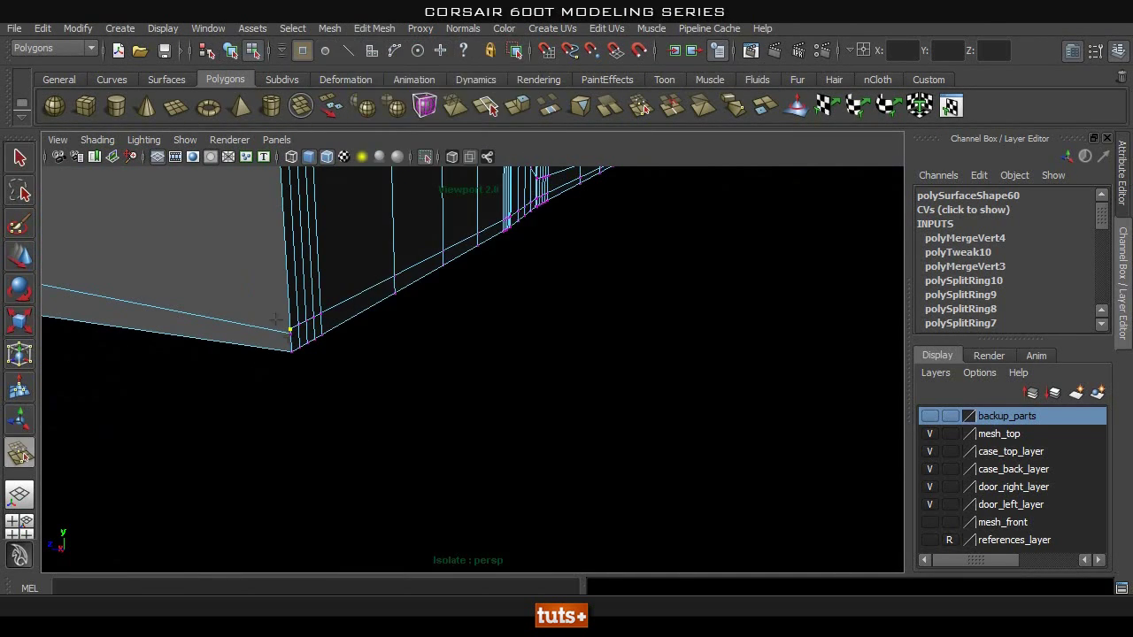
right_click_drag(264, 269, 344, 249)
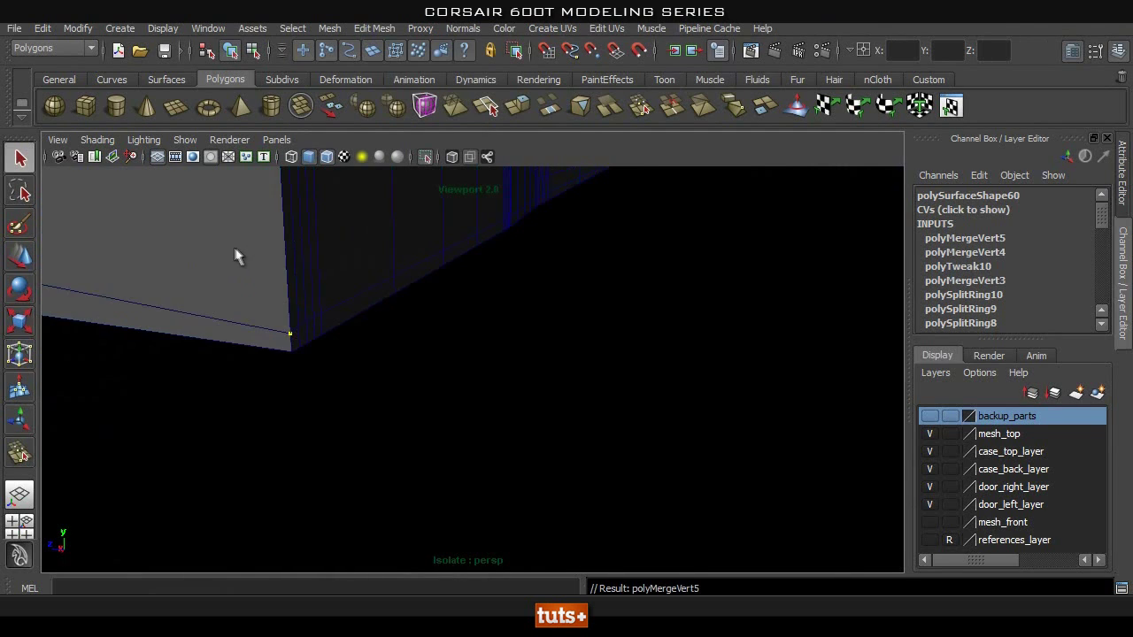
Preview the panel smoothed to check the merged bottom corner.
key("3")
left_click(590, 403)
left_click_drag(589, 403, 692, 404, "alt")
left_click(691, 405)
Insert a supporting edge loop across the top surface and long wall, close beside the first inner corner.
left_click_drag(587, 314, 405, 311, "alt")
middle_click_drag(405, 314, 408, 325, "alt")
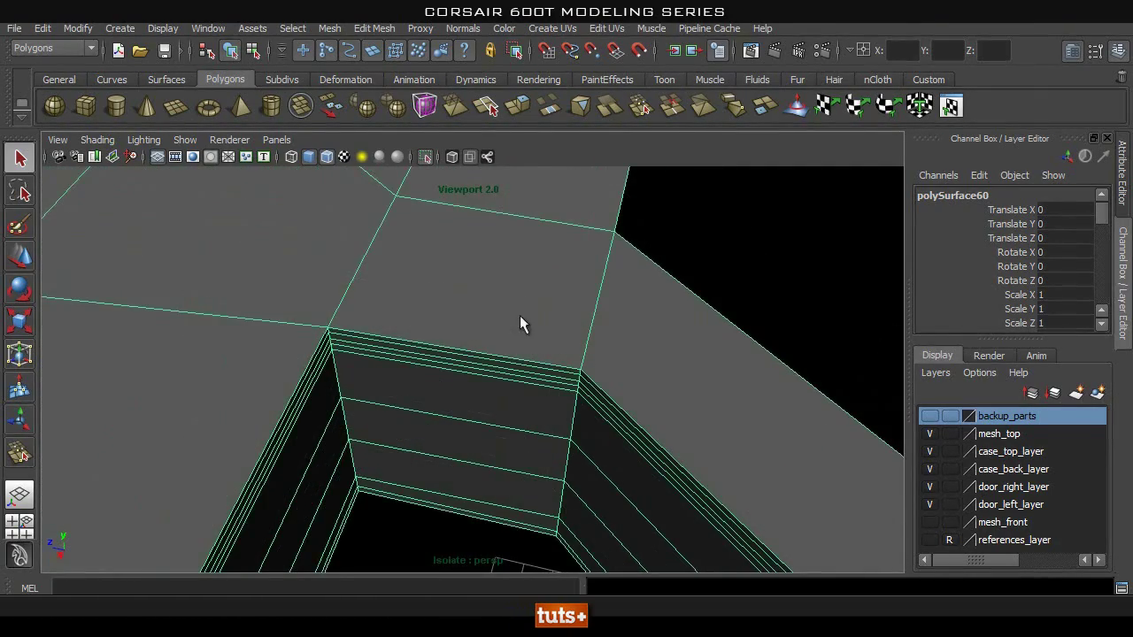
right_click_drag(521, 324, 276, 126, "alt")
left_click(341, 28)
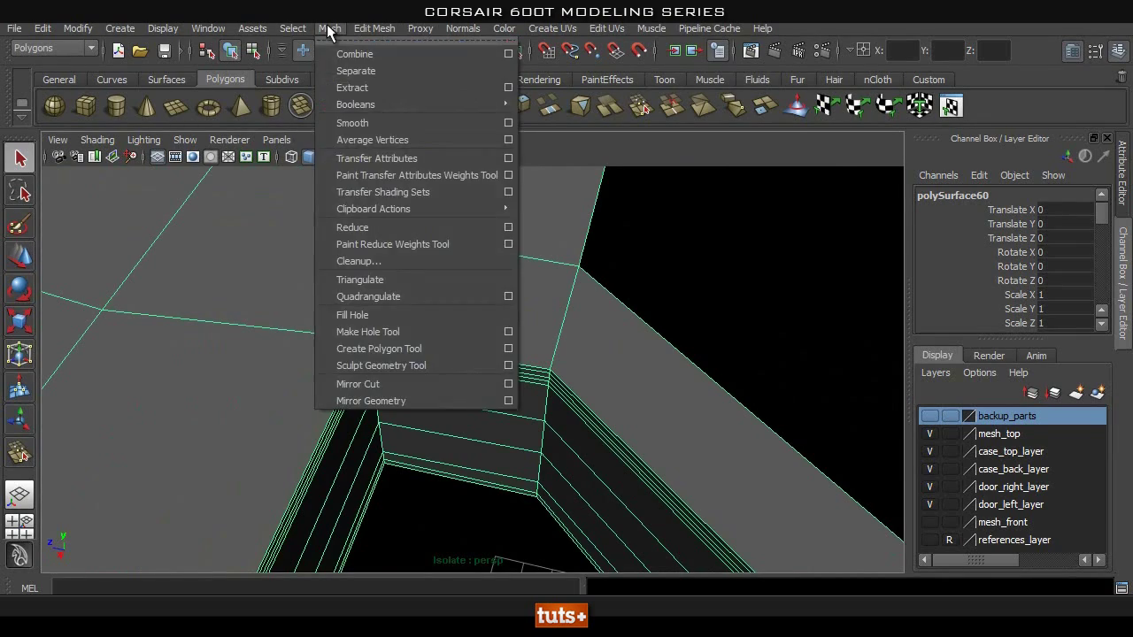
mouse_move(390, 41)
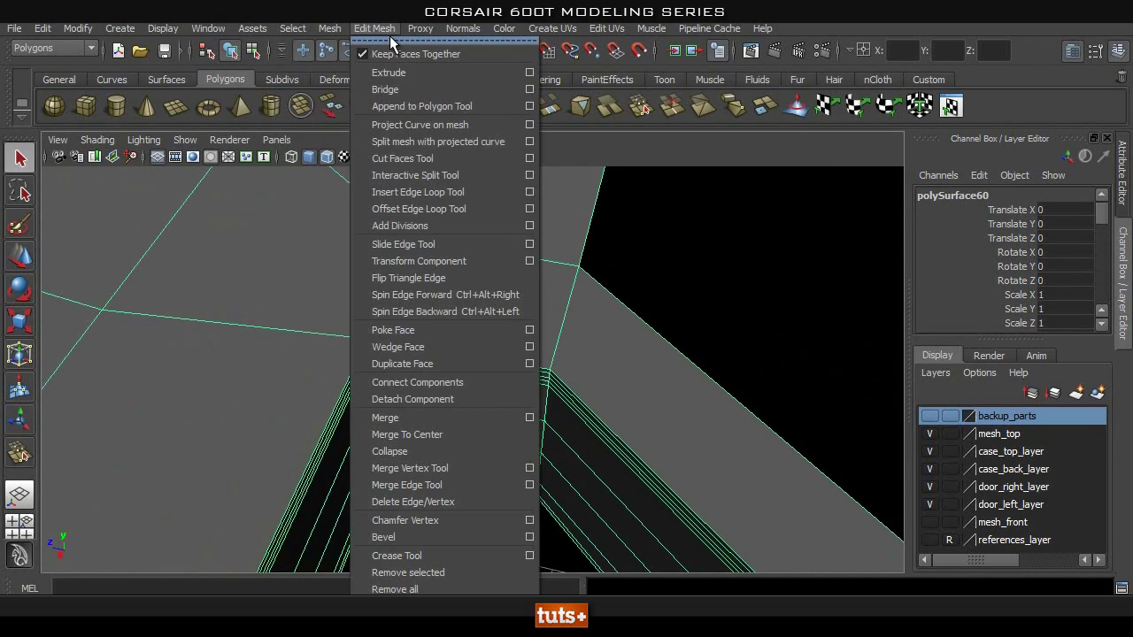
left_click(452, 192)
scroll(416, 393, "up", 6)
middle_click_drag(527, 327, 489, 483, "alt")
scroll(481, 461, "down", 2)
middle_click_drag(473, 421, 462, 325, "alt")
scroll(478, 425, "up", 3)
left_click(520, 455)
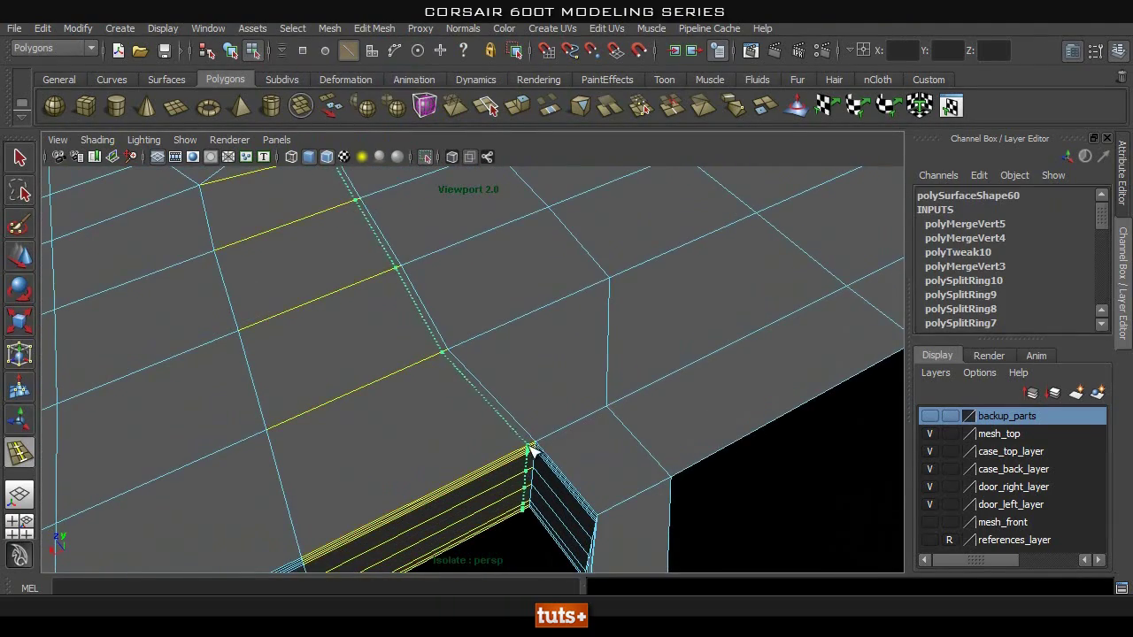
left_click_drag(536, 450, 532, 448)
Insert supporting edge loops close to both ends of the short inner wall and just past its second corner.
mouse_move(505, 469)
right_mouse_down("alt")
mouse_move(541, 473)
mouse_move(501, 480)
right_mouse_up("alt")
left_click_drag(514, 480, 589, 479, "alt")
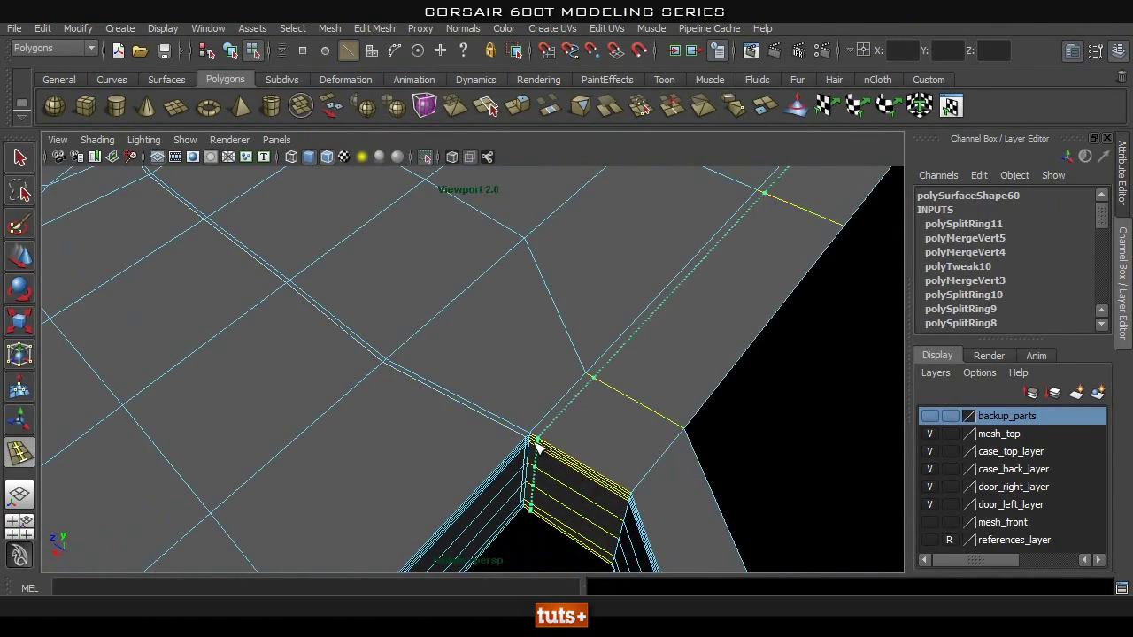
left_click_drag(576, 479, 654, 482, "alt")
right_click_drag(611, 478, 542, 470, "alt")
left_click_drag(623, 468, 617, 414, "alt")
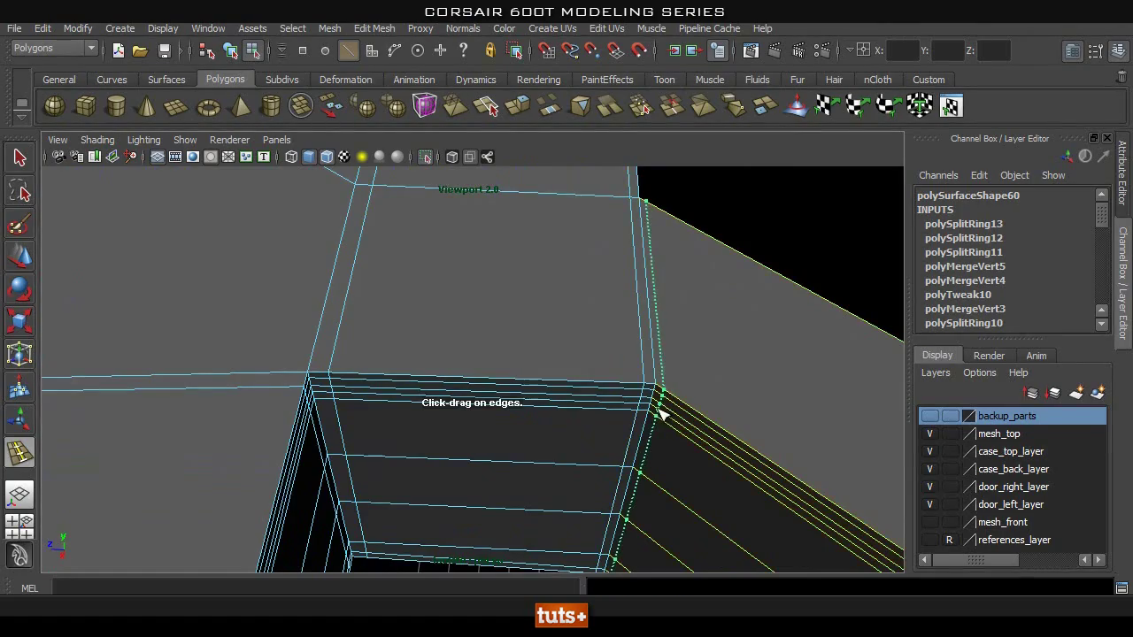
left_click(660, 414)
Insert supporting edge loops close to both sides of the angled wall's far corner.
left_click_drag(678, 417, 466, 342, "alt")
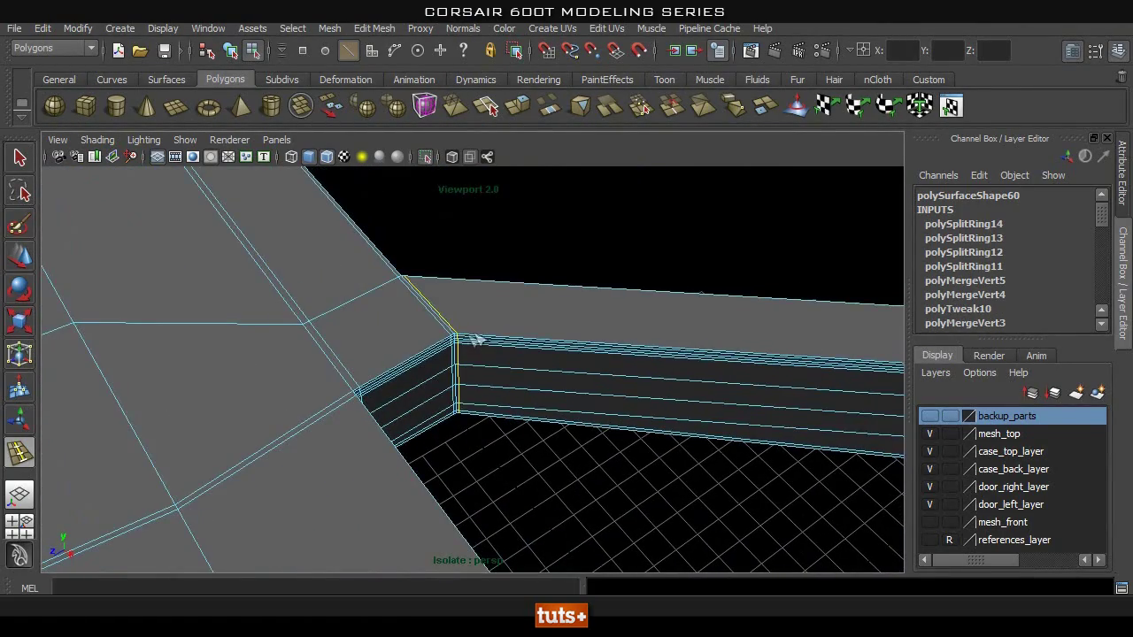
middle_click_drag(619, 384, 258, 376, "alt")
left_click_drag(607, 368, 604, 364)
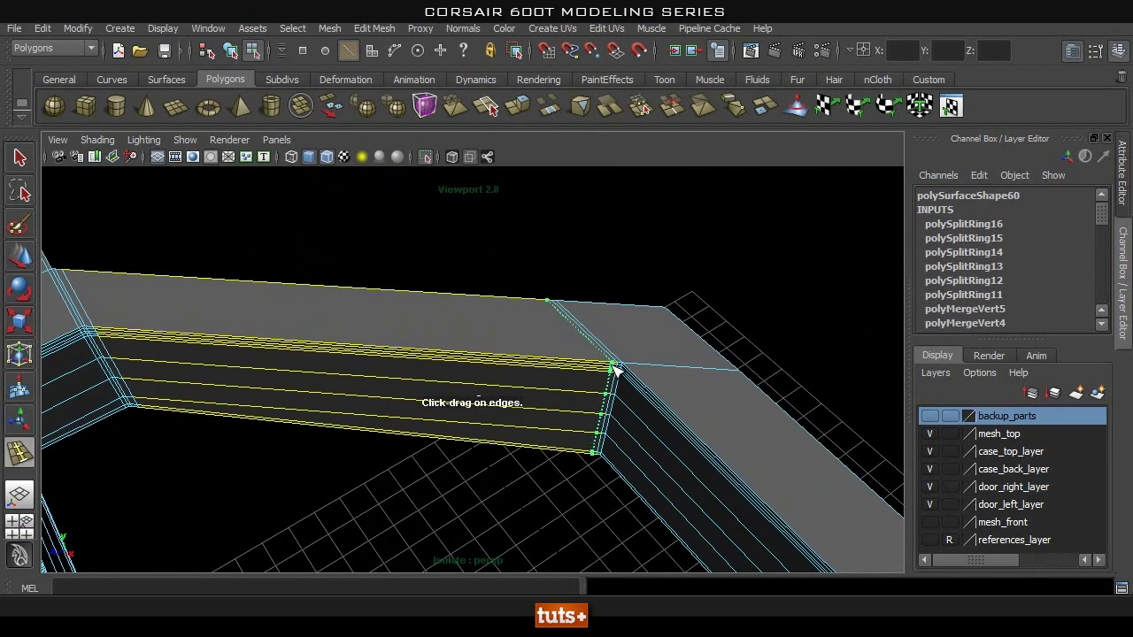
left_click_drag(516, 404, 701, 382, "alt")
left_click(704, 380)
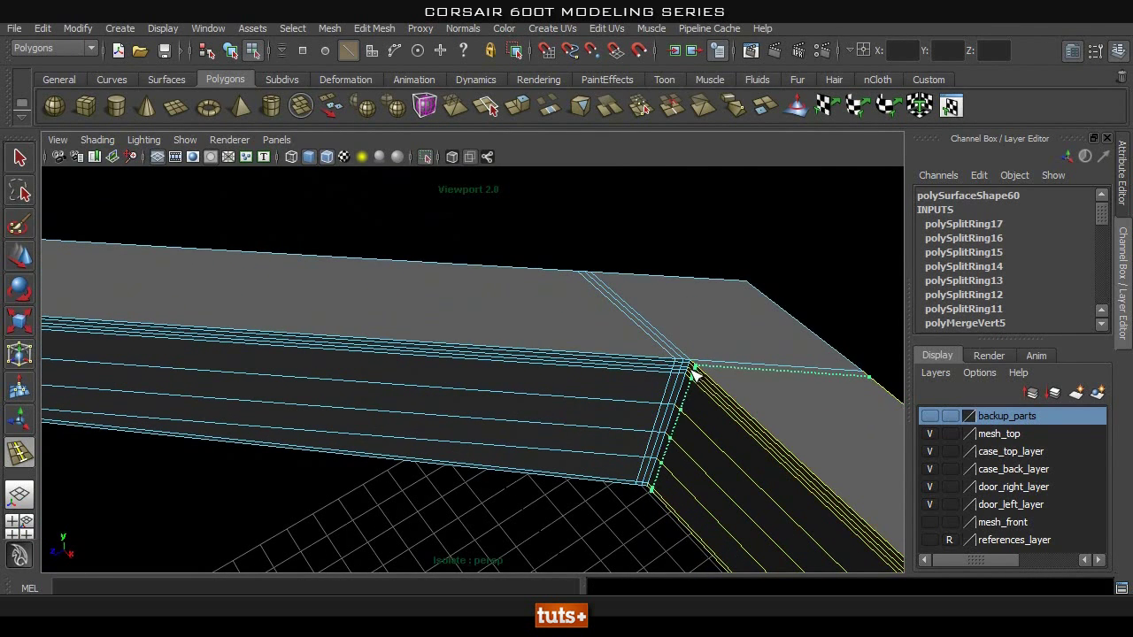
left_click(707, 386)
left_click_drag(708, 386, 536, 349, "alt")
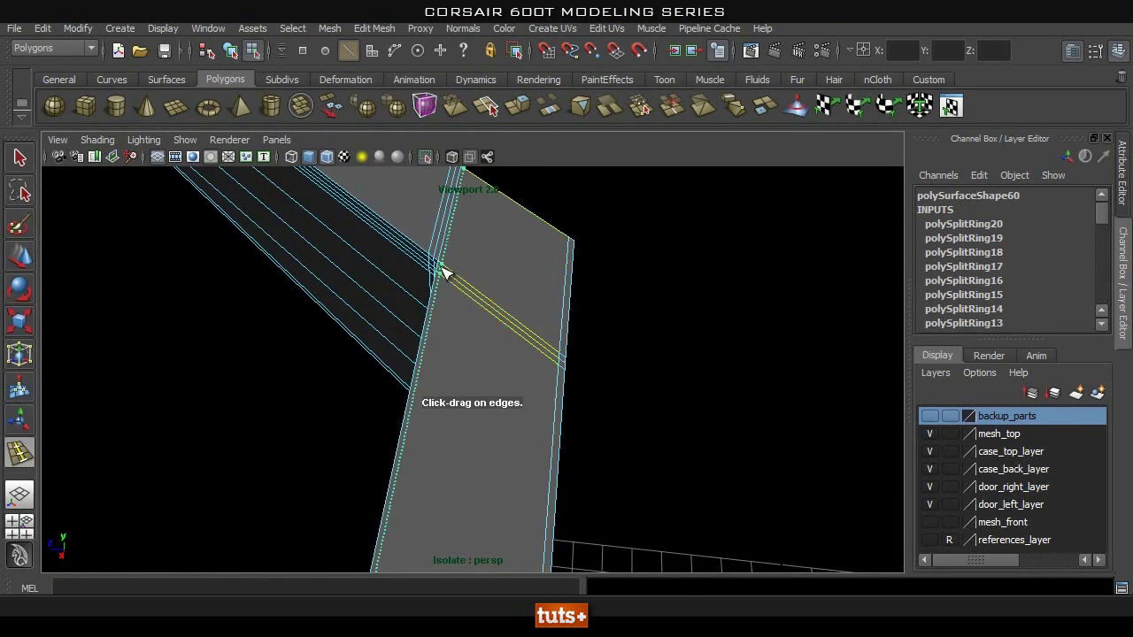
Insert supporting edge loops lengthwise along the narrow border strip, close beside its inner edge.
left_click_drag(614, 275, 402, 327, "alt")
left_click(467, 332)
key("q")
Preview the smoothed panel without wireframe, alone and together with the rest of the case, then isolate it again.
right_click_drag(402, 298, 466, 267)
left_click(645, 425)
mouse_move(663, 425)
left_mouse_down("alt")
mouse_move(481, 442)
mouse_move(392, 152)
mouse_move(486, 466)
mouse_move(561, 434)
mouse_move(384, 372)
mouse_move(393, 399)
mouse_move(454, 437)
mouse_move(520, 455)
mouse_move(496, 416)
left_mouse_up("alt")
left_click(325, 158)
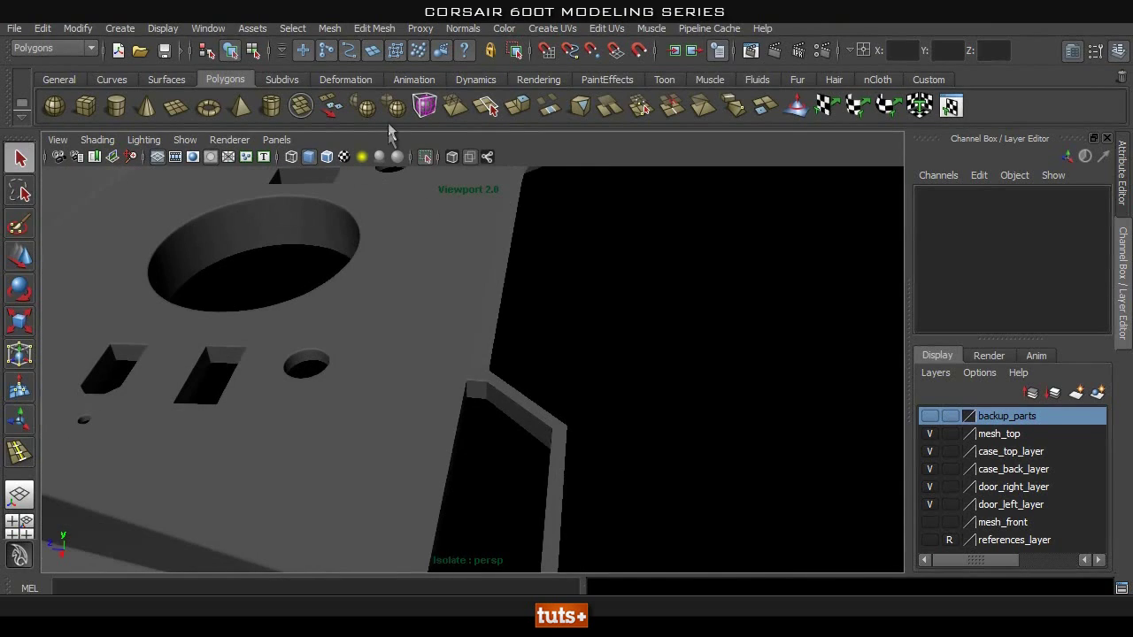
left_click(426, 156)
left_click(426, 376)
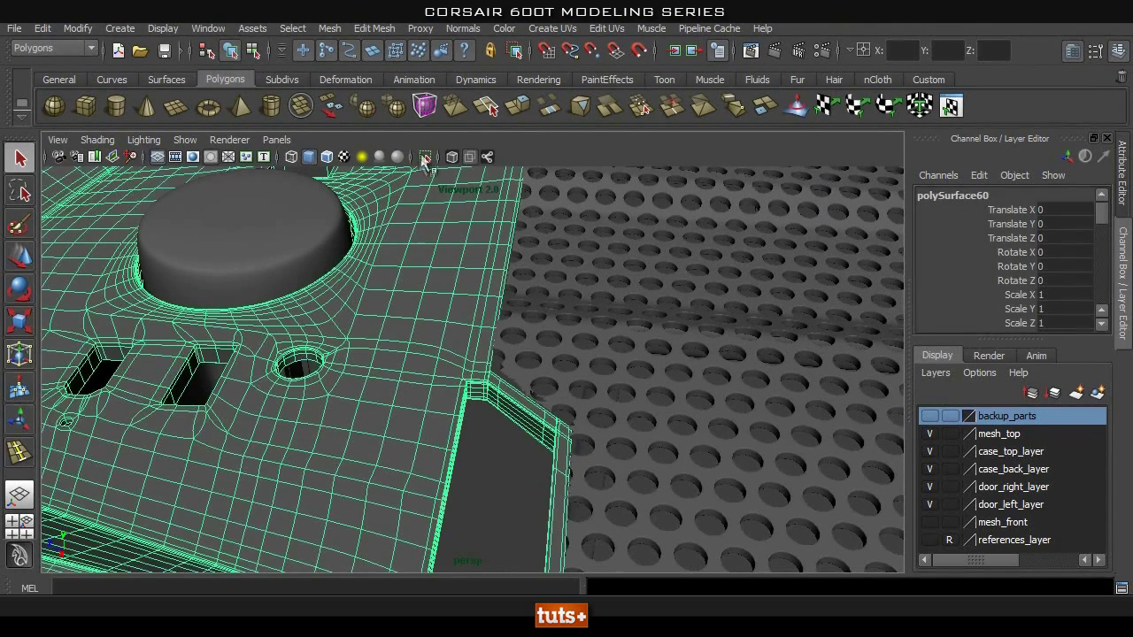
left_click_drag(442, 197, 463, 306, "alt")
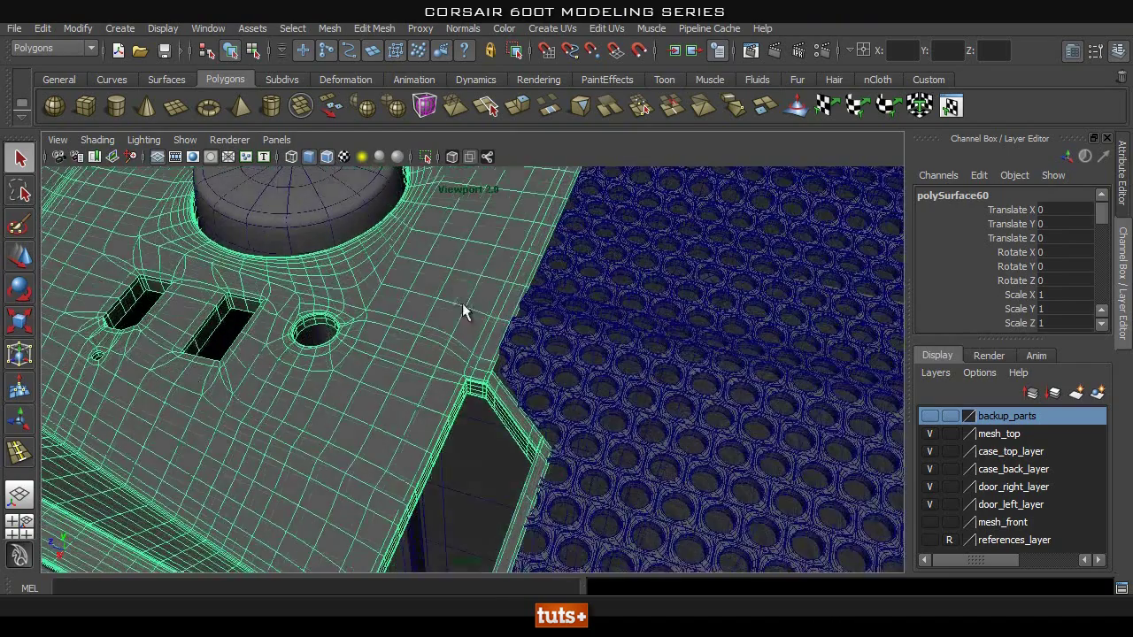
left_click(425, 157)
right_click_drag(327, 309, 522, 315, "alt")
Merge the two close vertex pairs on the top surface's doubled edge lines, at the first crossing line in from the wall corner.
key("1")
right_click_drag(272, 372, 606, 372, "alt")
left_click(376, 28)
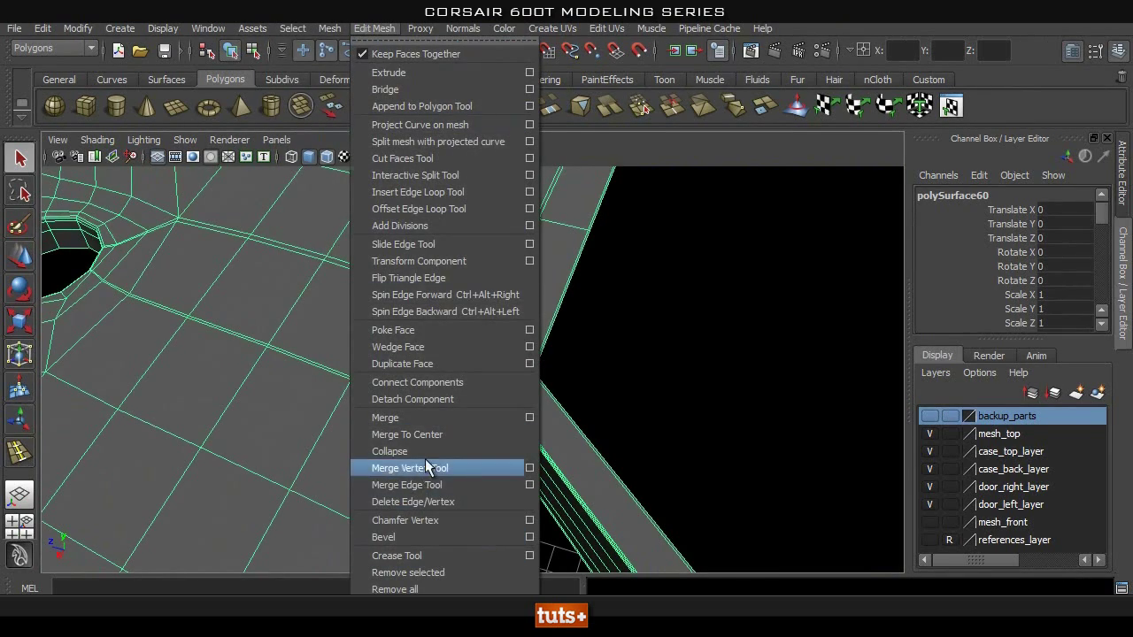
left_click(409, 468)
scroll(265, 399, "up", 5)
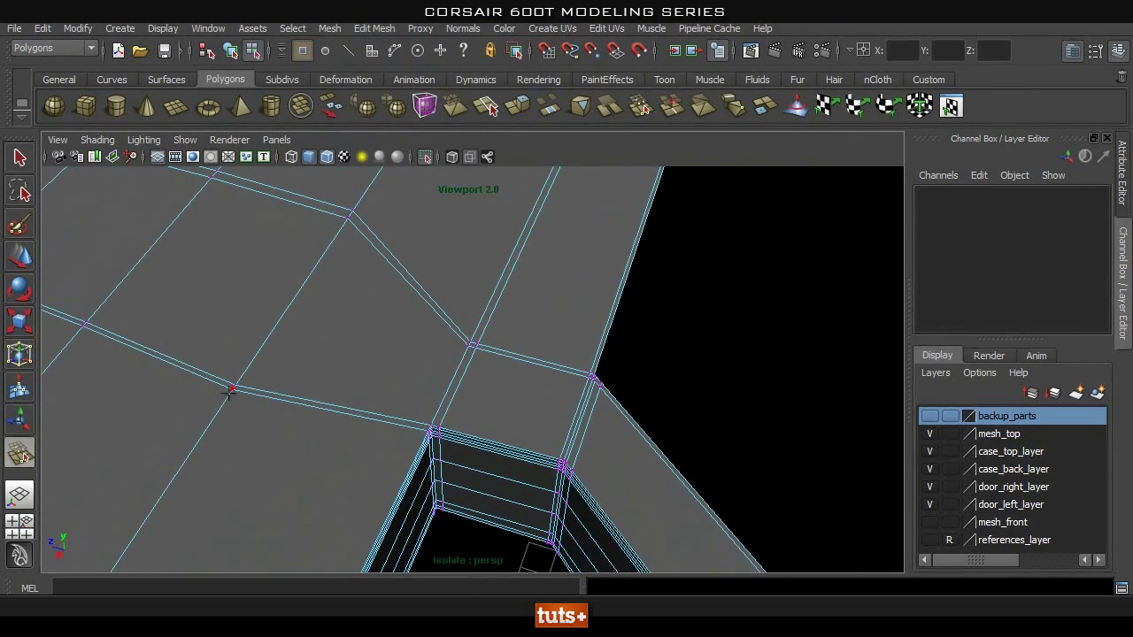
left_click_drag(273, 291, 298, 307, "alt")
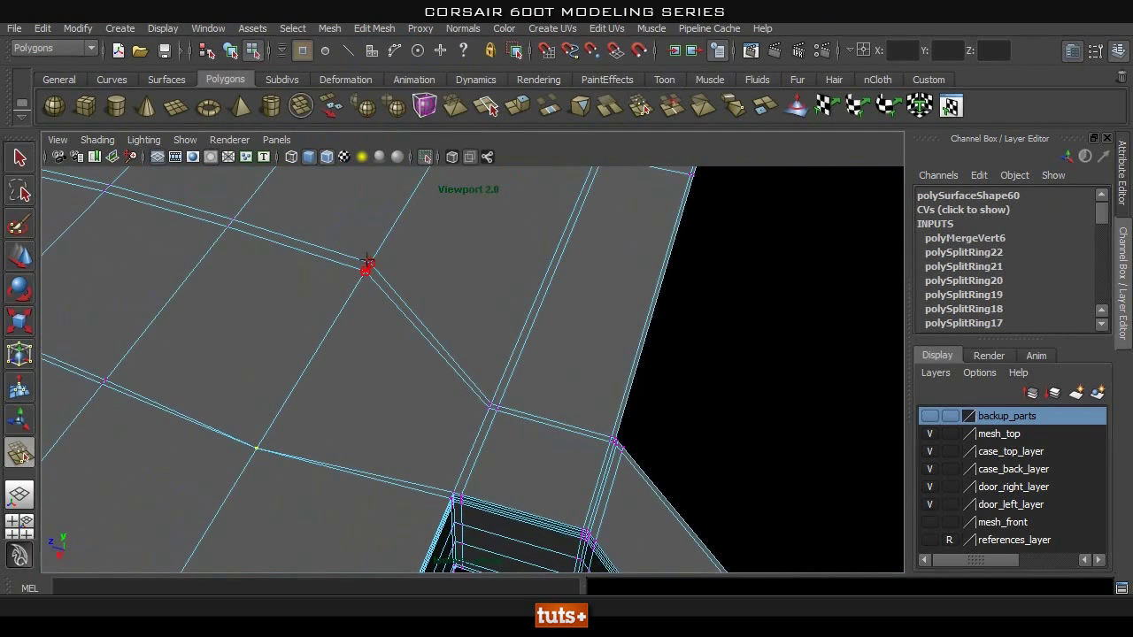
right_click_drag(572, 313, 501, 320, "alt")
Delete the redundant edge run of the upper doubled line, from the merged vertex down into the round hole's wall.
key("q")
right_click_drag(317, 298, 318, 358)
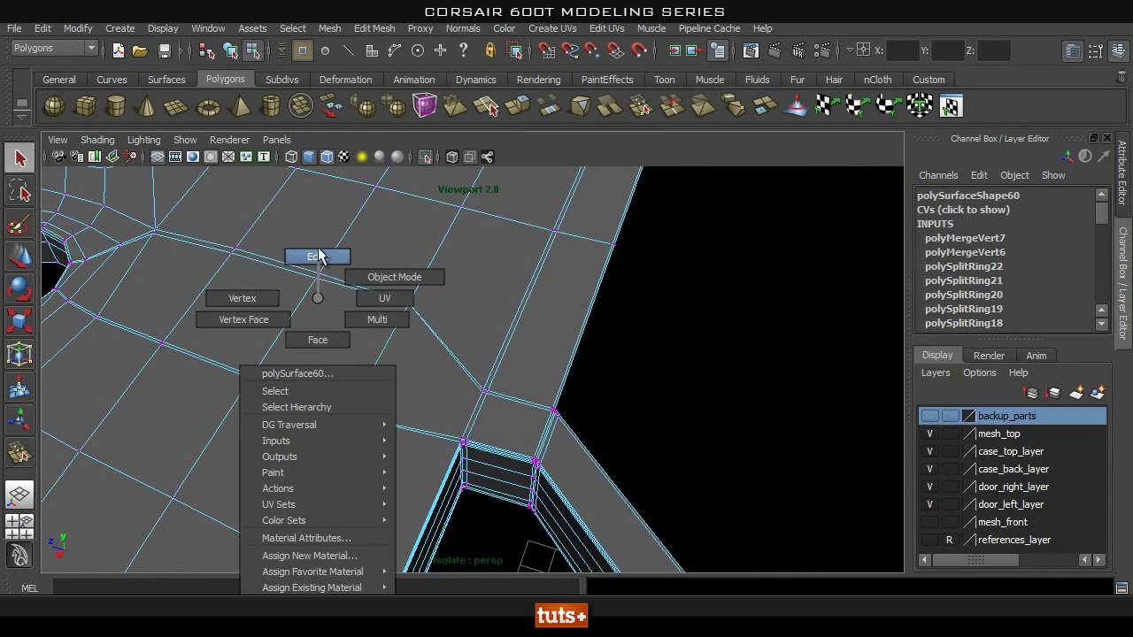
right_click_drag(318, 255, 319, 257)
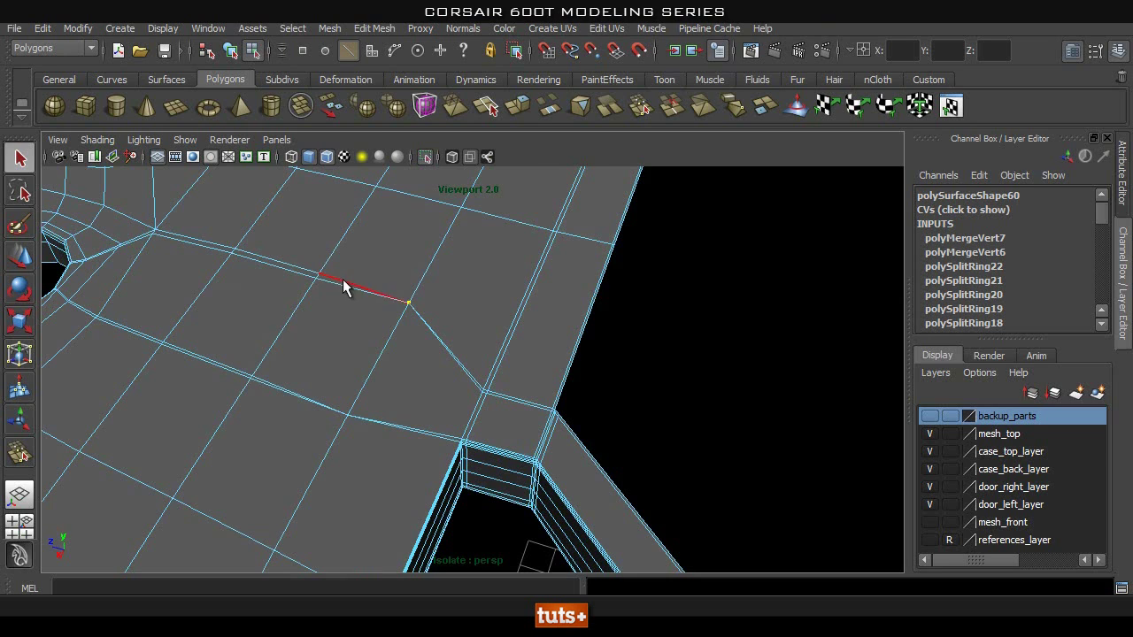
double_click(282, 396, "shift")
mouse_move(353, 325)
right_mouse_down("shift")
mouse_move(316, 352)
mouse_move(353, 325)
right_mouse_up("shift")
middle_click_drag(208, 352, 593, 432, "alt")
right_click_drag(250, 391, 937, 421, "alt")
left_click_drag(853, 422, 576, 336, "alt")
left_click_drag(675, 306, 654, 315, "alt")
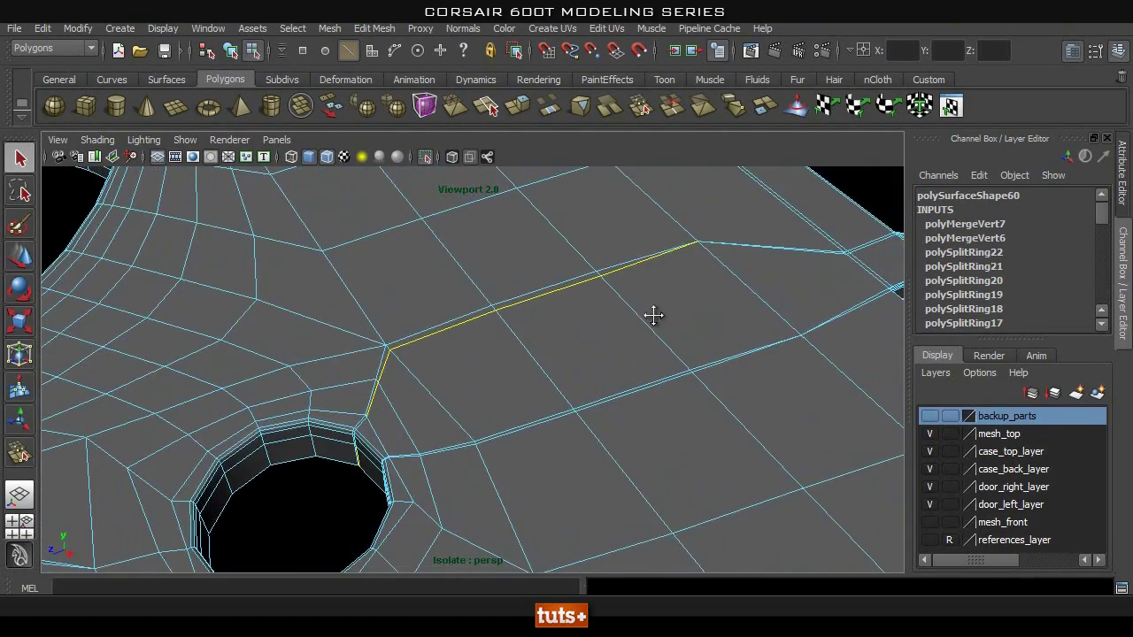
right_click_drag(308, 451, 463, 435, "alt")
middle_click_drag(293, 456, 398, 414, "alt")
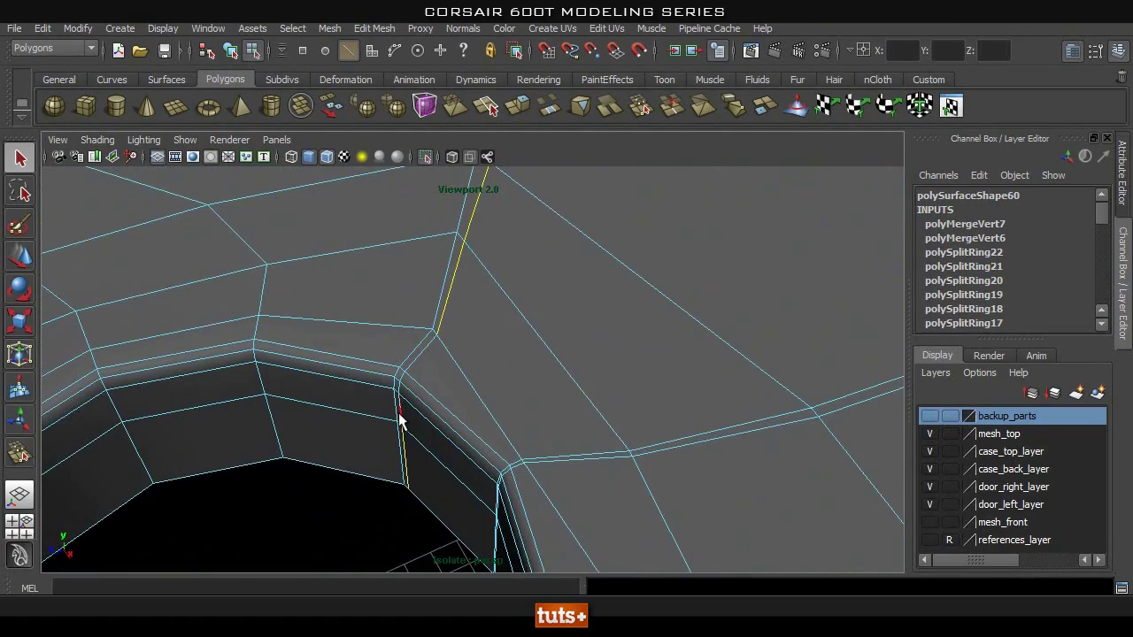
left_click_drag(631, 343, 482, 403, "alt")
right_click_drag(482, 387, 437, 400, "shift")
Delete the redundant edge run of the lower doubled line, from its merged vertex into the round hole's wall.
scroll(435, 421, "down", 5)
middle_click_drag(470, 387, 507, 359, "alt")
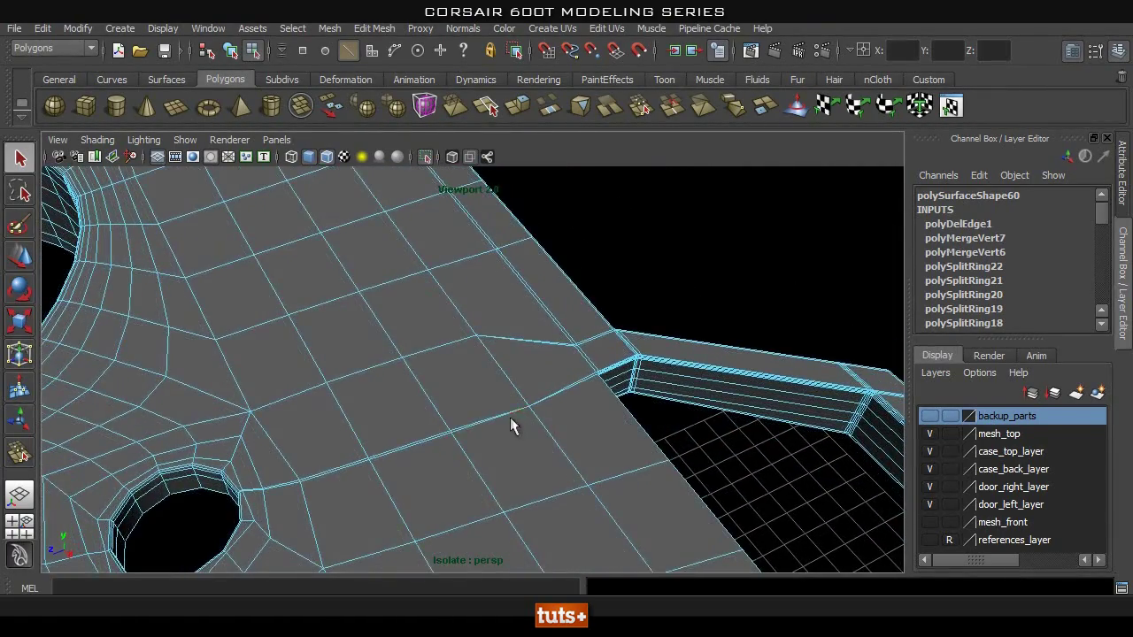
double_click(502, 414)
left_click_drag(502, 413, 308, 400, "alt")
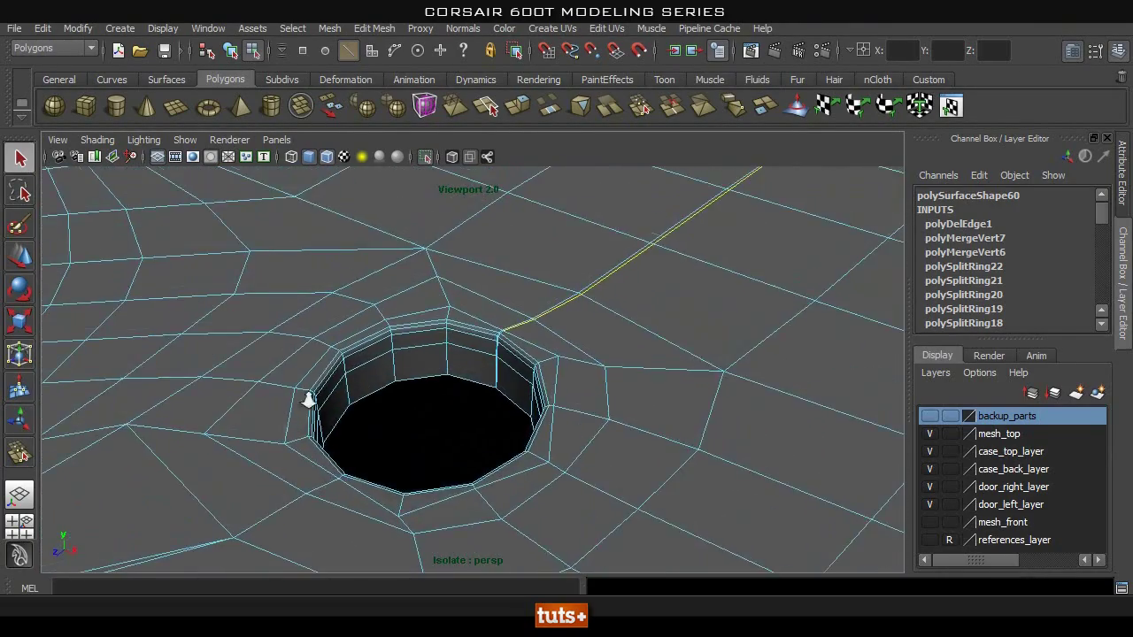
right_click_drag(308, 400, 604, 352, "alt")
mouse_move(604, 351)
middle_mouse_down("alt")
mouse_move(576, 367)
mouse_move(584, 358)
middle_mouse_up("alt")
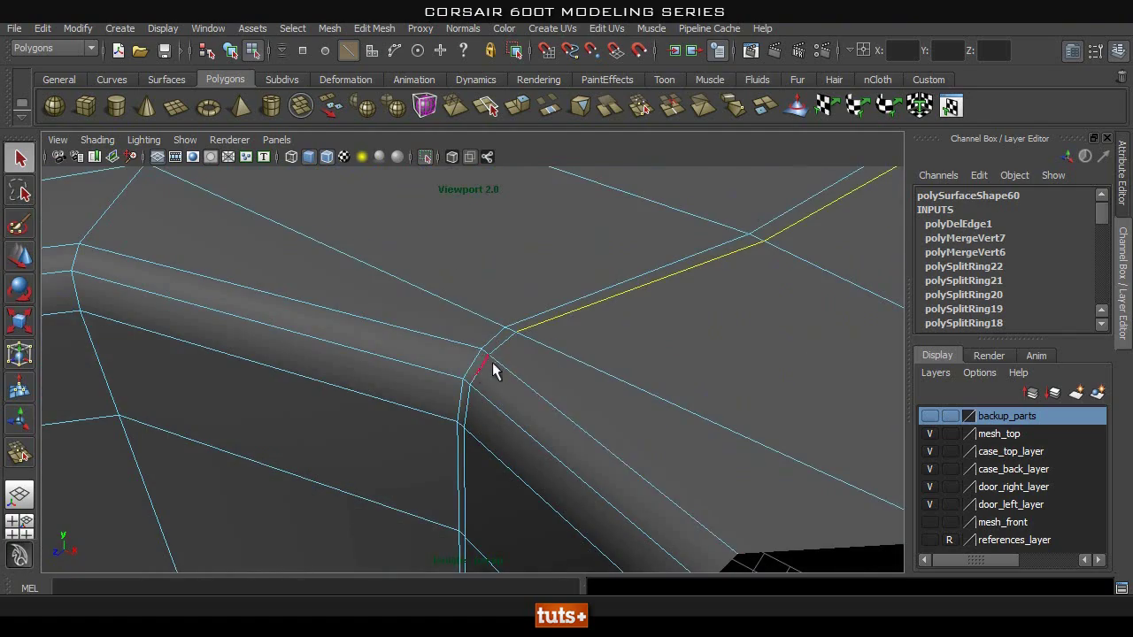
scroll(527, 400, "down", 5)
left_click_drag(632, 384, 608, 359, "alt")
right_click_drag(607, 351, 526, 372, "shift")
Examine the smoothed panel with and without wireframe around the round hole and border wall corner.
middle_click_drag(723, 302, 484, 369, "alt")
left_click_drag(483, 369, 522, 385, "alt")
scroll(522, 385, "down", 5)
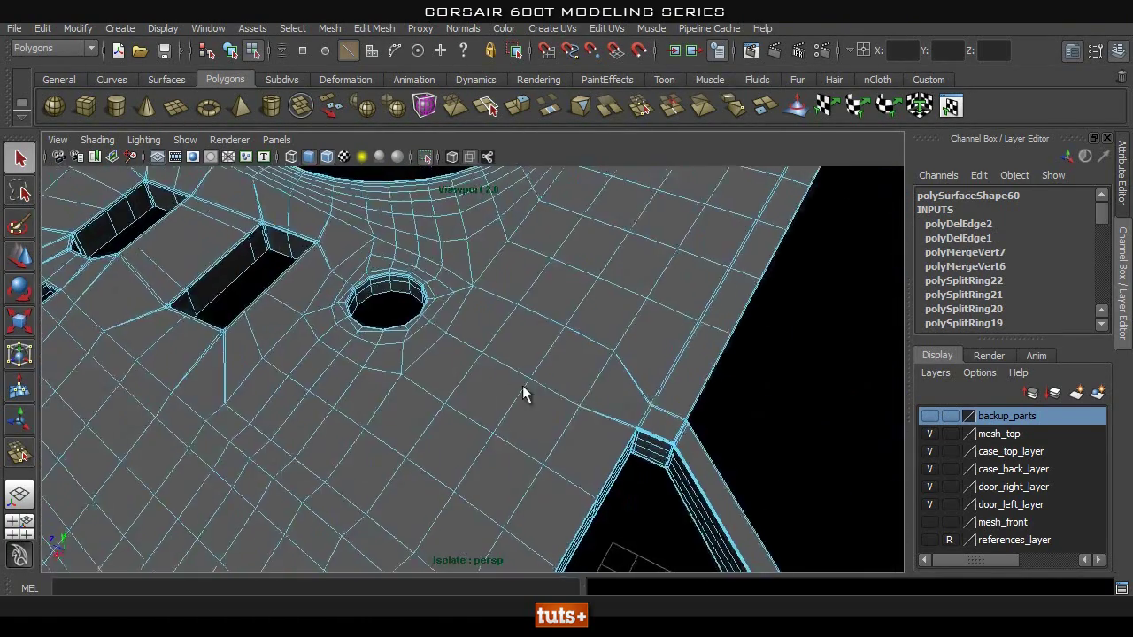
middle_click_drag(607, 381, 541, 336, "alt")
scroll(484, 371, "down", 2)
right_click_drag(483, 298, 559, 275)
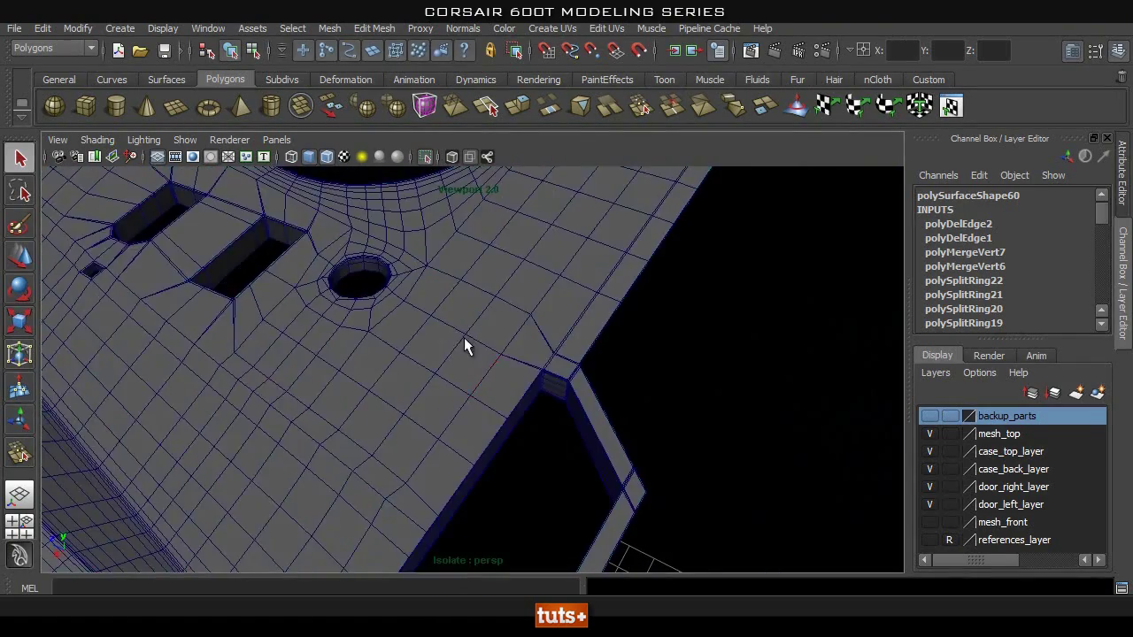
left_click(742, 372)
scroll(470, 428, "down", 3)
left_click_drag(470, 428, 355, 288, "alt")
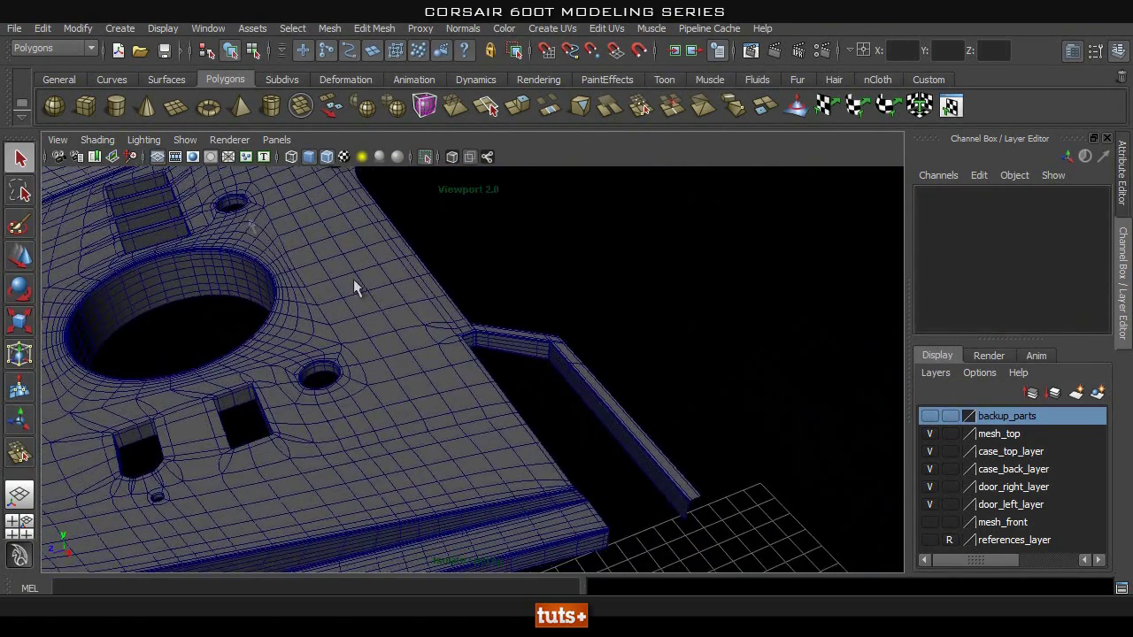
left_click(326, 156)
mouse_move(425, 354)
left_mouse_down("alt")
mouse_move(466, 410)
mouse_move(505, 362)
mouse_move(228, 370)
mouse_move(138, 412)
mouse_move(392, 404)
mouse_move(293, 283)
mouse_move(270, 309)
mouse_move(354, 313)
mouse_move(222, 309)
mouse_move(285, 337)
mouse_move(405, 300)
mouse_move(274, 574)
mouse_move(392, 366)
mouse_move(511, 448)
left_mouse_up("alt")
left_click(433, 467)
key("1")
Flatten the bottom border edges of the front walls vertically and move them level with the side wall's lower corner.
left_click_drag(434, 467, 420, 432, "alt")
left_click_drag(635, 257, 416, 363, "alt")
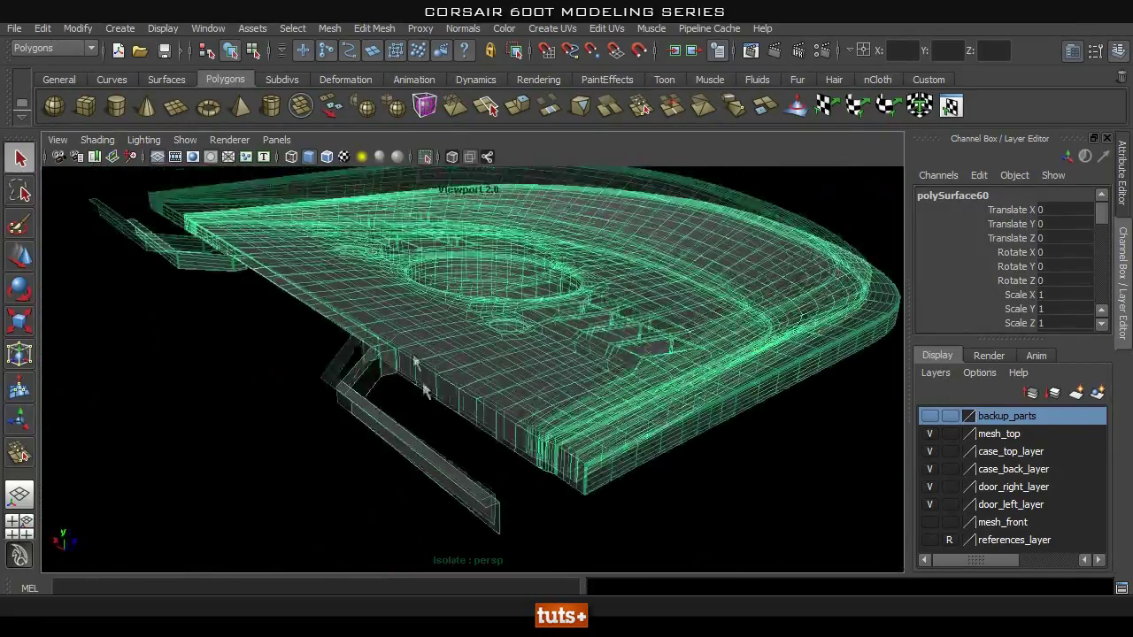
scroll(413, 363, "up", 10)
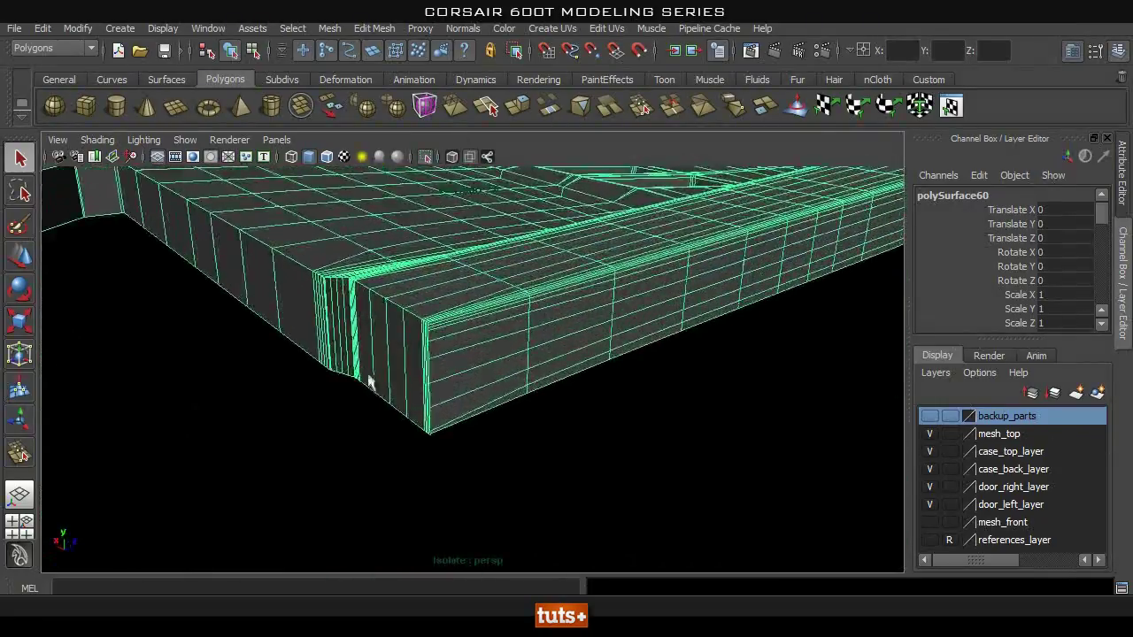
left_click_drag(370, 382, 478, 416, "alt")
right_click_drag(433, 299, 421, 340)
double_click(407, 479)
left_click_drag(451, 490, 410, 433, "alt")
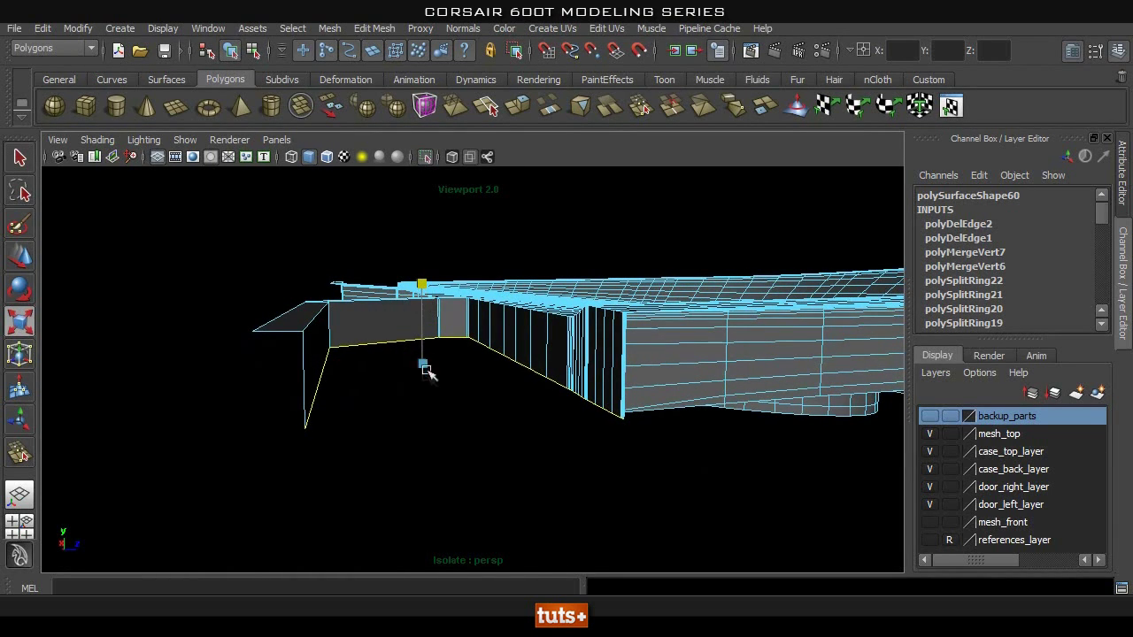
right_click_drag(463, 434, 751, 431, "alt")
middle_click_drag(748, 431, 562, 422, "alt")
right_click_drag(442, 448, 605, 472, "alt")
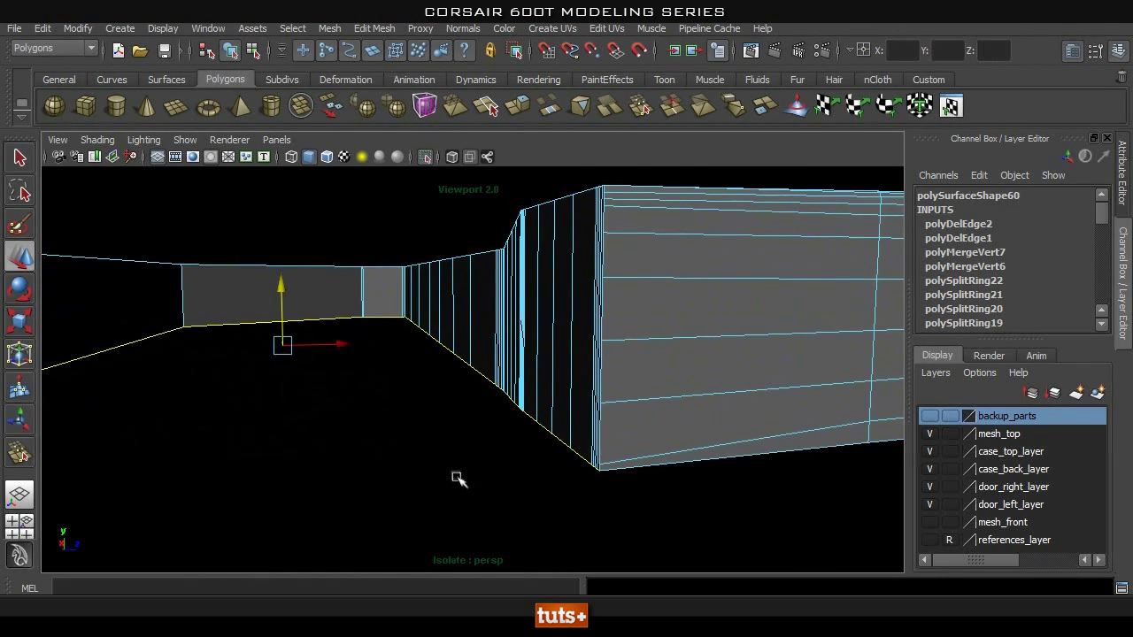
right_click_drag(457, 478, 556, 463, "alt")
middle_click_drag(619, 459, 596, 434, "alt")
Merge the vertices at the bottom corner where the front wall meets the side wall.
key("q")
right_click(596, 432)
left_click(499, 310)
left_click_drag(637, 499, 637, 499)
right_click_drag(522, 488, 657, 465, "alt")
right_click_drag(665, 425, 526, 462, "shift")
Insert an edge loop along the front walls just above their bottom edge, meeting the side wall's lowest edge line.
right_click_drag(719, 404, 753, 331)
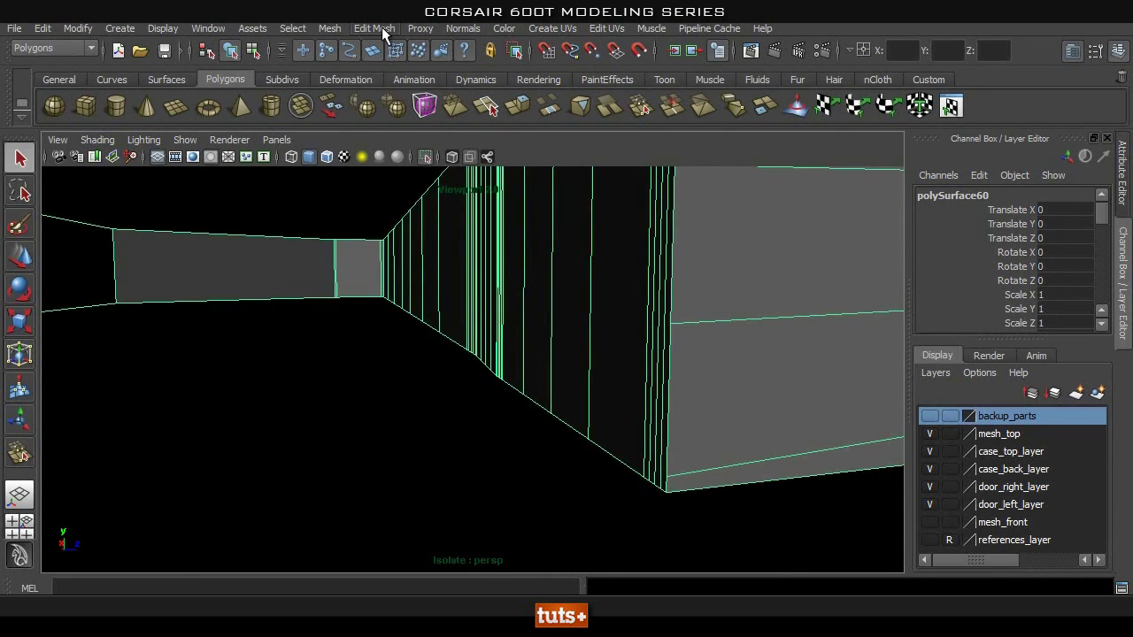
left_click(381, 27)
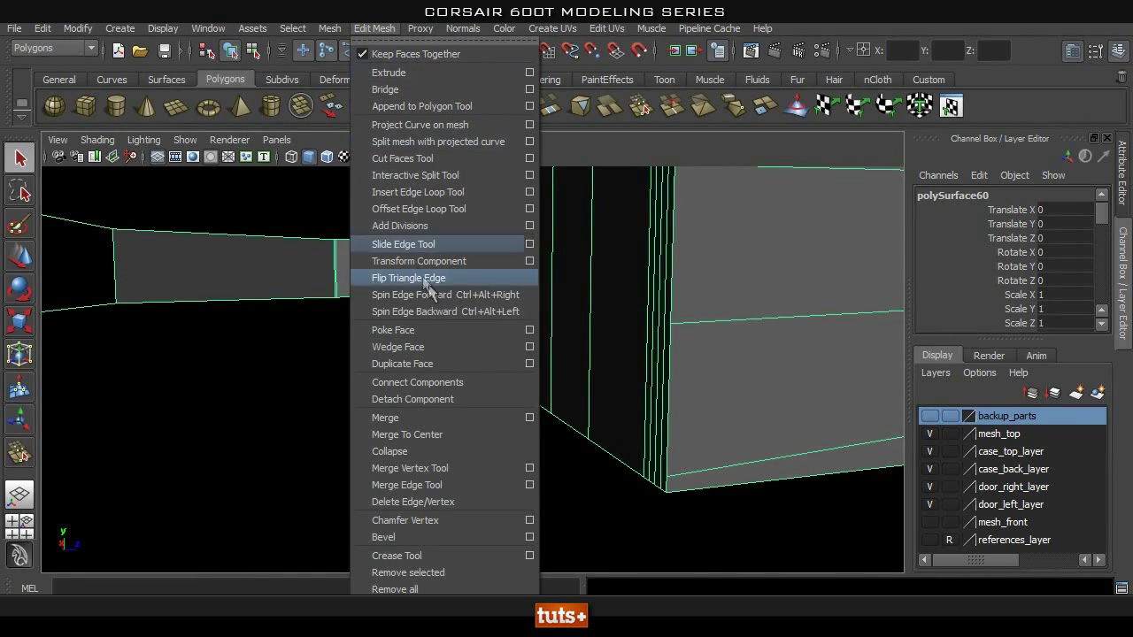
left_click(453, 193)
left_click_drag(602, 522, 615, 370, "alt")
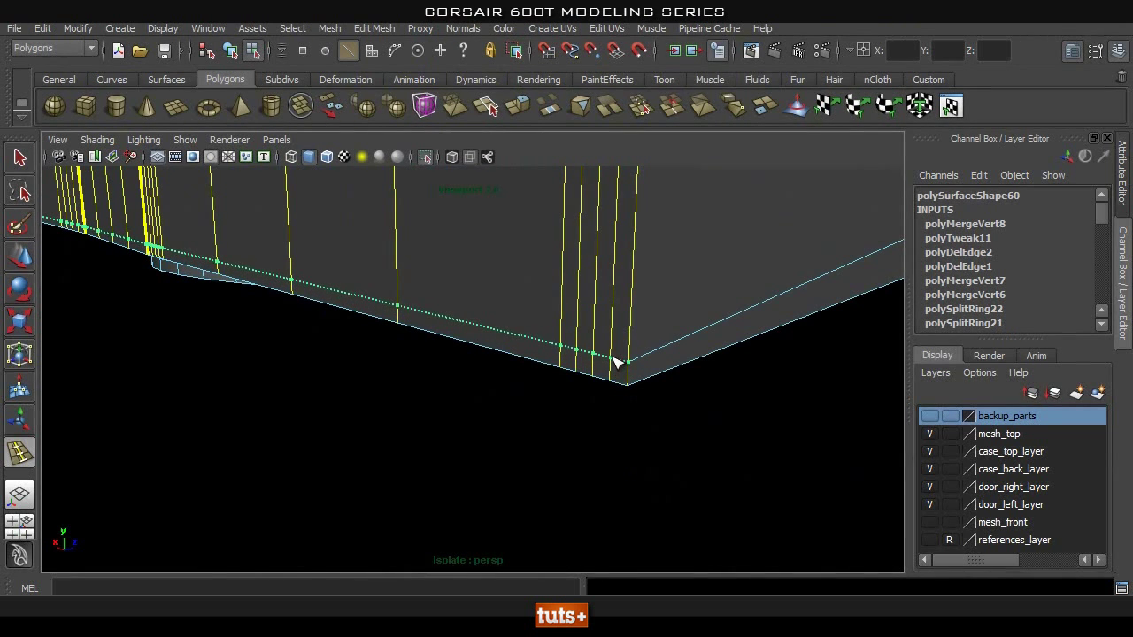
Try to insert an edge loop along the front walls at the side wall's second edge line, and undo it.
left_click_drag(643, 297, 642, 305)
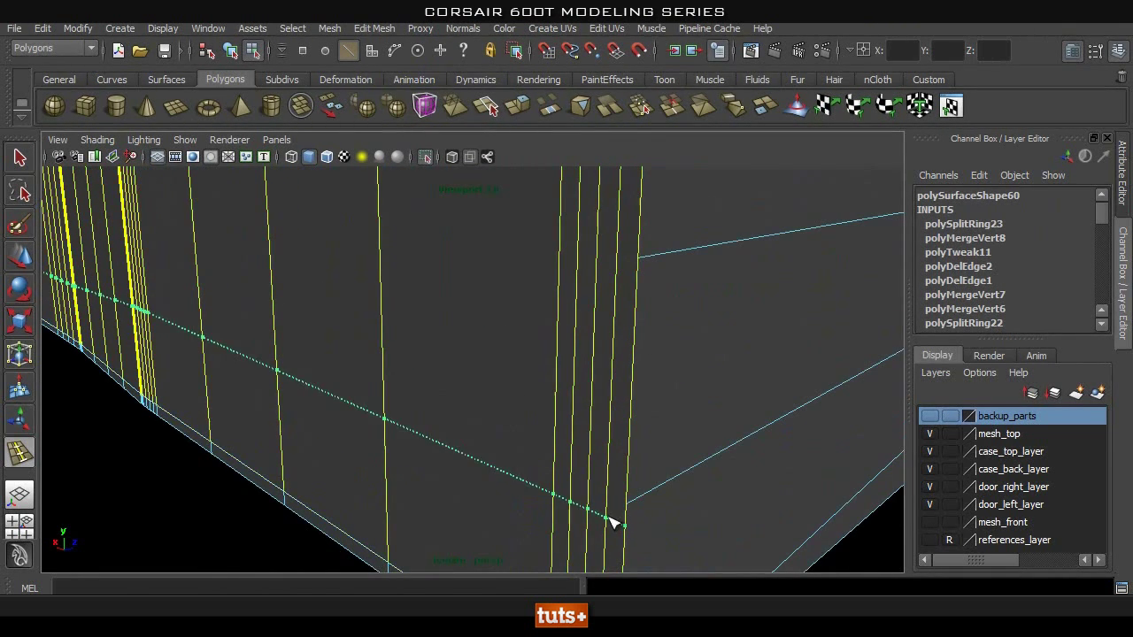
key("ctrl+z")
right_click_drag(596, 296, 597, 256)
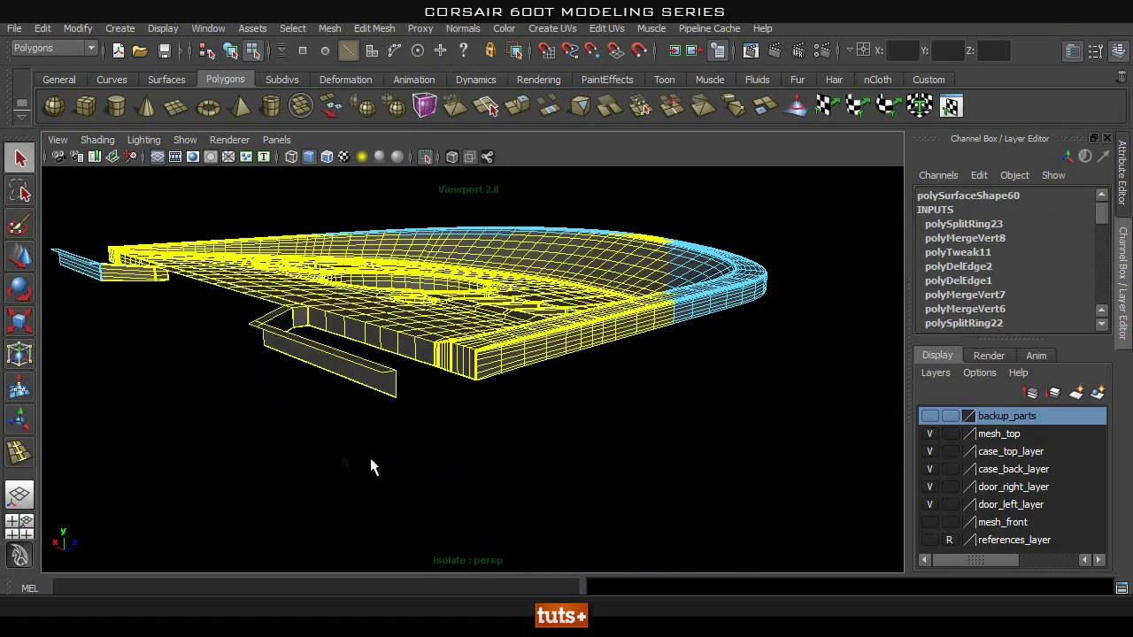
left_click(372, 460)
Insert two edge loops along the front walls, in line with the side wall's second and third edge lines from the bottom.
mouse_move(373, 461)
right_mouse_down("alt")
mouse_move(541, 413)
mouse_move(966, 457)
right_mouse_up("alt")
right_click_drag(596, 340, 608, 304)
left_click(608, 305)
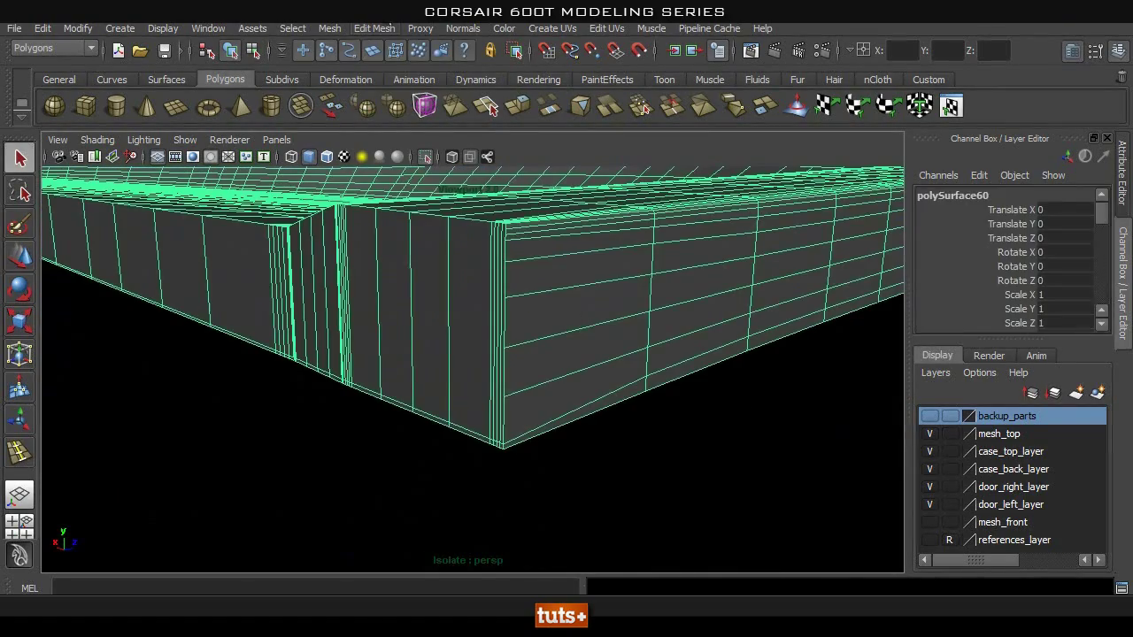
left_click(376, 28)
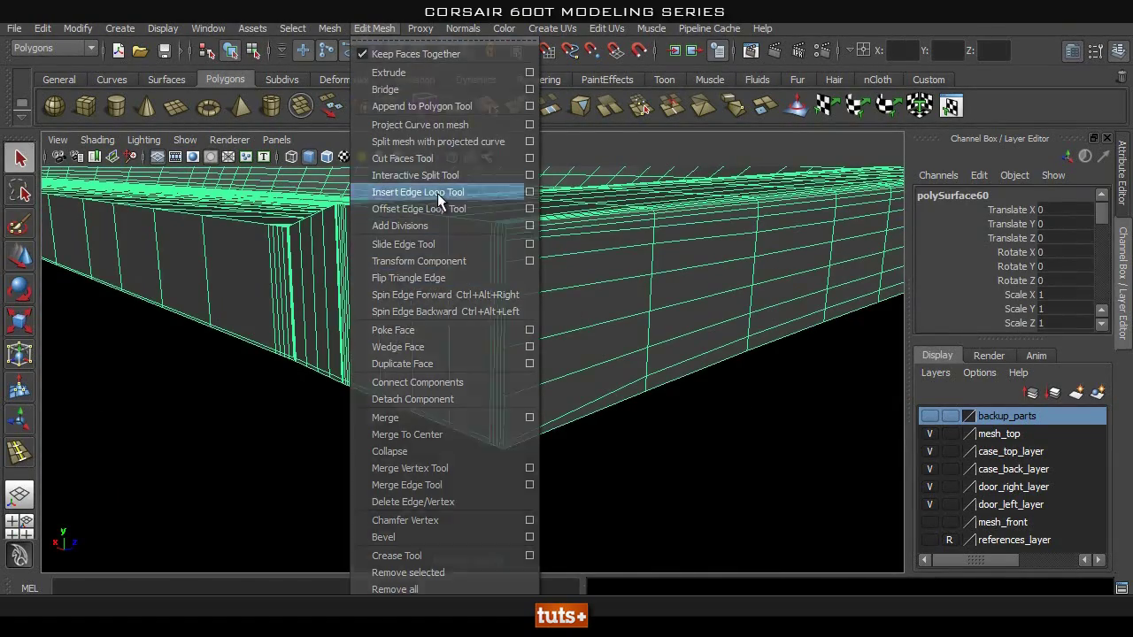
left_click(447, 190)
right_click_drag(407, 373, 527, 420, "alt")
left_click_drag(624, 520, 628, 529)
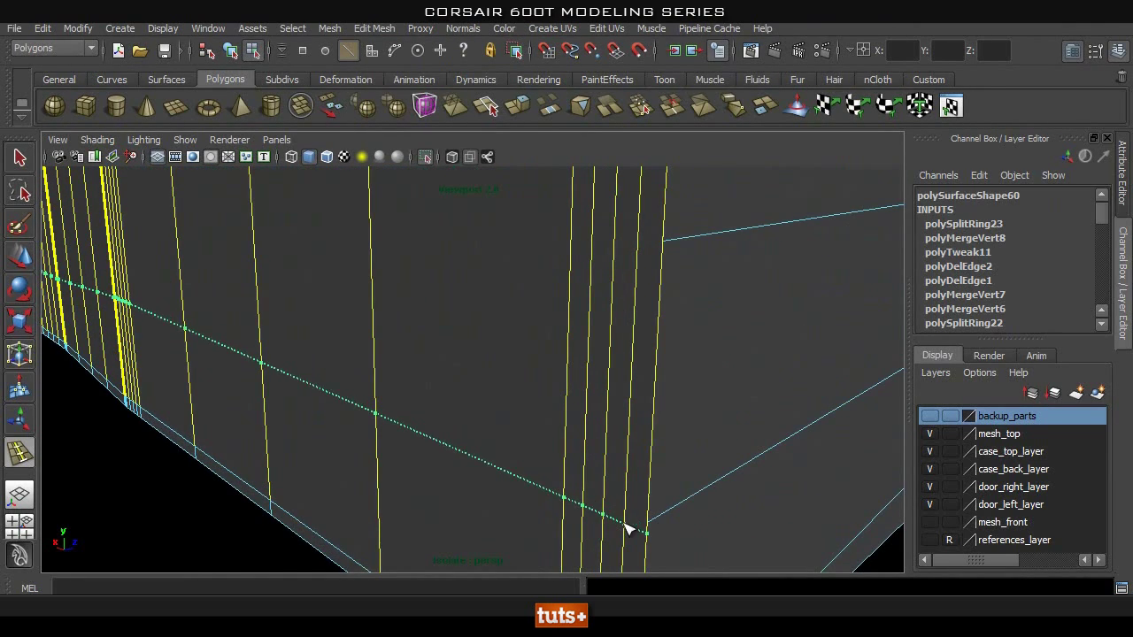
left_click_drag(652, 240, 641, 248)
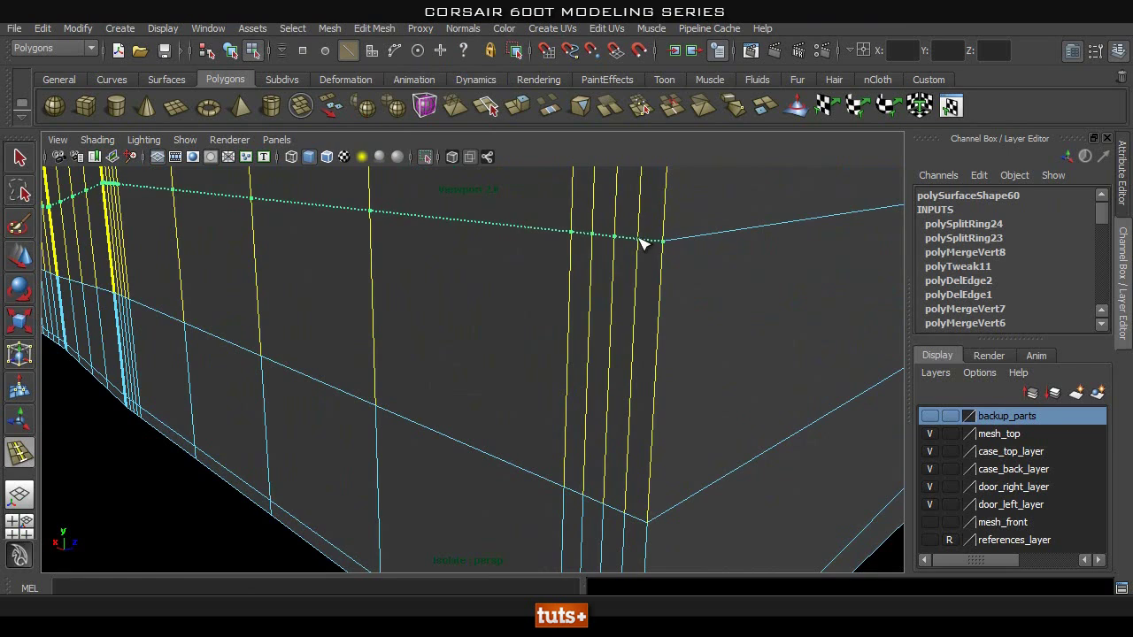
Insert two more edge loops higher on the front walls, in line with the side wall's next two edge lines.
middle_click_drag(673, 231, 665, 278, "alt")
right_click_drag(665, 278, 562, 343, "alt")
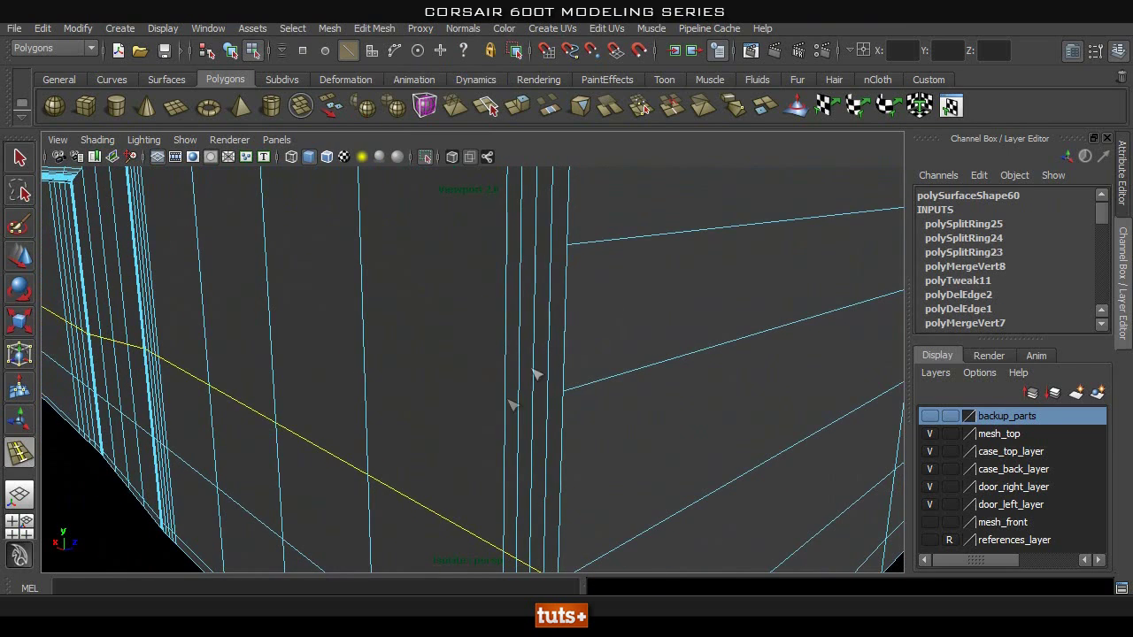
left_click_drag(549, 403, 554, 392)
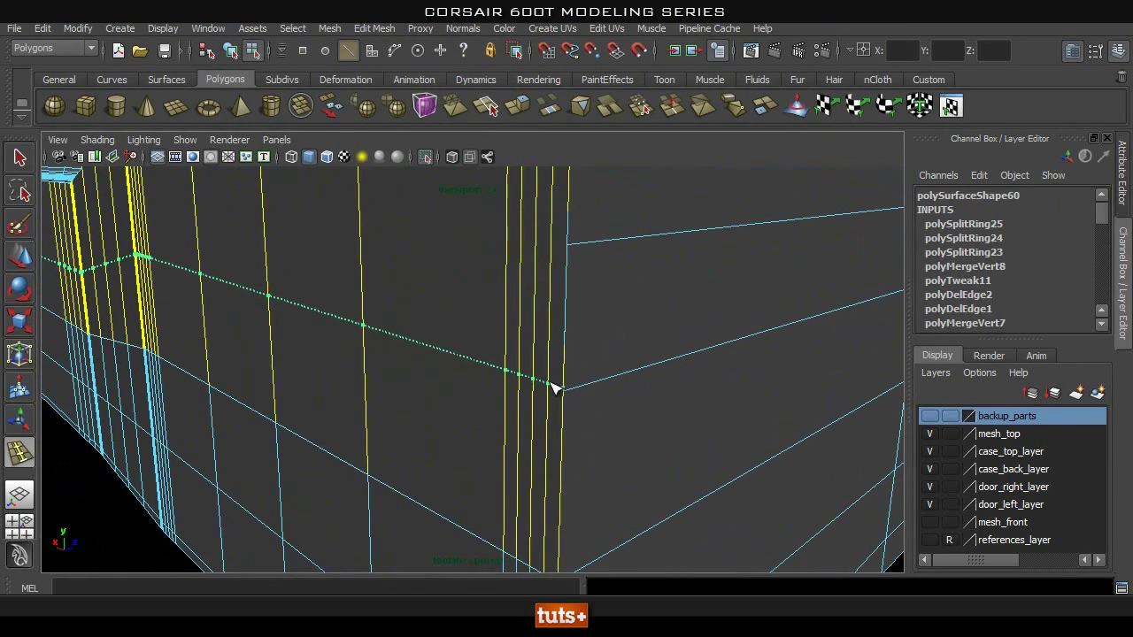
left_click_drag(550, 341, 551, 340)
left_click_drag(554, 253, 557, 243)
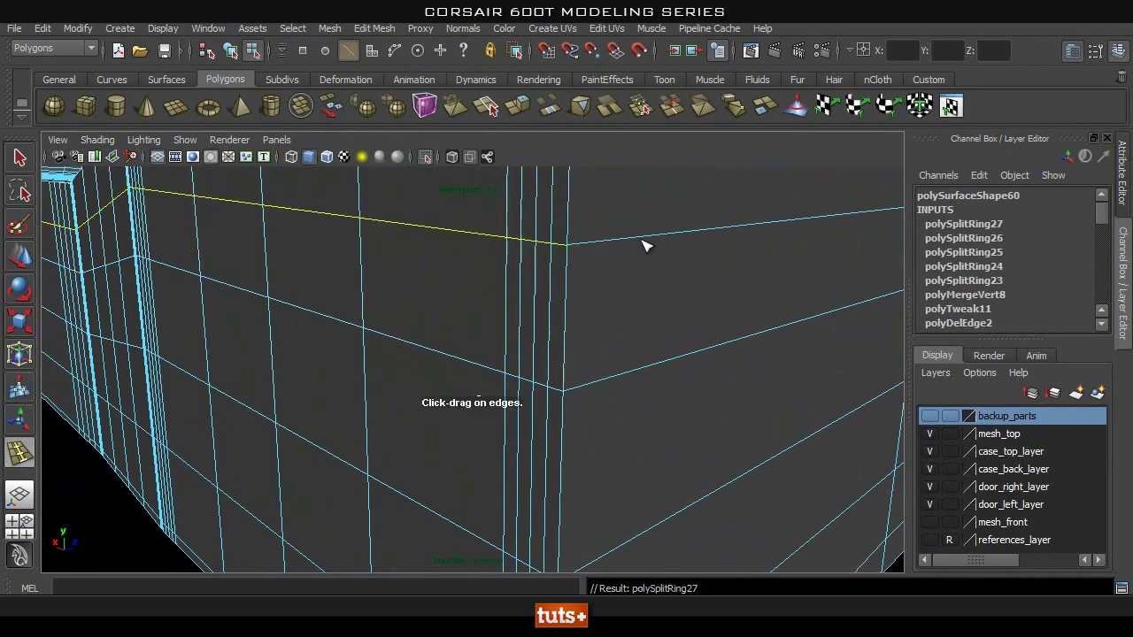
Try to insert another edge loop near the top of the front walls, undo it and return to edge selection.
right_click_drag(645, 245, 619, 248, "alt")
middle_click_drag(620, 248, 617, 289, "alt")
right_click_drag(617, 289, 568, 358, "alt")
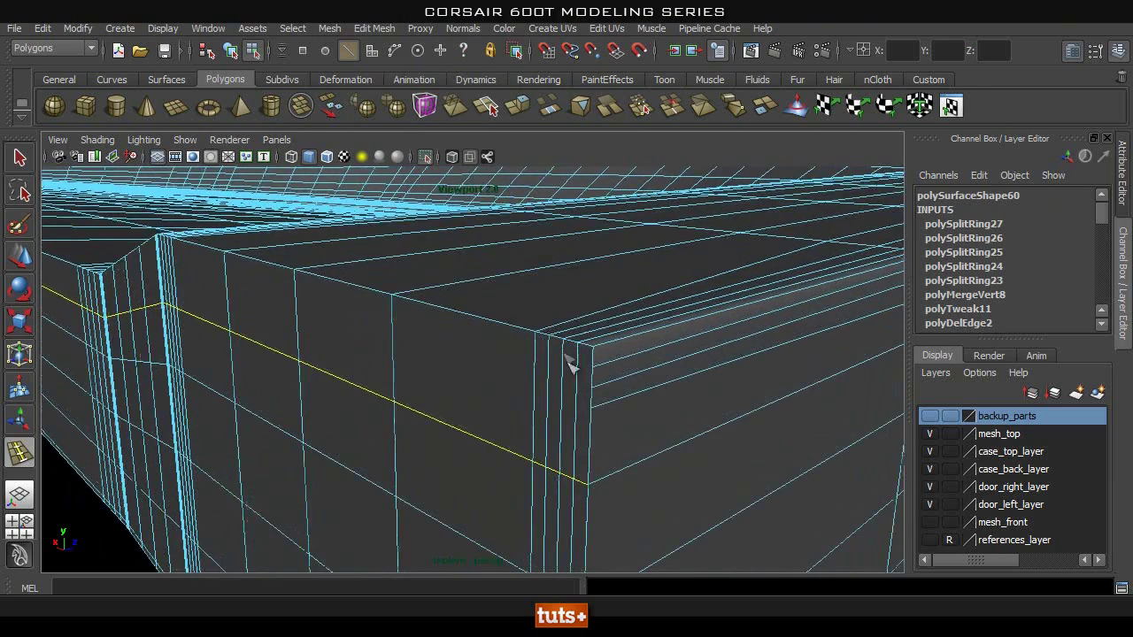
left_click_drag(583, 414, 582, 413)
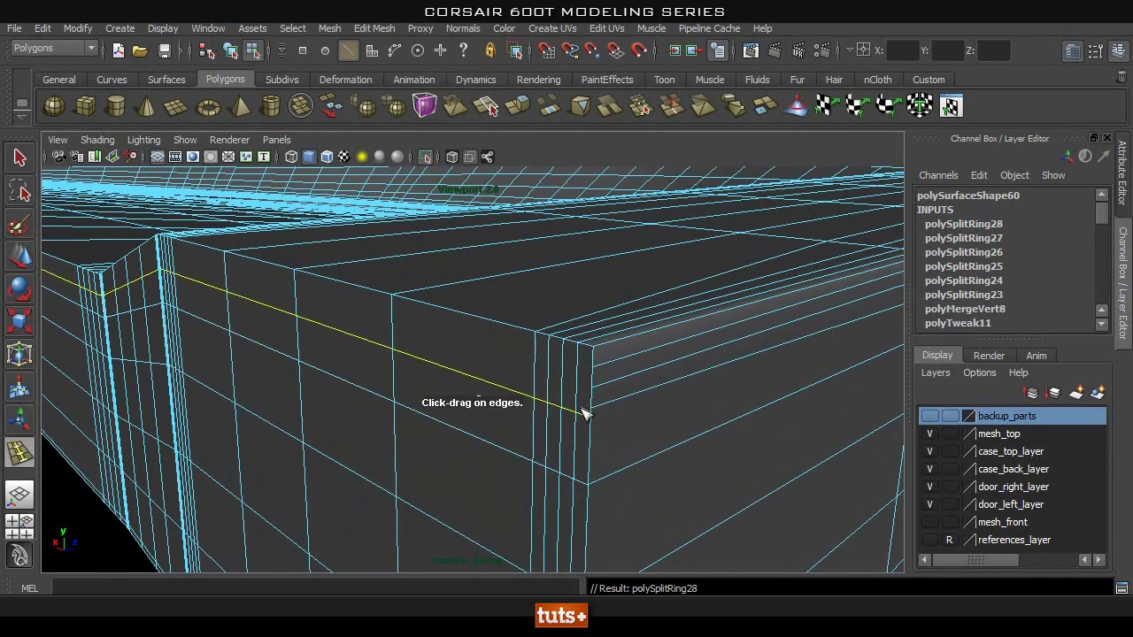
key("ctrl+z")
key("q")
right_click_drag(576, 298, 577, 249)
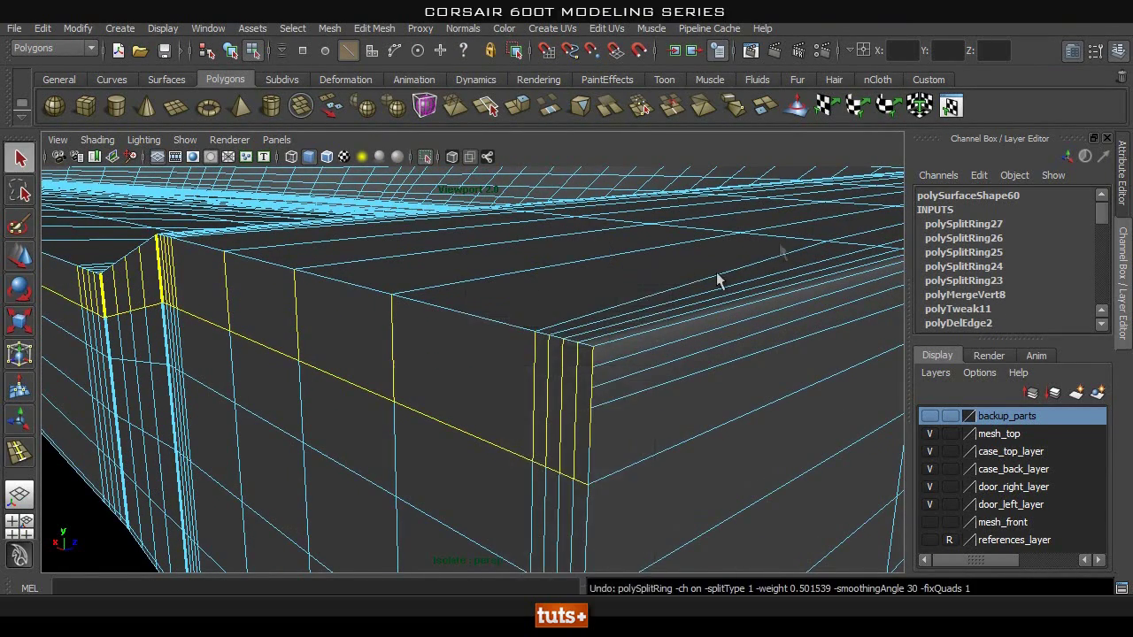
Insert three more edge loops near the top of the front walls, in line with the side wall's topmost edge lines.
left_click_drag(781, 250, 168, 519)
left_click(81, 557)
right_click_drag(480, 298, 559, 276)
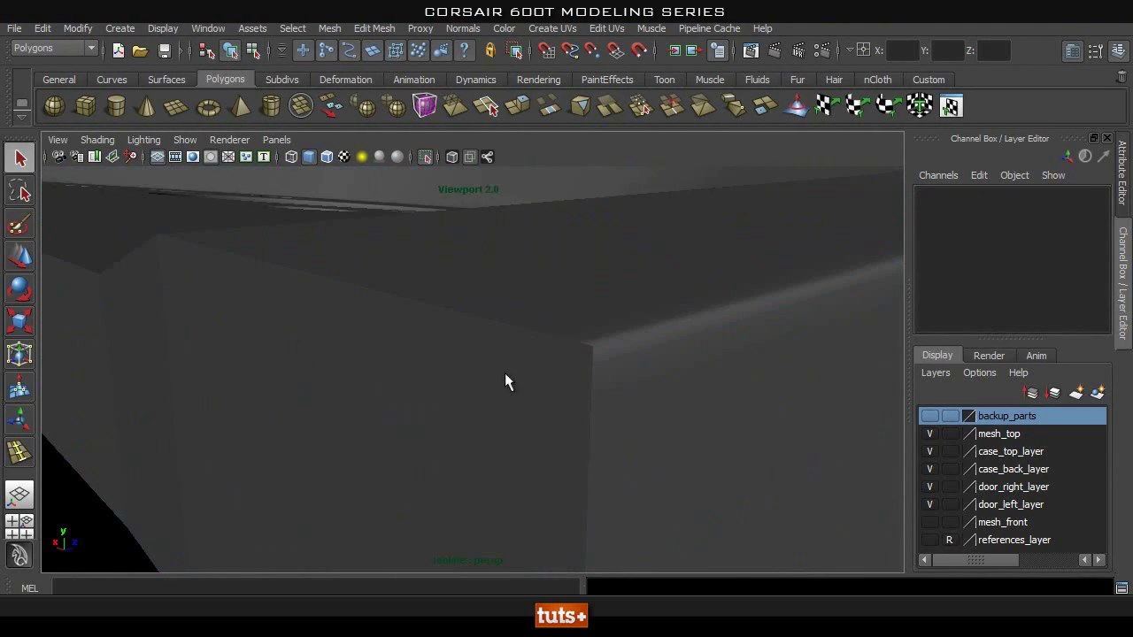
left_click(505, 380)
left_click(374, 29)
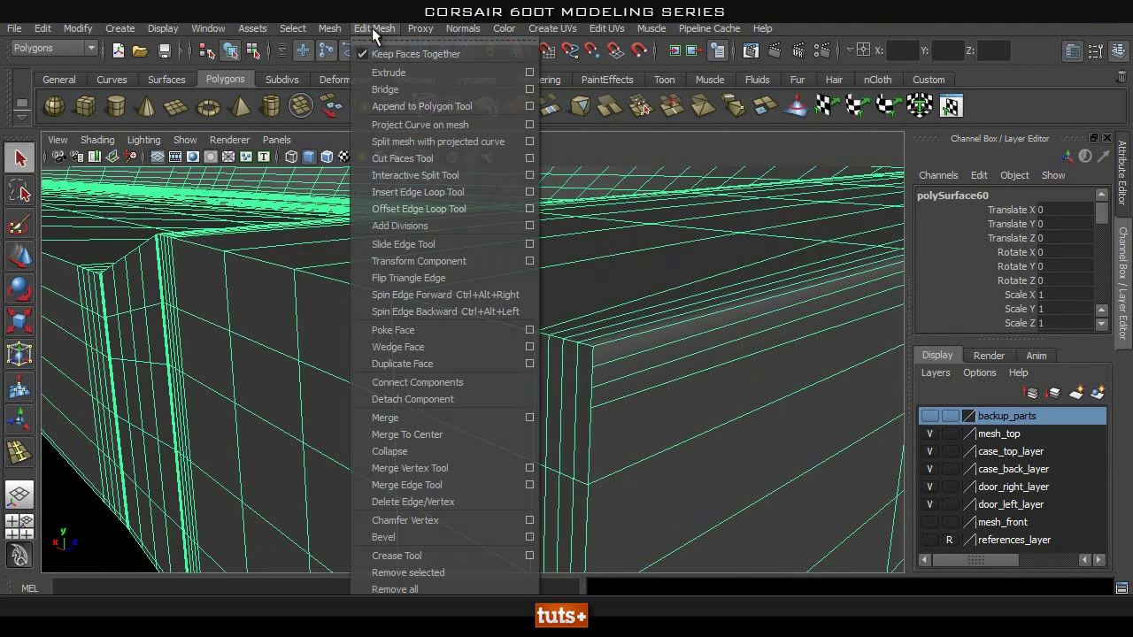
left_click(432, 176)
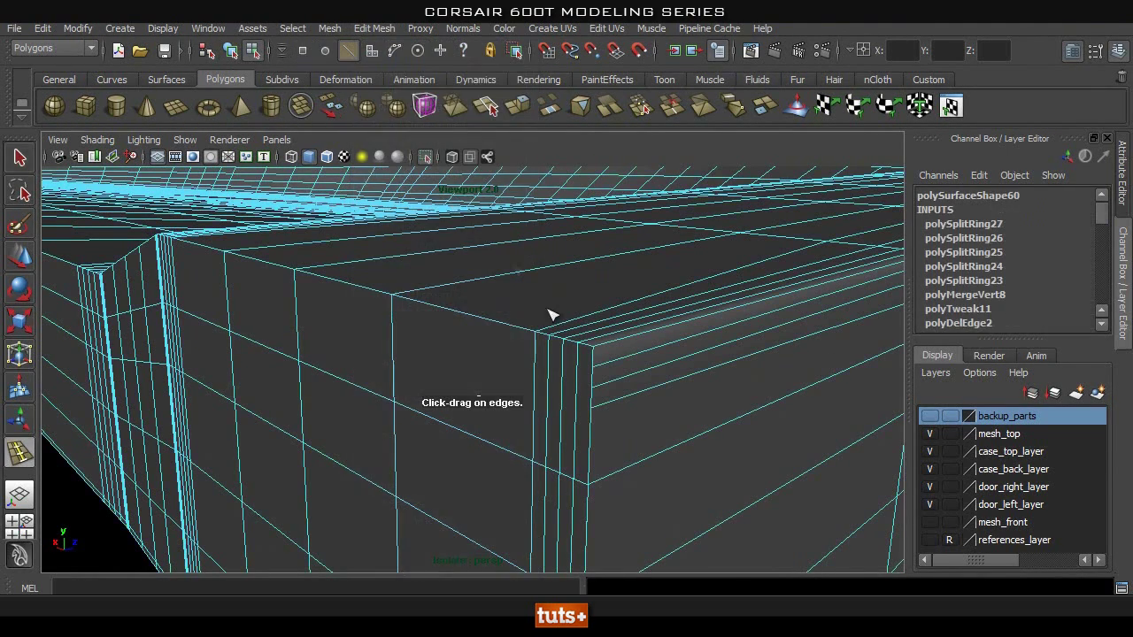
left_click(582, 388)
left_click(581, 368)
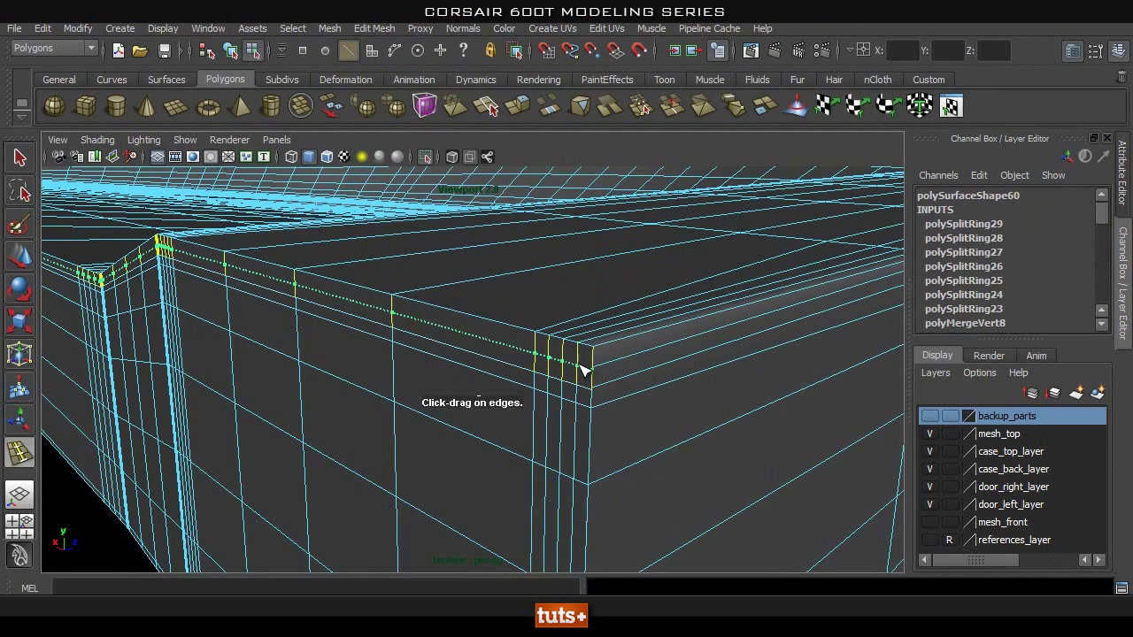
left_click(632, 388)
right_click_drag(633, 388, 664, 381, "alt")
Select the overlapping vertices where the front walls meet the side walls at the corners and merge them.
key("q")
right_click_drag(603, 430, 592, 259)
left_click_drag(620, 342, 538, 403, "alt")
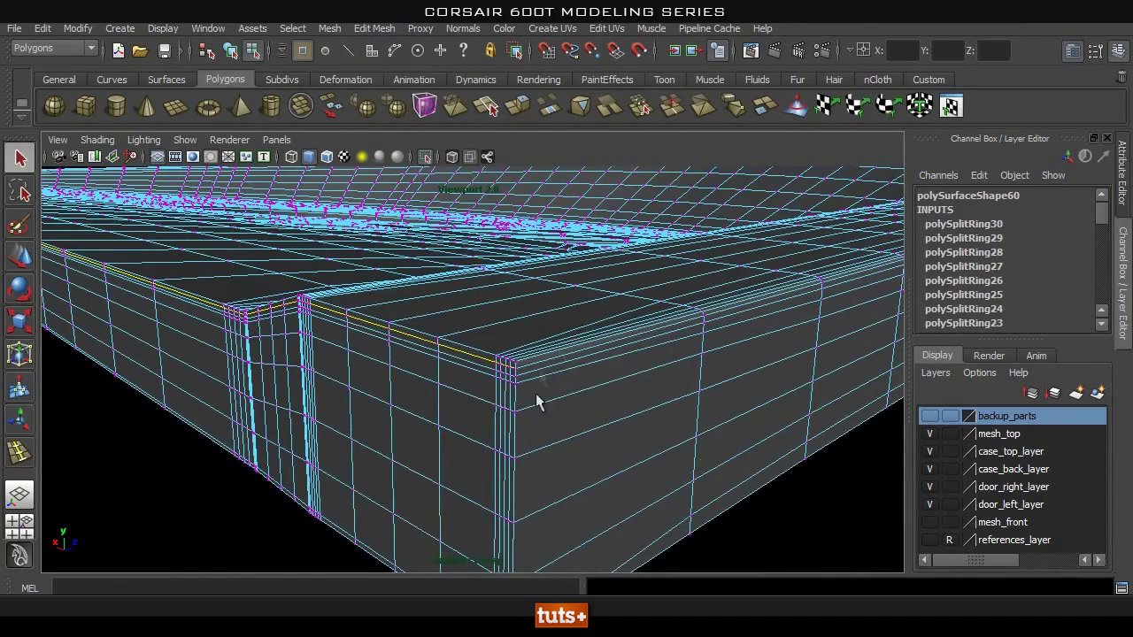
left_click_drag(529, 475, 531, 420, "alt")
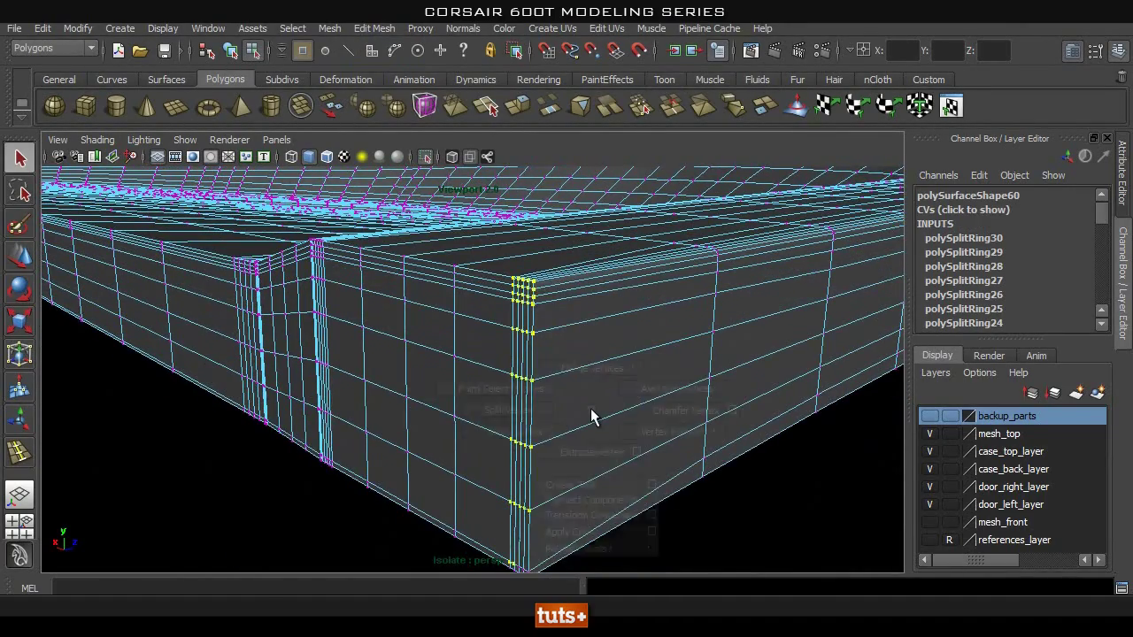
middle_click_drag(571, 413, 574, 399, "alt")
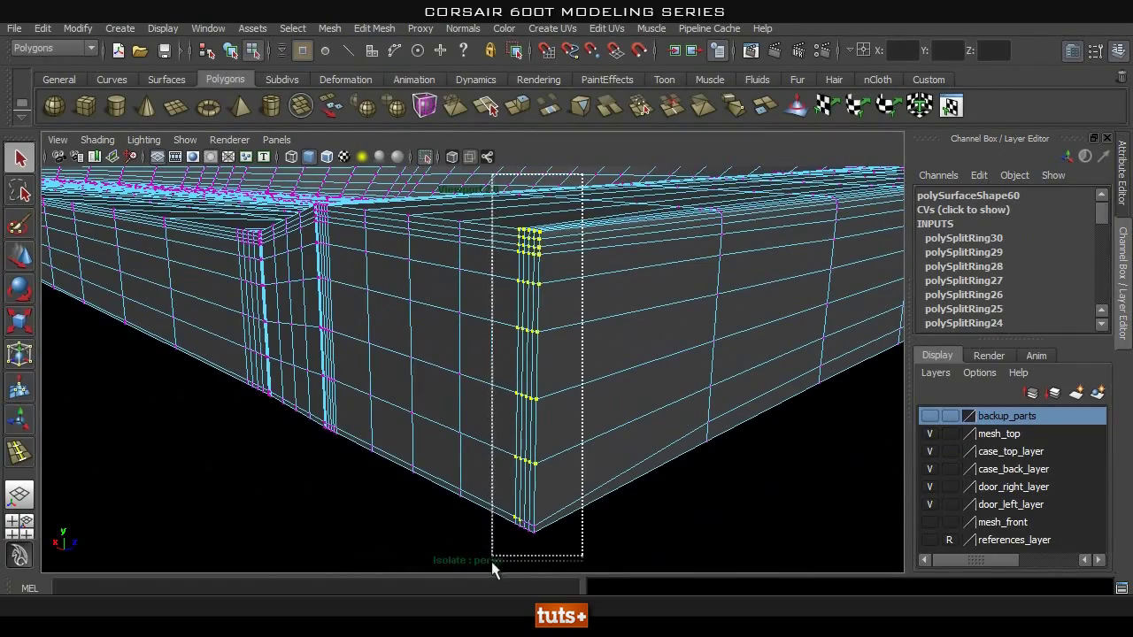
right_click_drag(713, 354, 269, 361, "alt")
left_click_drag(337, 168, 791, 348)
left_click_drag(651, 343, 693, 352, "alt")
right_click_drag(362, 420, 912, 427, "alt")
right_click(538, 349, "shift")
right_click_drag(538, 350, 618, 276, "shift")
Preview the control panel's front corner with mesh smoothing, then return to the unsmoothed display.
right_click_drag(572, 336, 591, 295)
key("3")
left_click_drag(562, 462, 466, 453, "alt")
right_click_drag(466, 452, 694, 430, "alt")
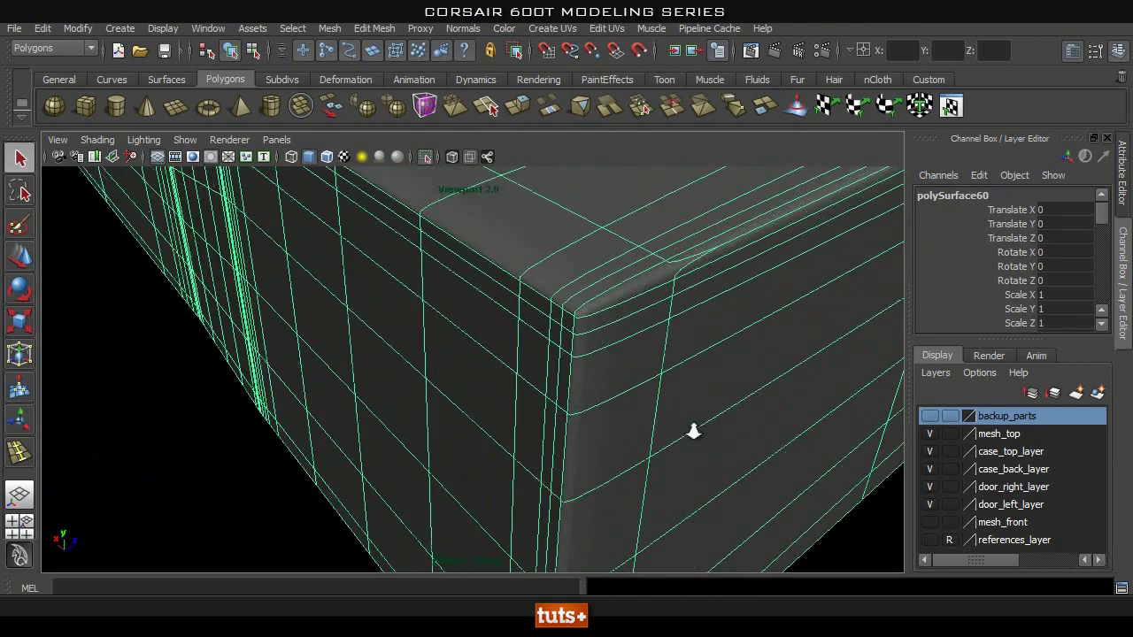
key("1")
key("3")
key("1")
Merge the vertices at the front corner again and check the panel in smooth preview before returning to the unsmoothed display.
right_click_drag(550, 326, 501, 292, "alt")
left_click_drag(651, 324, 390, 453, "alt")
left_click_drag(416, 447, 534, 353, "alt")
right_click_drag(492, 405, 561, 328, "shift")
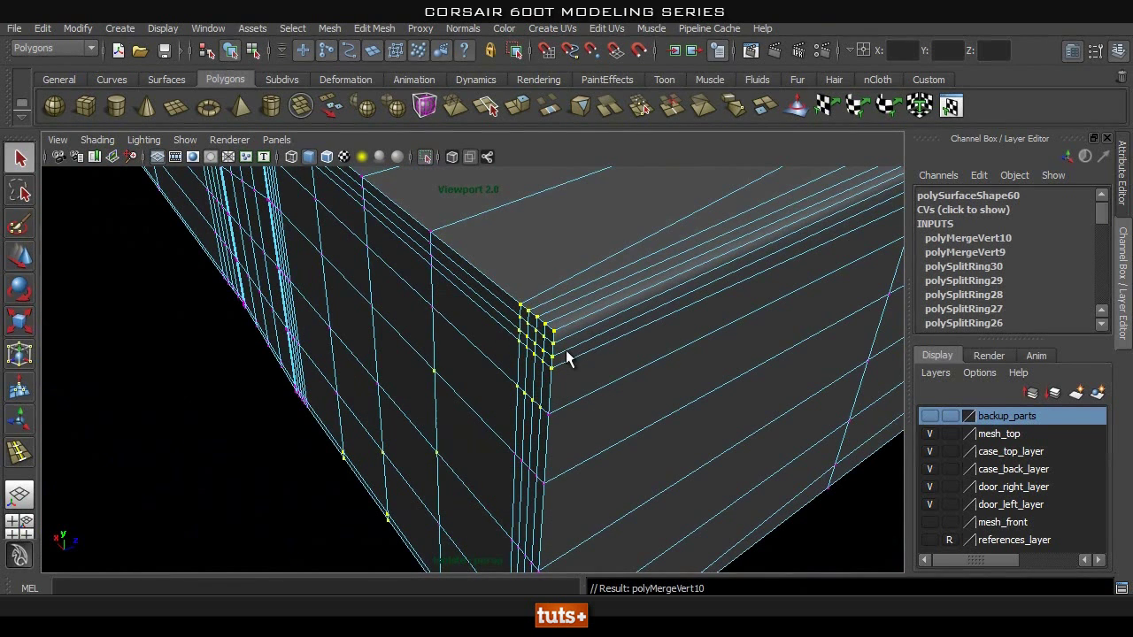
right_click_drag(624, 364, 699, 275)
key("3")
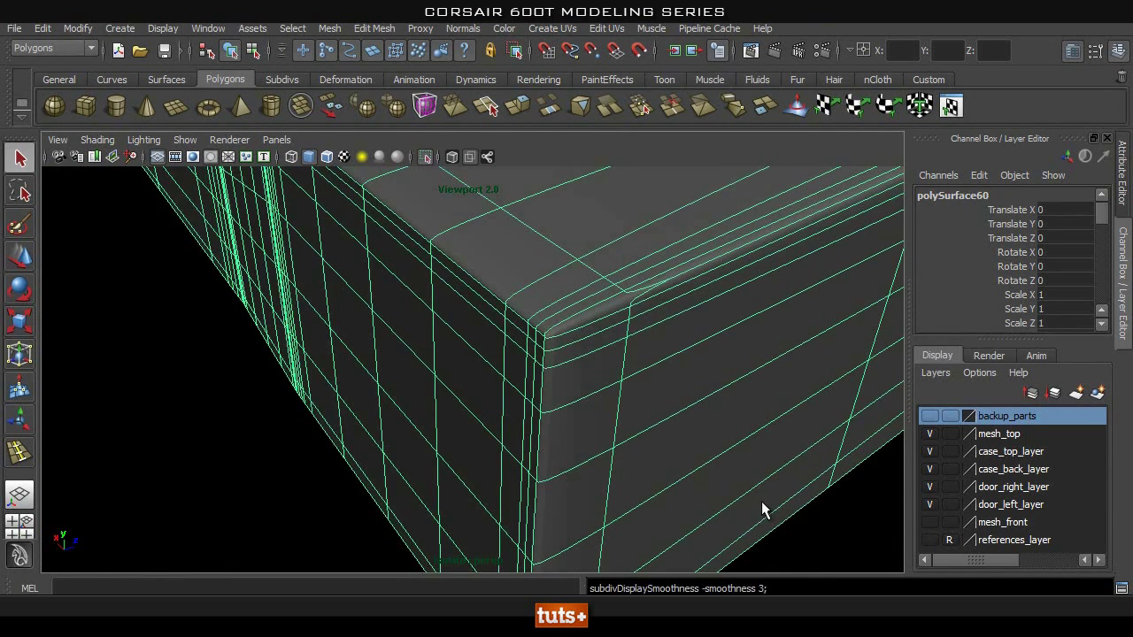
left_click(832, 535)
left_click_drag(653, 419, 414, 407, "alt")
scroll(414, 409, "up", 3)
middle_click_drag(413, 411, 407, 441, "alt")
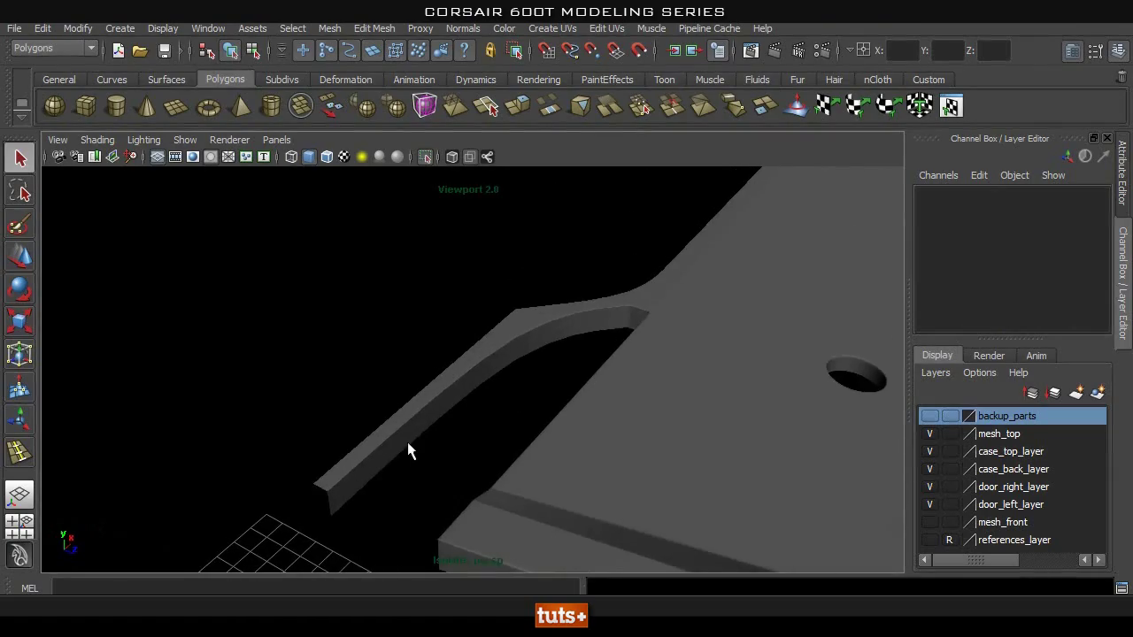
left_click(533, 330)
key("1")
Insert an edge loop across the border strip and wall, close to the inner corner with the short wall beside the panel.
middle_click_drag(532, 330, 509, 416, "alt")
right_click_drag(407, 435, 586, 448, "alt")
left_click_drag(587, 448, 518, 432, "alt")
middle_click_drag(518, 432, 523, 460, "alt")
mouse_move(522, 460)
right_mouse_down("alt")
mouse_move(569, 460)
mouse_move(506, 468)
right_mouse_up("alt")
middle_click_drag(493, 490, 538, 429, "alt")
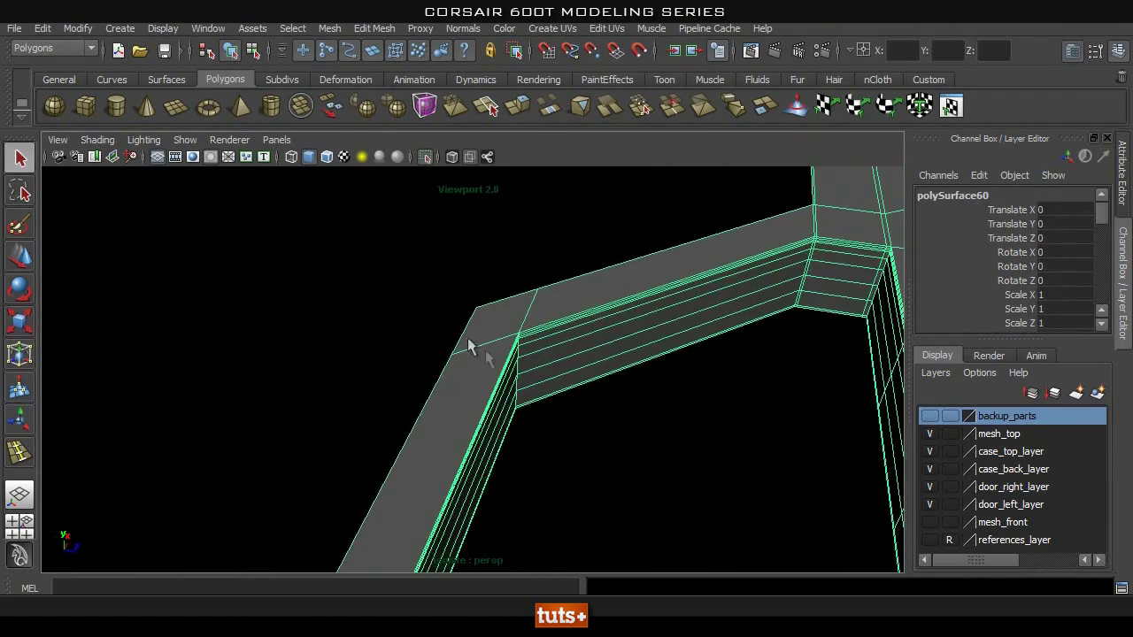
left_click(374, 29)
left_click(450, 190)
left_click_drag(449, 189, 641, 363, "alt")
middle_click_drag(301, 441, 447, 352, "alt")
right_click_drag(407, 377, 529, 397, "alt")
left_click_drag(535, 398, 560, 380, "alt")
left_click_drag(500, 236, 537, 288, "alt")
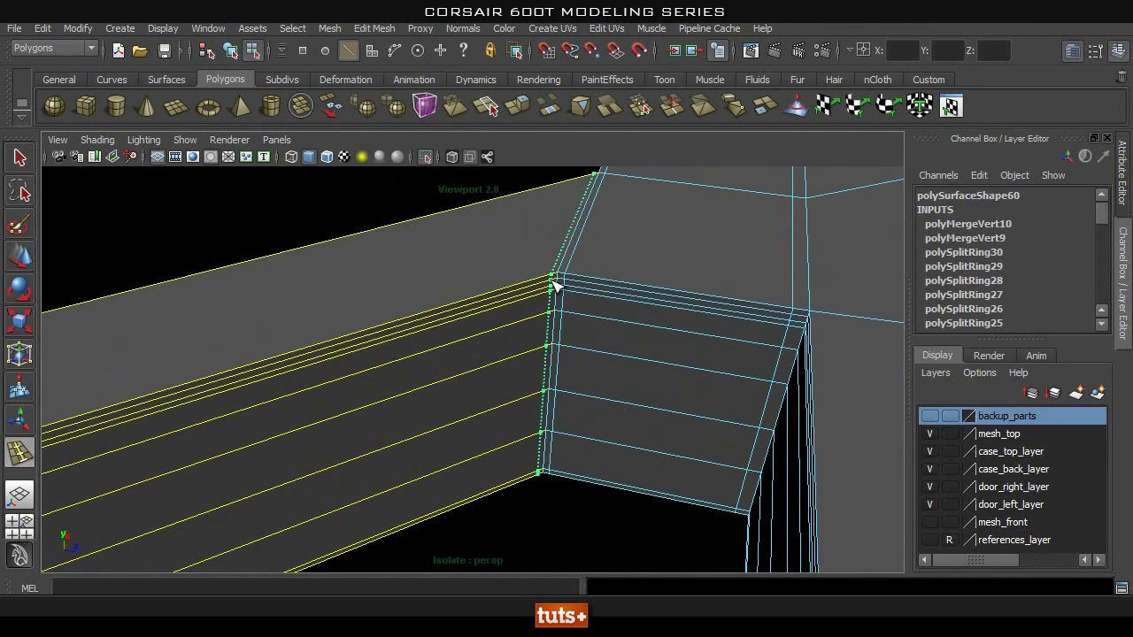
left_click_drag(546, 285, 549, 287)
Insert supporting edge loops close to both sides of the bend where the border's two long strips meet.
left_click_drag(652, 329, 453, 358, "alt")
middle_click_drag(454, 359, 591, 357, "alt")
right_click_drag(375, 380, 1027, 413, "alt")
left_click_drag(561, 358, 534, 385, "alt")
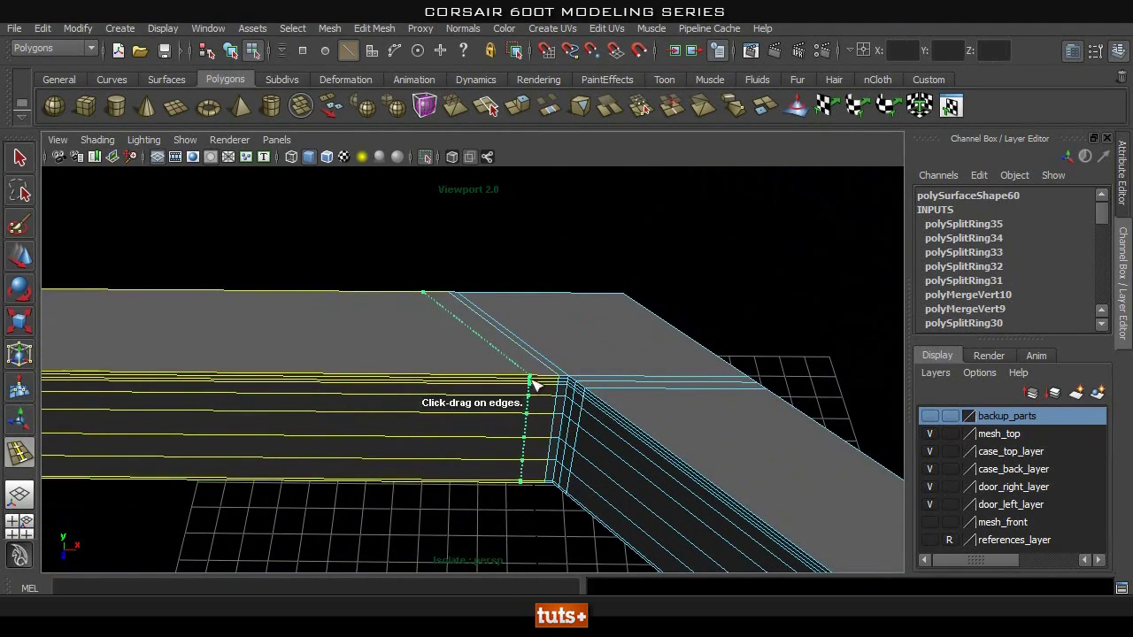
left_click_drag(763, 411, 762, 413)
Insert edge loops close to the outer edges of the border strips that meet at the bend.
left_click_drag(761, 412, 558, 416, "alt")
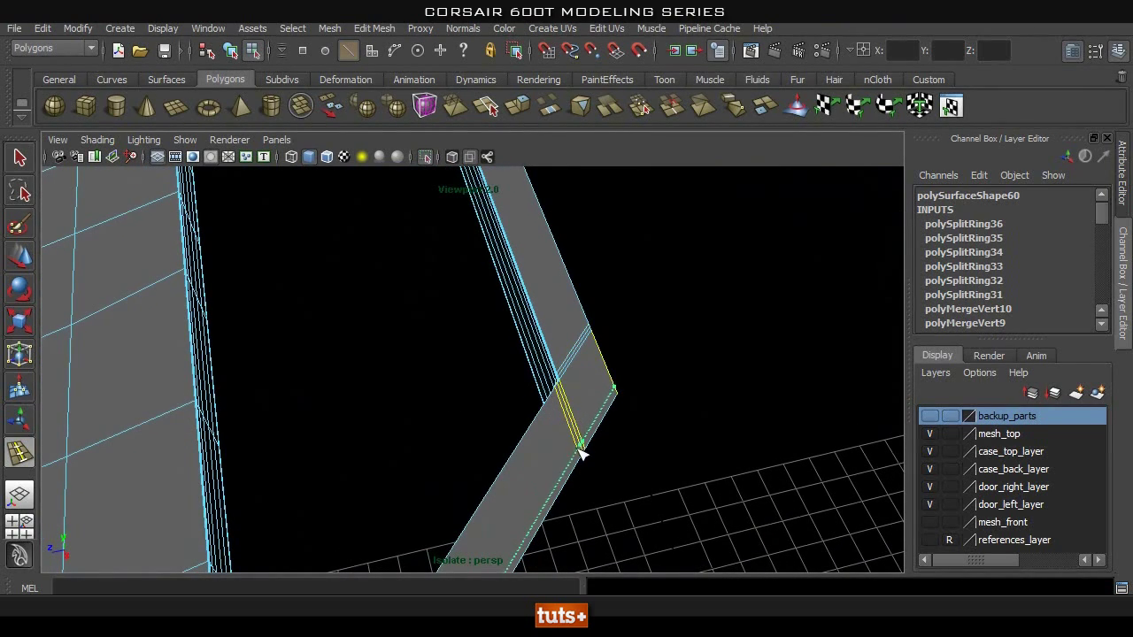
left_click_drag(581, 457, 582, 457)
left_click_drag(582, 457, 734, 441, "alt")
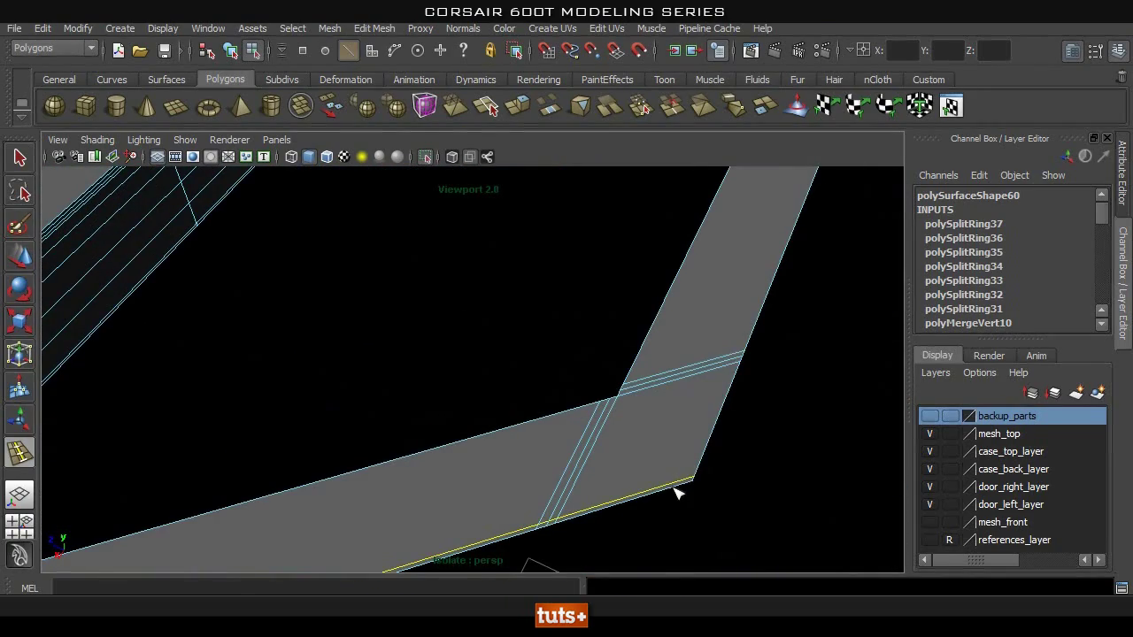
left_click_drag(834, 499, 834, 499)
Insert an edge loop close to the inner edge of the border strip, placed from the strip's open end.
left_click_drag(834, 499, 551, 415, "alt")
middle_click_drag(551, 415, 523, 319, "alt")
middle_click_drag(656, 383, 511, 387, "alt")
left_click_drag(511, 387, 681, 350, "alt")
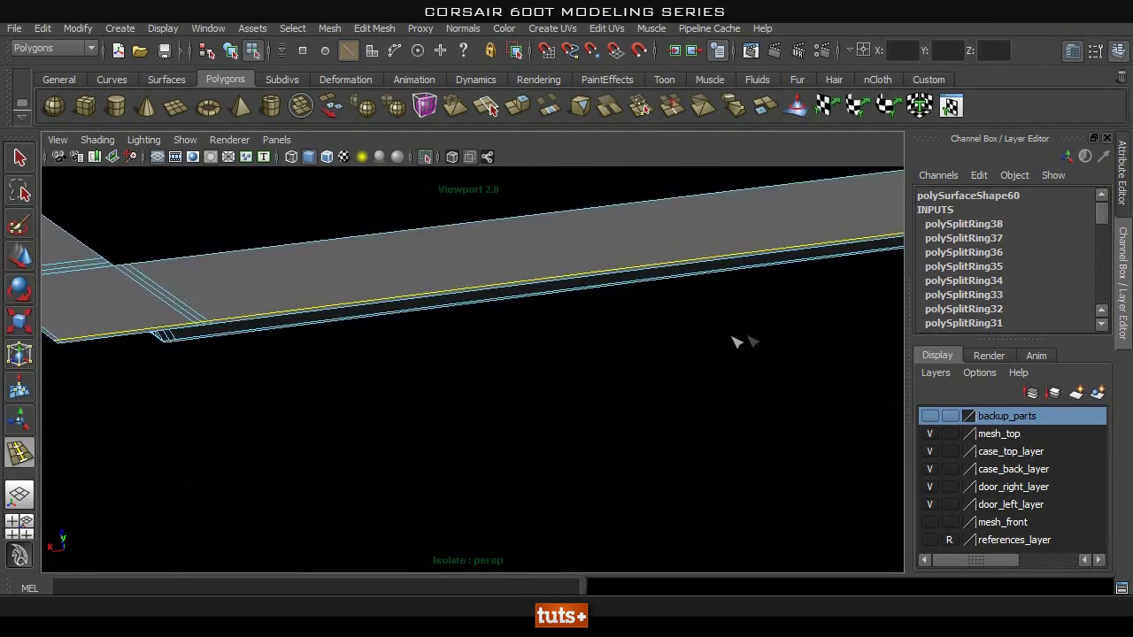
middle_click_drag(680, 351, 266, 411, "alt")
left_click_drag(266, 411, 534, 308, "alt")
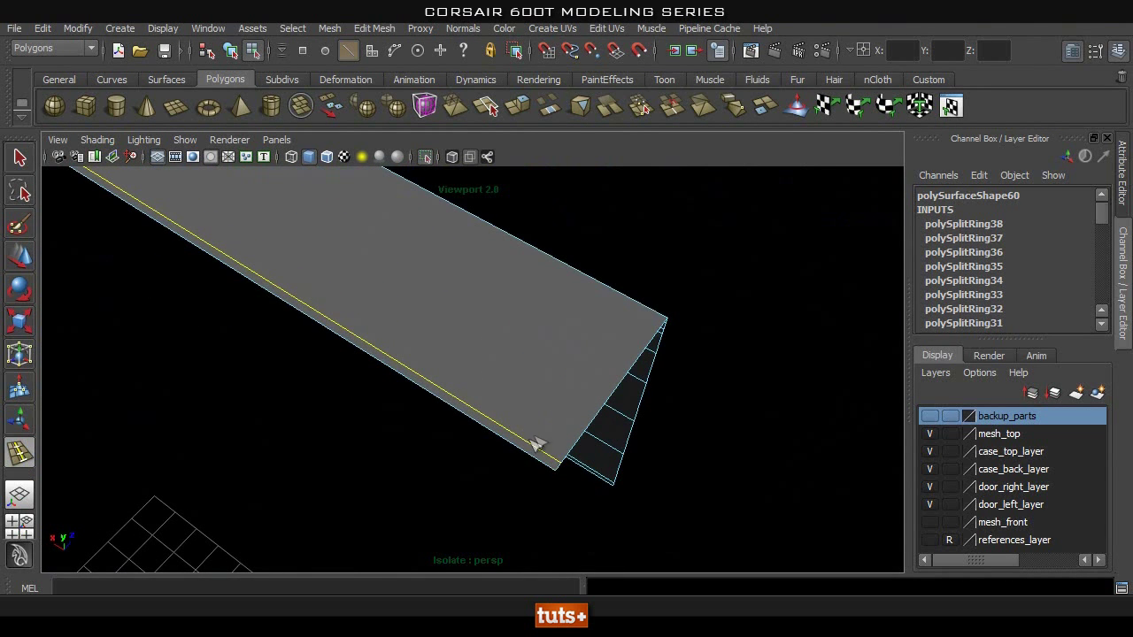
middle_click_drag(534, 309, 617, 356, "alt")
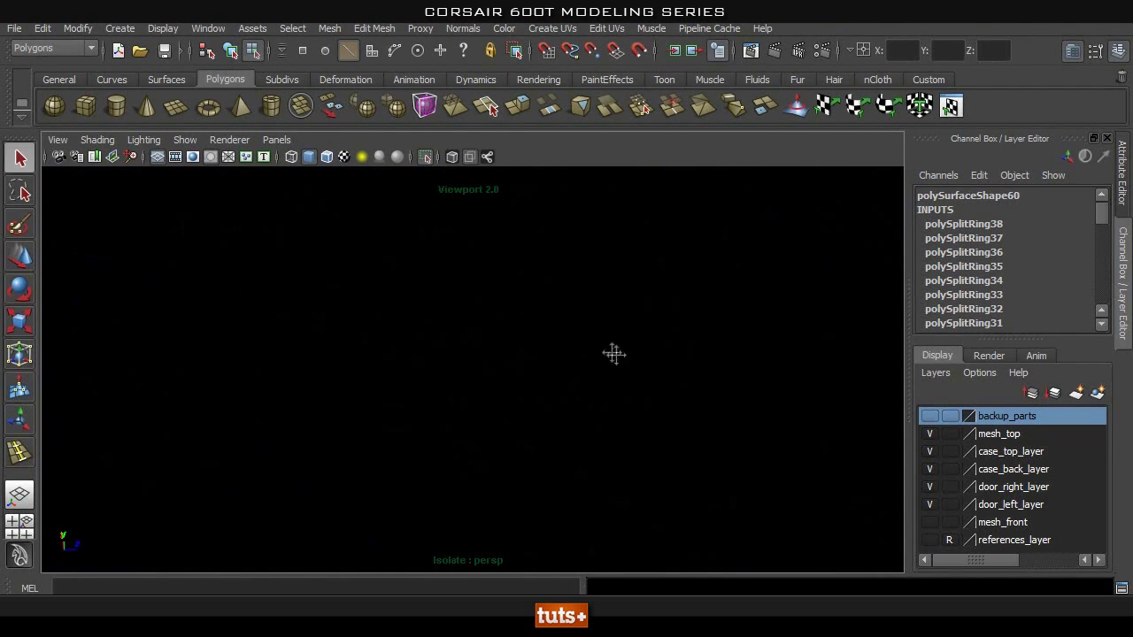
right_click_drag(594, 385, 381, 376, "alt")
middle_click_drag(450, 304, 663, 489, "alt")
right_click_drag(421, 363, 786, 378, "alt")
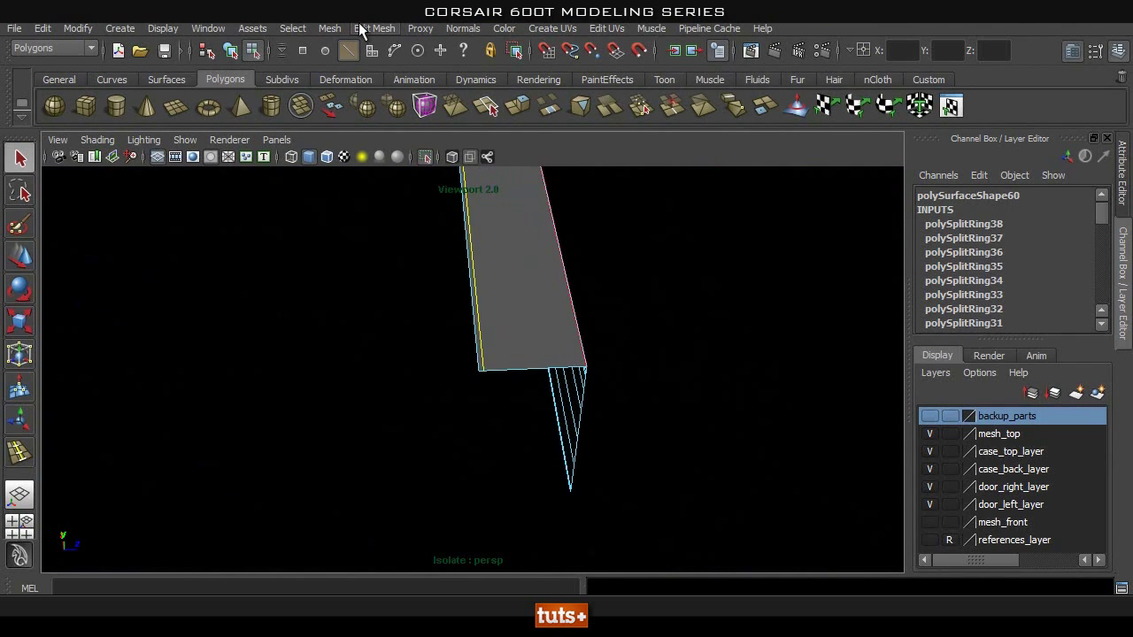
left_click(361, 29)
left_click(437, 201)
left_click_drag(522, 381, 585, 396, "alt")
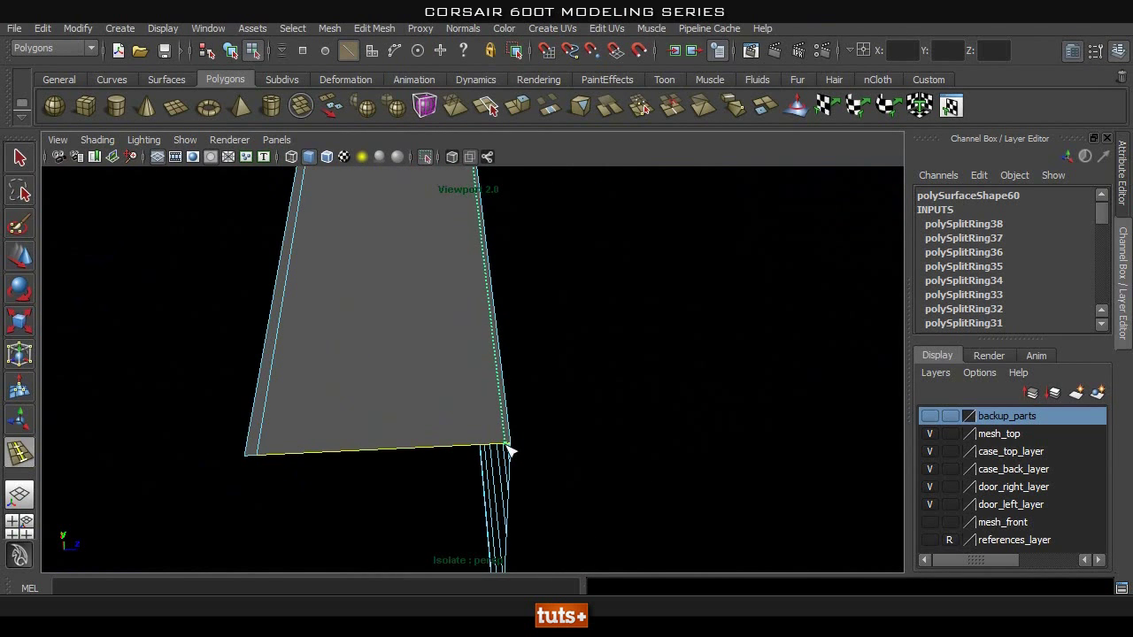
left_click_drag(579, 450, 577, 469, "alt")
middle_click_drag(577, 470, 610, 466, "alt")
Return to object mode and check the border in smooth preview, then switch back to the unsmoothed display.
key("q")
right_click_drag(557, 413, 628, 284)
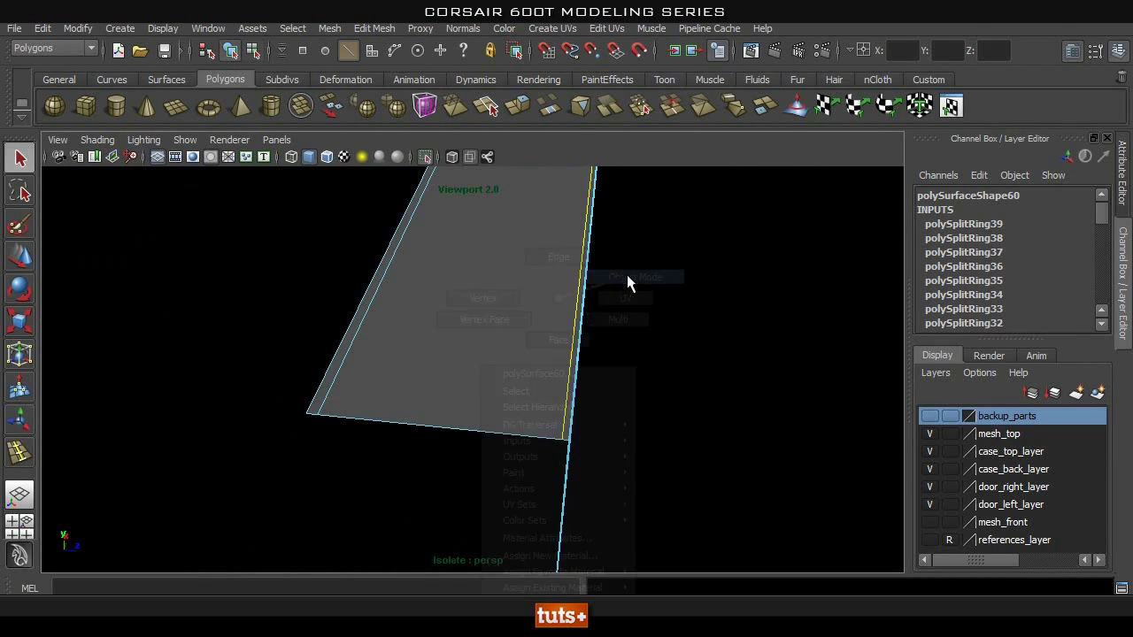
left_click(570, 377)
key("3")
left_click(686, 400)
mouse_move(686, 400)
left_mouse_down("alt")
mouse_move(539, 374)
mouse_move(525, 354)
mouse_move(534, 448)
mouse_move(620, 425)
mouse_move(523, 425)
mouse_move(539, 452)
mouse_move(685, 412)
left_mouse_up("alt")
middle_click_drag(685, 413, 411, 401, "alt")
left_click(613, 369)
key("1")
Insert an edge loop on each side of the edge line running across the panel from the cutout's inner corner.
middle_click_drag(622, 345, 510, 440, "alt")
right_click_drag(292, 399, 1021, 478, "alt")
middle_click_drag(563, 469, 563, 447, "alt")
left_click_drag(564, 449, 513, 418, "alt")
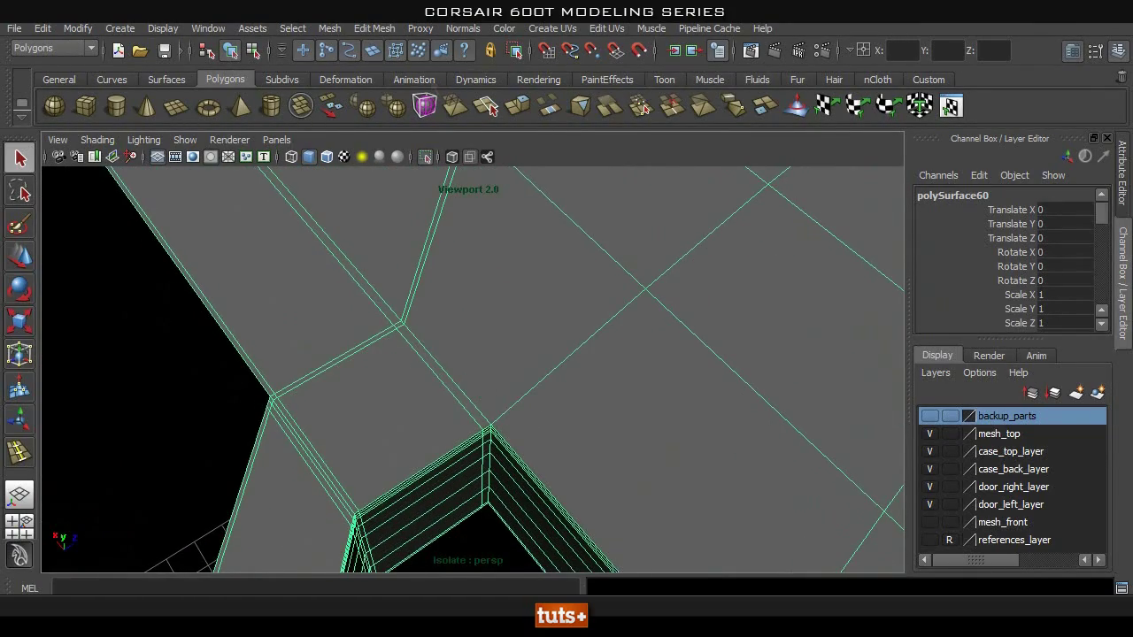
left_click(375, 28)
left_click(456, 189)
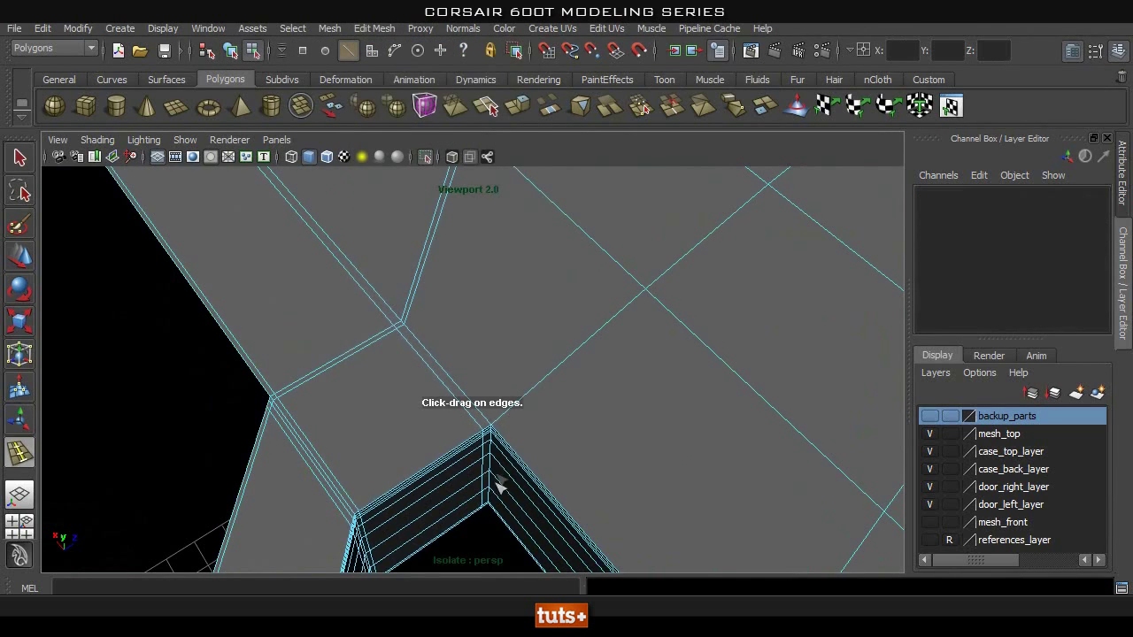
left_click_drag(513, 452, 500, 443)
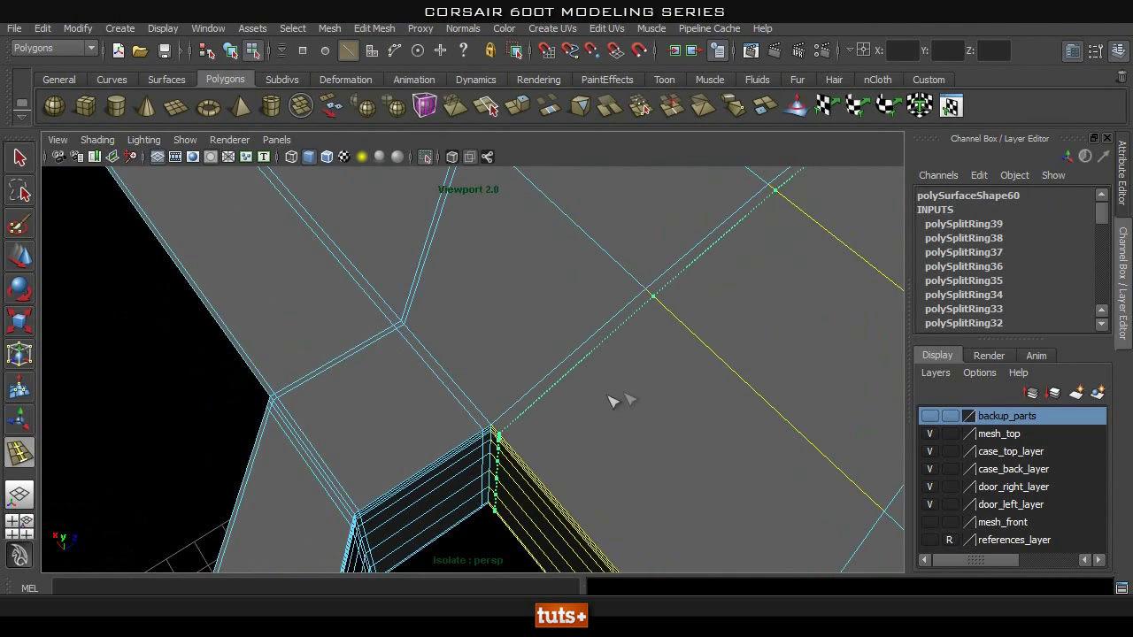
left_click_drag(575, 410, 679, 391)
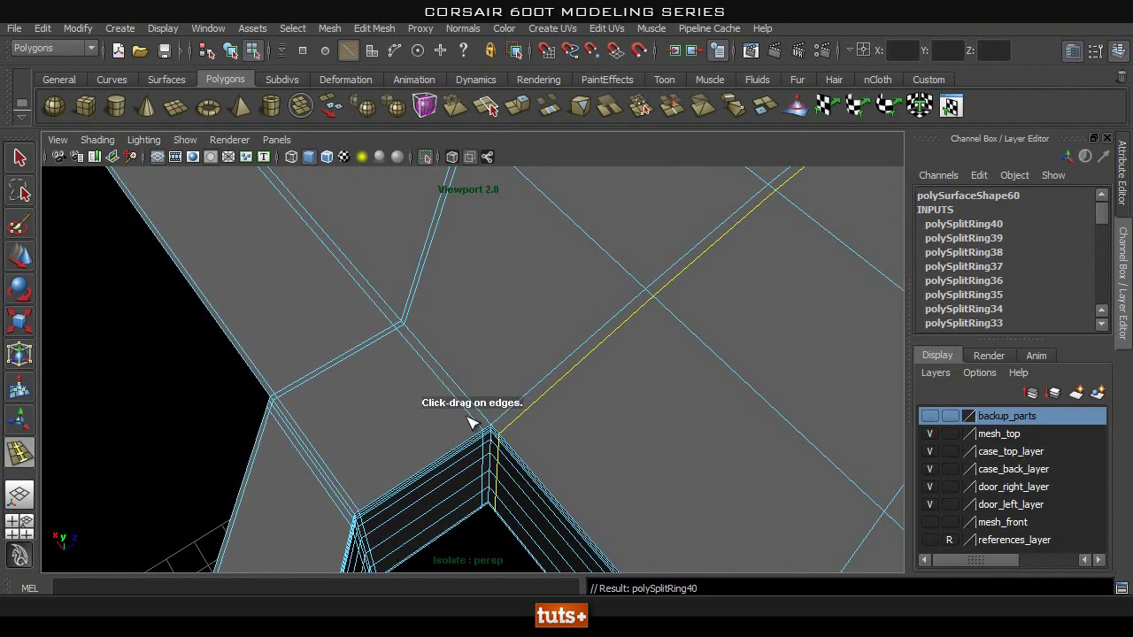
left_click_drag(477, 431, 480, 432)
Merge the two new loops' vertices into the original edge line at the first crossing edge beyond the cutout corner.
middle_click_drag(602, 349, 582, 377, "alt")
right_click_drag(582, 377, 560, 378, "alt")
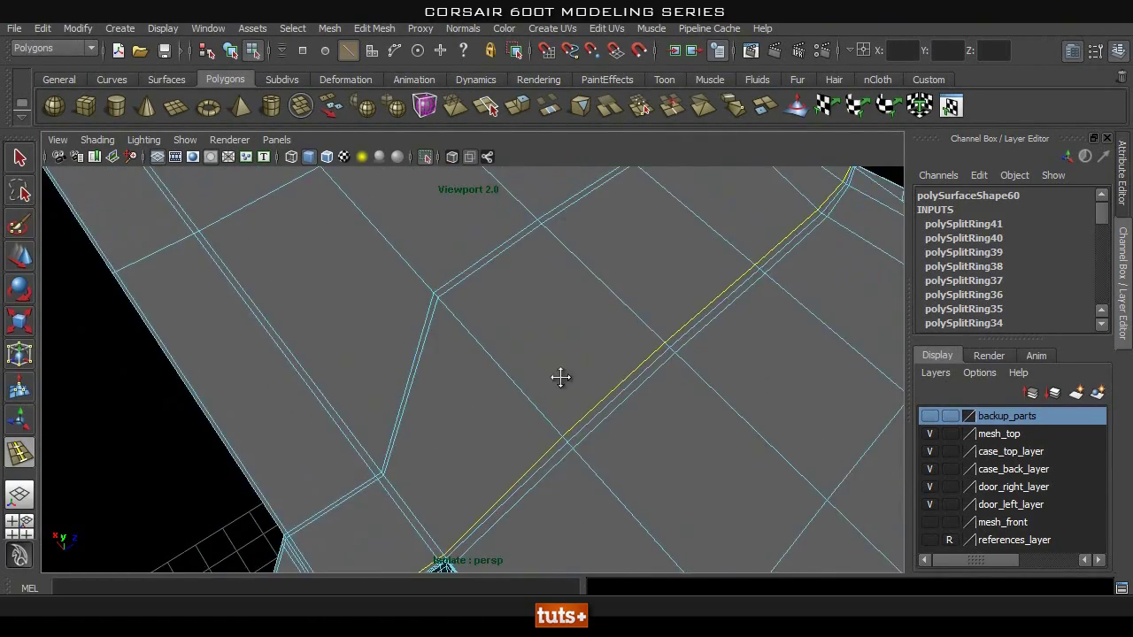
scroll(560, 378, "down", 10)
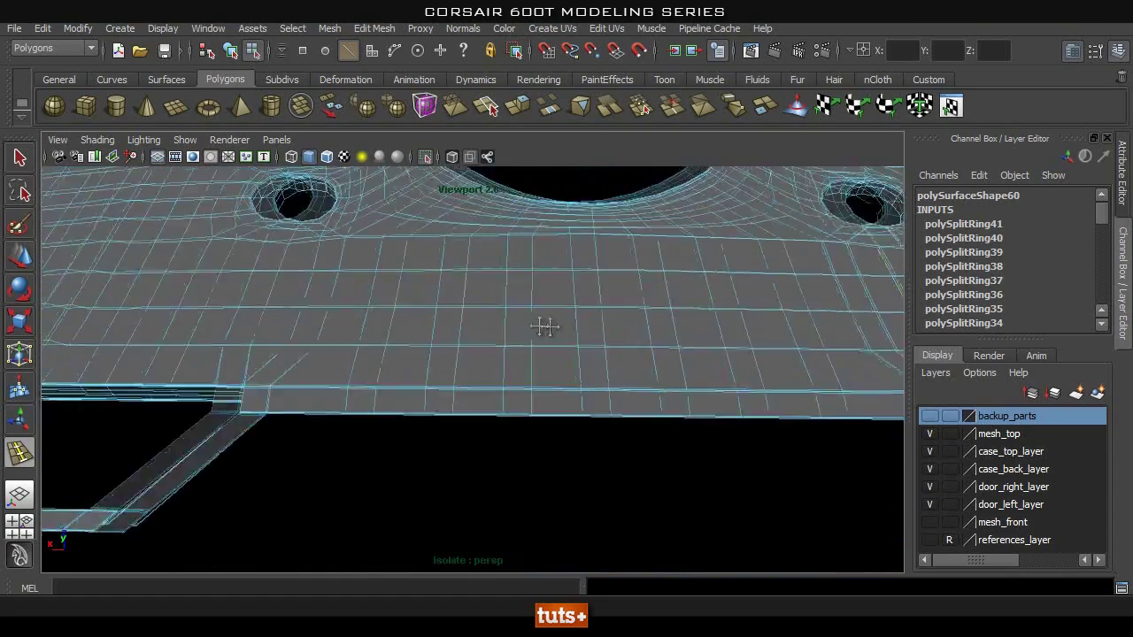
middle_click_drag(539, 326, 732, 350, "alt")
right_click_drag(309, 405, 579, 457, "alt")
left_click_drag(578, 457, 485, 400, "alt")
left_click(375, 29)
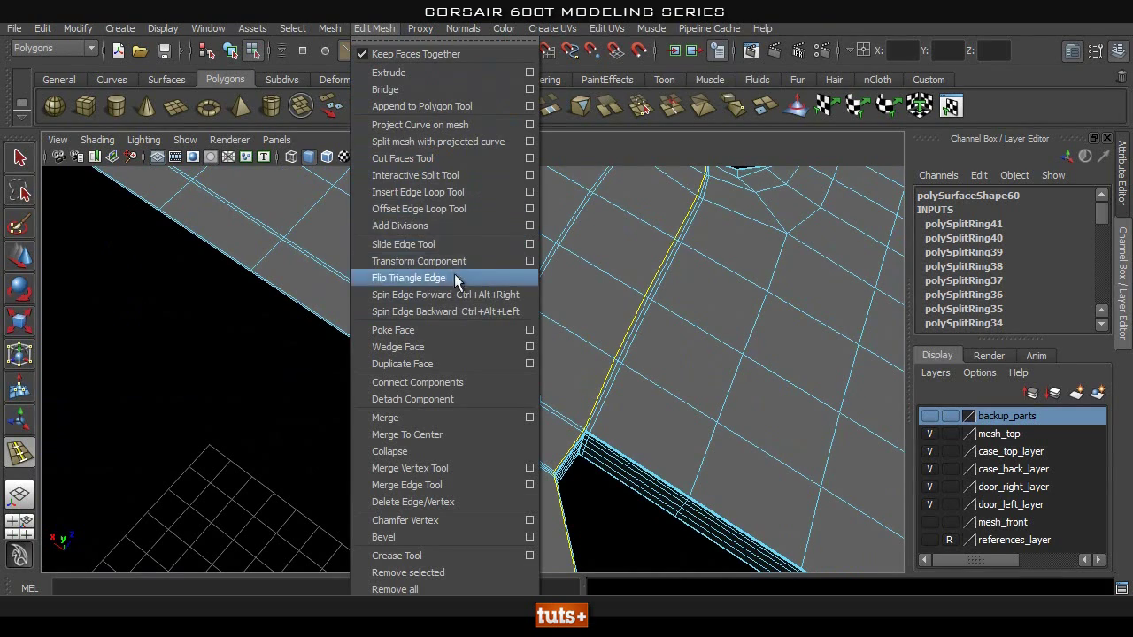
left_click(439, 472)
middle_click_drag(621, 408, 545, 452, "alt")
right_click_drag(545, 452, 650, 442, "alt")
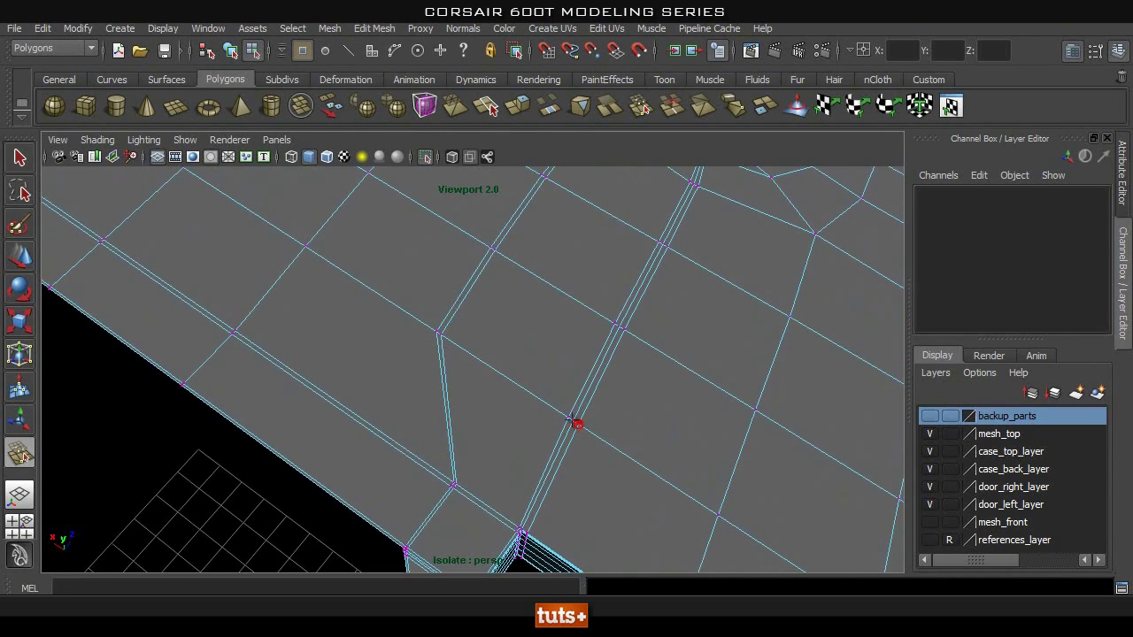
left_click_drag(574, 423, 560, 409)
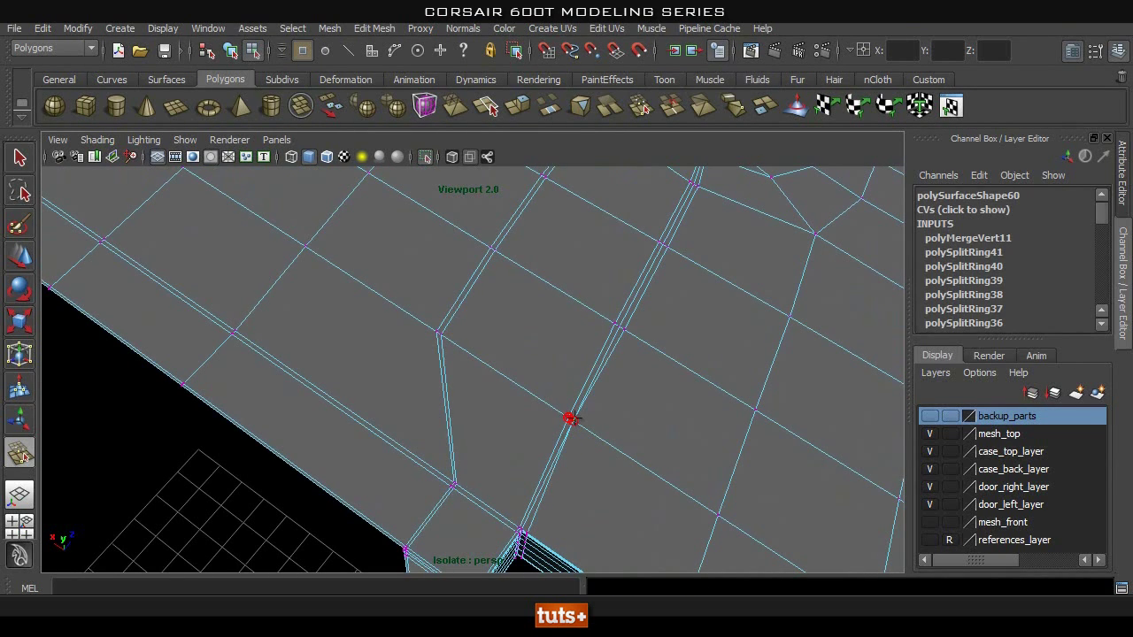
middle_click_drag(567, 302, 490, 373, "alt")
Delete the extra edge line running from the merged crossing vertex across the panel and into the round hole's inner wall.
key("q")
right_click_drag(489, 373, 494, 258)
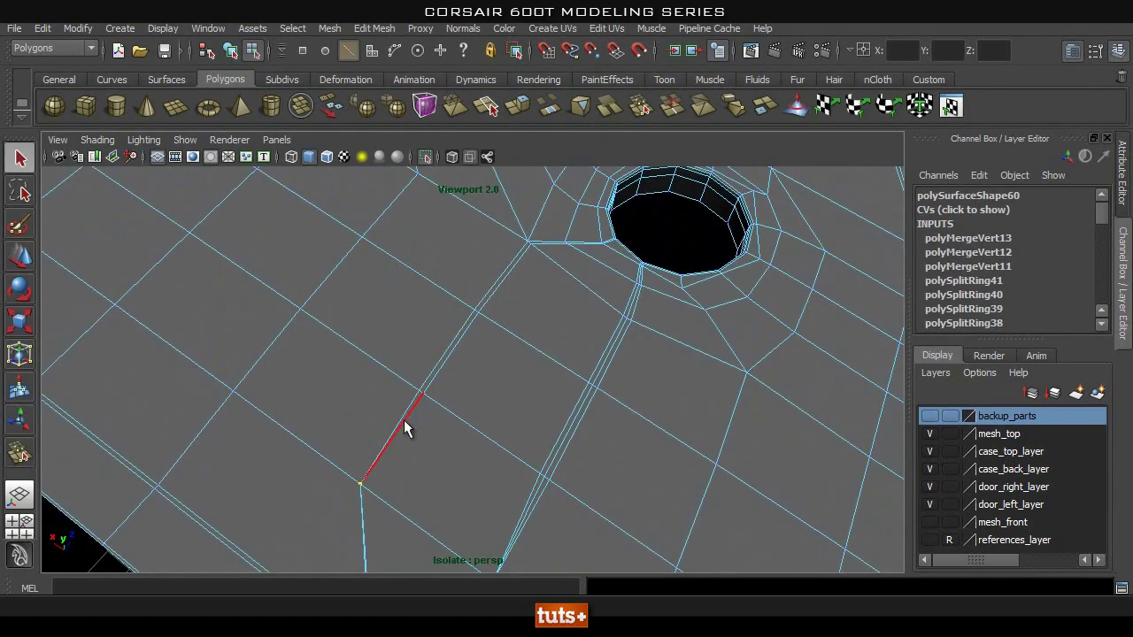
middle_click_drag(527, 303, 362, 405, "alt")
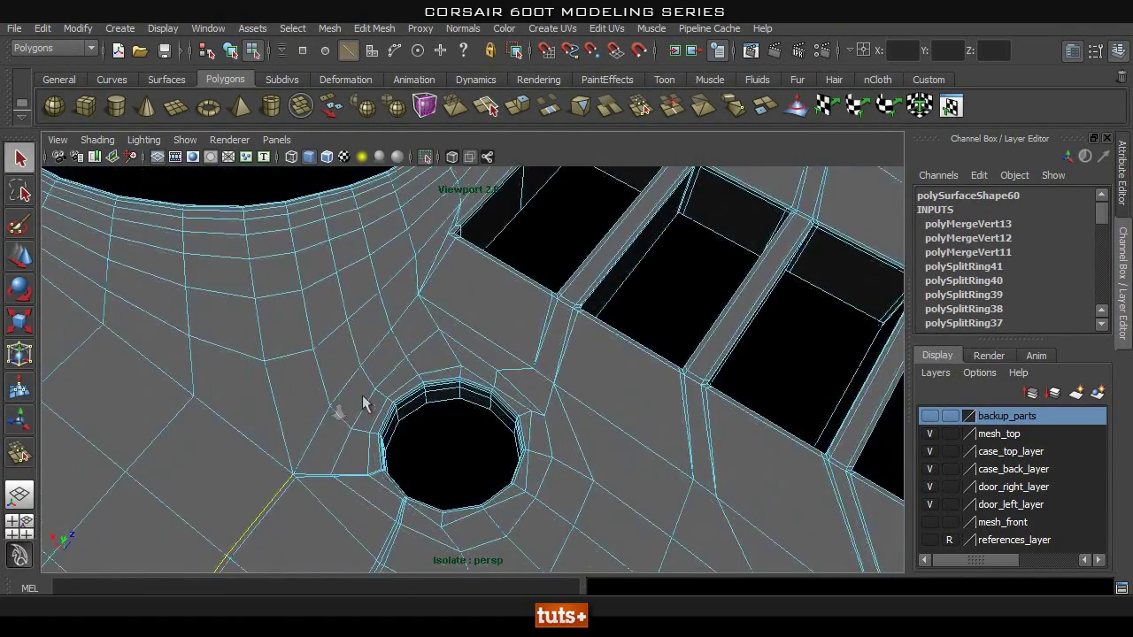
right_click_drag(362, 405, 310, 506, "alt")
middle_click_drag(310, 506, 361, 421, "alt")
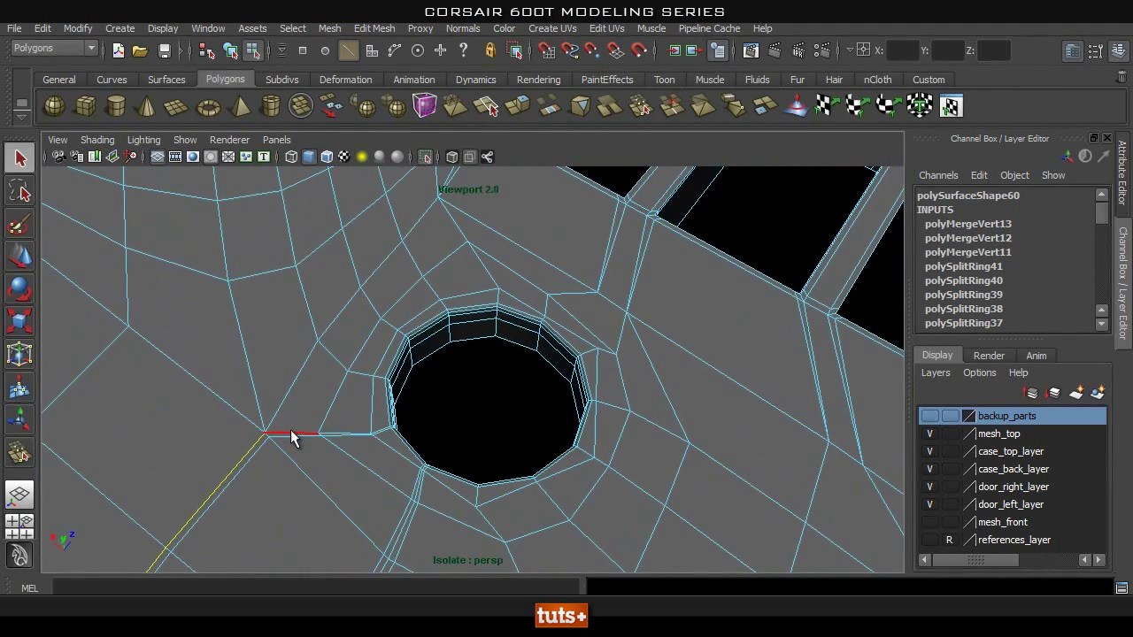
left_click(447, 423)
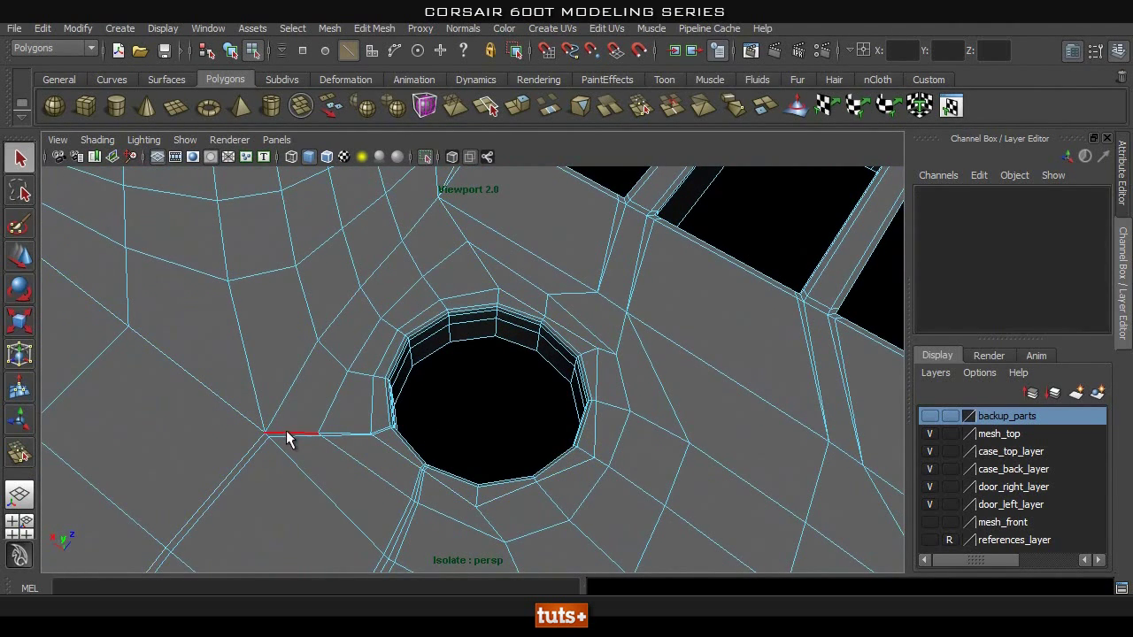
double_click(286, 437)
left_click_drag(514, 440, 438, 400, "alt")
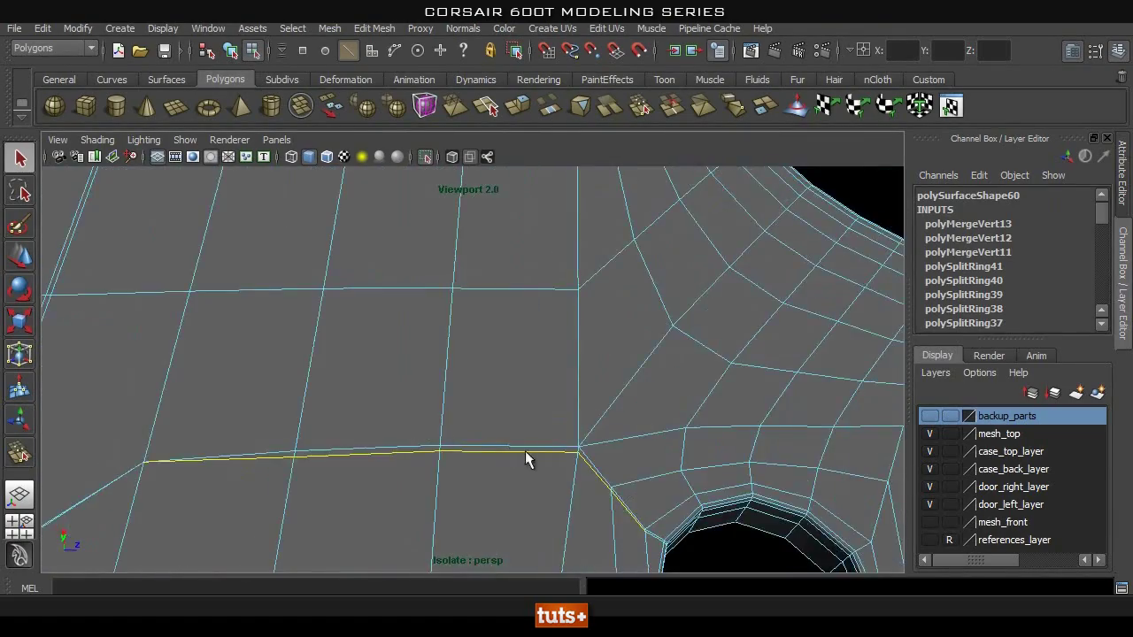
middle_click_drag(526, 457, 294, 306, "alt")
left_click_drag(293, 306, 372, 402, "alt")
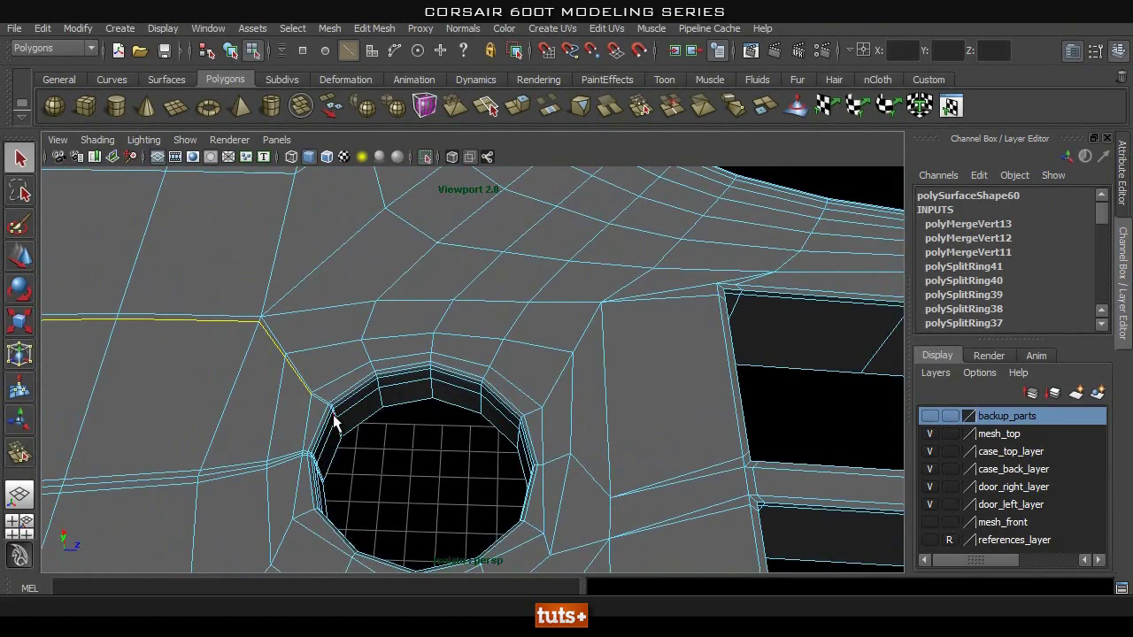
right_click_drag(193, 428, 324, 436, "alt")
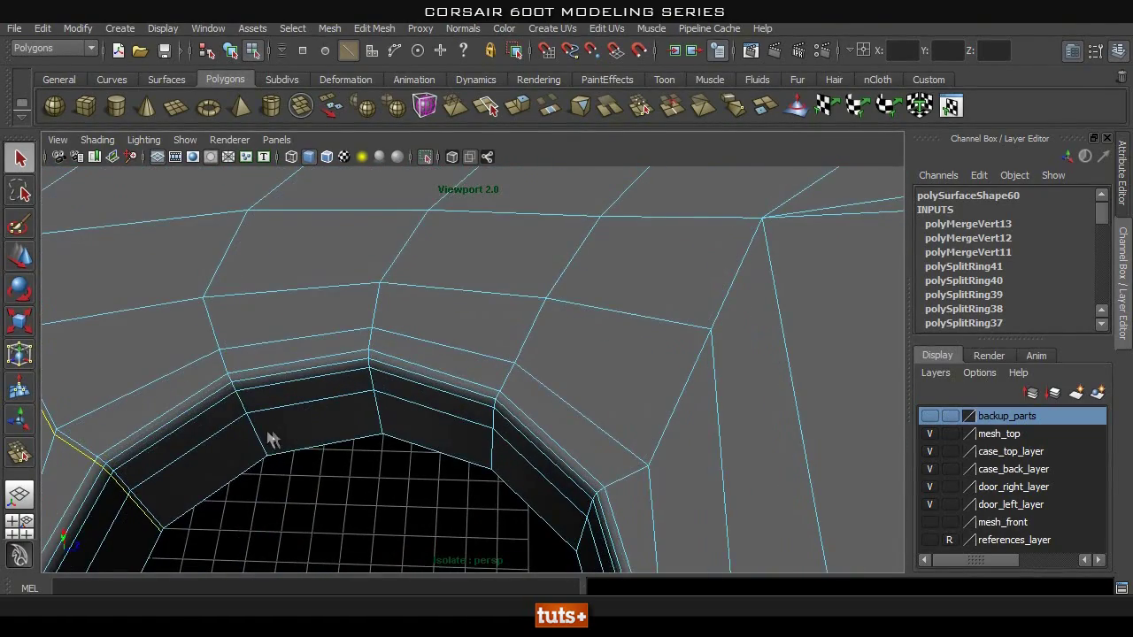
right_click_drag(257, 391, 256, 437, "shift")
right_click_drag(206, 411, 204, 412, "shift")
Delete the two extra edge lines flanking the neighbouring panel line that meets the round hole, including their continuation around the hole.
right_click_drag(292, 409, 232, 390, "alt")
middle_click_drag(244, 391, 472, 371, "alt")
left_click(248, 435)
middle_click_drag(567, 452, 388, 445, "alt")
double_click(306, 412, "shift")
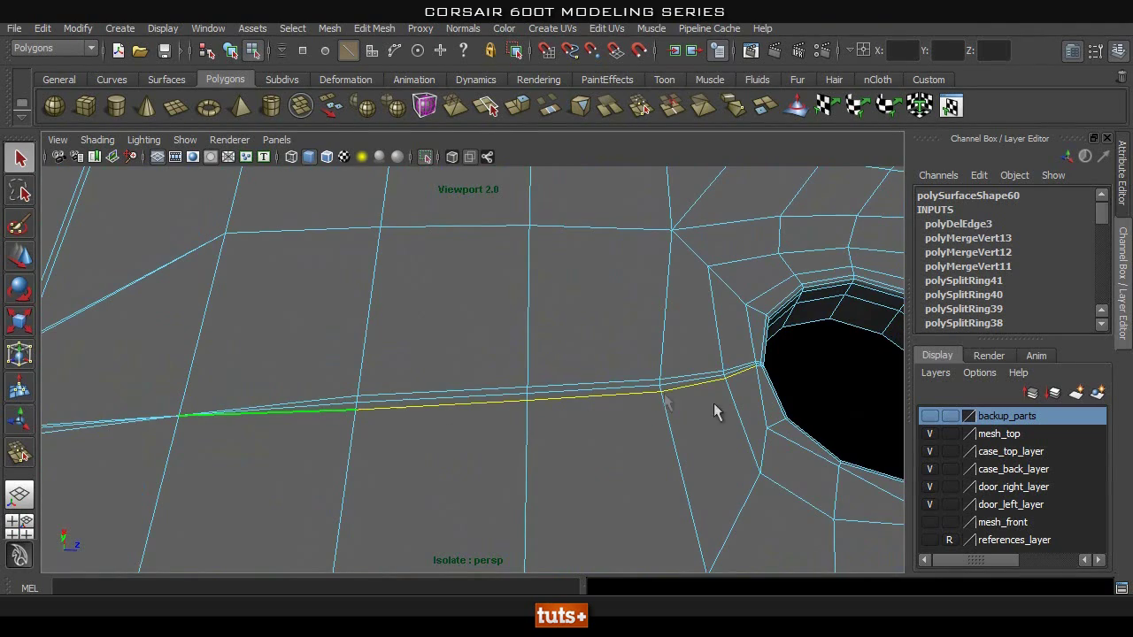
left_click_drag(841, 390, 765, 422, "alt")
middle_click_drag(841, 495, 703, 428, "alt")
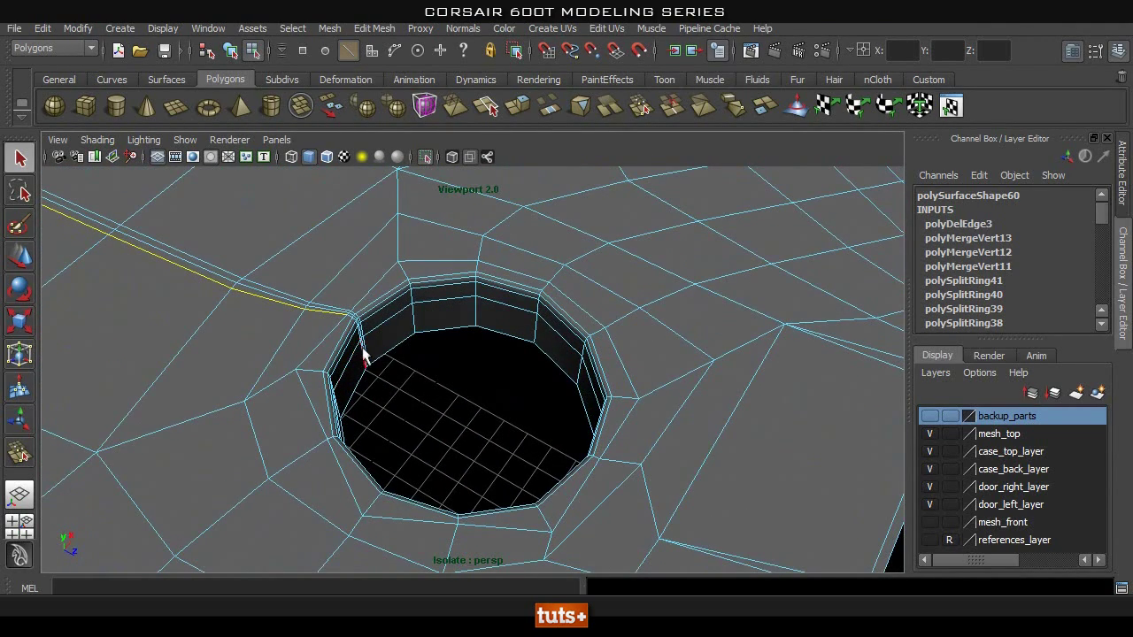
right_click_drag(363, 361, 355, 321, "shift")
double_click(286, 290, "shift")
right_click_drag(302, 270, 217, 286, "shift")
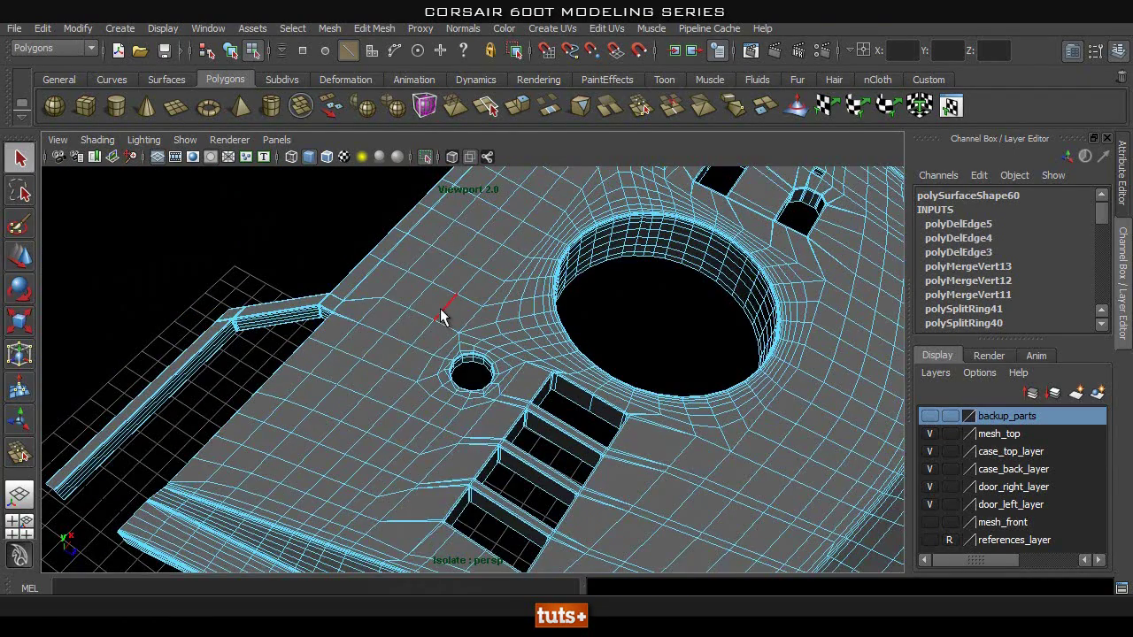
Return to object mode, switch the panel to smooth preview and leave isolation to show the rest of the case.
right_click_drag(441, 310, 341, 297)
left_click(417, 269)
key("3")
left_click(285, 243)
left_click_drag(341, 297, 310, 266, "alt")
middle_click_drag(311, 266, 385, 379, "alt")
right_click_drag(384, 378, 445, 357, "alt")
middle_click_drag(376, 354, 349, 386, "alt")
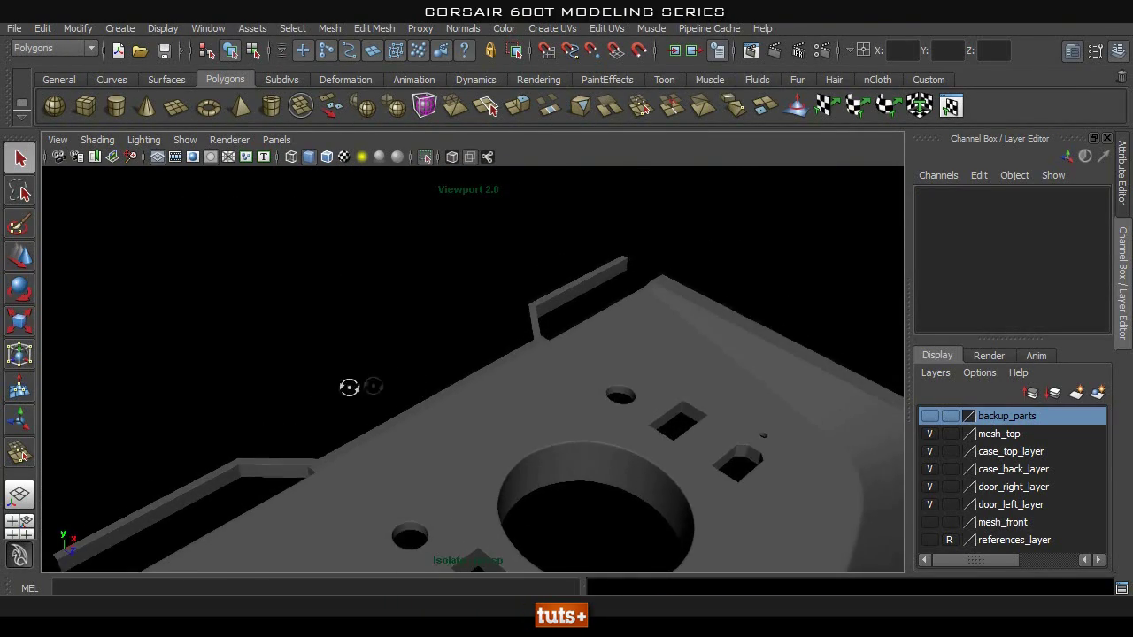
left_click_drag(348, 387, 475, 412, "alt")
middle_click_drag(476, 411, 713, 347, "alt")
left_click_drag(712, 347, 430, 177, "alt")
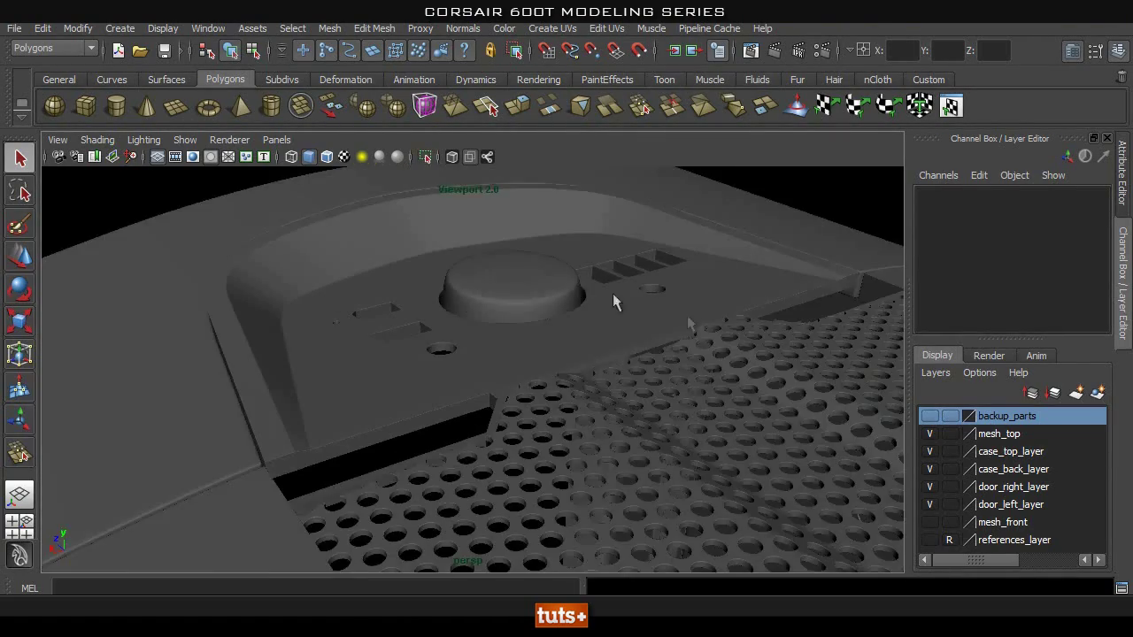
Examine how the control panel's border and its two front cutouts meet the perforated top mesh.
left_click_drag(614, 301, 510, 372, "alt")
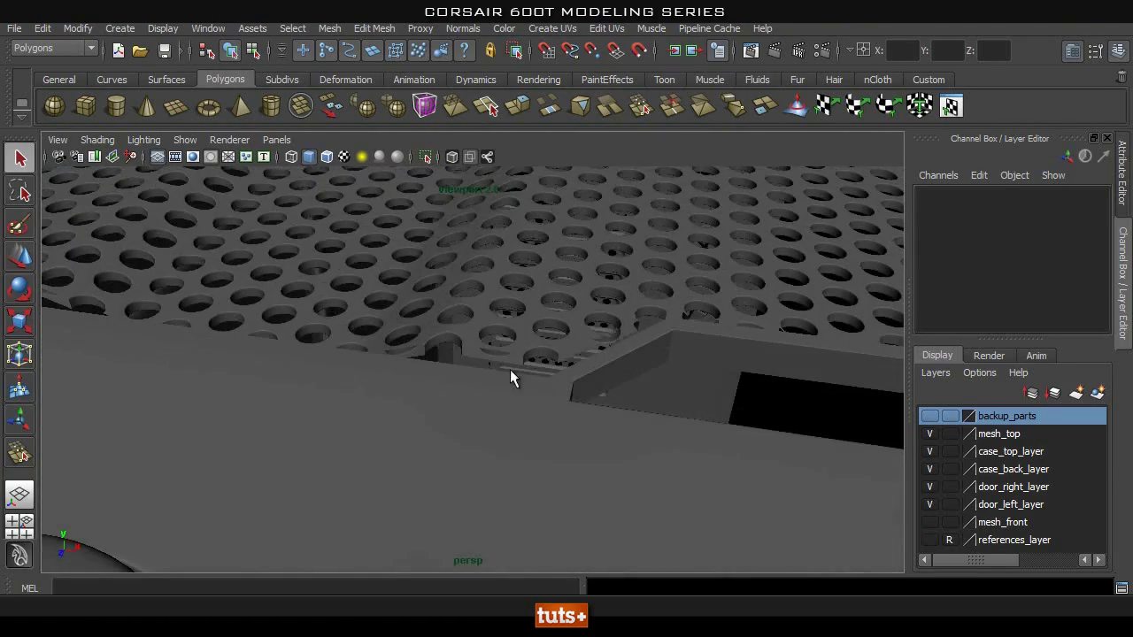
left_click_drag(433, 333, 518, 377, "alt")
left_click(367, 392)
left_click(571, 313)
middle_click_drag(362, 430, 442, 377, "alt")
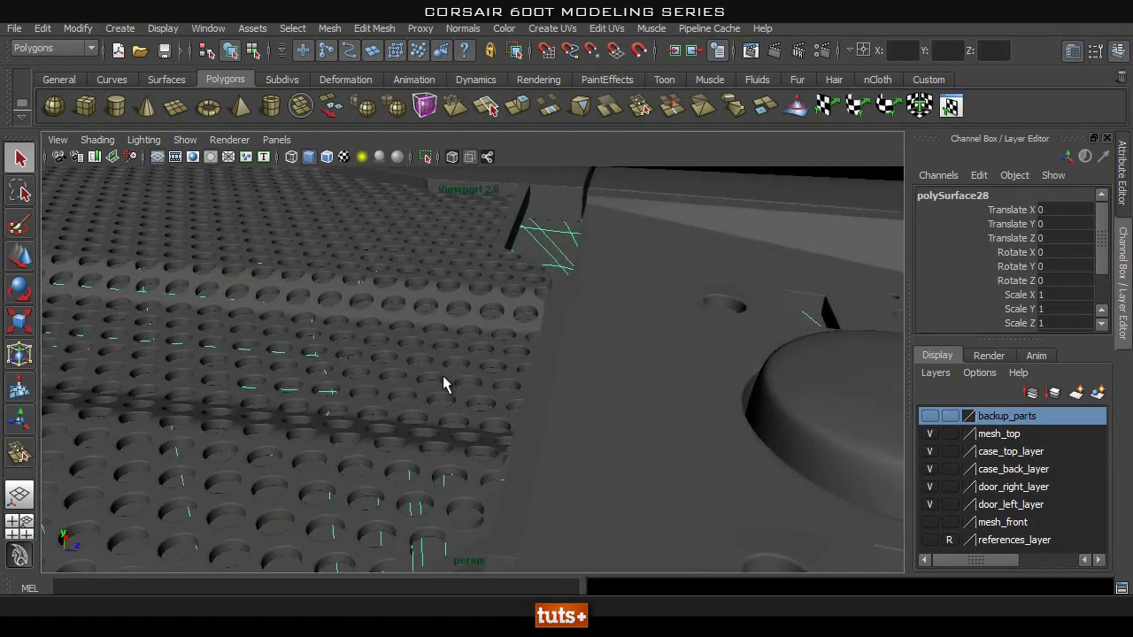
scroll(440, 384, "up", 2)
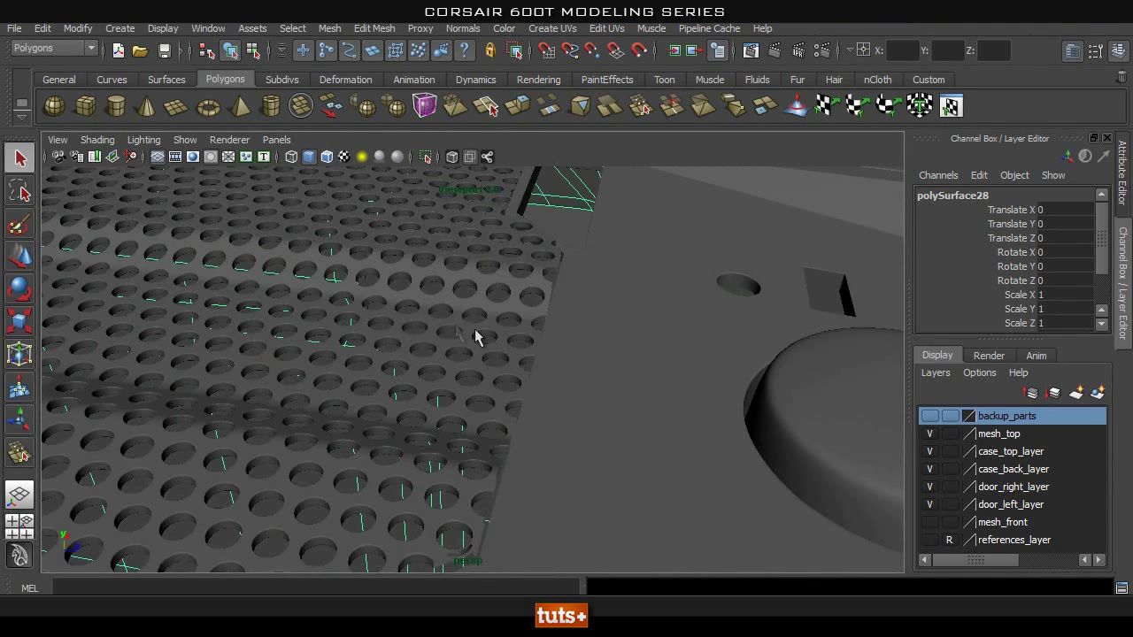
left_click_drag(466, 363, 452, 325, "alt")
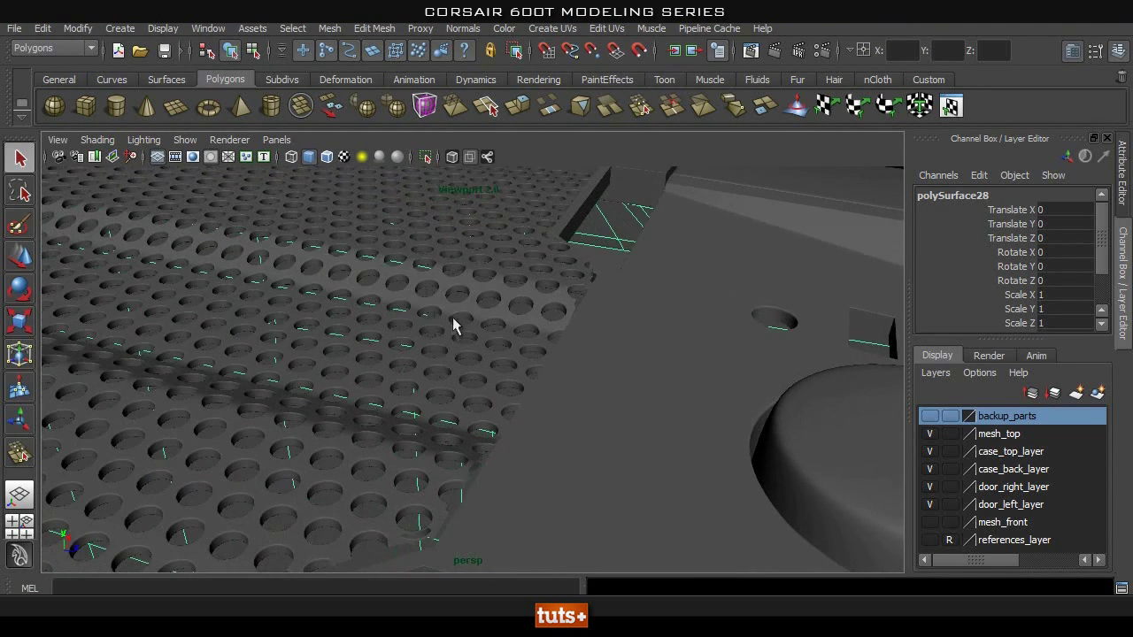
left_click_drag(505, 333, 599, 334, "alt")
middle_click_drag(599, 334, 425, 324, "alt")
right_click_drag(425, 324, 837, 370, "alt")
left_click_drag(837, 376, 568, 357, "alt")
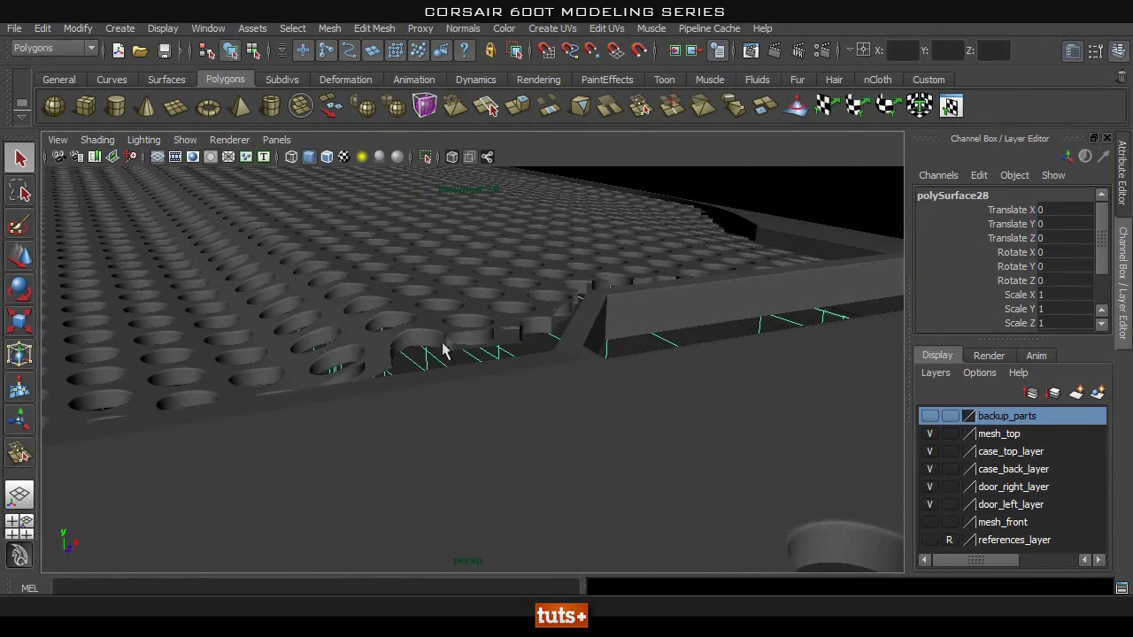
left_click_drag(758, 290, 364, 397, "alt")
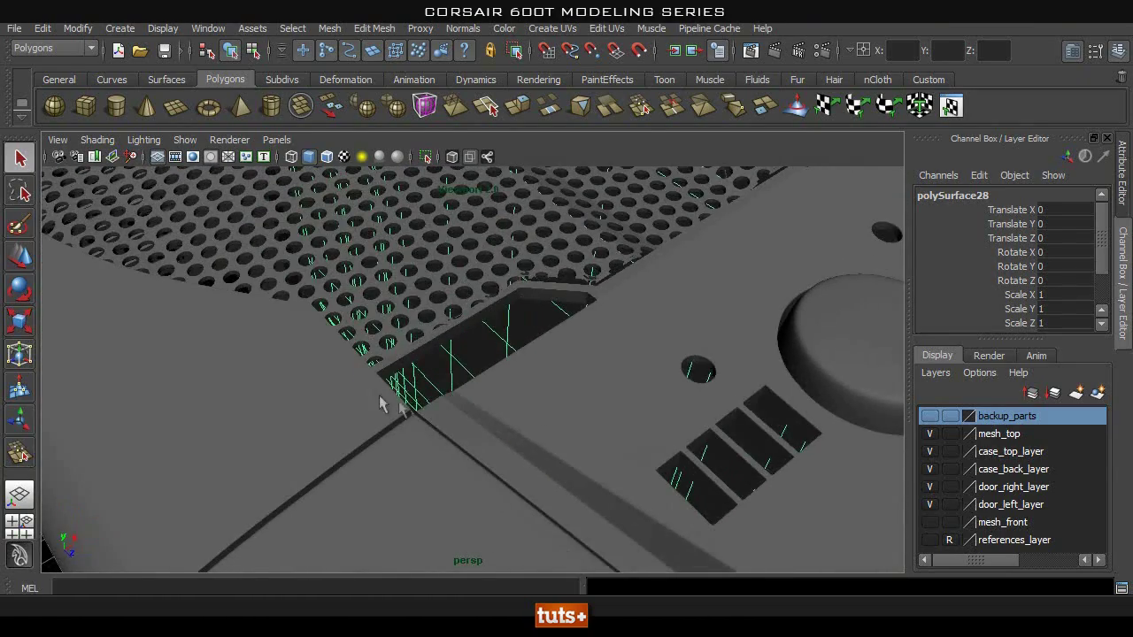
Create a long, low polygon cube in the empty space beside the case.
right_click_drag(649, 335, 527, 334, "alt")
left_click_drag(531, 339, 458, 350, "alt")
right_click_drag(457, 349, 447, 398, "alt")
middle_click_drag(447, 398, 509, 333, "alt")
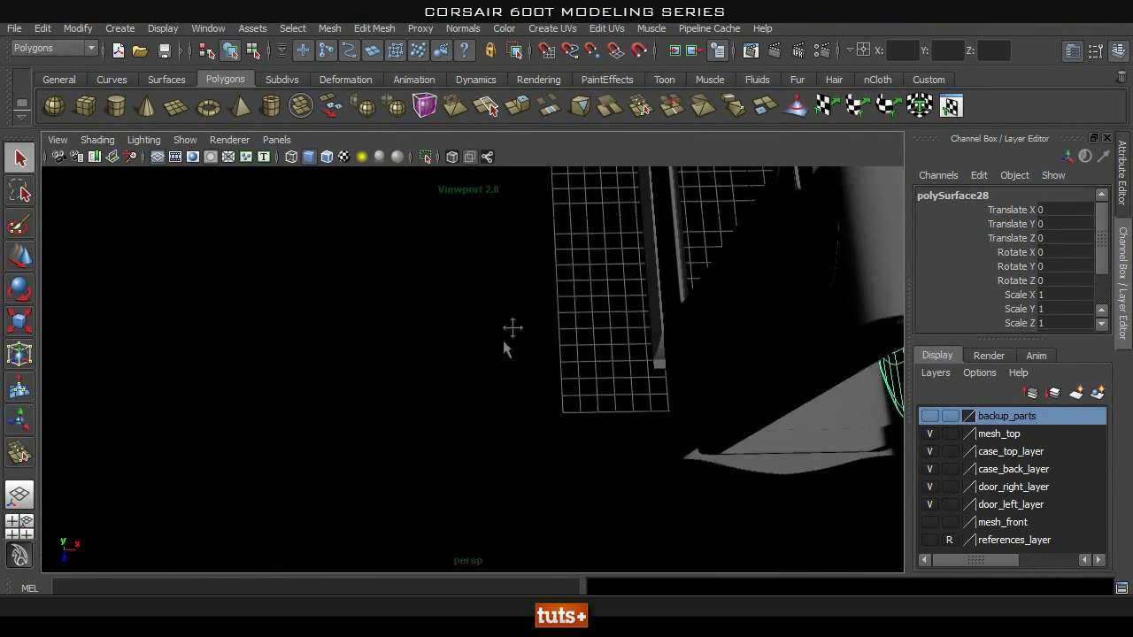
left_click(86, 107)
left_click_drag(290, 338, 518, 381)
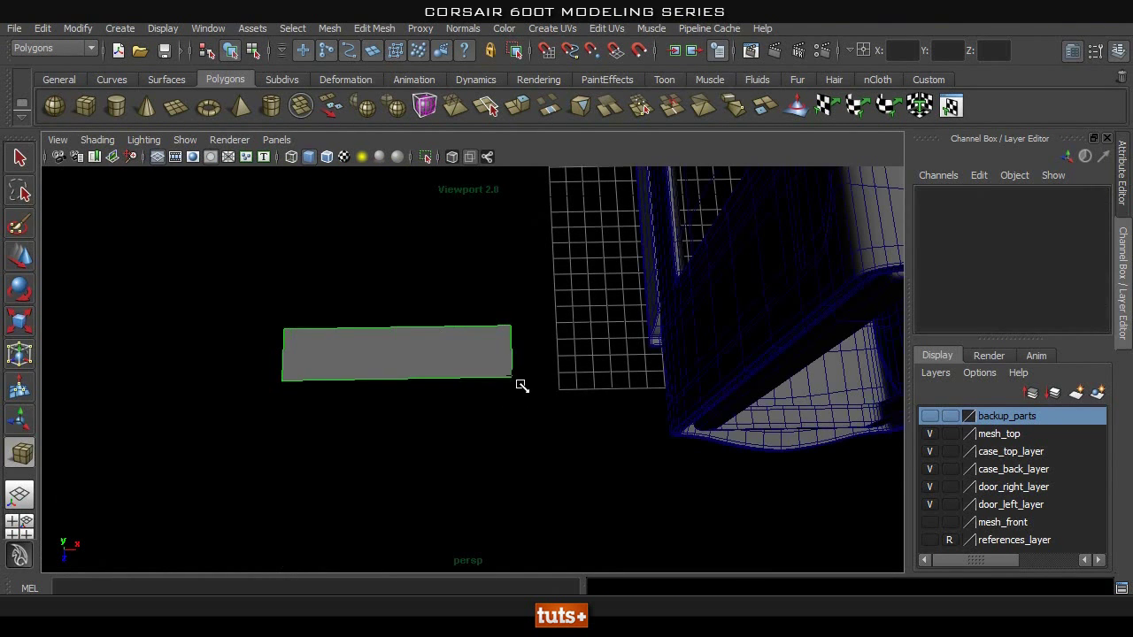
left_click_drag(472, 348, 472, 339)
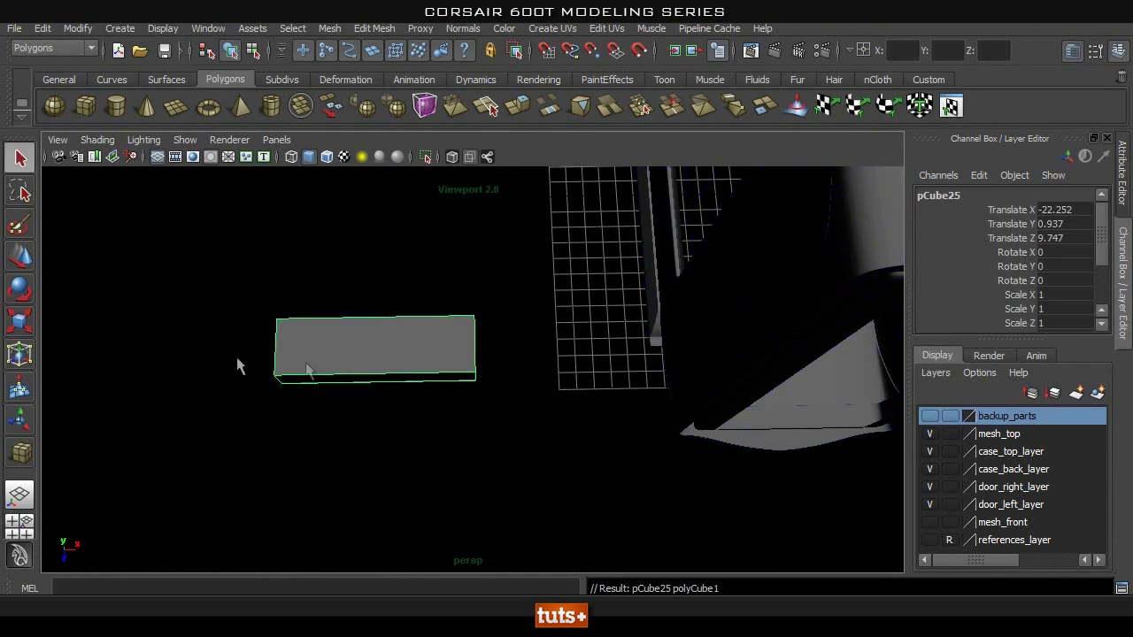
right_click_drag(306, 369, 466, 401, "alt")
middle_click_drag(337, 404, 372, 404, "alt")
left_click_drag(248, 394, 338, 363, "alt")
In the top view, pull the corner vertices at one end of the box outward along X to slant that end.
key("space")
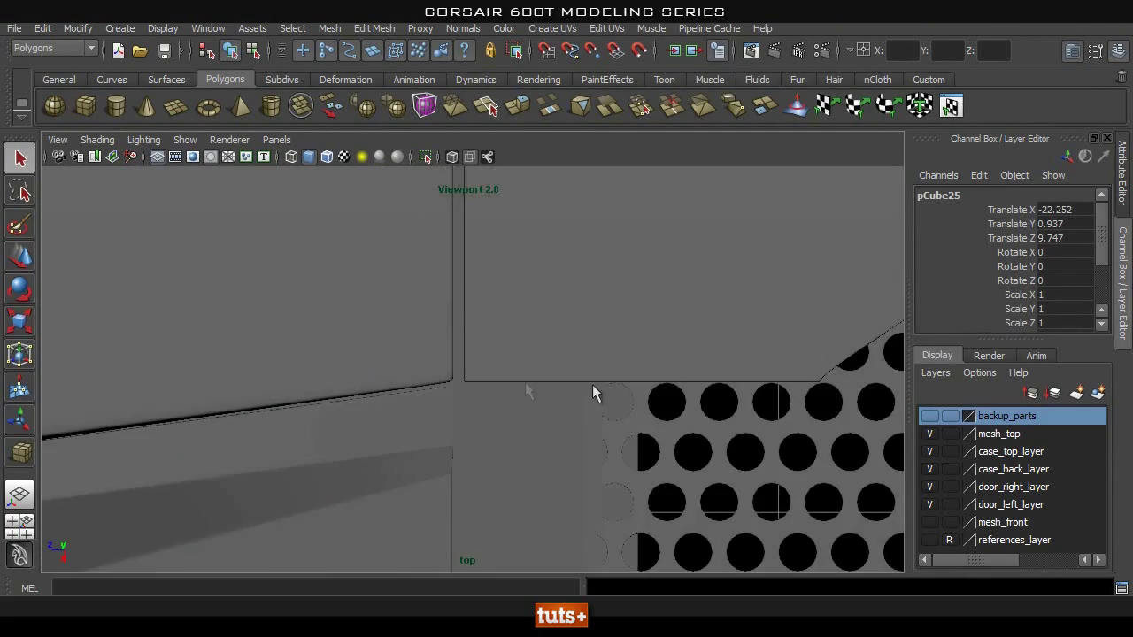
right_click_drag(528, 391, 174, 354, "alt")
middle_click_drag(507, 360, 681, 425, "alt")
middle_click_drag(339, 233, 453, 9, "alt")
right_click_drag(416, 376, 97, 376, "alt")
key("f")
right_click_drag(642, 375, 268, 350, "alt")
right_click_drag(469, 358, 345, 360, "alt")
middle_click_drag(475, 372, 469, 411, "alt")
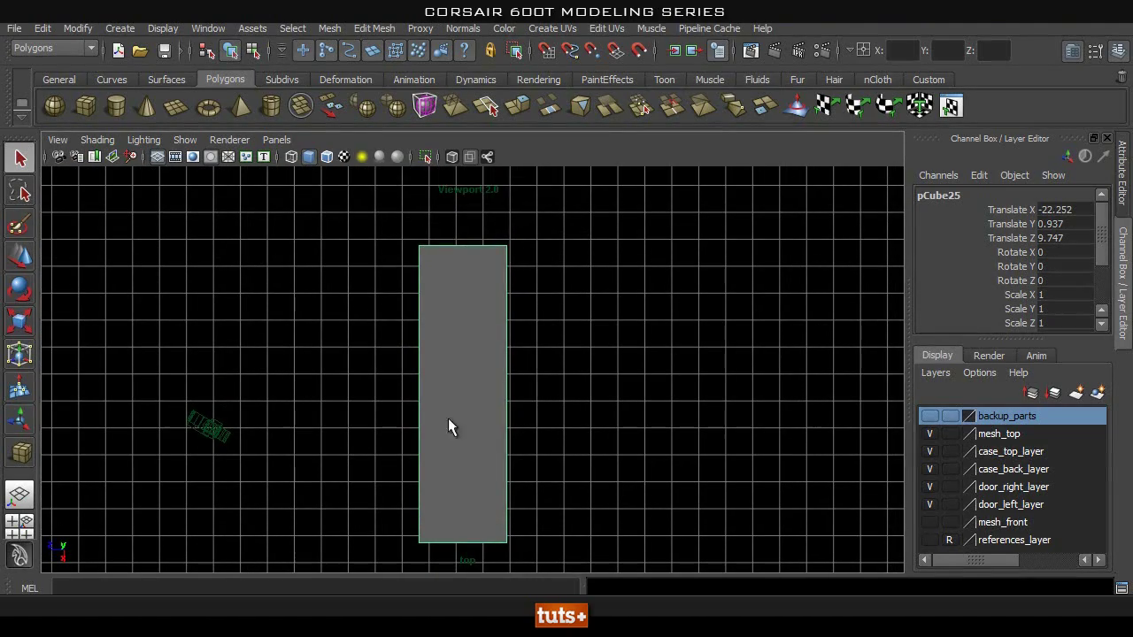
middle_click_drag(435, 288, 445, 331, "alt")
right_click_drag(455, 300, 396, 293)
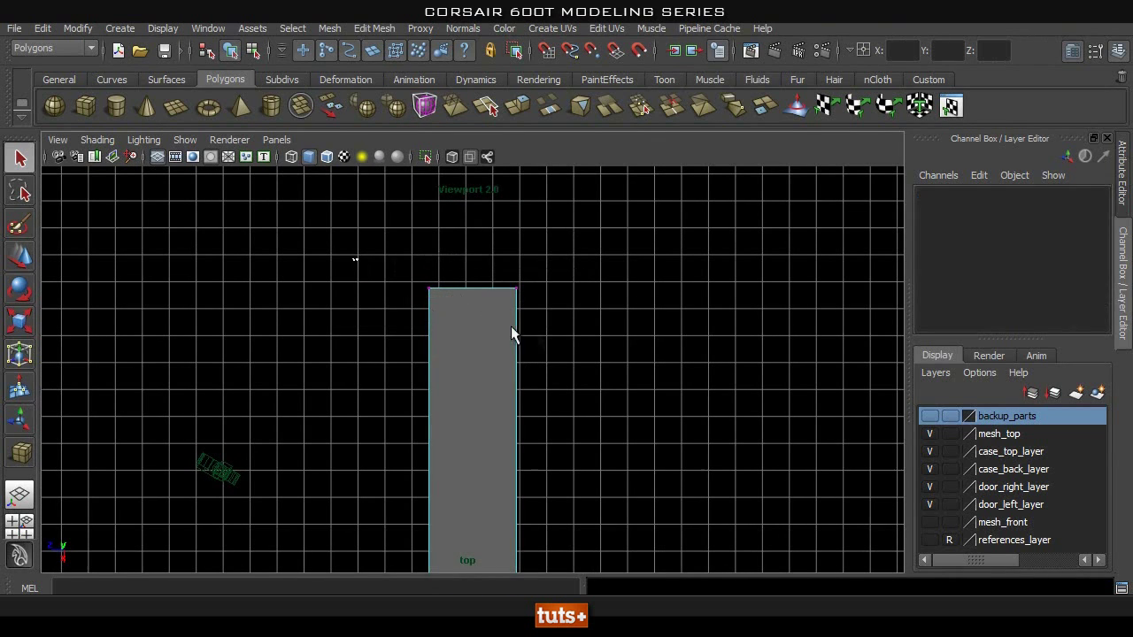
left_click_drag(539, 313, 368, 256)
right_click_drag(226, 275, 372, 292, "alt")
middle_click_drag(403, 298, 404, 357, "alt")
right_click_drag(297, 330, 353, 333, "alt")
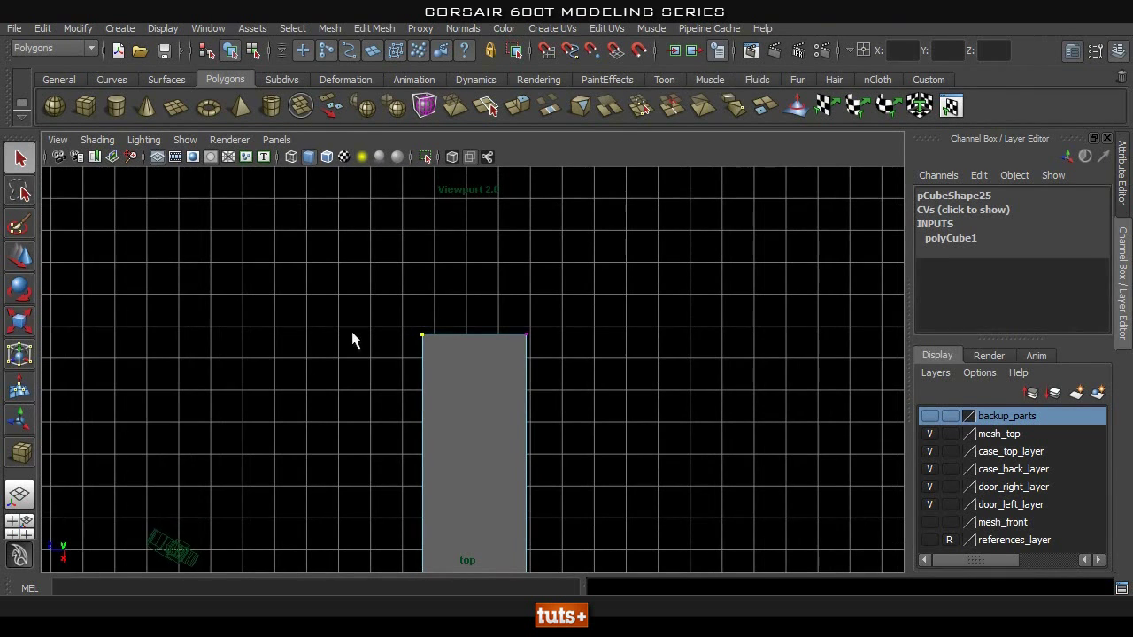
double_click(18, 264)
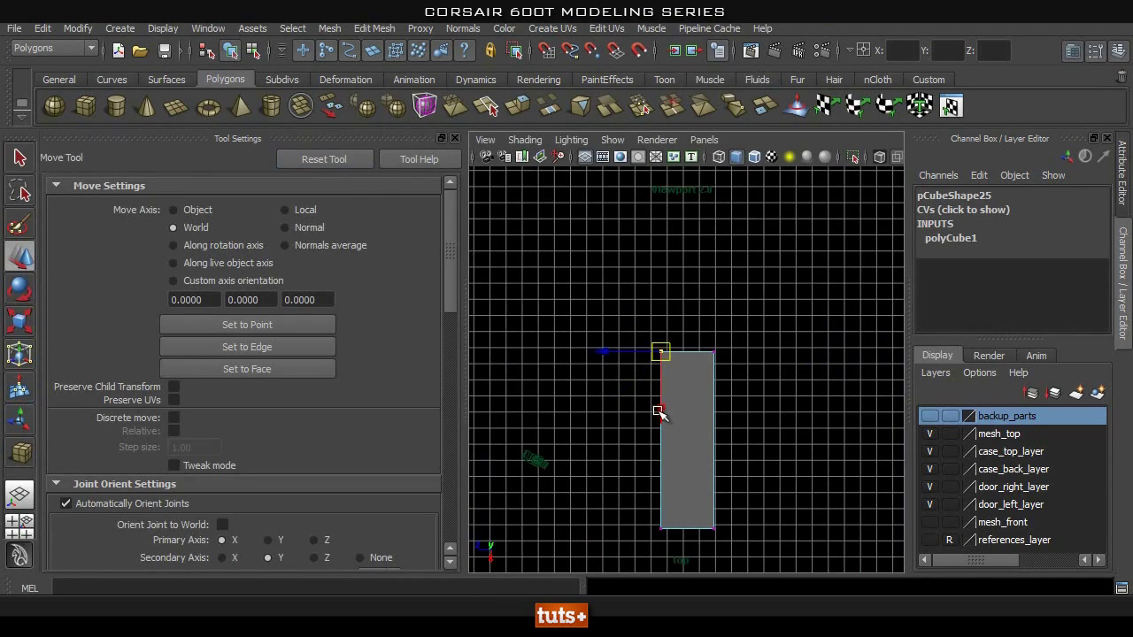
scroll(759, 384, "down", 5)
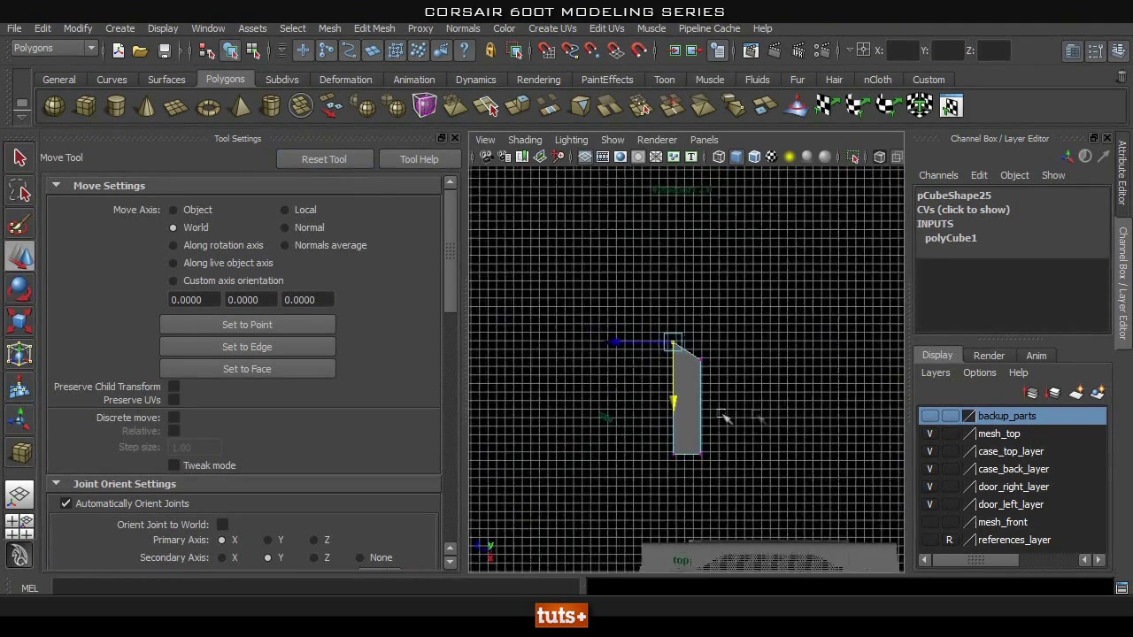
key("q")
right_click_drag(685, 313, 761, 291)
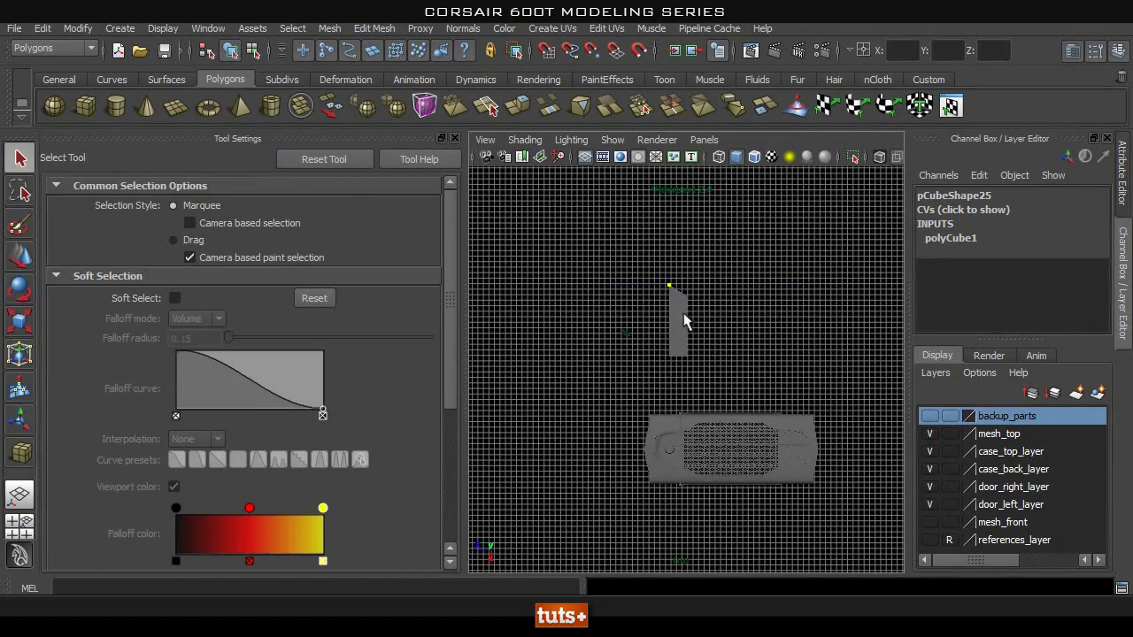
Move the slanted box onto the top of the case, beside the control panel's front edge, using point snapping.
left_click(685, 319)
key("space")
left_click_drag(686, 315, 686, 270)
right_click_drag(682, 373, 310, 324, "alt")
middle_click_drag(685, 316, 632, 337, "alt")
right_click_drag(632, 337, 930, 347, "alt")
key("w")
left_click_drag(748, 301, 653, 332, "alt")
middle_click_drag(667, 294, 678, 285)
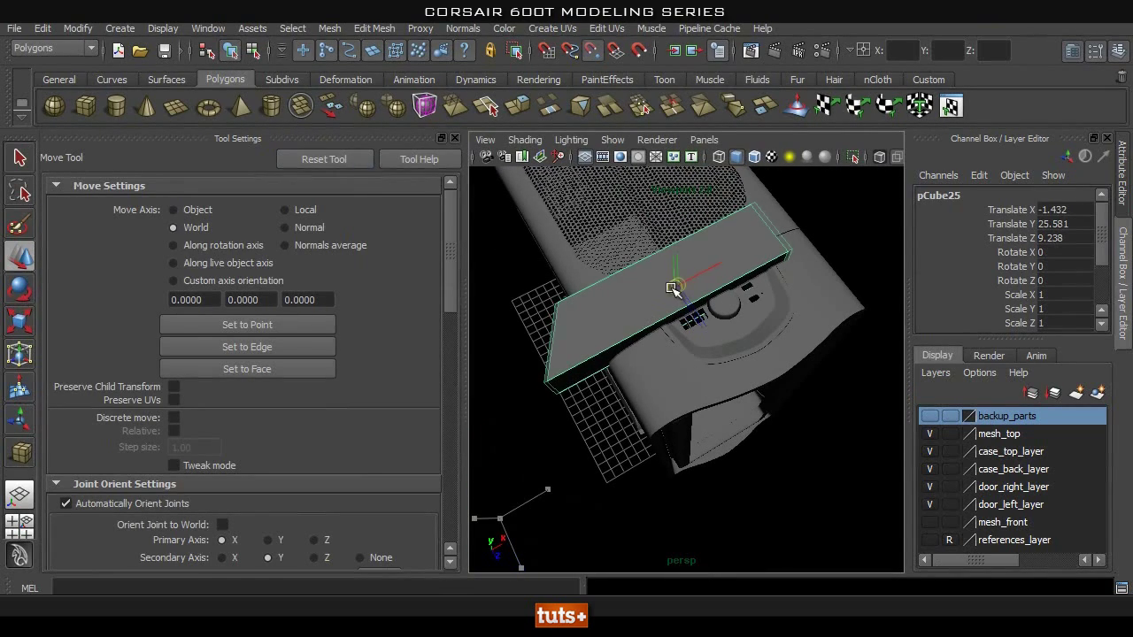
Scale the slanted box down uniformly to 0.105.
right_click_drag(598, 308, 673, 270, "alt")
key("r")
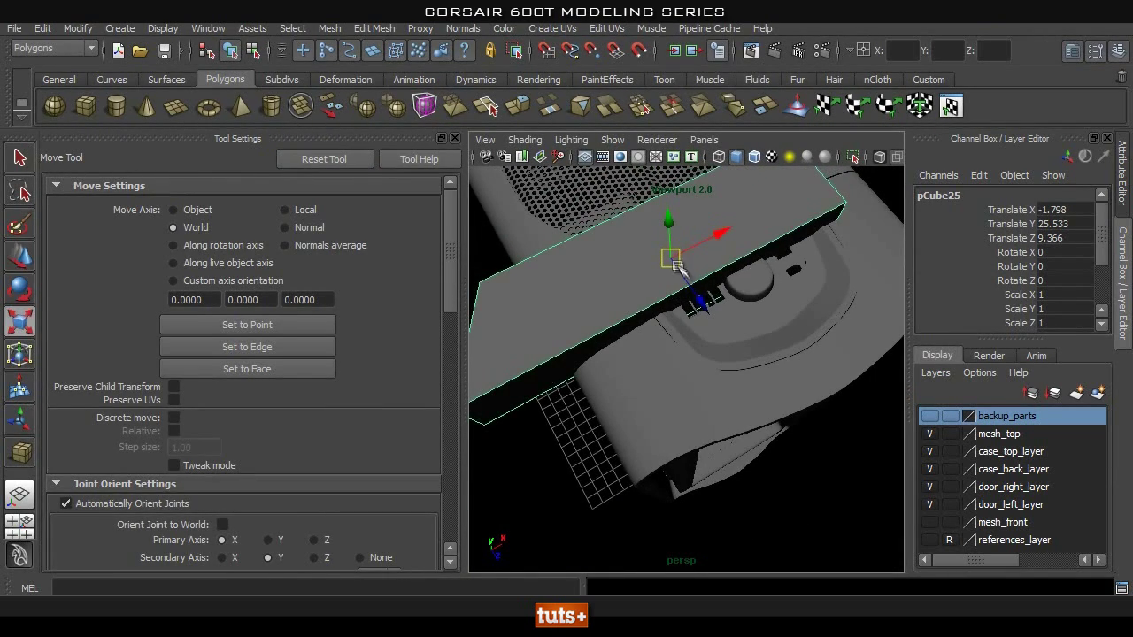
left_click_drag(674, 268, 492, 309)
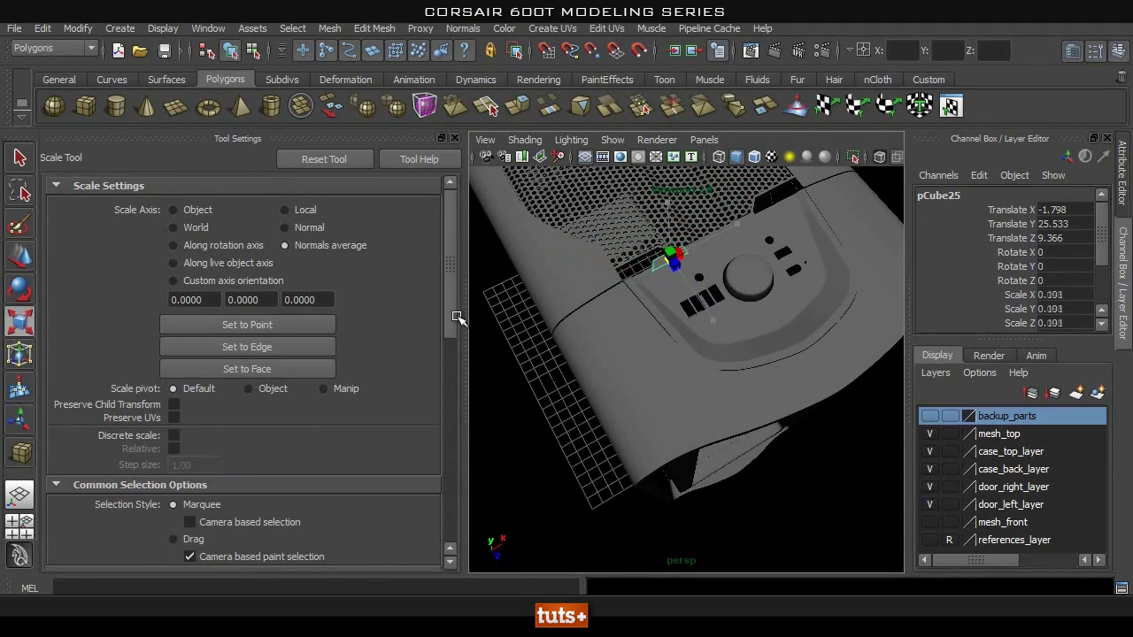
right_click_drag(717, 279, 688, 288, "alt")
middle_click_drag(688, 288, 697, 341, "alt")
right_click_drag(677, 328, 723, 310, "alt")
middle_click_drag(724, 310, 835, 257, "alt")
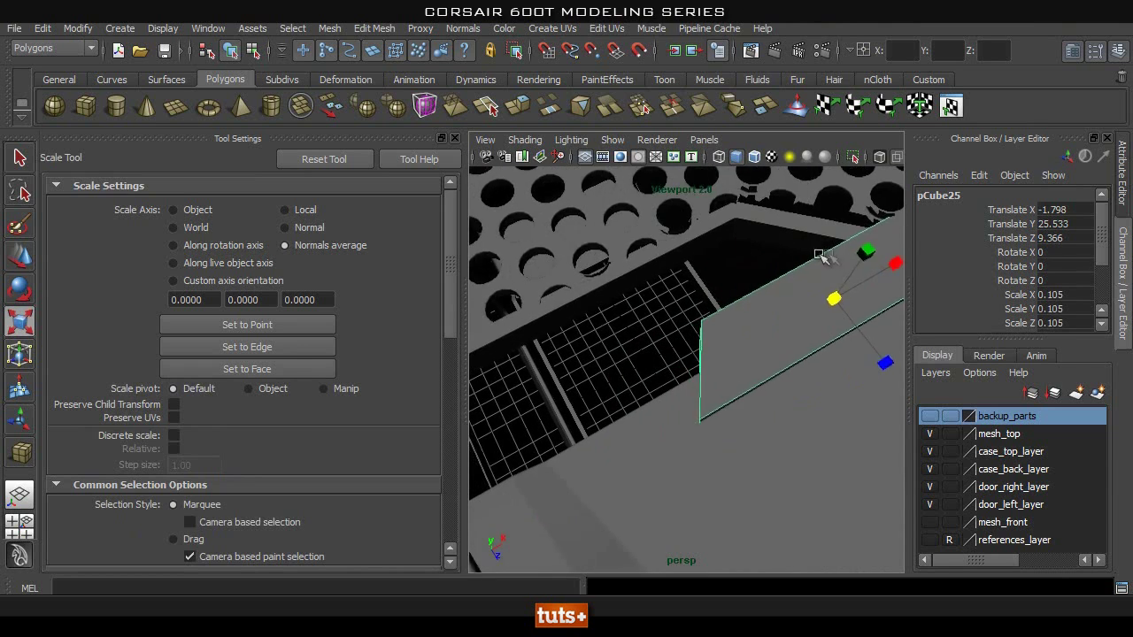
right_click_drag(834, 257, 720, 276, "alt")
Move the slanted box into the cutout beside the control panel, at Translate X 2.63 and Translate Z 9.205.
key("w")
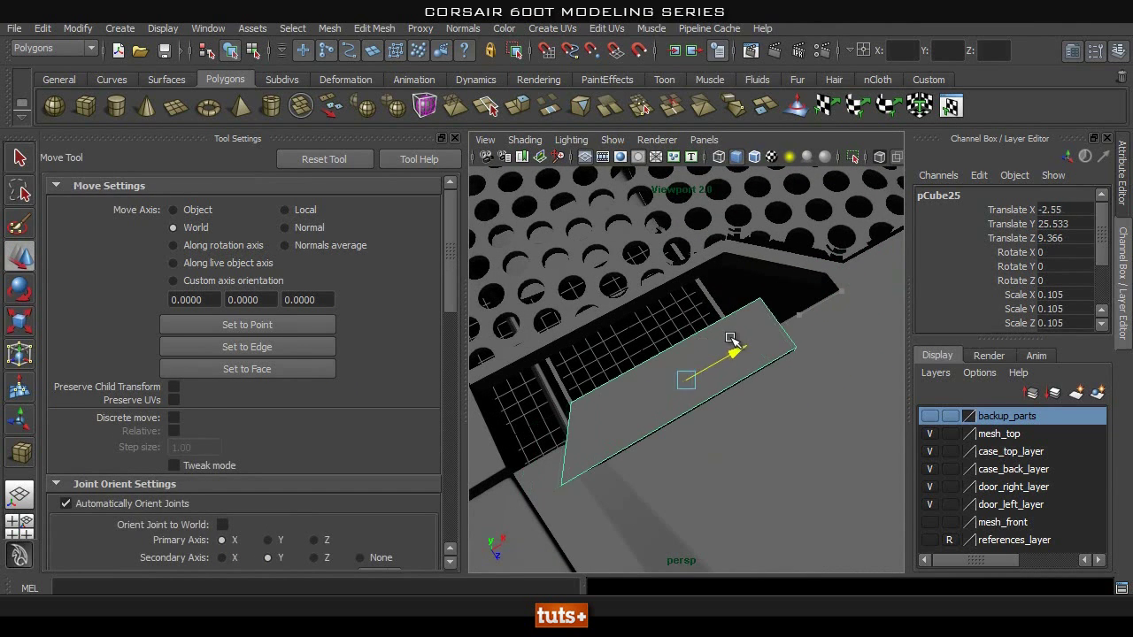
right_click_drag(733, 351, 649, 379, "alt")
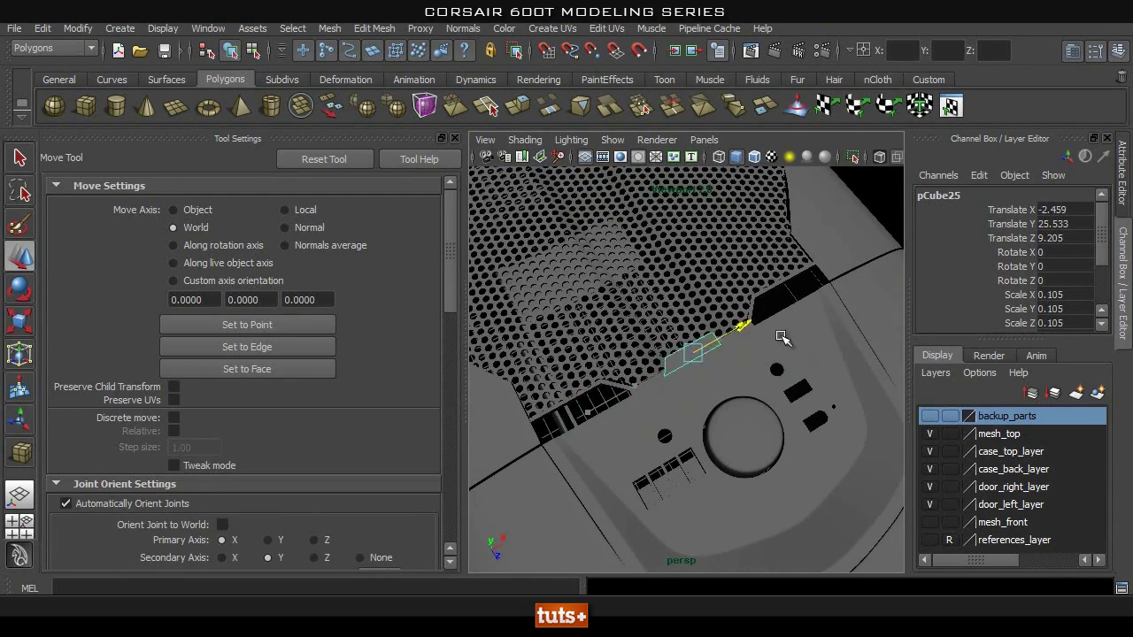
middle_click_drag(800, 302, 767, 345, "alt")
right_click_drag(645, 380, 890, 354, "alt")
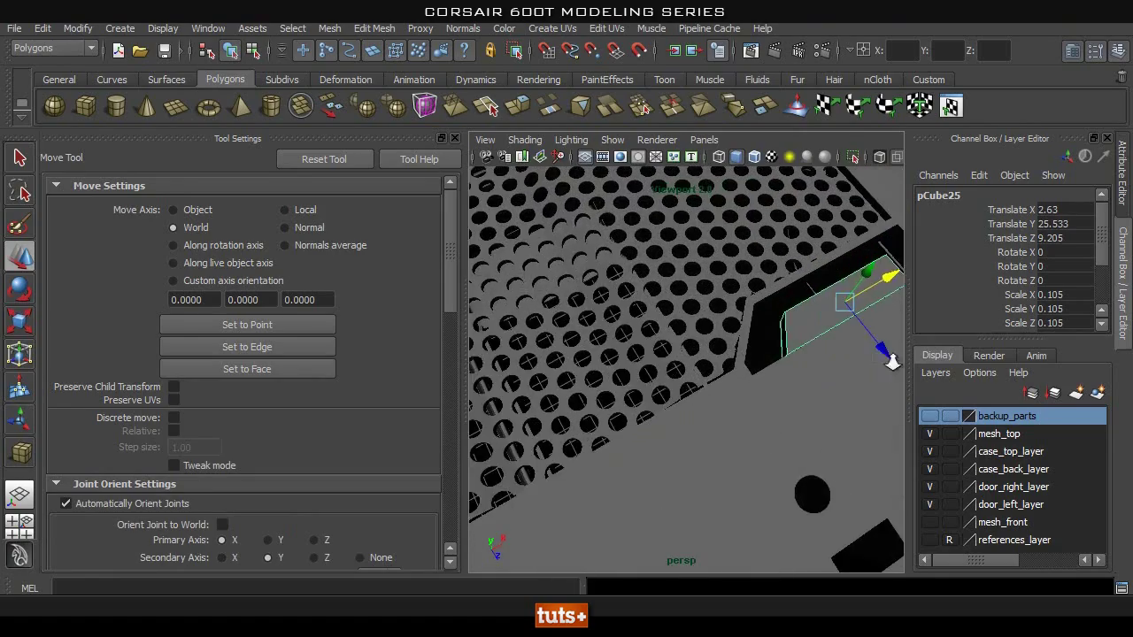
middle_click_drag(770, 357, 708, 397, "alt")
left_click_drag(729, 412, 708, 354, "alt")
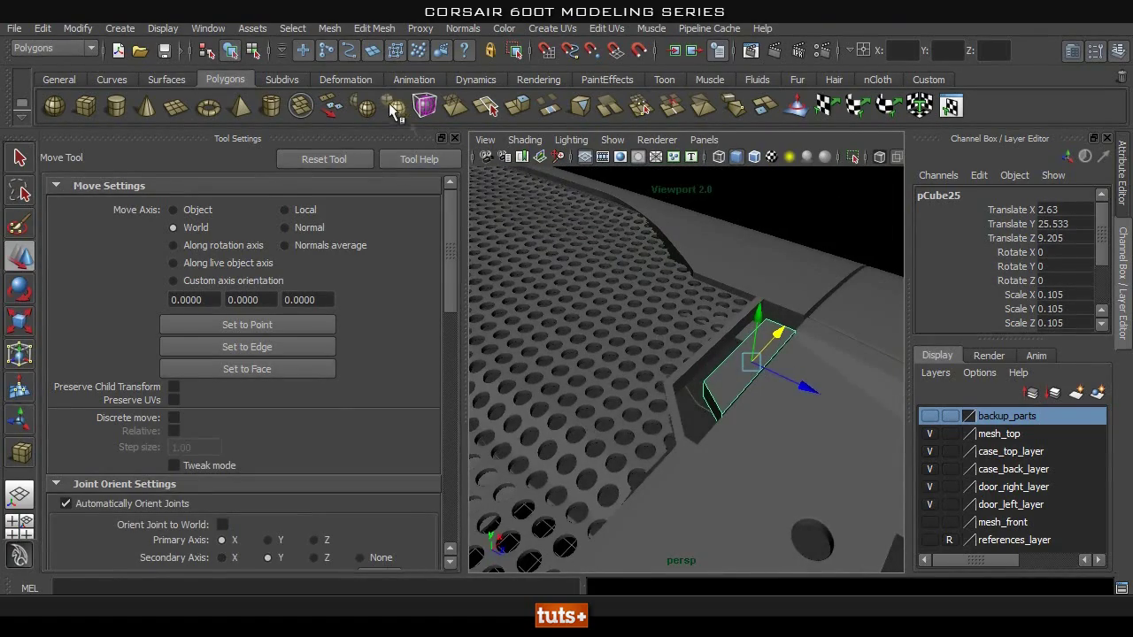
Nudge the slanted box along Z to 9.183 to fit it inside the cutout.
left_click(457, 139)
left_click_drag(435, 210, 501, 314, "alt")
right_click_drag(501, 314, 801, 329, "alt")
left_click_drag(551, 312, 557, 309)
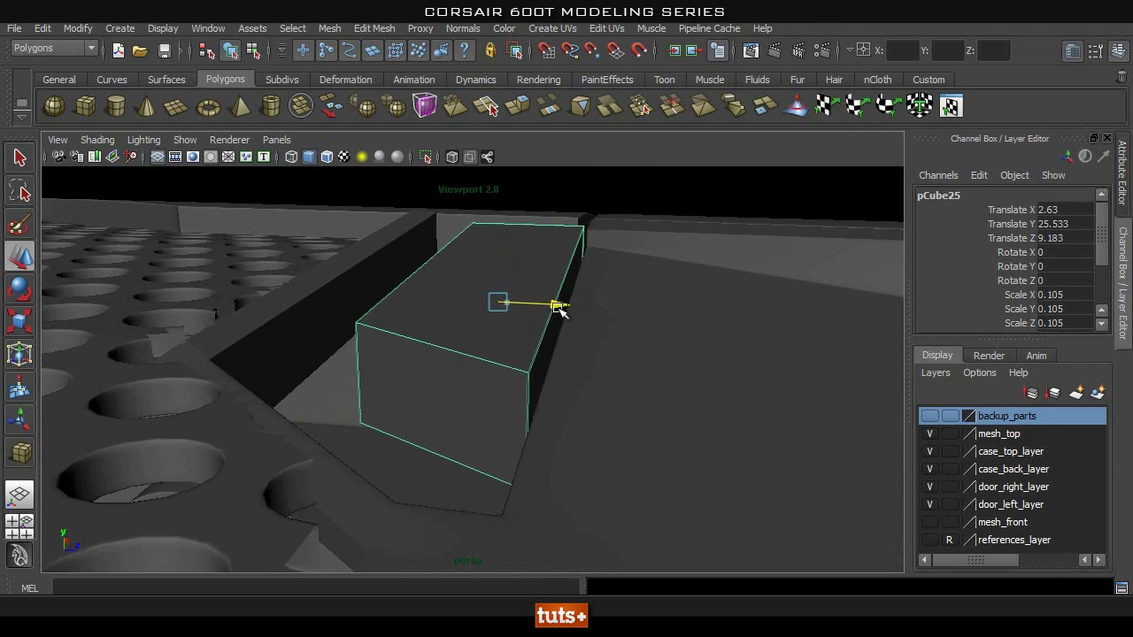
Select the box's four top vertices and raise them along Y using point snapping.
left_click(559, 459)
left_click(400, 343)
left_click_drag(432, 368, 447, 350, "alt")
right_click_drag(417, 382, 305, 287)
left_click_drag(388, 409, 392, 378, "alt")
left_click_drag(233, 337, 615, 491)
left_click_drag(575, 454, 588, 425)
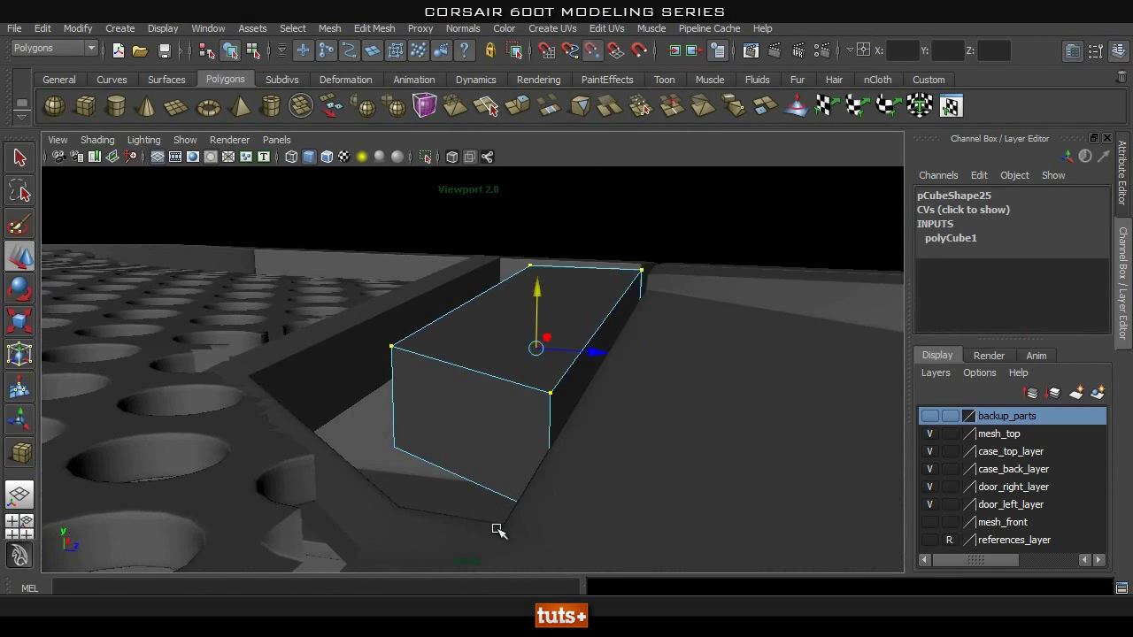
middle_click_drag(497, 529, 507, 528)
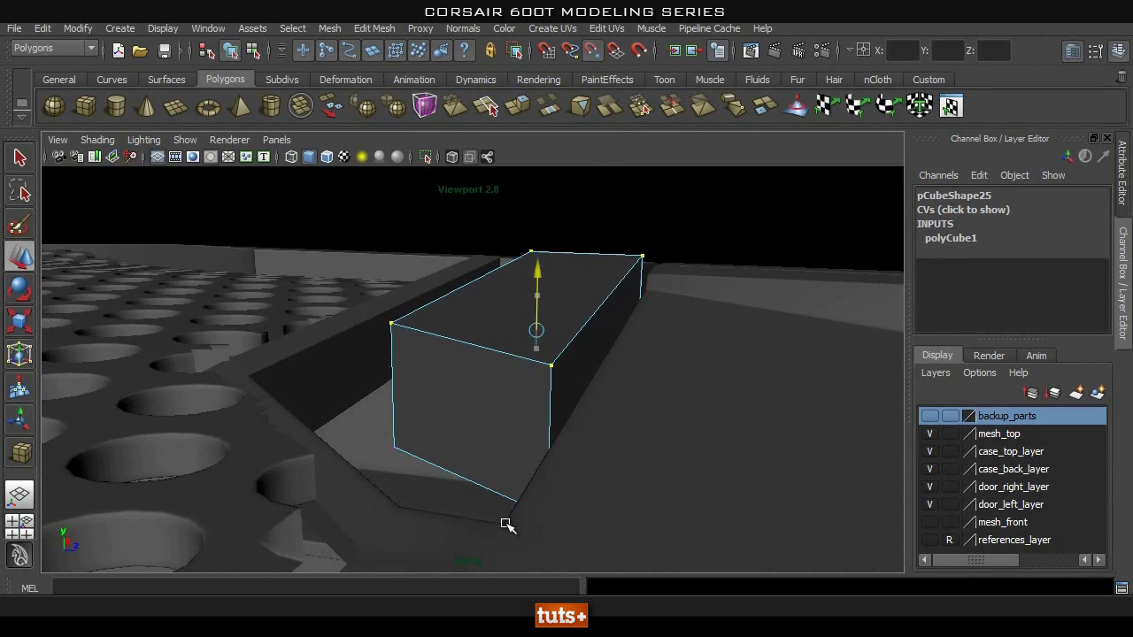
Display wireframe over the shaded models and readjust the height of the box's top vertices to suit the surrounding case surface.
left_click_drag(734, 406, 717, 420, "alt")
left_click(327, 158)
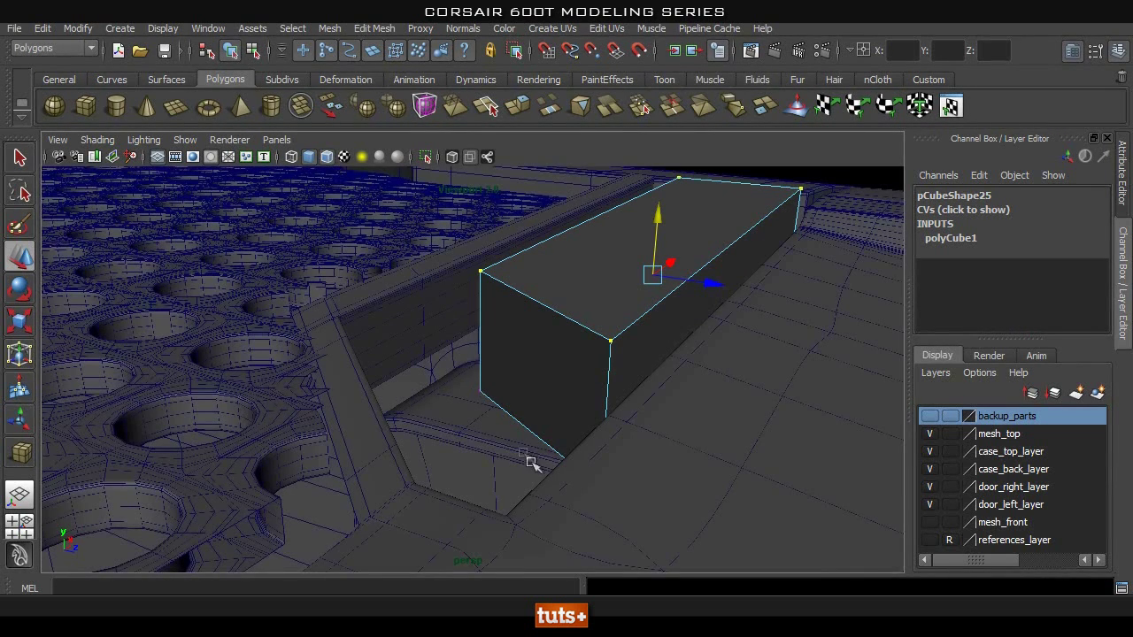
key("ctrl+z")
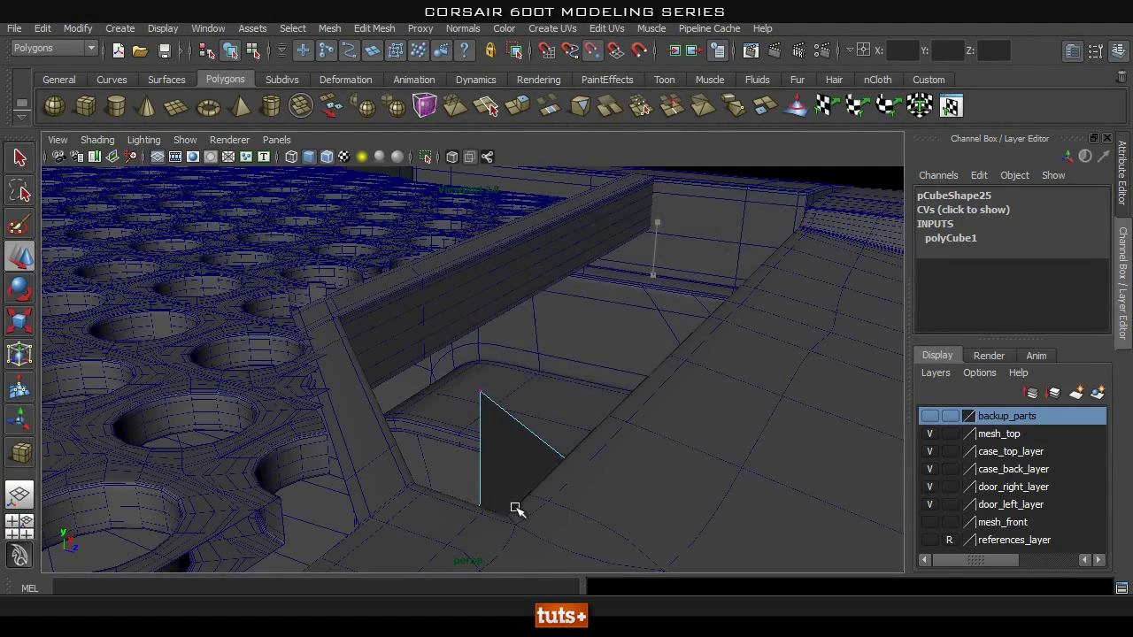
key("shift+z")
left_click_drag(507, 517, 421, 353, "alt")
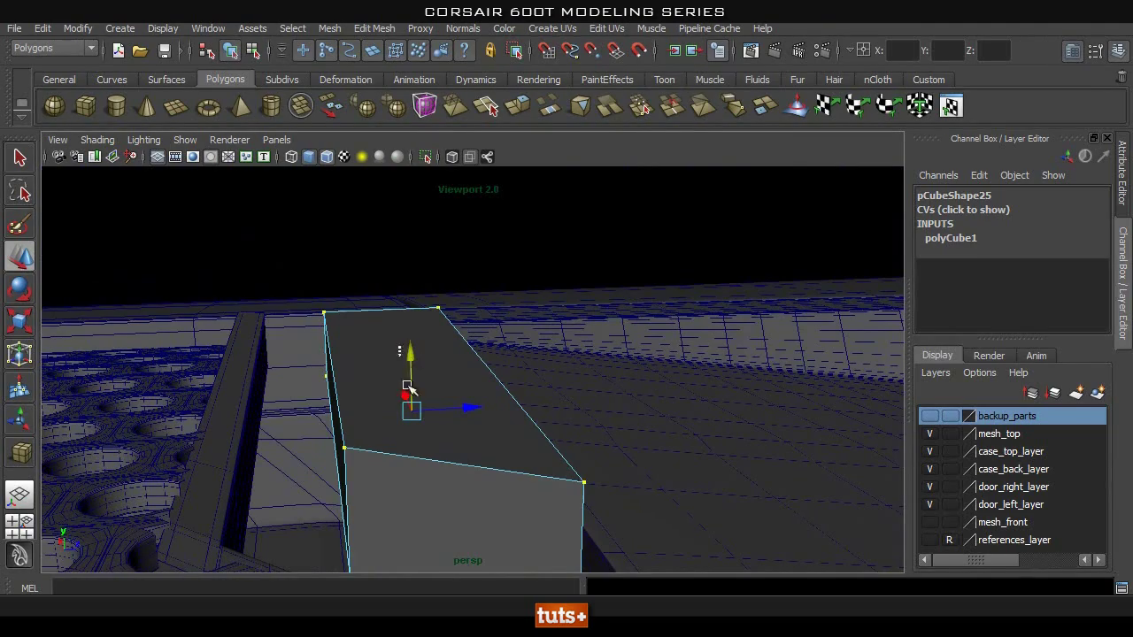
key("ctrl+z")
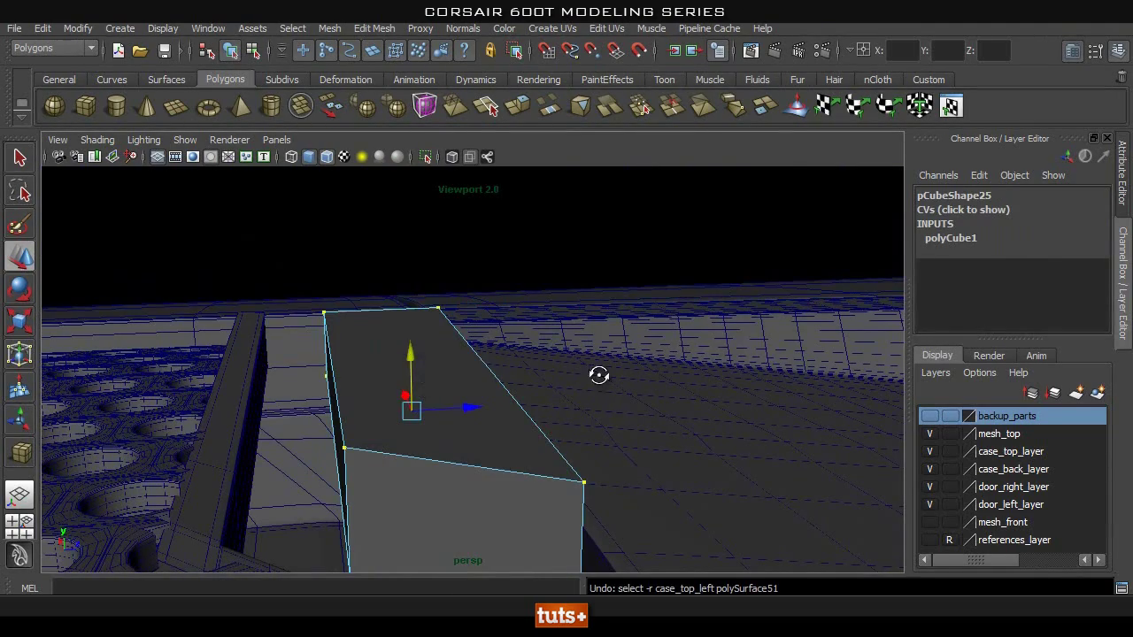
left_click_drag(598, 375, 567, 336, "alt")
left_click_drag(523, 491, 506, 539)
left_click_drag(584, 434, 478, 484, "alt")
middle_click_drag(478, 483, 531, 468, "alt")
scroll(475, 478, "up", 3)
left_click_drag(475, 477, 540, 450, "alt")
middle_click_drag(540, 450, 594, 449, "alt")
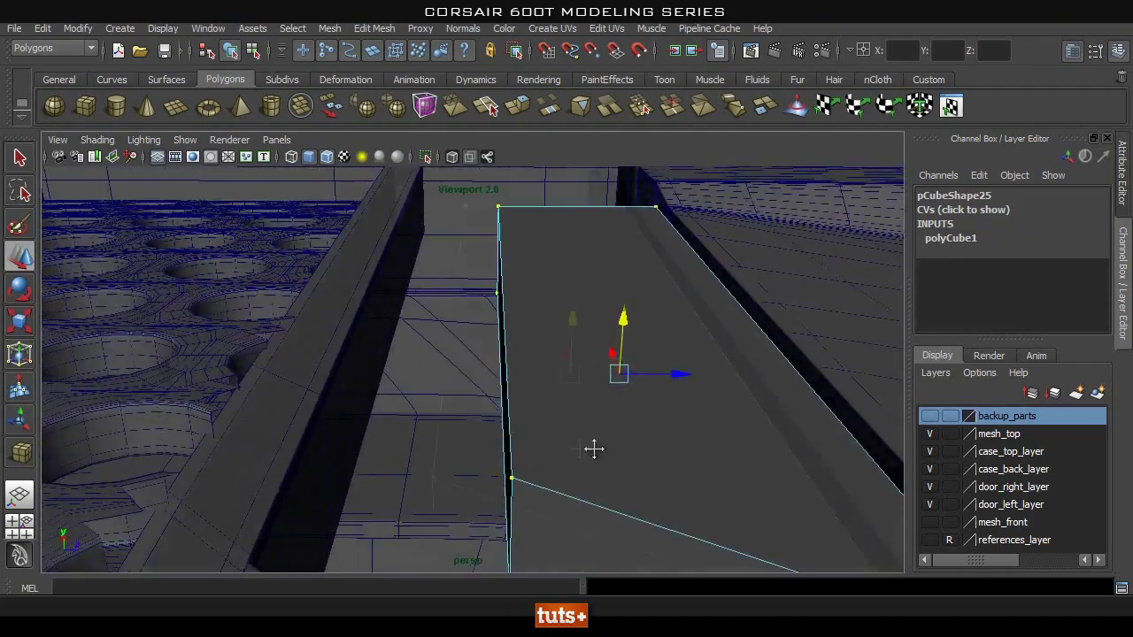
scroll(594, 449, "down", 5)
left_click_drag(552, 399, 521, 379, "alt")
In the top view, insert a lengthwise edge loop in the box near its control-panel side.
key("space")
scroll(557, 389, "down", 1)
middle_click_drag(446, 447, 584, 236, "alt")
right_click_drag(379, 404, 693, 280, "alt")
middle_click_drag(693, 280, 11, 427, "alt")
middle_click_drag(451, 307, 128, 506, "alt")
right_click_drag(436, 382, 569, 347, "alt")
middle_click_drag(552, 295, 535, 305, "alt")
right_click_drag(392, 306, 606, 273, "alt")
middle_click_drag(606, 274, 576, 304, "alt")
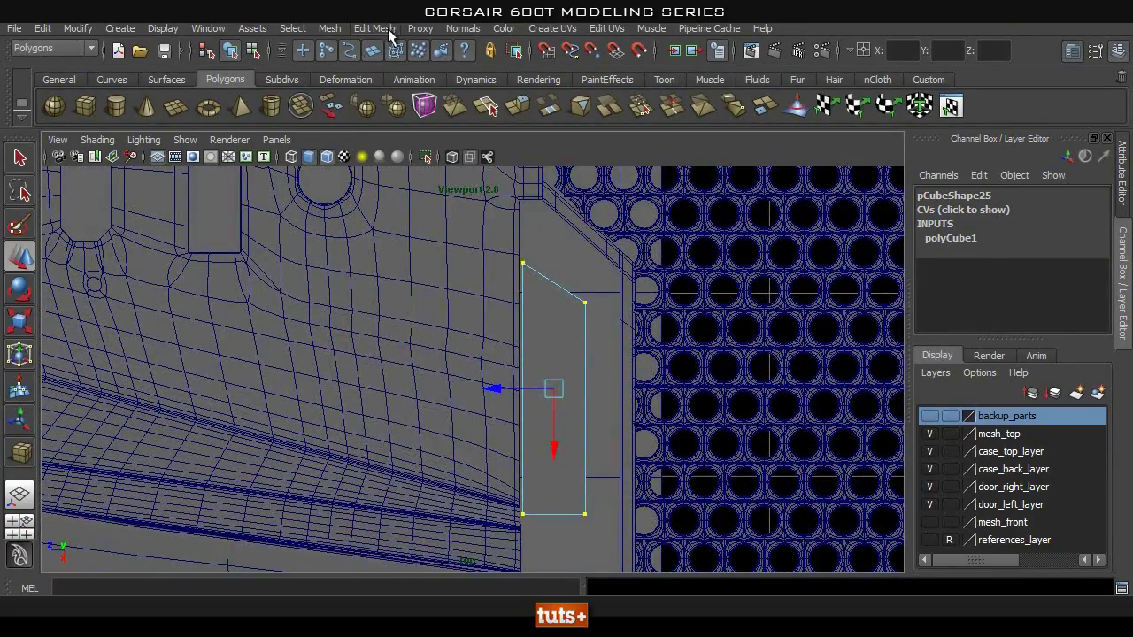
left_click(390, 35)
left_click(412, 190)
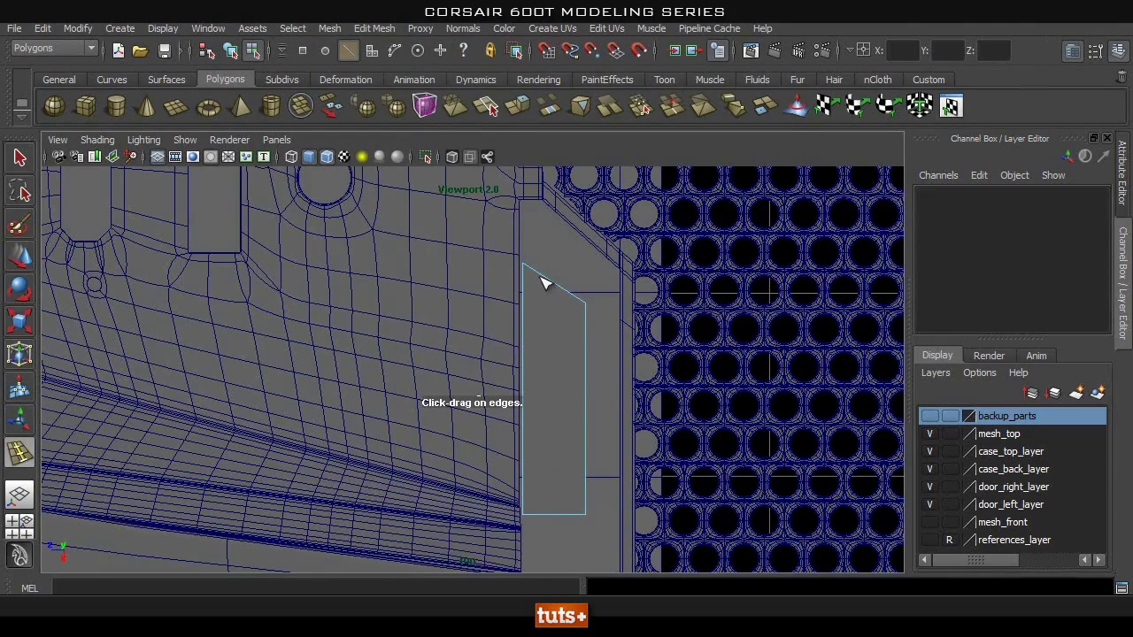
left_click_drag(541, 277, 535, 275)
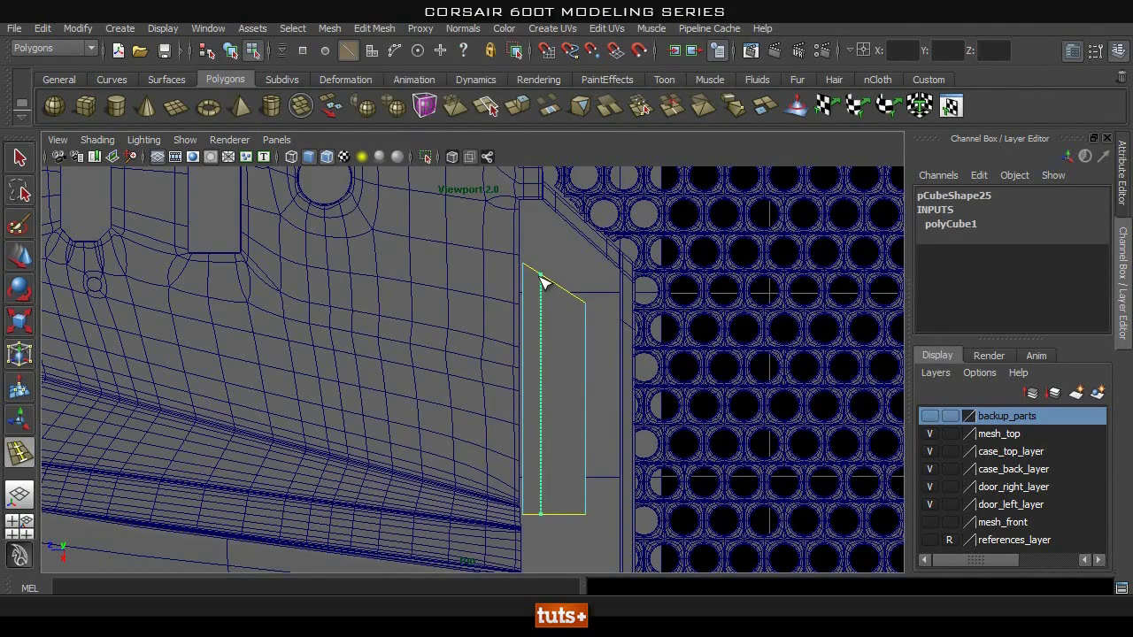
left_click_drag(540, 275, 540, 275)
Move the slanted end's vertices on the control-panel side along X up to the end of the cutout.
right_click_drag(409, 318, 617, 251, "alt")
middle_click_drag(568, 288, 553, 346, "alt")
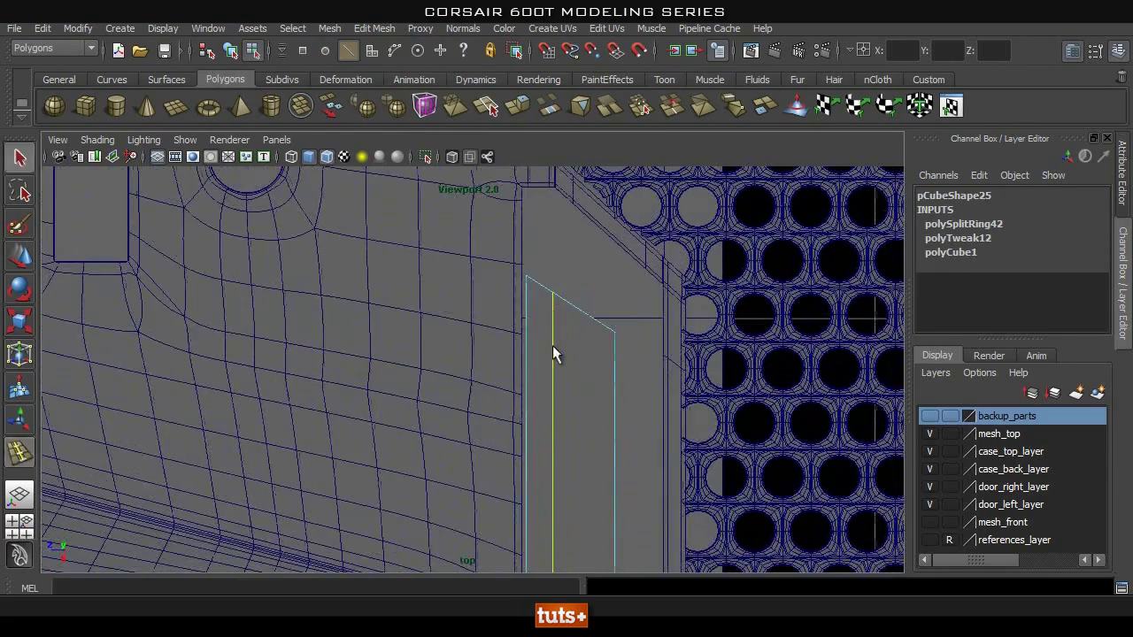
right_click_drag(459, 300, 461, 289)
left_click_drag(423, 223, 571, 309)
middle_click_drag(516, 291, 469, 336, "alt")
key("w")
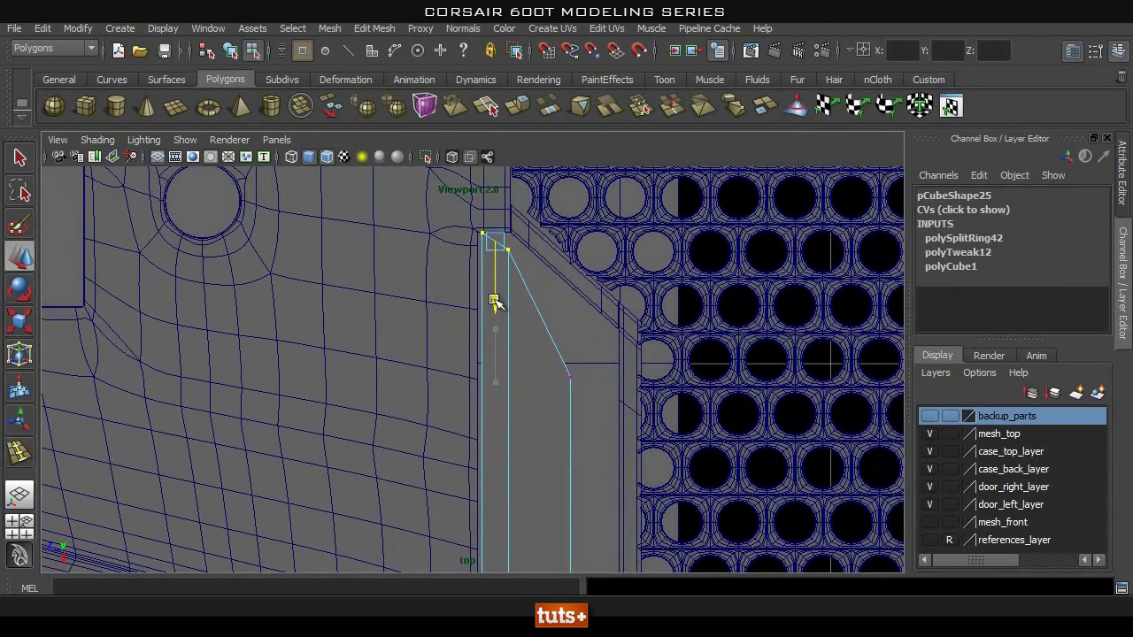
left_click_drag(495, 302, 495, 303)
Snap the edge loop's end vertices level with the neighbouring corner along X, squaring off the narrow tip.
right_click_drag(553, 245, 616, 262, "alt")
middle_click_drag(554, 278, 551, 349, "alt")
left_click_drag(546, 261, 508, 305)
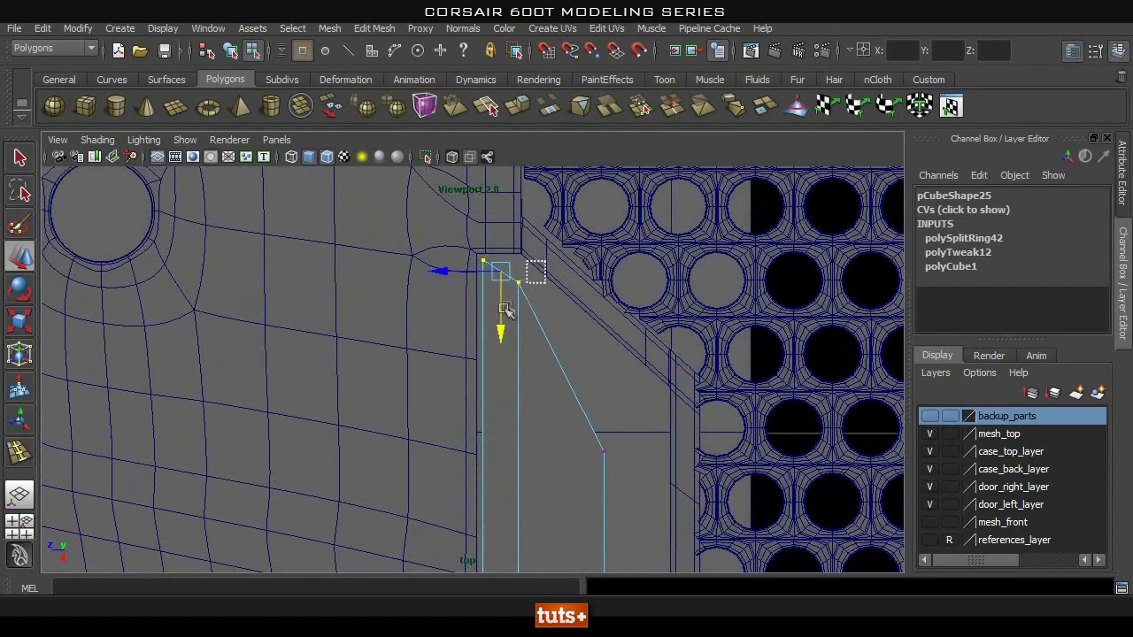
middle_click_drag(487, 264, 487, 256)
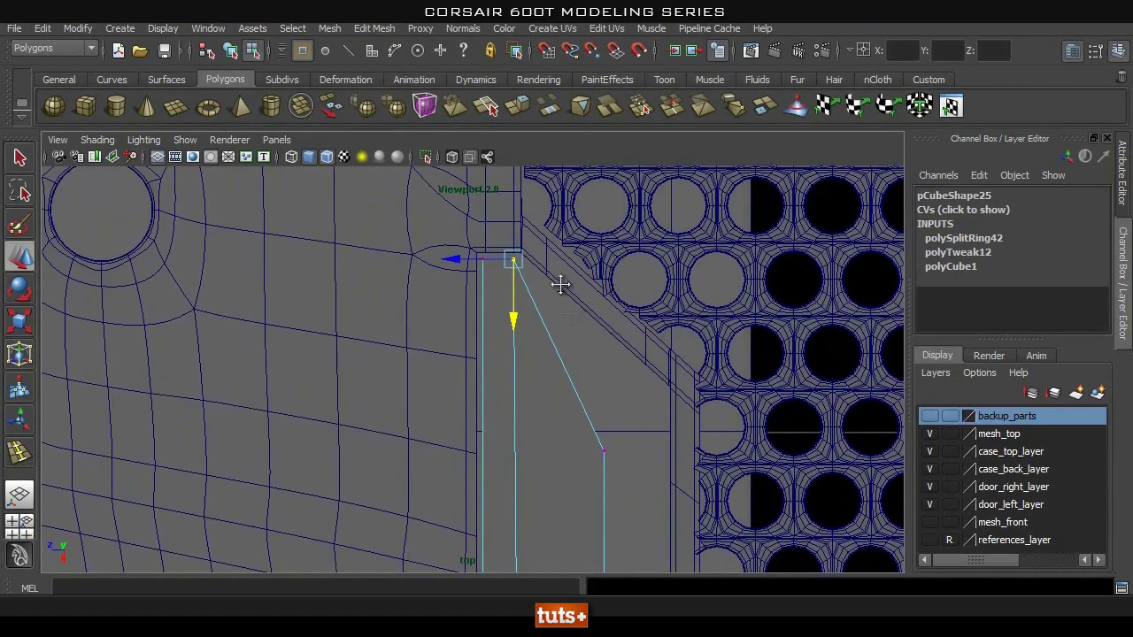
middle_click_drag(561, 284, 554, 273, "alt")
right_click_drag(526, 342, 468, 410, "alt")
middle_click_drag(468, 410, 465, 342, "alt")
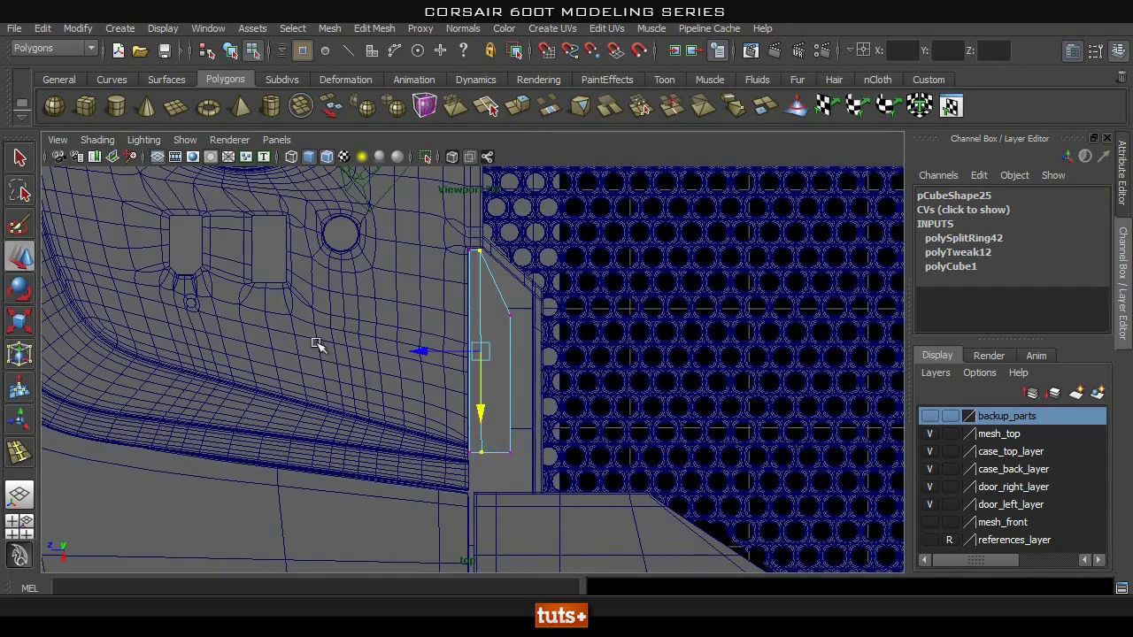
Reset the Scale tool to its defaults and flatten the edge loop's vertices along Z to straighten the loop.
right_click_drag(317, 345, 673, 301, "alt")
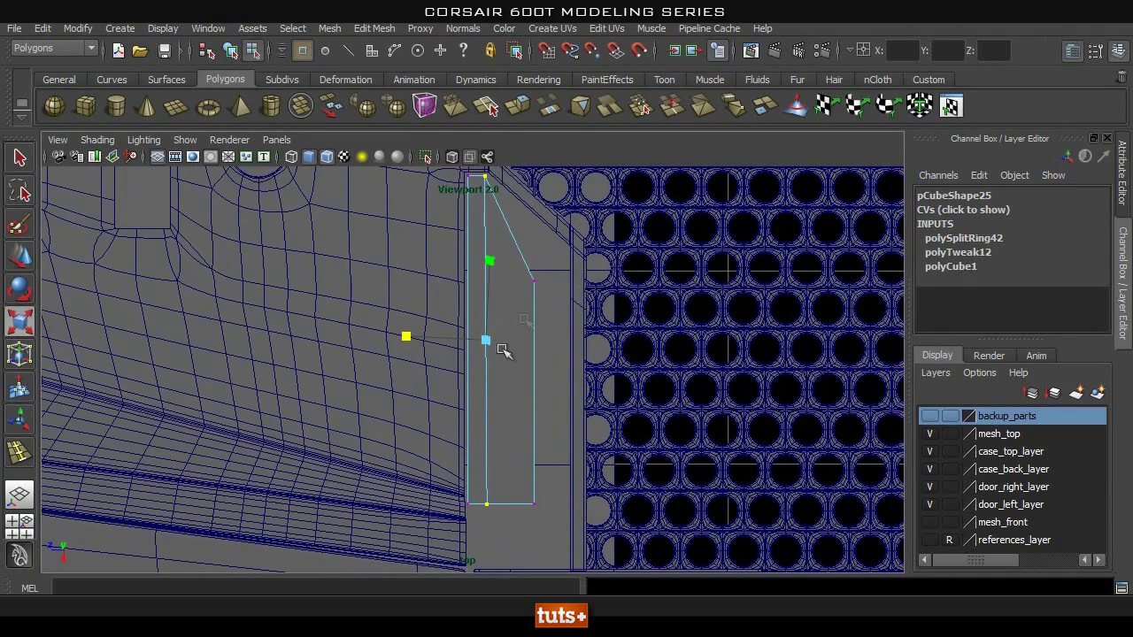
right_click_drag(563, 350, 556, 294, "alt")
double_click(28, 316)
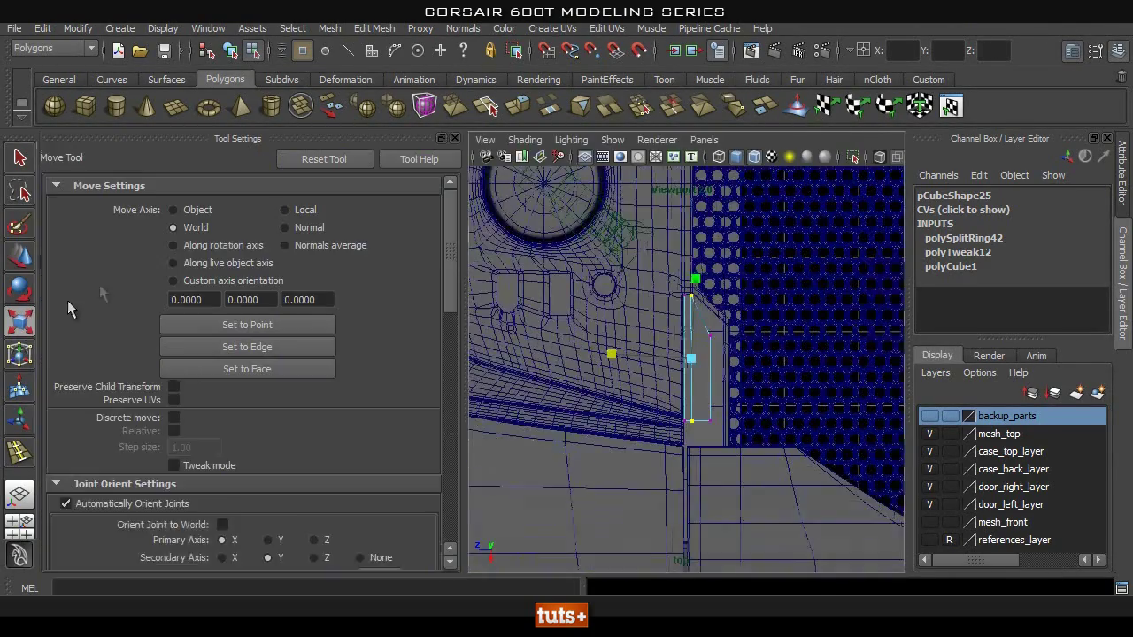
left_click(324, 159)
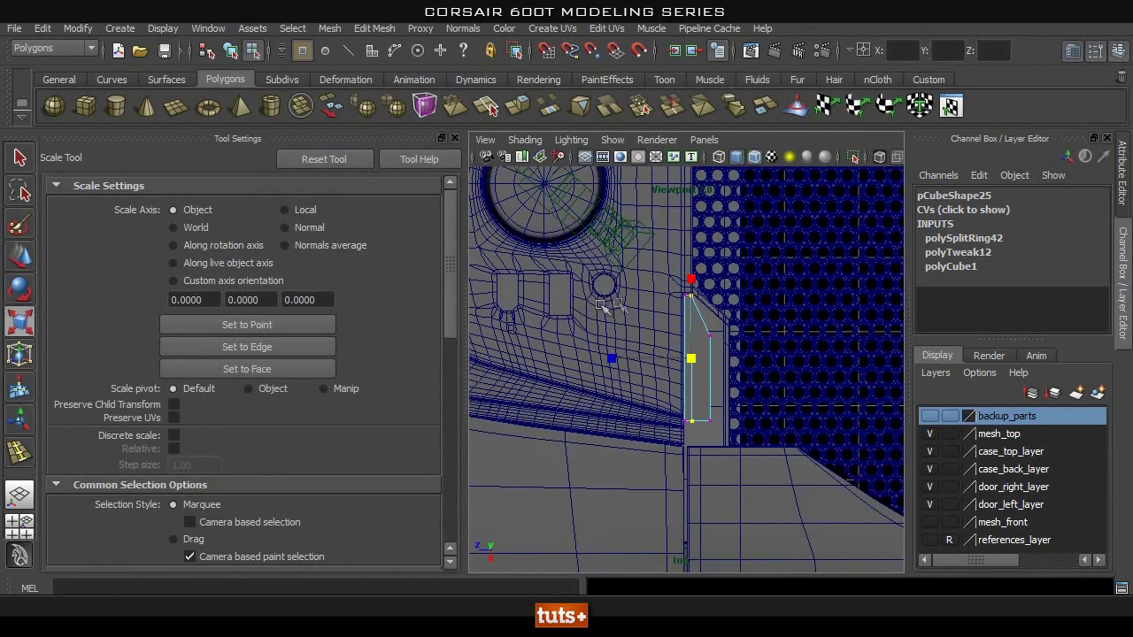
left_click_drag(607, 354, 655, 368)
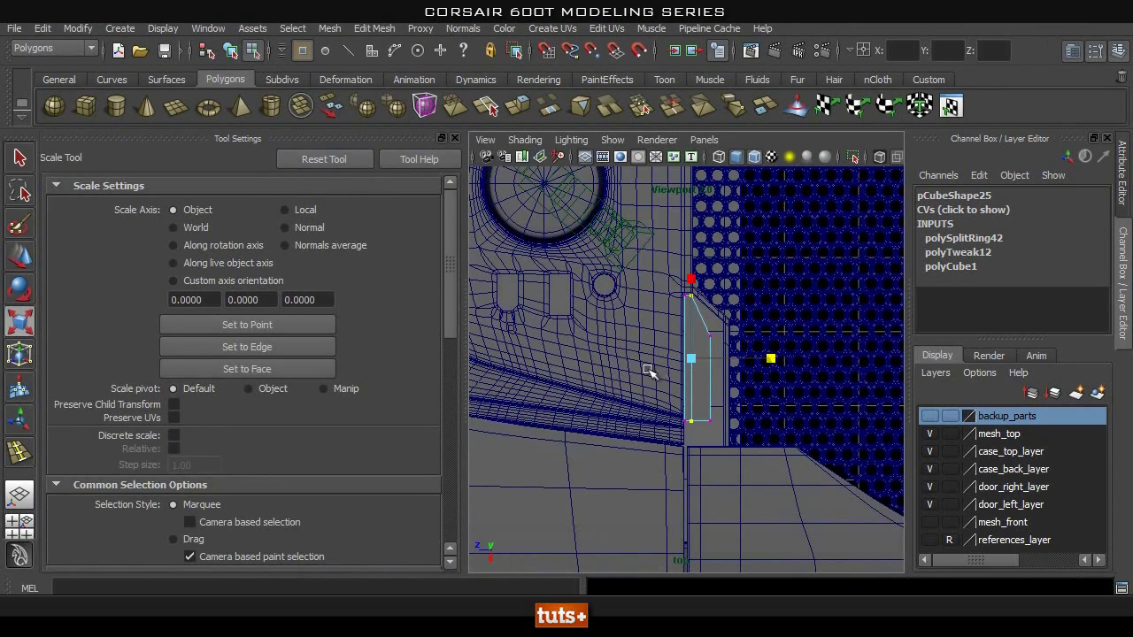
Snap the straightened edge loop along Z to the corner where the cutout's slanted wall begins.
scroll(699, 362, "up", 5)
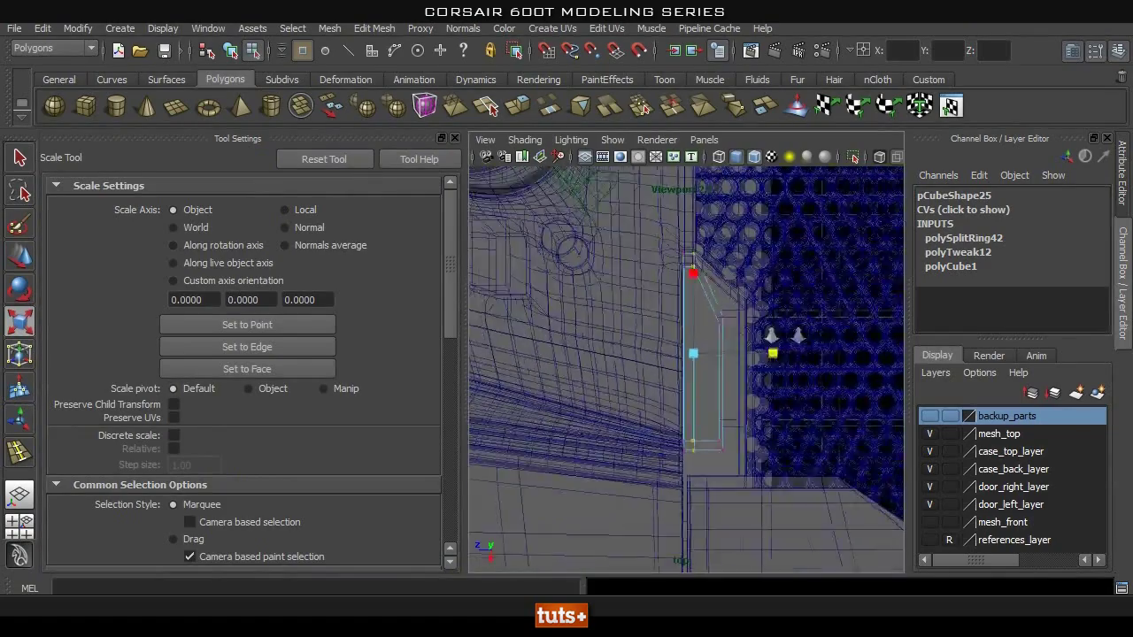
middle_click_drag(715, 275, 697, 371, "alt")
key("w")
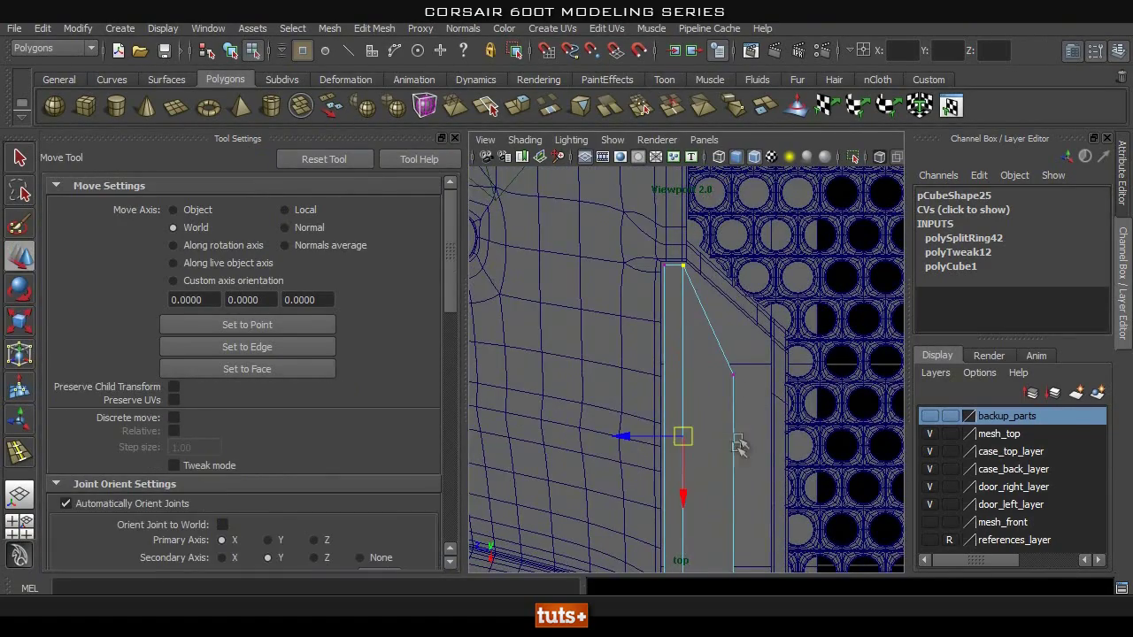
scroll(695, 292, "up", 5)
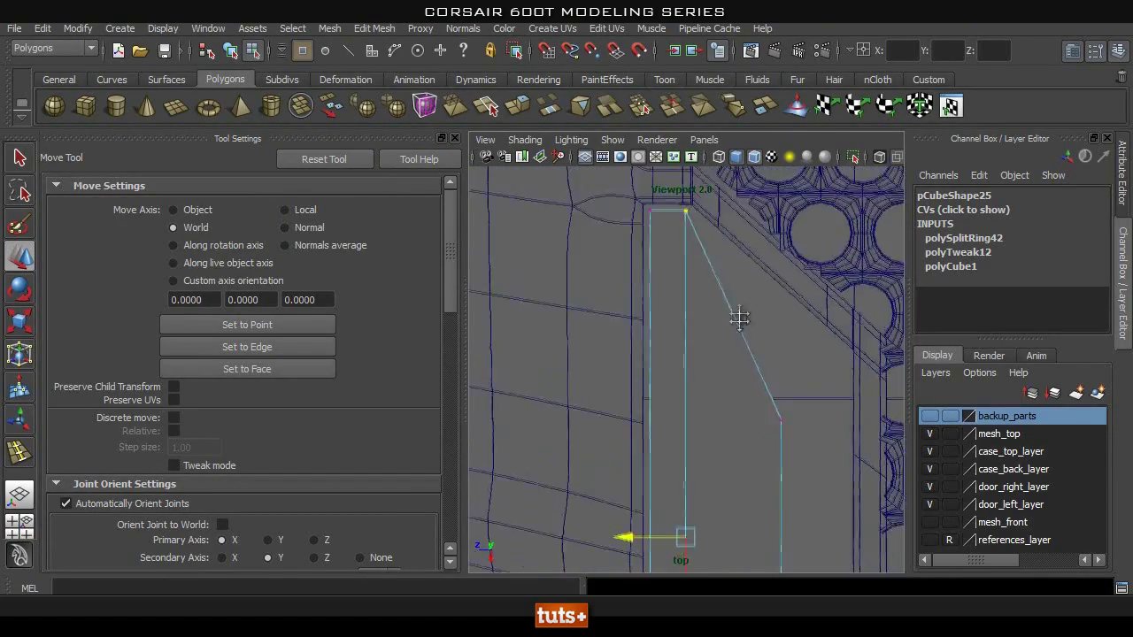
key("v")
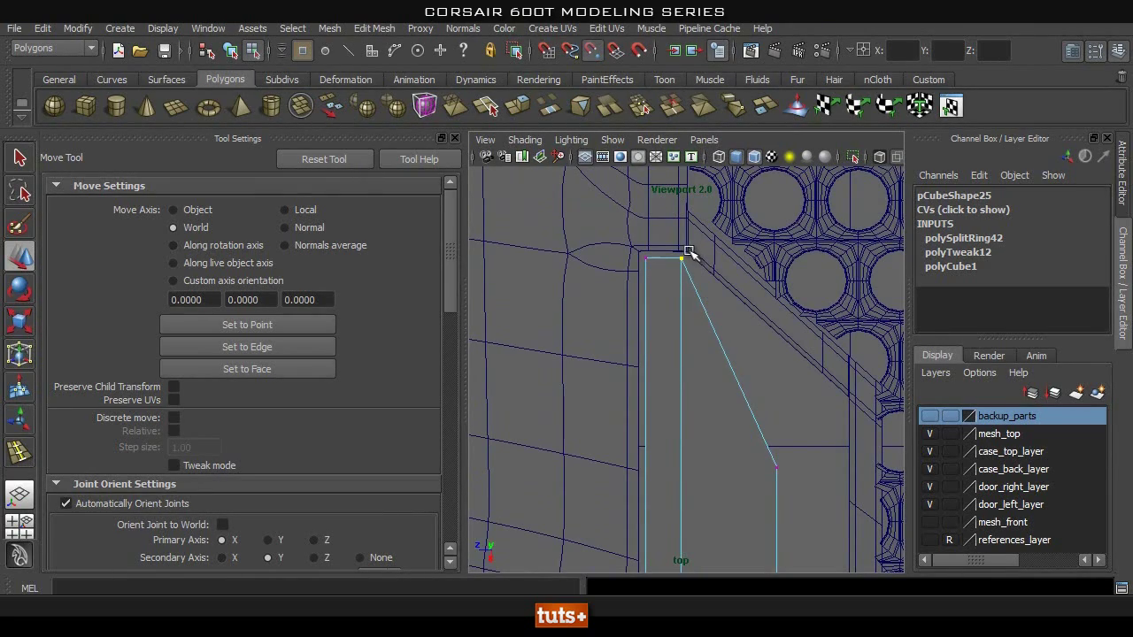
middle_click_drag(683, 252, 691, 254)
Move the box's mesh-side vertices outward to the cutout wall and shift the slanted corner along X to follow the slanted wall.
right_click_drag(717, 356, 582, 389, "alt")
middle_click_drag(581, 390, 558, 265, "alt")
left_click_drag(721, 243, 670, 459)
left_click_drag(630, 357, 665, 356)
right_click_drag(564, 330, 801, 285, "alt")
middle_click_drag(769, 279, 673, 453, "alt")
left_click_drag(722, 228, 635, 317)
middle_click_drag(635, 316, 654, 407, "alt")
left_click_drag(709, 427, 705, 343)
Select the vertices along the box's control-panel side and nudge them along Z toward the panel edge.
middle_click_drag(644, 301, 674, 366, "alt")
middle_click_drag(520, 220, 564, 269, "alt")
left_click_drag(518, 224, 591, 312)
right_click_drag(659, 324, 518, 354, "alt")
middle_click_drag(595, 389, 599, 336, "alt")
left_click_drag(606, 238, 670, 477)
right_click_drag(627, 468, 850, 440, "alt")
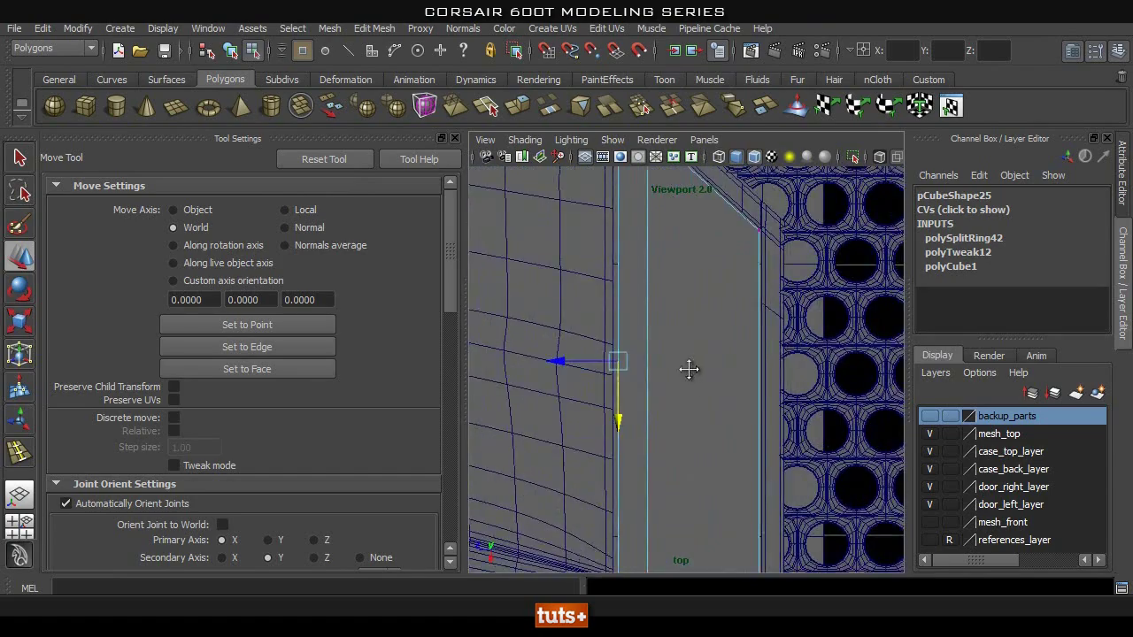
middle_click_drag(687, 366, 705, 341, "alt")
key("r")
key("w")
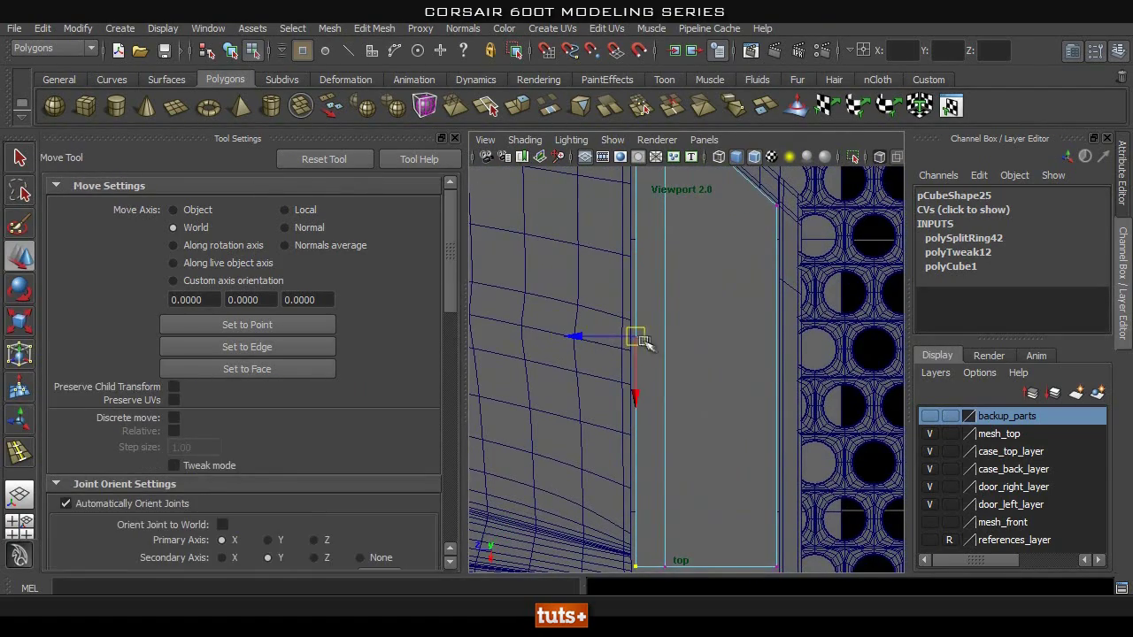
left_click_drag(580, 338, 576, 336)
Extend the box's square end along X to the far end of the cutout.
middle_click_drag(690, 430, 655, 249, "alt")
scroll(496, 319, "up", 2)
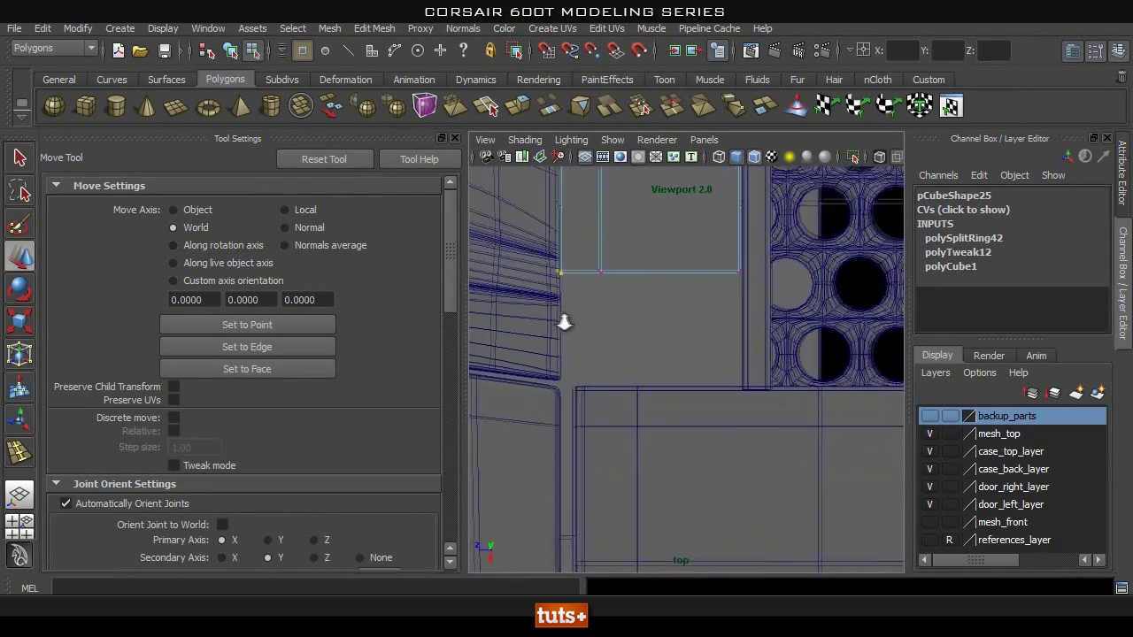
left_click_drag(517, 242, 764, 319)
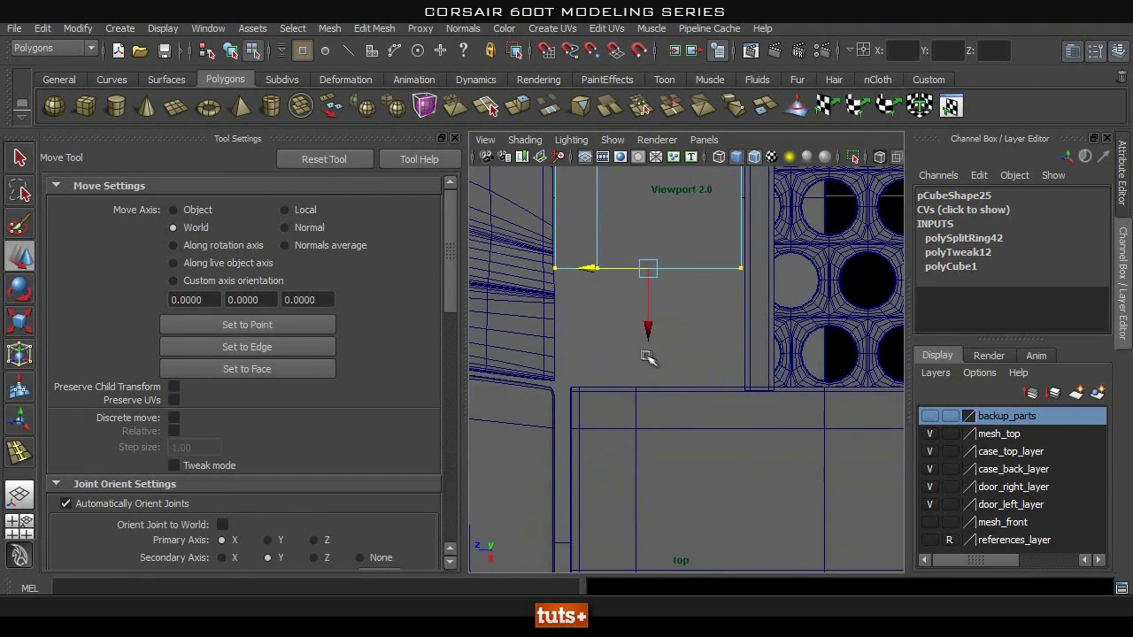
left_click_drag(641, 335, 651, 437)
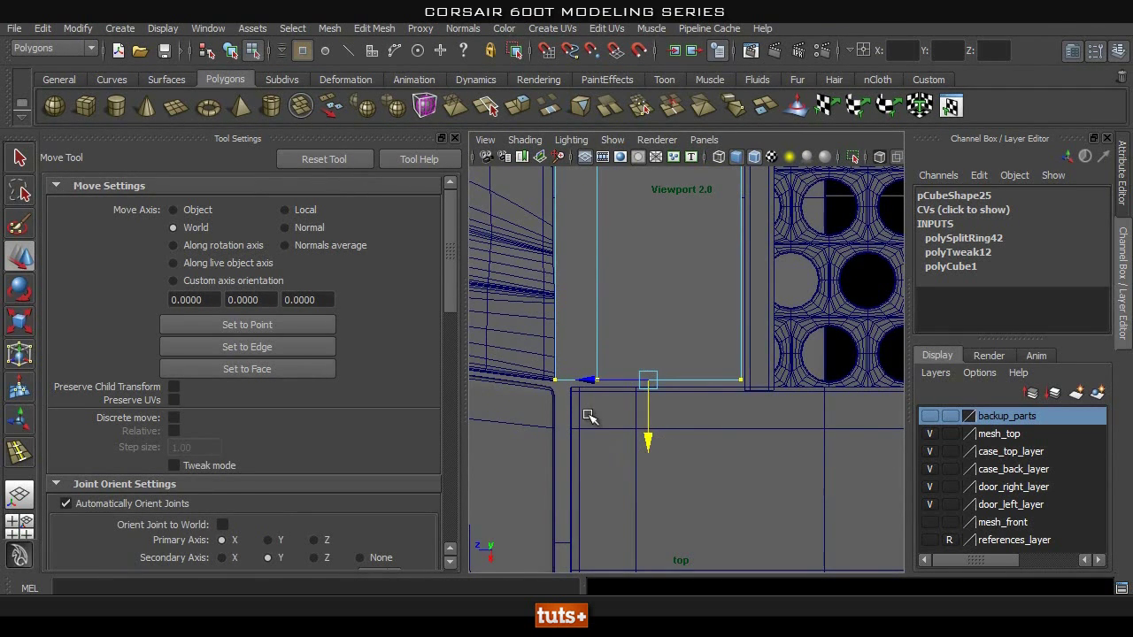
right_click_drag(750, 412, 646, 424, "alt")
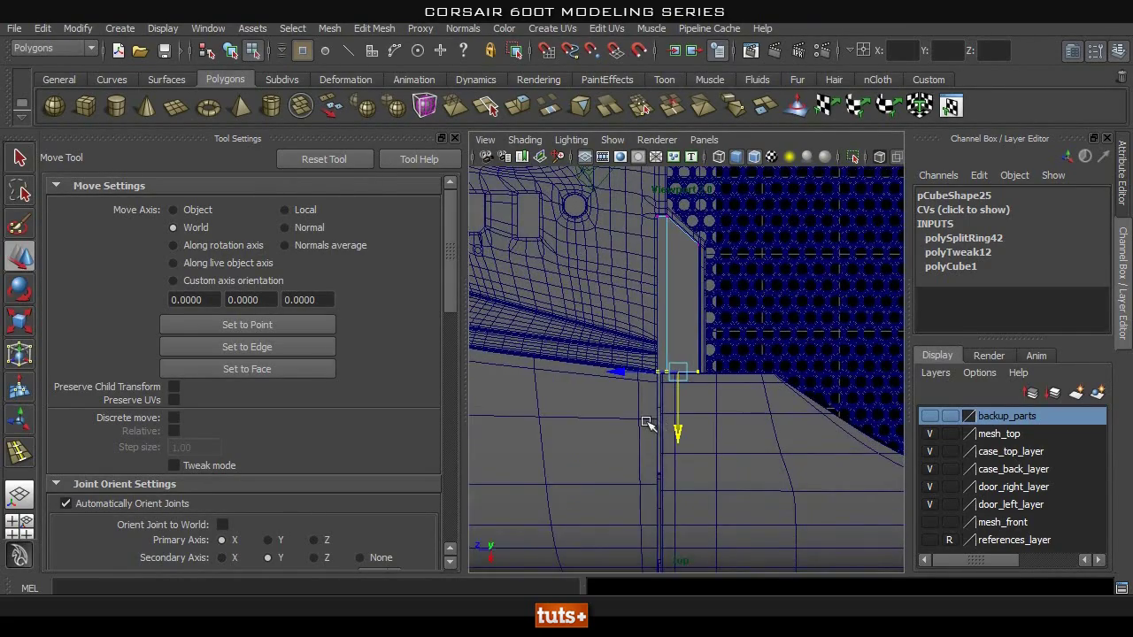
middle_click_drag(729, 462, 717, 430, "alt")
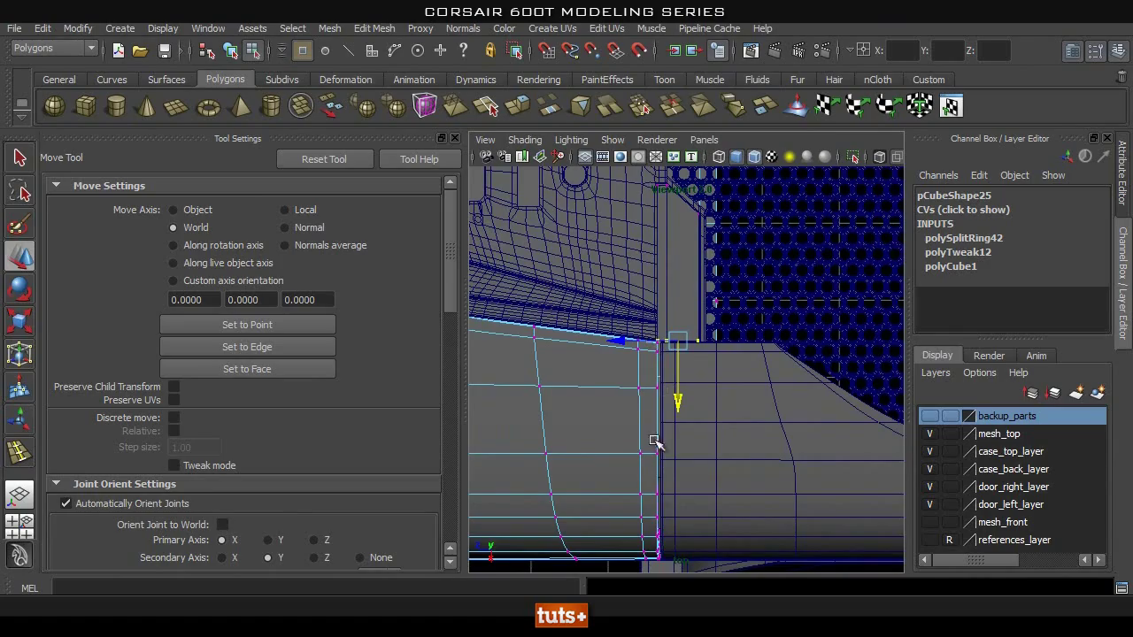
Examine how the box fits the cutout beside the control panel in the perspective and top views.
middle_click_drag(699, 369, 707, 452, "alt")
key("space")
left_click_drag(714, 399, 720, 363)
left_click_drag(668, 475, 801, 390, "alt")
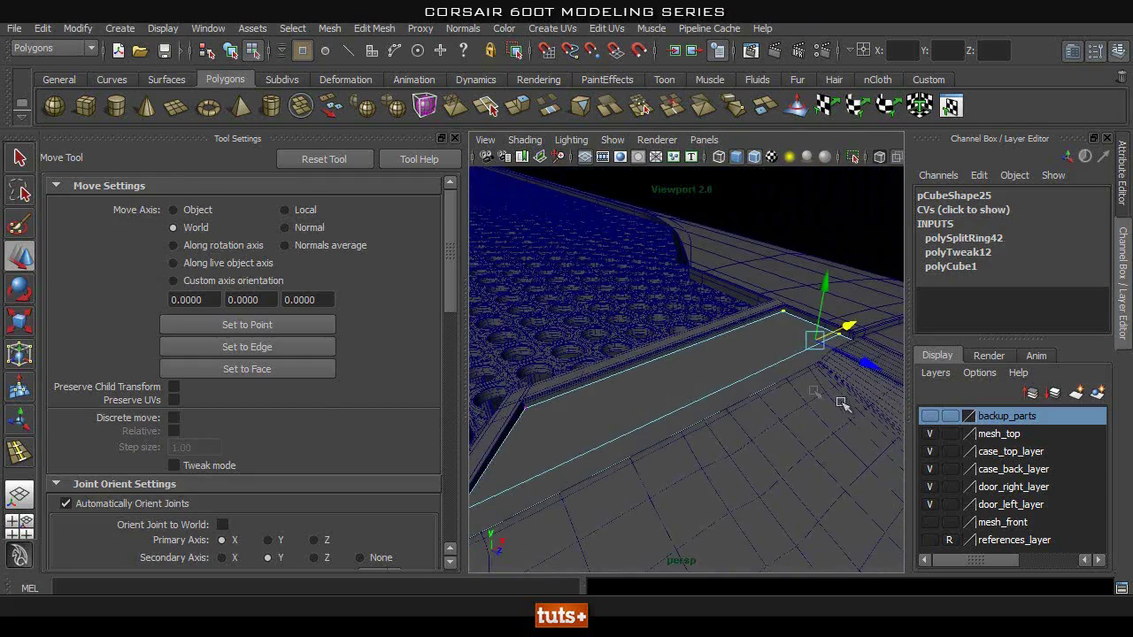
key("q")
mouse_move(779, 361)
right_mouse_down()
mouse_move(796, 349)
mouse_move(768, 363)
right_mouse_up()
left_click(560, 452)
left_click_drag(560, 453, 687, 399, "alt")
key("space")
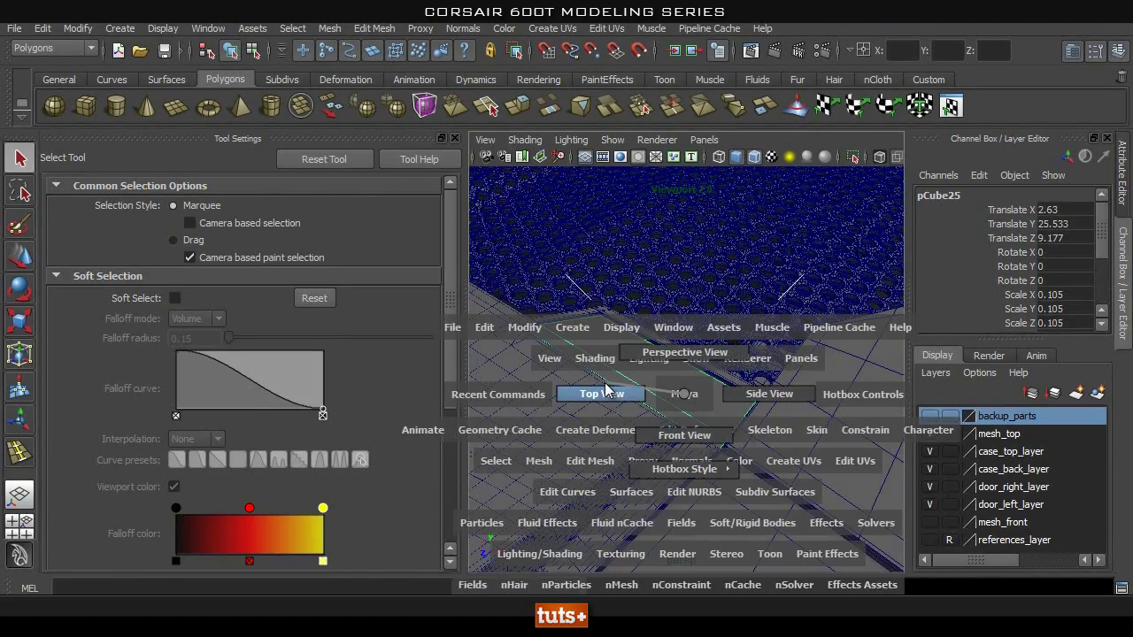
left_click(604, 391)
scroll(628, 416, "up", 3)
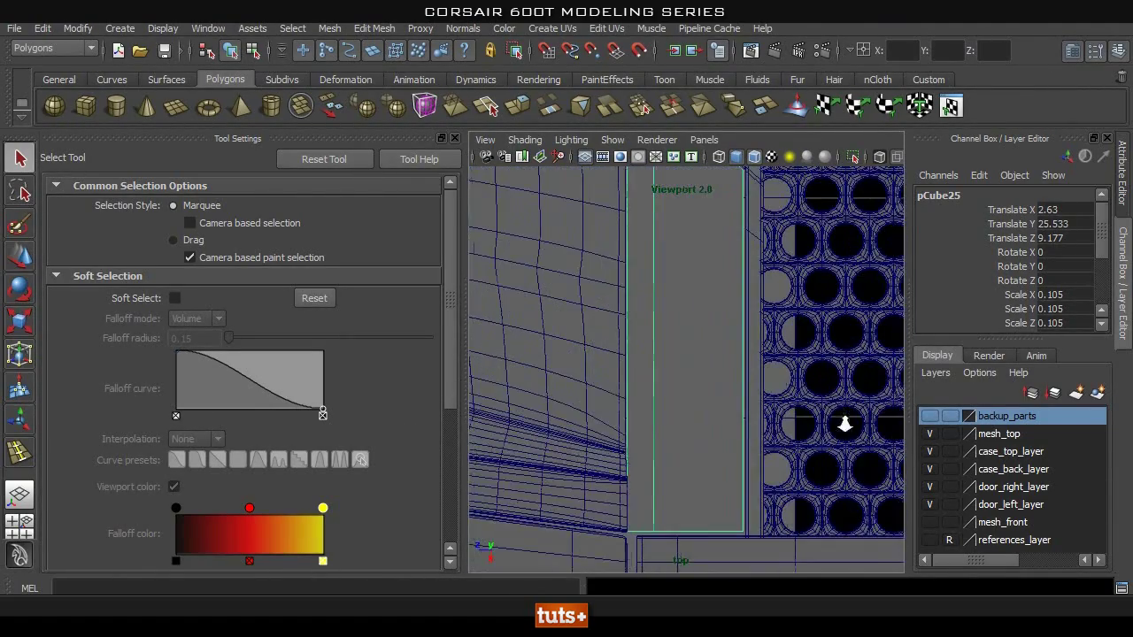
Try to inset the box's top faces by extruding them with an offset of 0.04.
right_click_drag(697, 299, 690, 342)
right_click_drag(719, 449, 729, 411, "alt")
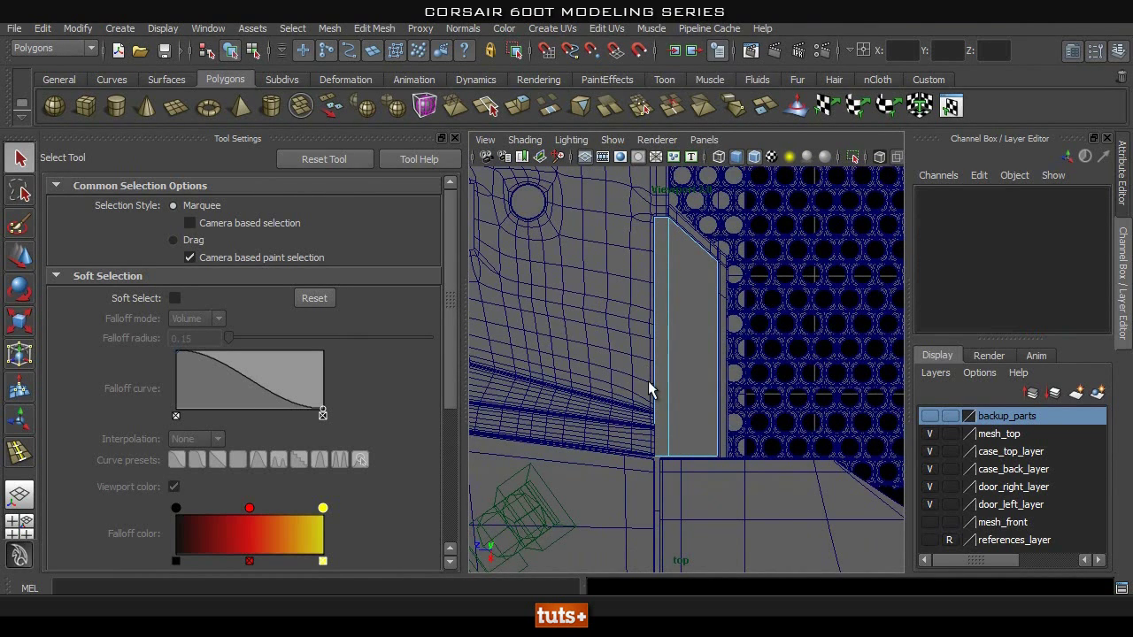
left_click(686, 339)
right_click_drag(690, 364, 872, 363, "alt")
middle_click_drag(787, 340, 777, 366, "alt")
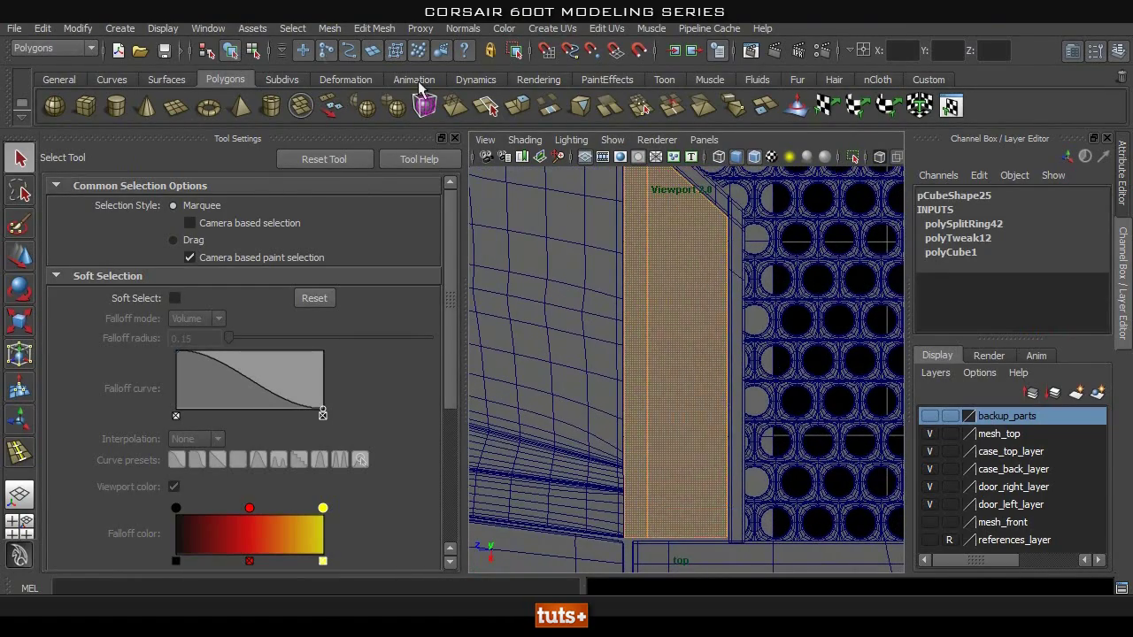
left_click(368, 29)
left_click(389, 72)
left_click_drag(1102, 229, 1110, 270)
left_click(1023, 290)
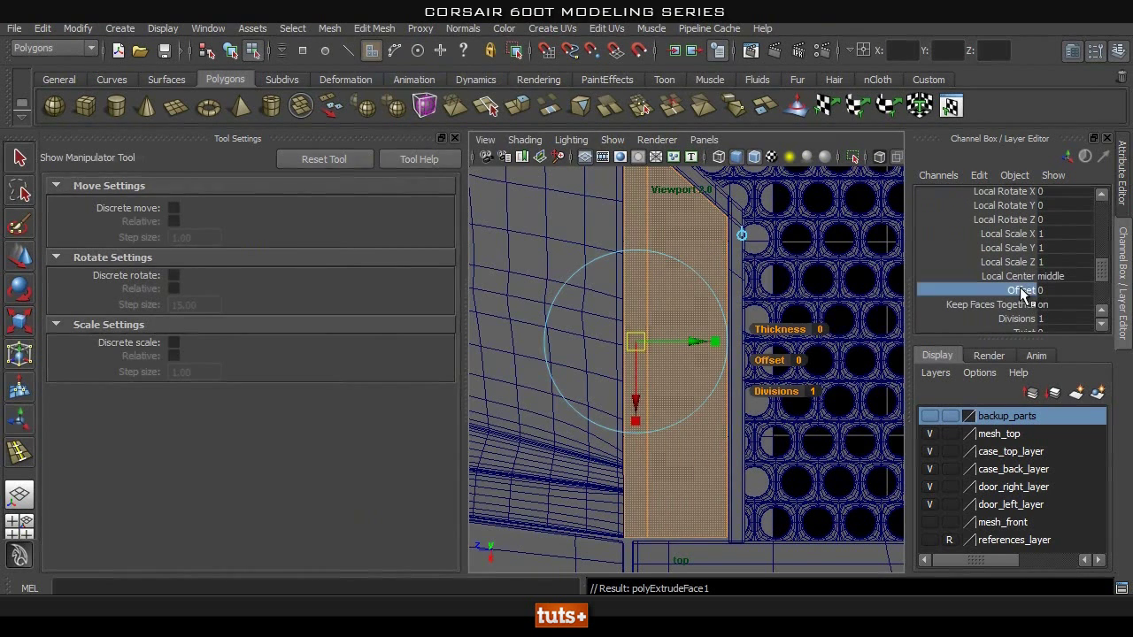
middle_click_drag(719, 303, 716, 306)
left_click_drag(672, 279, 651, 350, "alt")
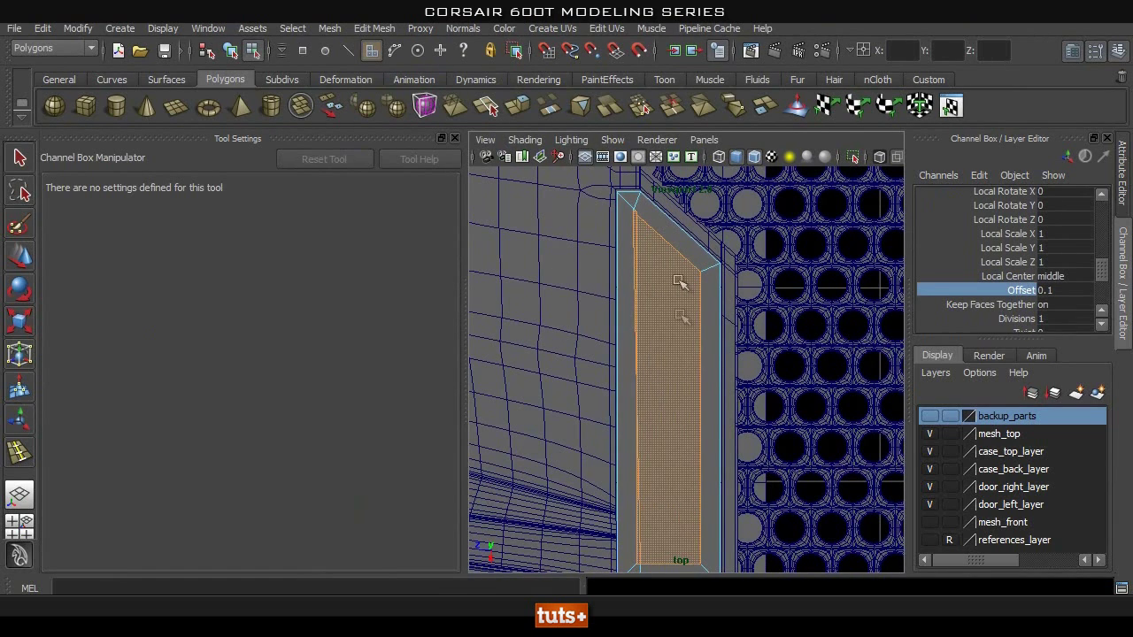
middle_click_drag(716, 333, 715, 335)
left_click(1069, 158)
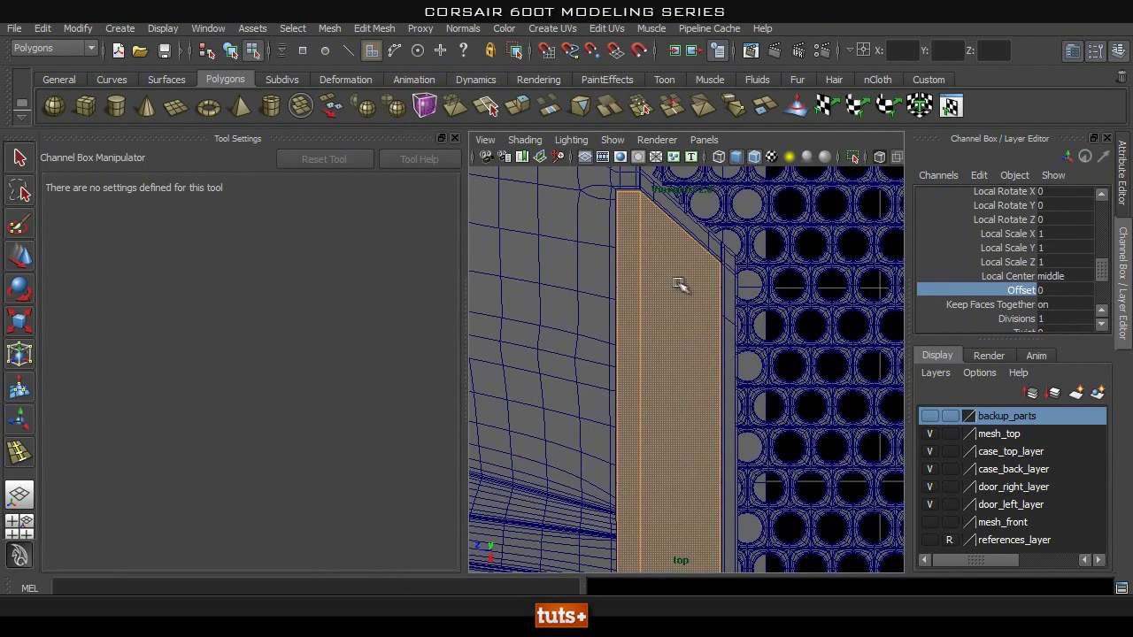
middle_click_drag(715, 286, 728, 312)
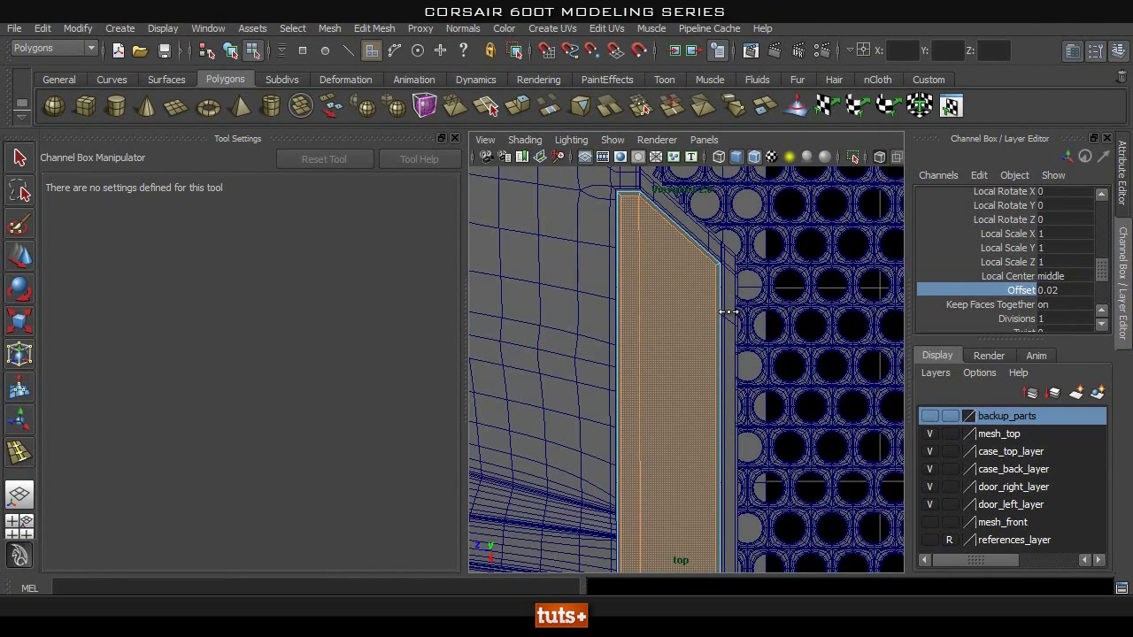
middle_click_drag(728, 311, 729, 313)
Examine the inset border's width and alignment along the mesh side and at the box's corners.
right_click_drag(575, 260, 701, 258, "alt")
middle_click_drag(694, 271, 718, 409, "alt")
right_click_drag(688, 405, 775, 389, "alt")
middle_click_drag(738, 470, 739, 399, "alt")
right_click_drag(715, 465, 649, 476, "alt")
middle_click_drag(650, 471, 655, 373, "alt")
key("space")
left_click_drag(688, 374, 690, 326)
left_click_drag(708, 416, 705, 458, "alt")
right_click_drag(705, 458, 835, 491, "alt")
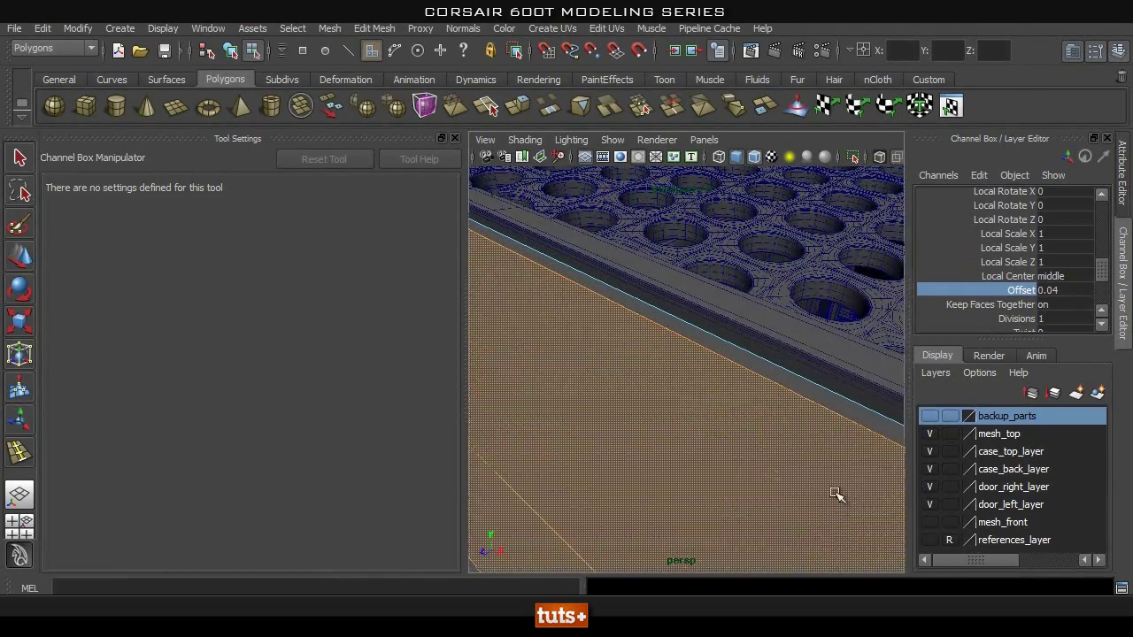
right_click_drag(664, 389, 759, 446, "alt")
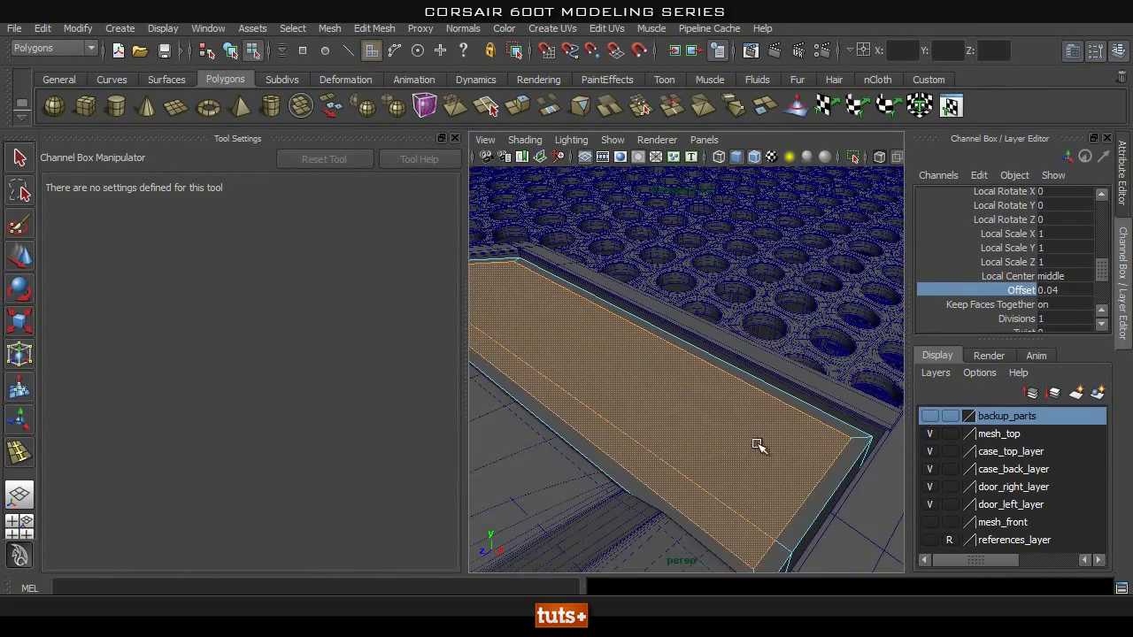
middle_click_drag(793, 467, 702, 420, "alt")
right_click_drag(662, 405, 705, 407, "alt")
left_click_drag(706, 407, 776, 392, "alt")
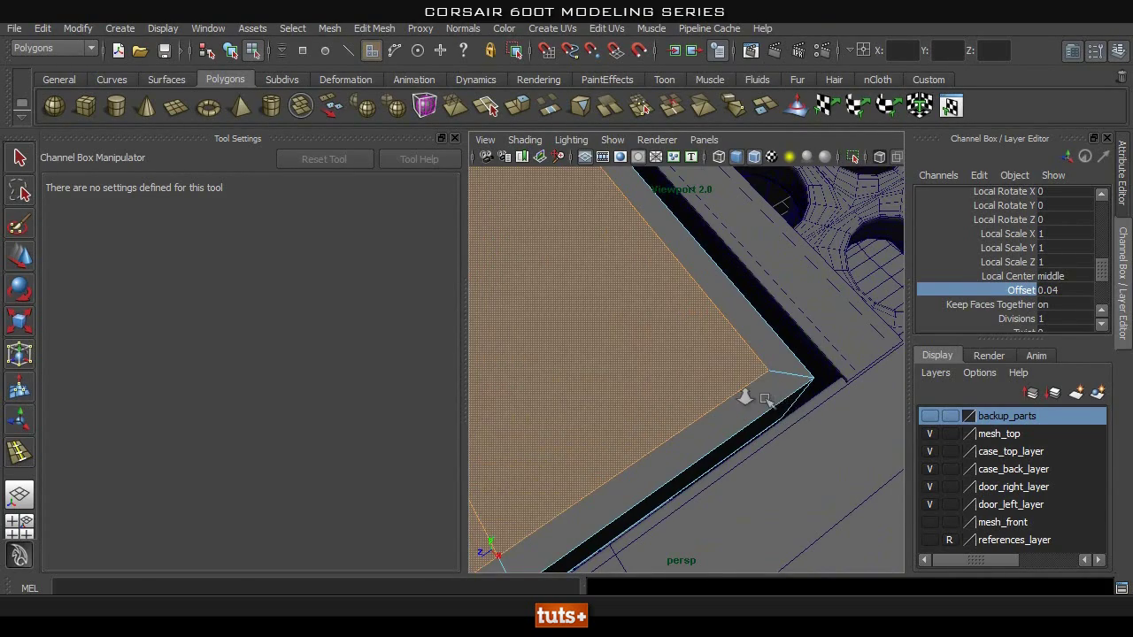
right_click_drag(767, 399, 639, 372, "alt")
middle_click_drag(640, 372, 676, 399, "alt")
Undo the inset extrusion of the box's top faces.
key("ctrl+z")
key("z")
key("z")
key("z")
Return to object selection, isolate the box in the viewport and close the tool settings.
key("q")
right_click_drag(720, 299, 791, 296)
right_click_drag(720, 372, 784, 164, "alt")
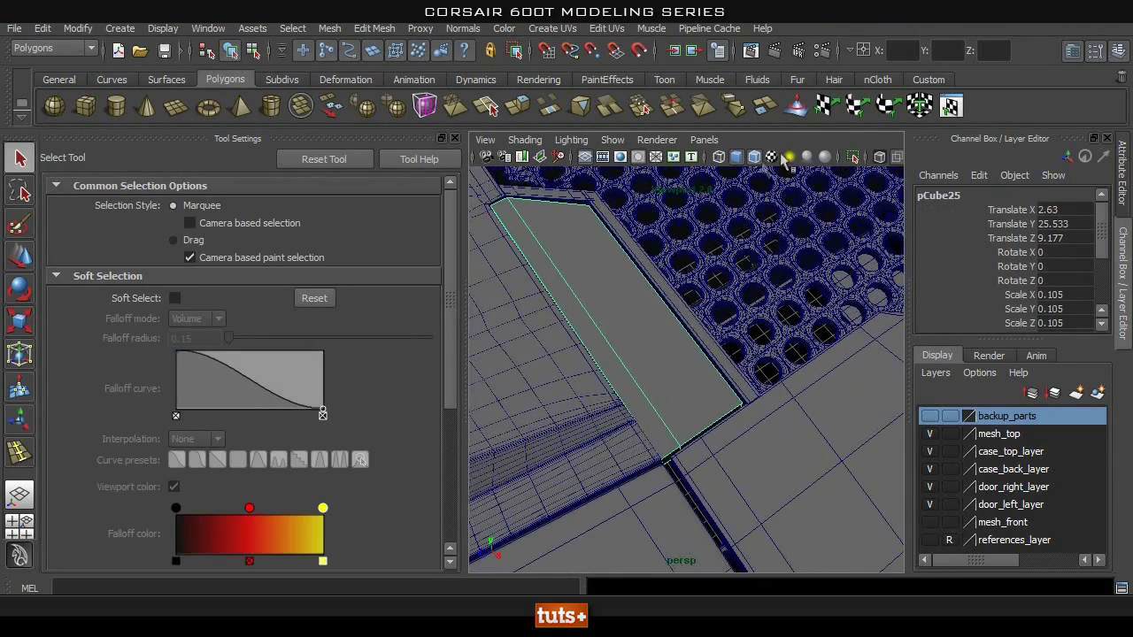
left_click(852, 157)
left_click(456, 140)
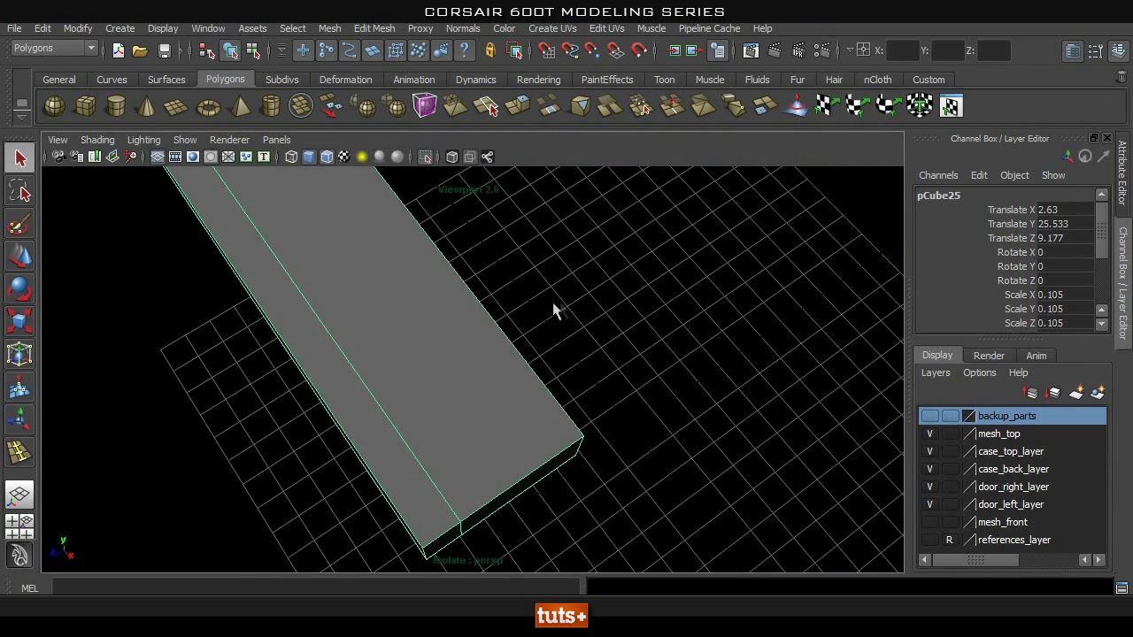
Insert edge loops near both long sides and both ends of the box to outline a narrow top border.
right_click_drag(618, 312, 579, 282, "alt")
middle_click_drag(579, 281, 609, 322, "alt")
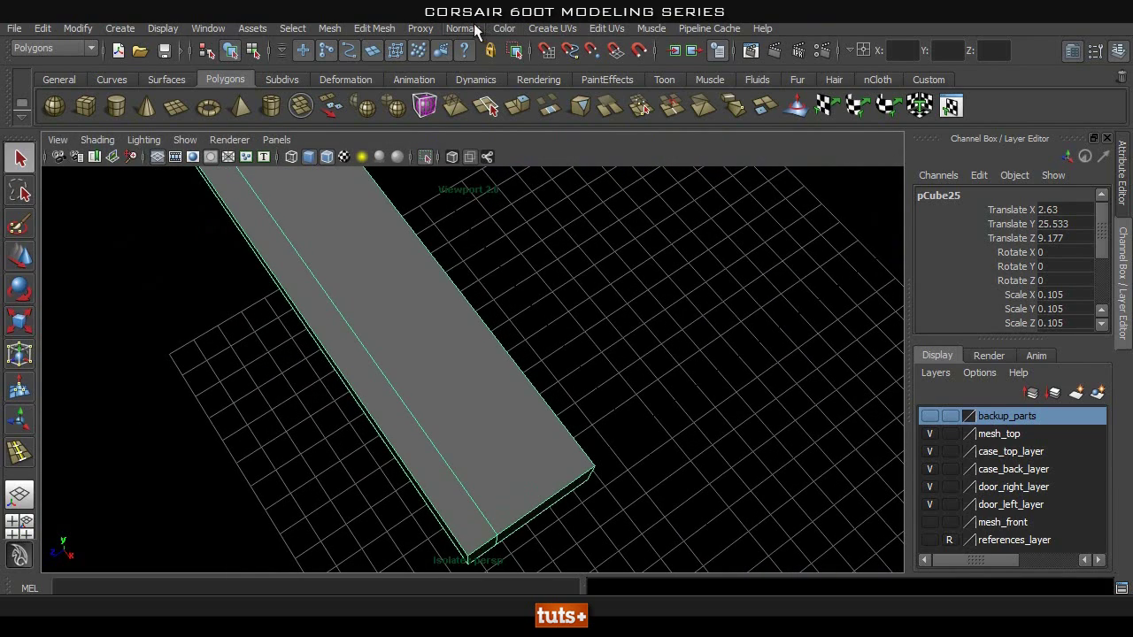
left_click(372, 30)
left_click(467, 189)
left_click_drag(549, 337, 480, 437, "alt")
left_click_drag(520, 427, 398, 443, "alt")
left_click(344, 437)
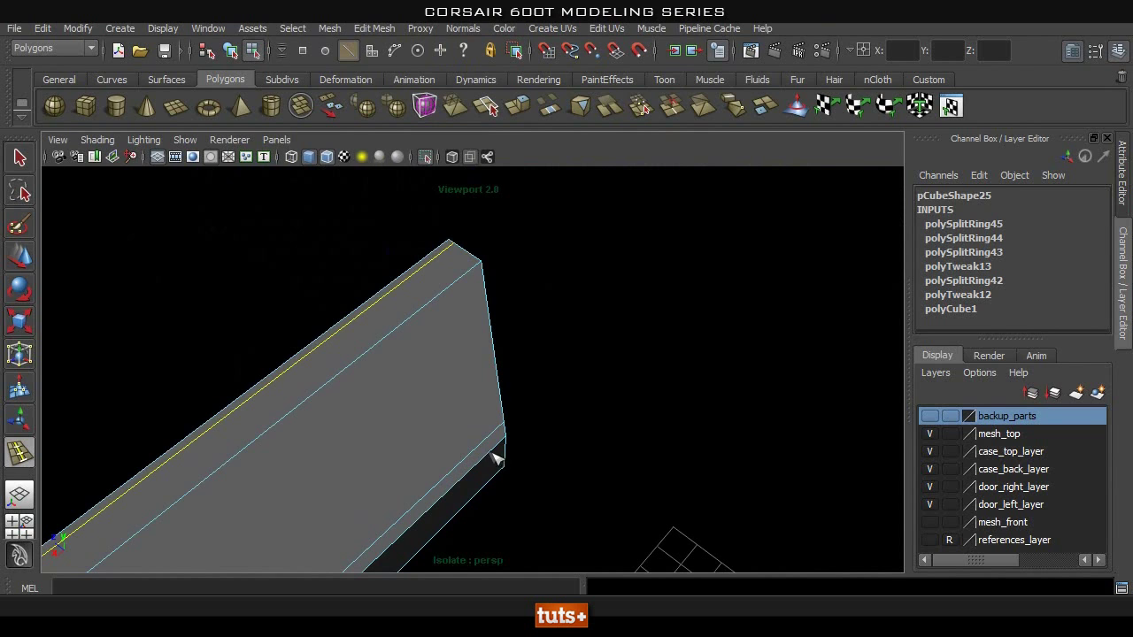
left_click_drag(494, 455, 501, 443)
left_click_drag(417, 418, 397, 450, "alt")
Slide the edge loop at the slanted end closer to the outer edge to match the side borders.
key("space")
scroll(566, 434, "down", 2)
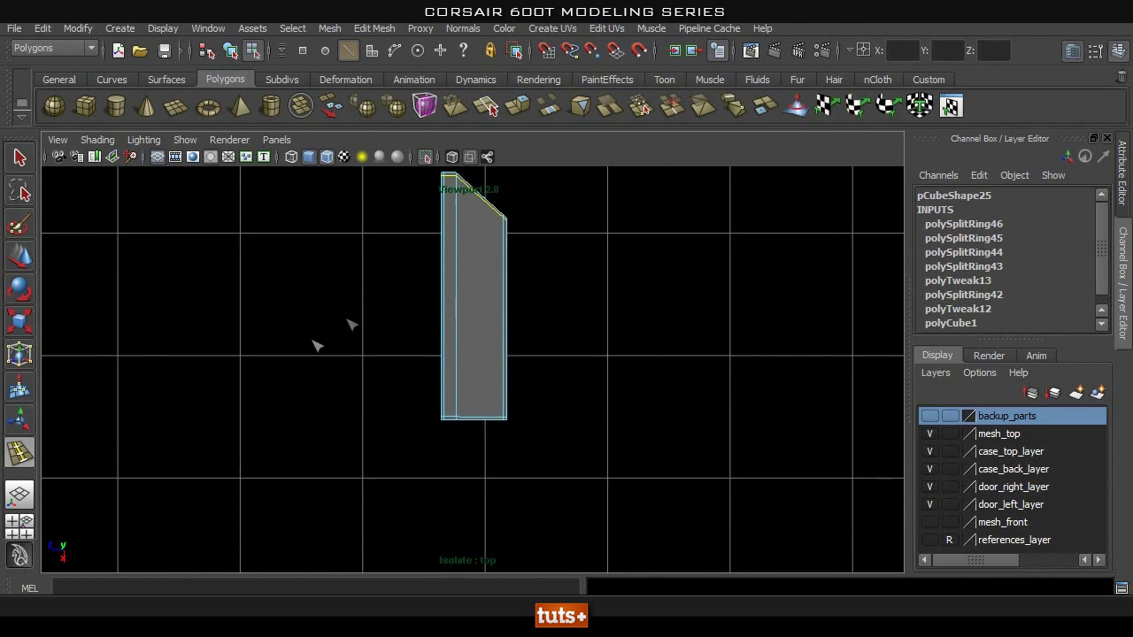
middle_click_drag(440, 300, 460, 405, "alt")
right_click_drag(459, 405, 796, 399, "alt")
middle_click_drag(596, 298, 591, 381, "alt")
right_click_drag(420, 367, 605, 363, "alt")
middle_click_drag(602, 361, 572, 363, "alt")
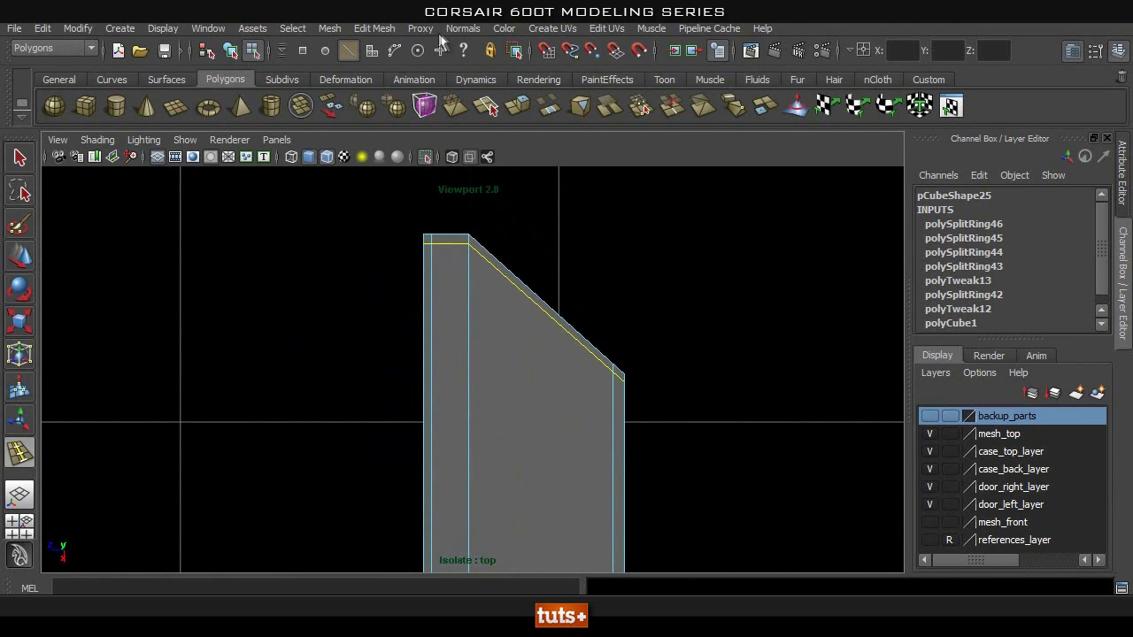
left_click(366, 28)
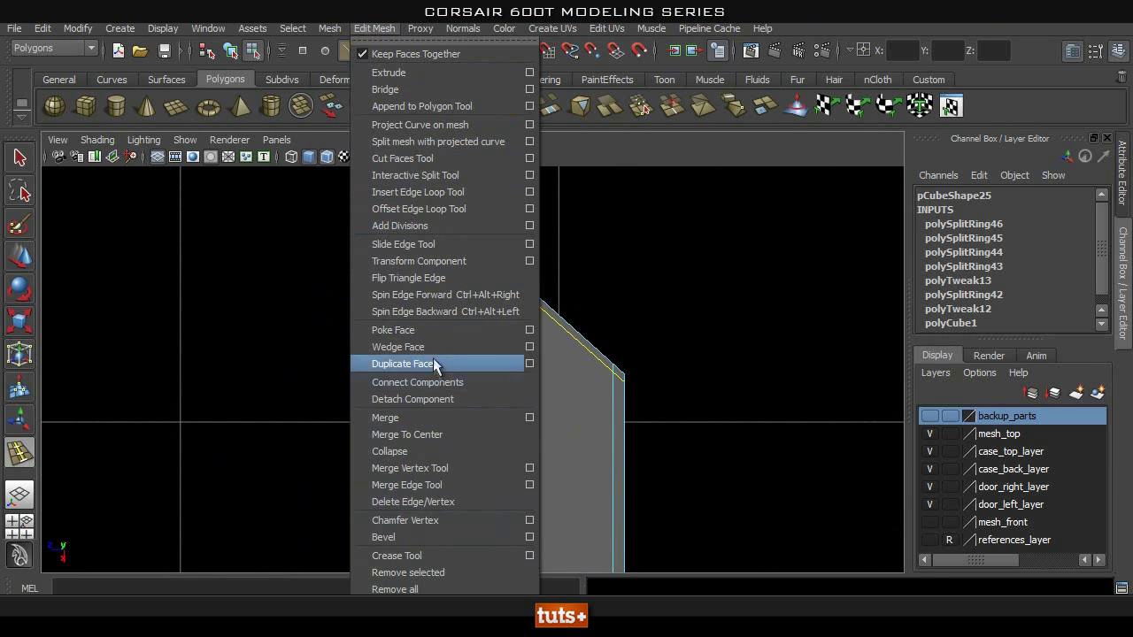
left_click(428, 245)
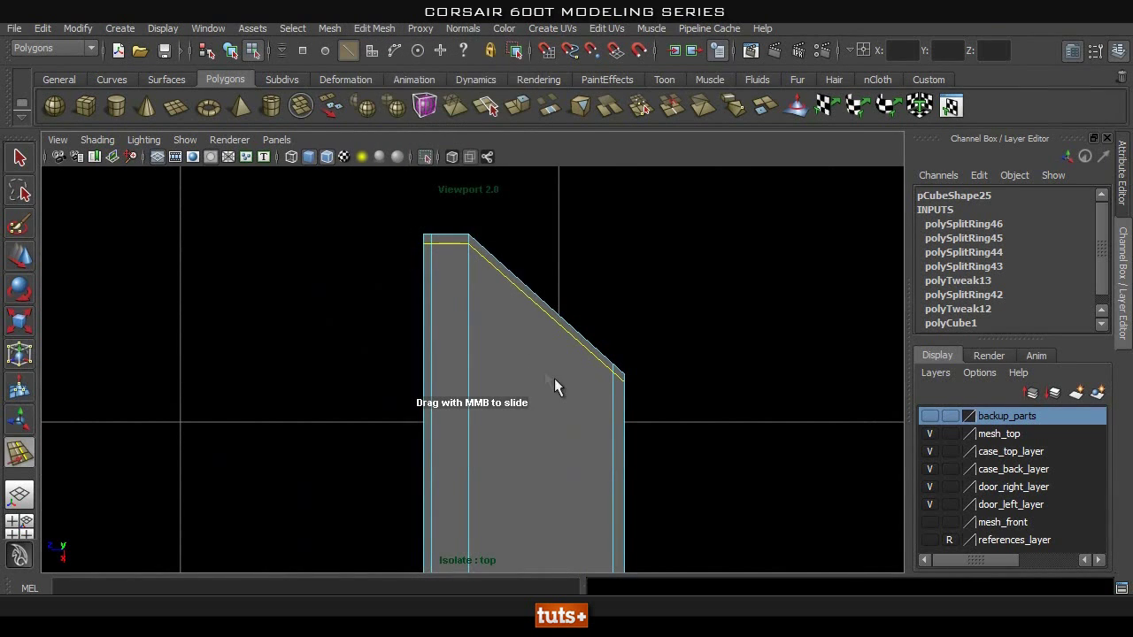
middle_click_drag(579, 351, 537, 448)
middle_click_drag(559, 347, 571, 277)
middle_click_drag(518, 455, 521, 301, "alt")
right_click_drag(554, 330, 518, 343, "alt")
Extrude the box's inner top faces and move them down to form a recess inside the border.
key("q")
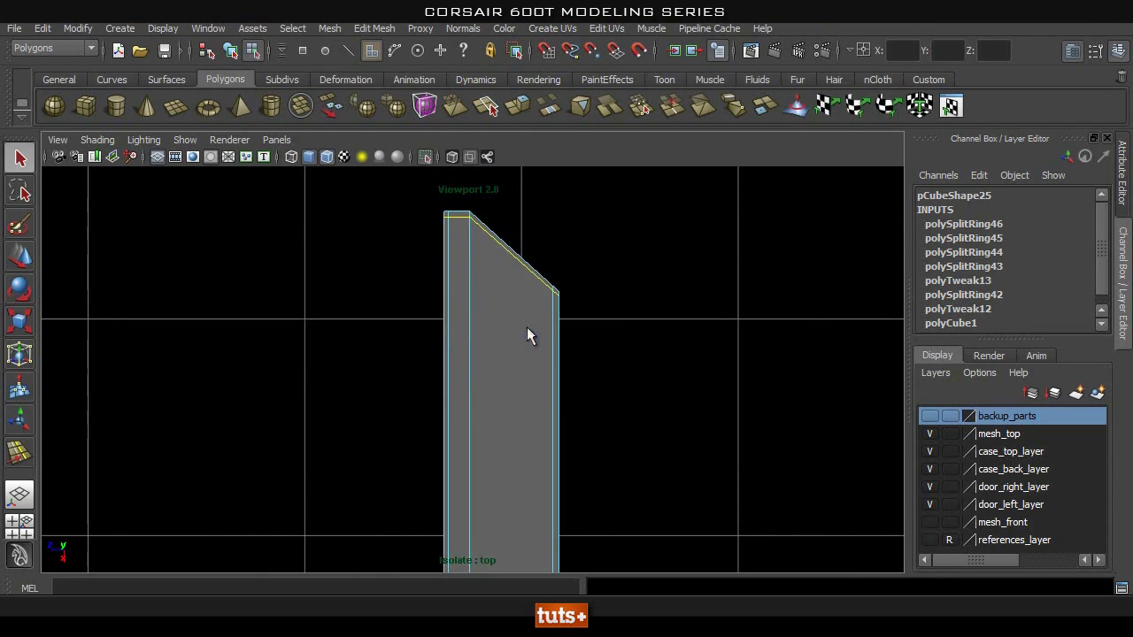
left_click(524, 330)
left_click(462, 359, "shift")
key("space")
left_click_drag(478, 384, 485, 342)
left_click_drag(582, 491, 557, 441, "alt")
left_click_drag(582, 449, 518, 473, "alt")
left_click(367, 27)
left_click(398, 71)
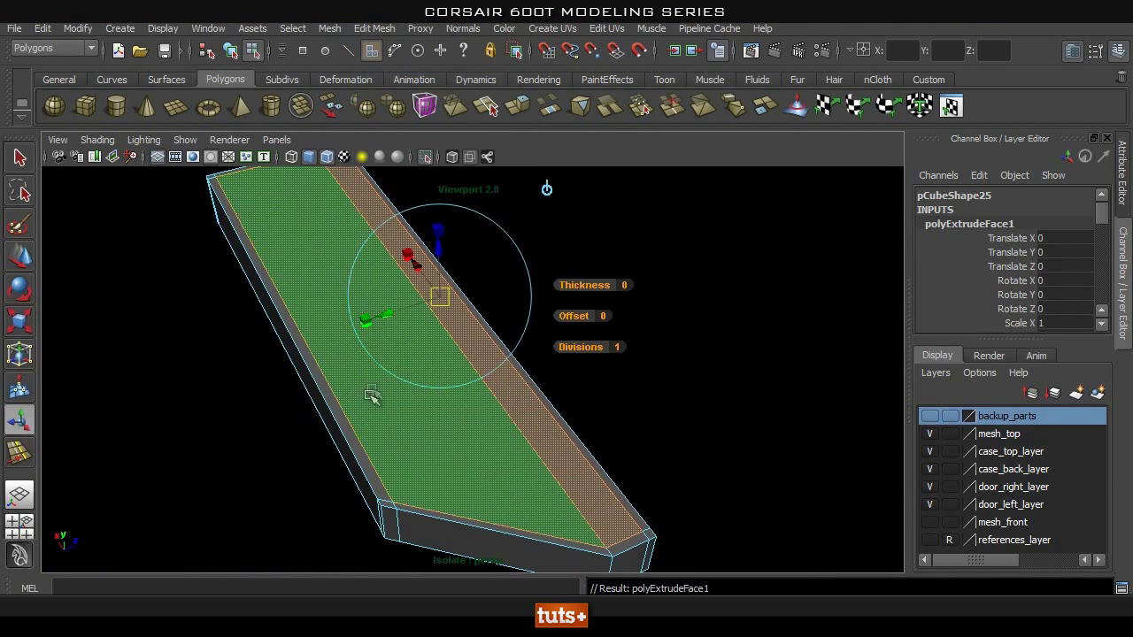
left_click_drag(377, 258, 378, 271)
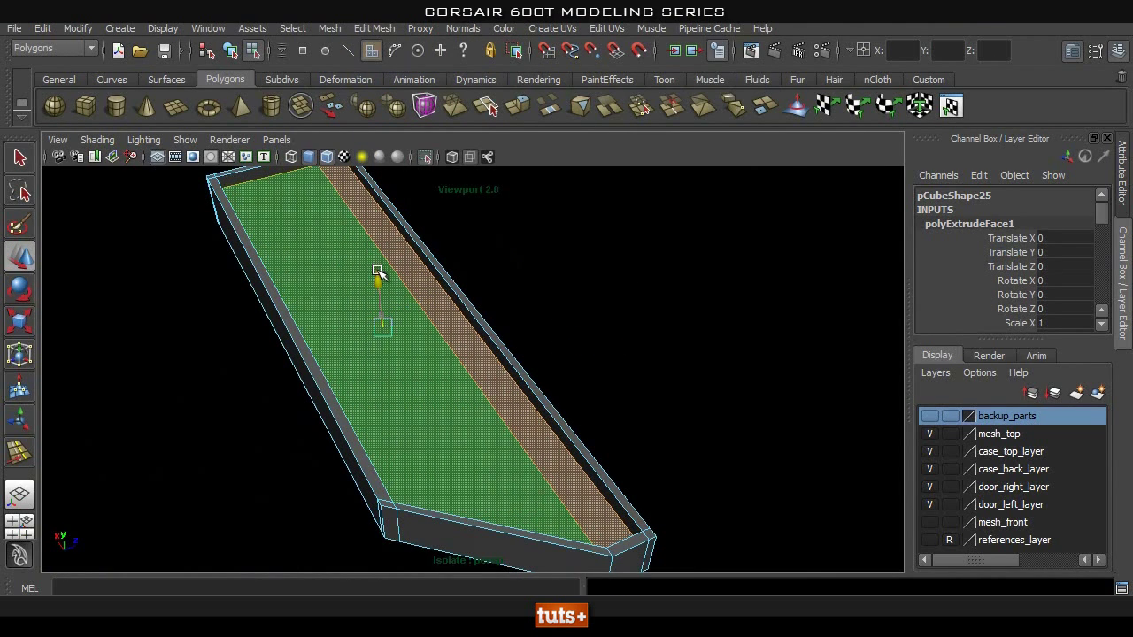
Examine the recessed box's rim, corners and outer walls from several angles.
mouse_move(232, 318)
left_mouse_down("alt")
mouse_move(240, 311)
mouse_move(295, 335)
mouse_move(360, 319)
left_mouse_up("alt")
left_click_drag(471, 368, 497, 425, "alt")
key("q")
right_click_drag(466, 455, 571, 276)
left_click_drag(485, 288, 467, 271, "alt")
middle_click_drag(494, 403, 373, 261, "alt")
right_click_drag(620, 354, 860, 389, "alt")
left_click_drag(610, 380, 524, 277, "alt")
middle_click_drag(495, 209, 473, 285, "alt")
left_click_drag(479, 486, 470, 486, "alt")
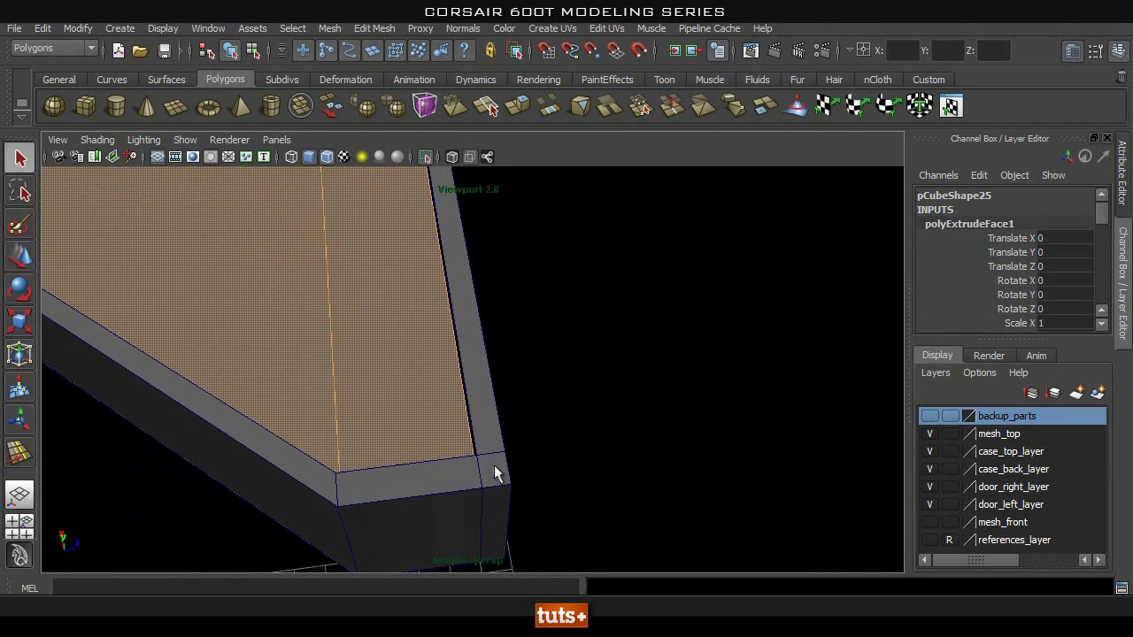
left_click_drag(443, 446, 494, 426, "alt")
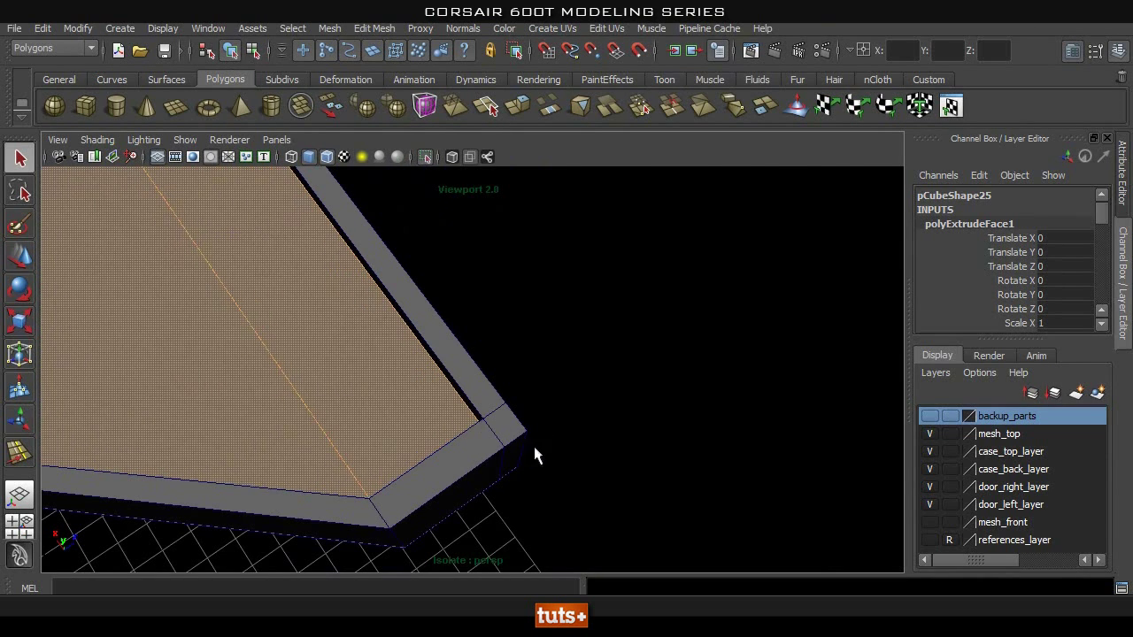
left_click_drag(625, 451, 466, 423, "alt")
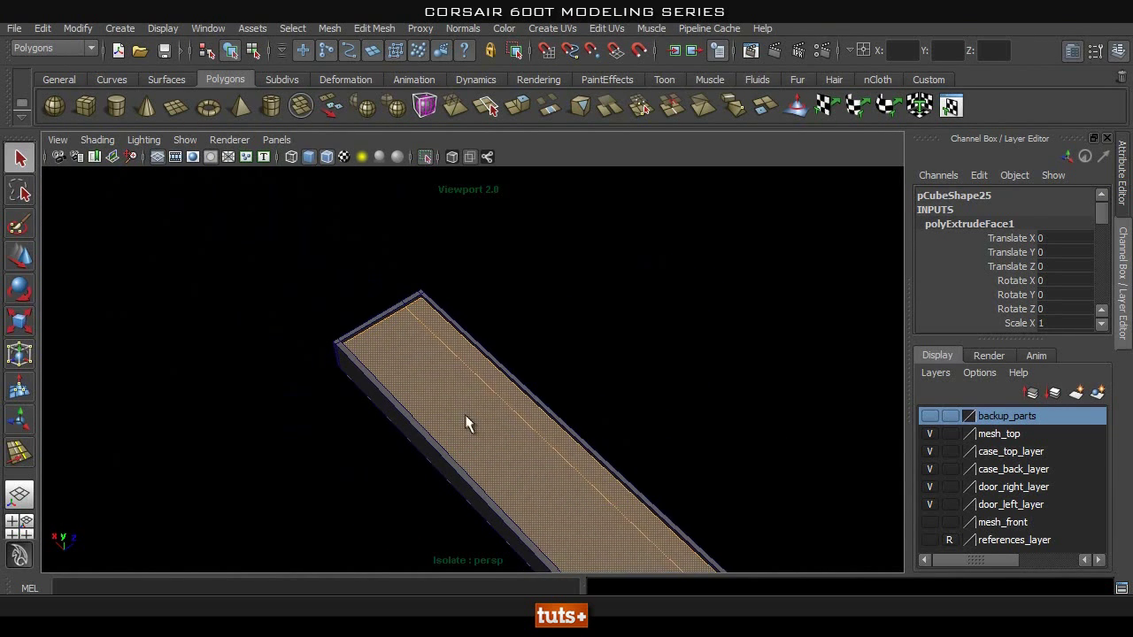
left_click_drag(451, 347, 449, 425, "alt")
right_click_drag(452, 425, 553, 447, "alt")
middle_click_drag(553, 447, 511, 410, "alt")
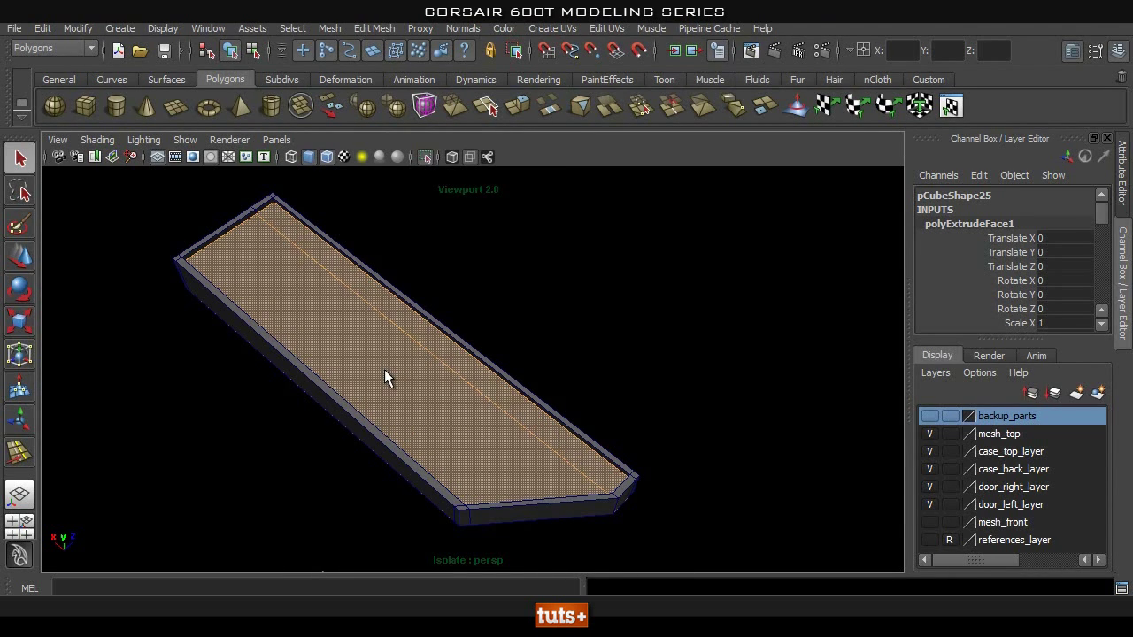
left_click_drag(441, 400, 364, 419, "alt")
middle_click_drag(364, 419, 590, 245, "alt")
middle_click_drag(421, 299, 408, 355, "alt")
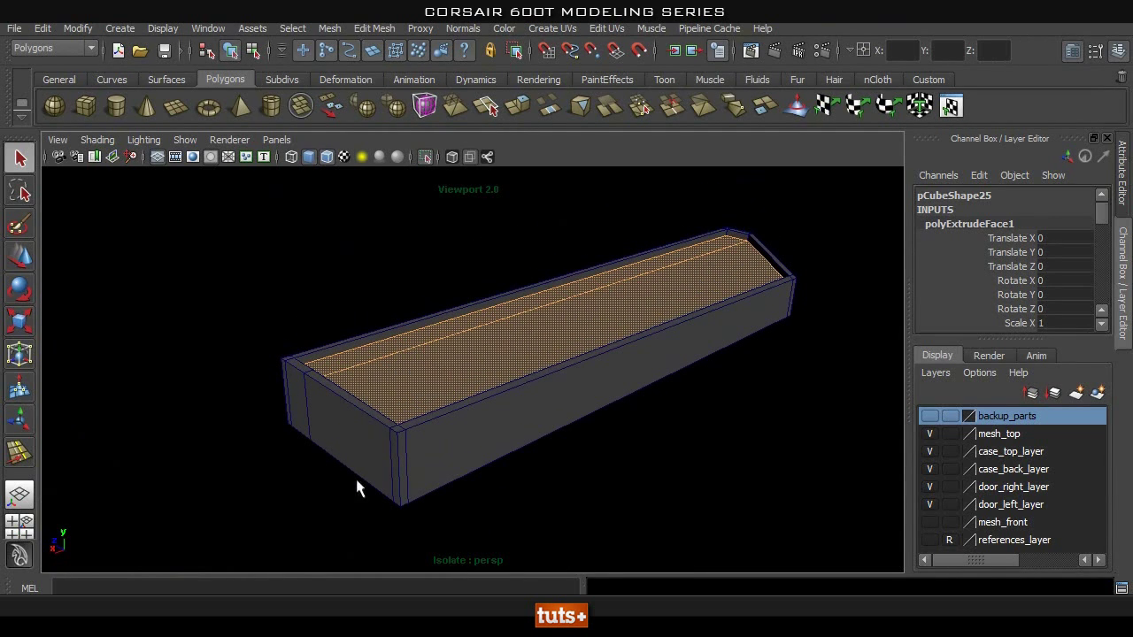
left_click_drag(605, 410, 397, 432, "alt")
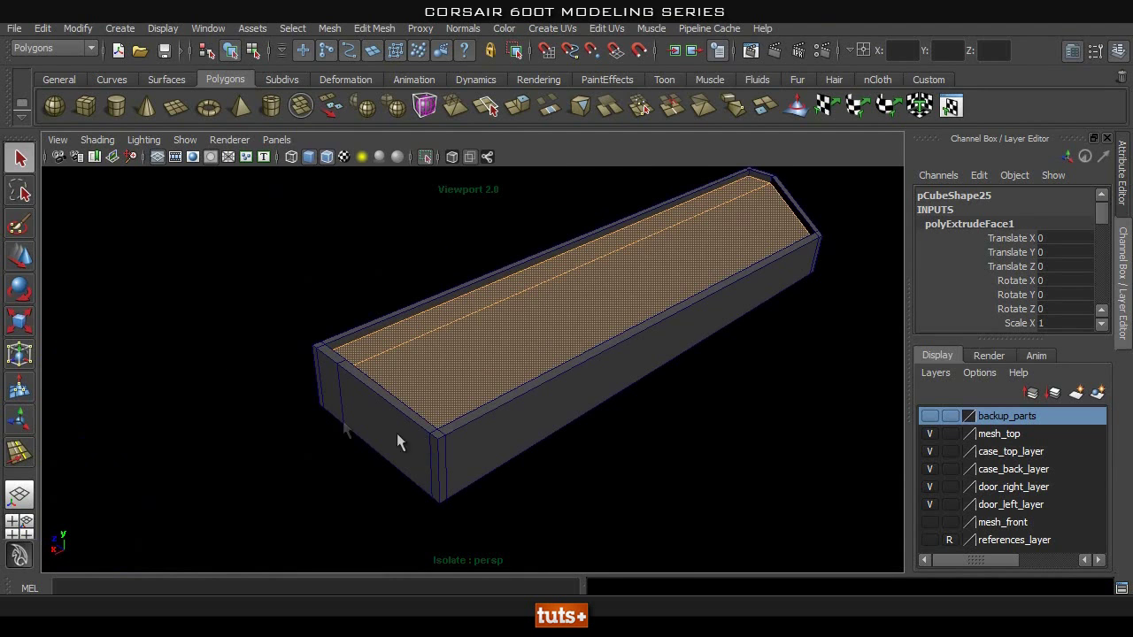
Insert supporting edge loops around the box's outer walls, just below the top rim and just above the bottom edge.
left_click(436, 29)
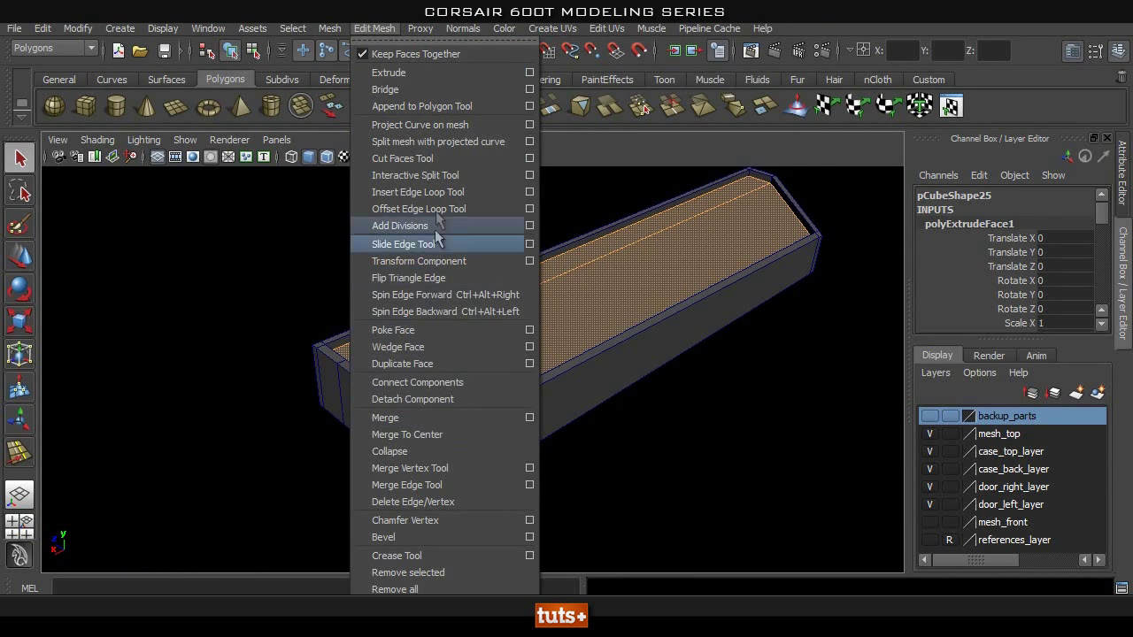
left_click(418, 192)
scroll(420, 398, "up", 5)
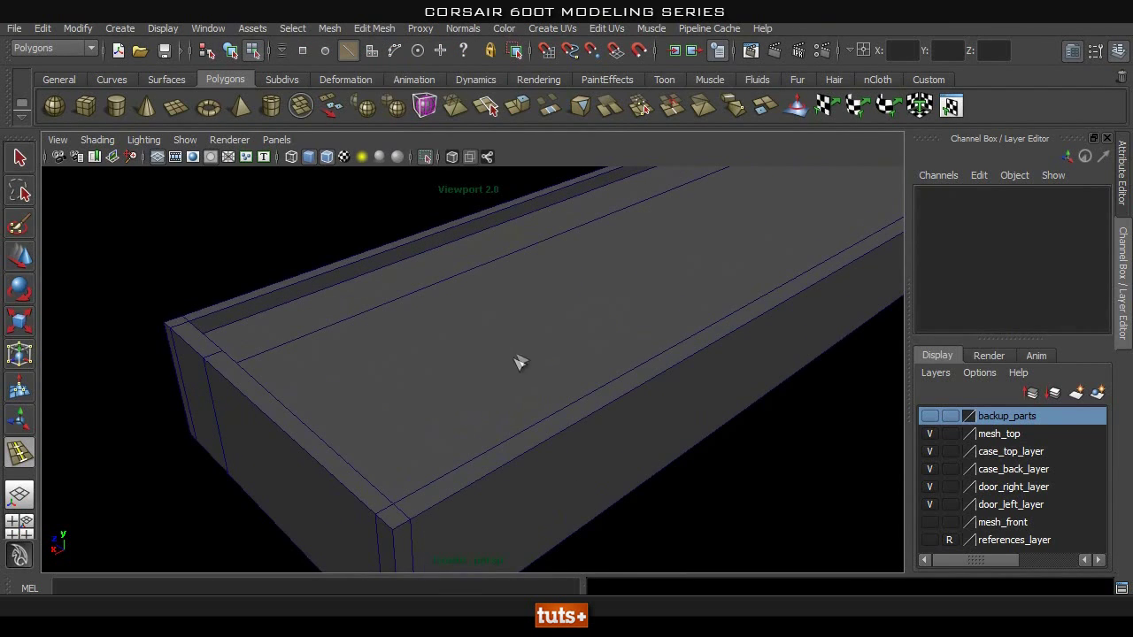
middle_click_drag(481, 341, 481, 340, "alt")
left_click(398, 548)
left_click_drag(398, 548, 398, 537)
middle_click_drag(397, 537, 423, 421, "alt")
left_click_drag(423, 423, 617, 378)
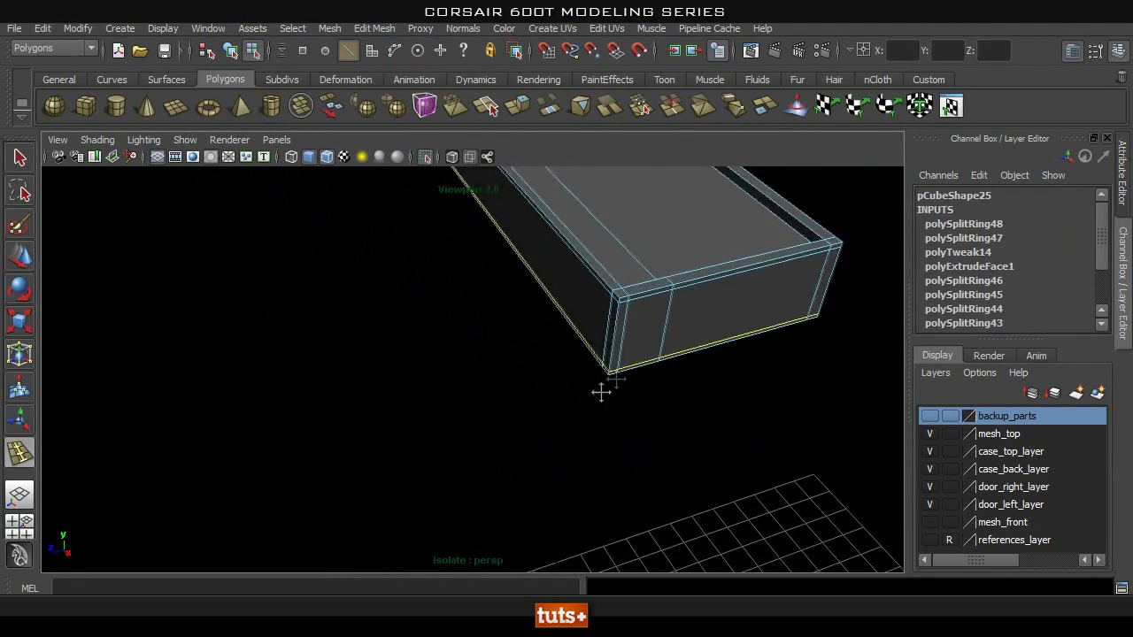
Insert supporting edge loops close to the corners at the box's square end, running across its rim and outer walls.
middle_click_drag(616, 379, 559, 415, "alt")
right_click_drag(559, 415, 650, 395, "alt")
left_click_drag(611, 414, 519, 426, "alt")
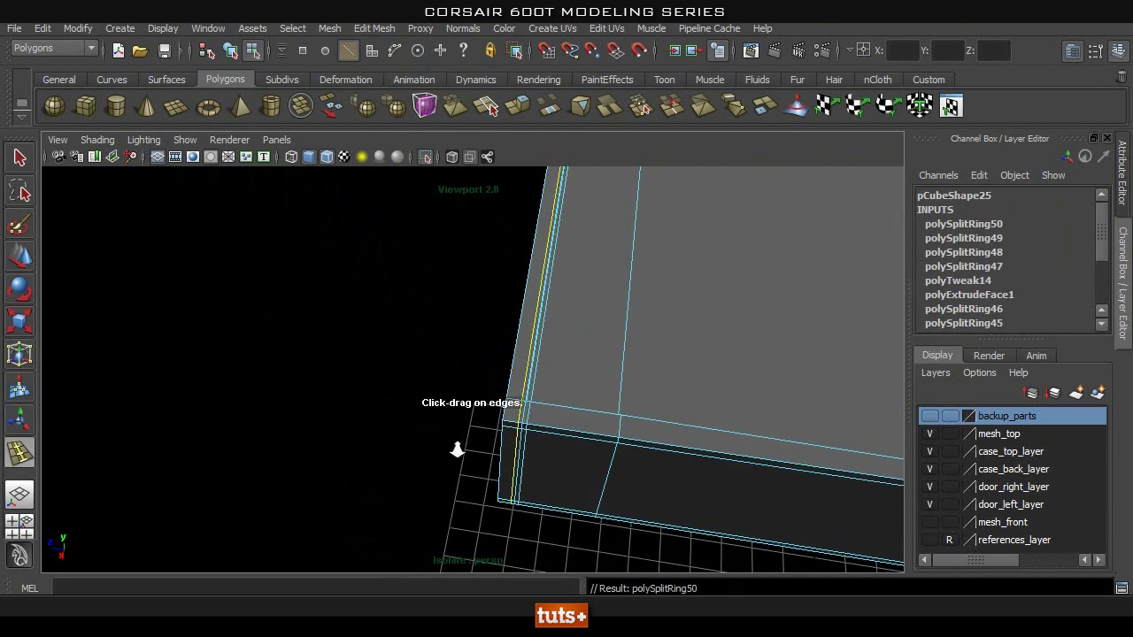
right_click_drag(457, 449, 537, 444, "alt")
left_click_drag(522, 451, 522, 451)
left_click_drag(522, 452, 567, 426, "alt")
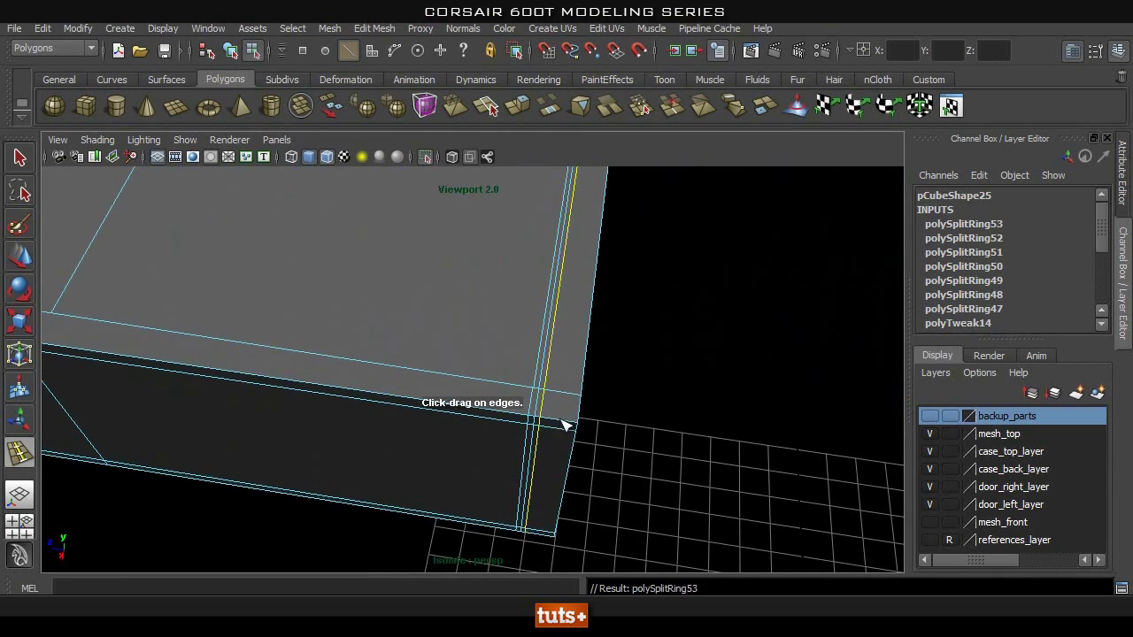
left_click_drag(575, 434, 498, 383, "alt")
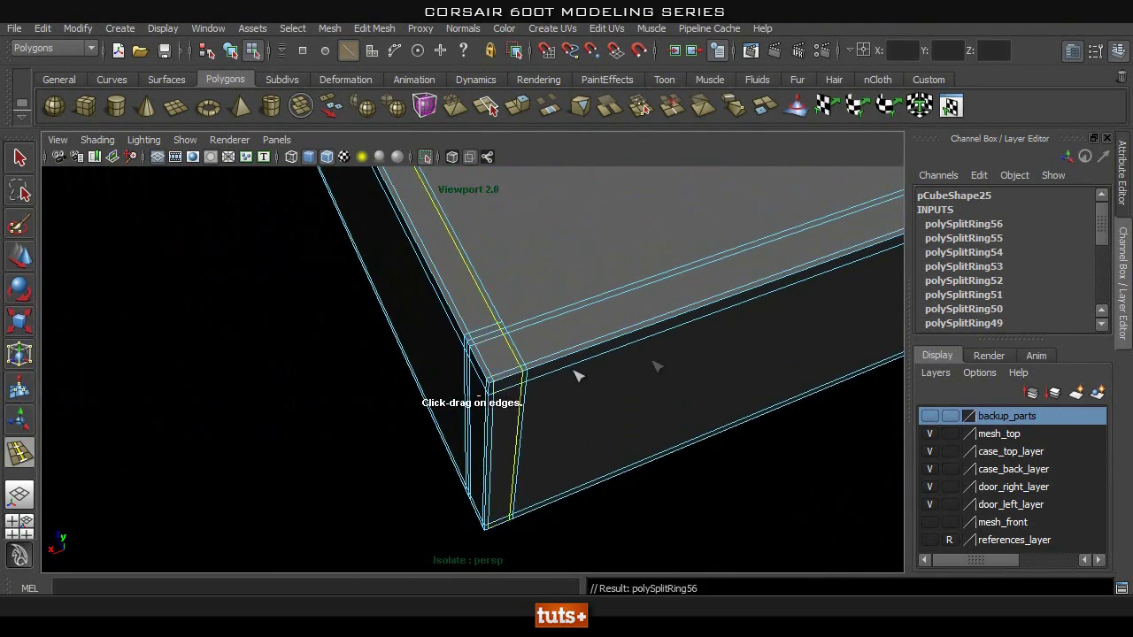
Insert supporting edge loops on both sides of the box's short end wall next to the slanted side.
left_click_drag(577, 376, 341, 482, "alt")
right_click_drag(409, 397, 312, 418, "alt")
middle_click_drag(339, 475, 97, 531, "alt")
middle_click_drag(753, 345, 403, 458, "alt")
middle_click_drag(575, 418, 319, 425, "alt")
right_click_drag(324, 425, 744, 435, "alt")
middle_click_drag(383, 450, 448, 372, "alt")
left_click_drag(446, 447, 436, 448)
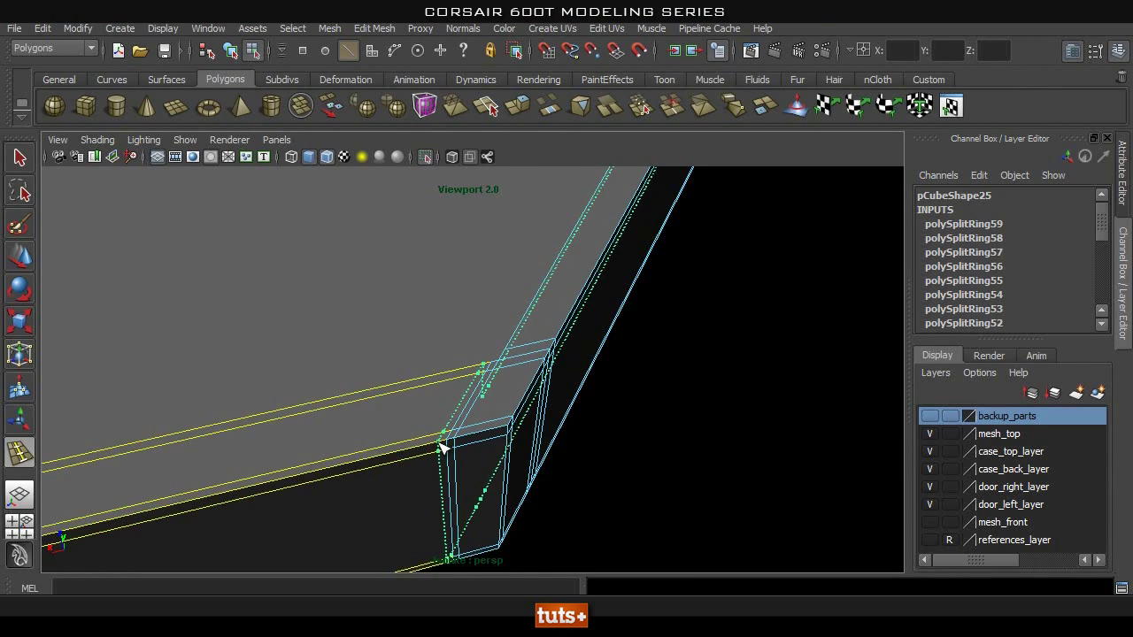
left_click_drag(498, 431, 501, 433)
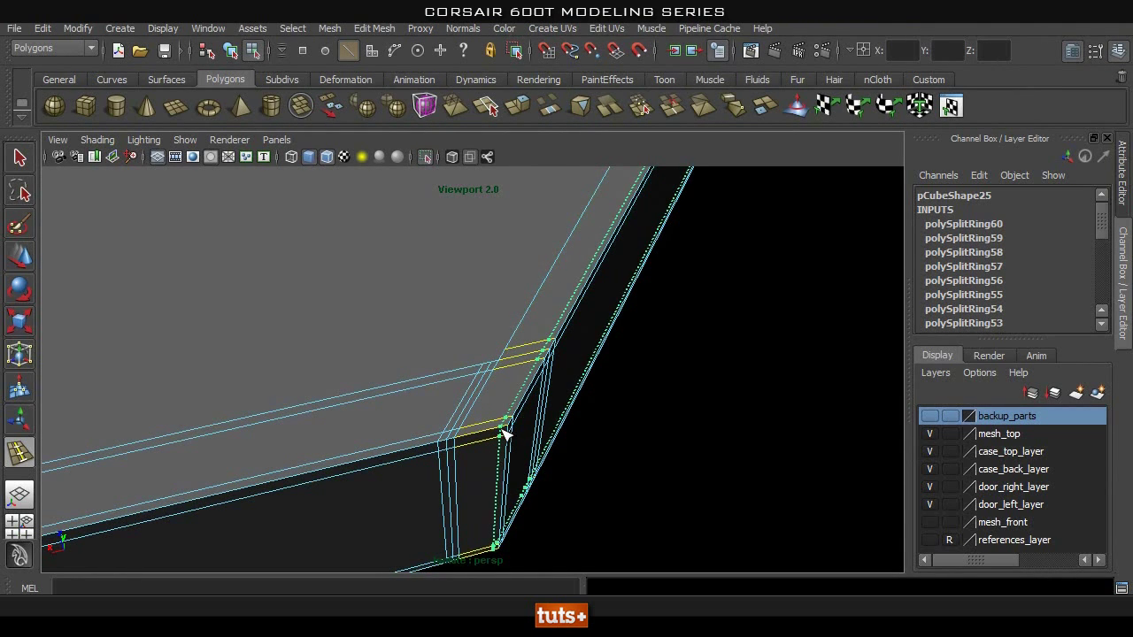
Add edge loops along the inner and outer borders of the rim on the slanted side and its adjoining corners.
middle_click_drag(625, 392, 491, 523, "alt")
left_click_drag(490, 523, 584, 460, "alt")
middle_click_drag(584, 461, 587, 419, "alt")
mouse_move(587, 418)
left_mouse_down("alt")
mouse_move(442, 398)
mouse_move(581, 397)
left_mouse_up("alt")
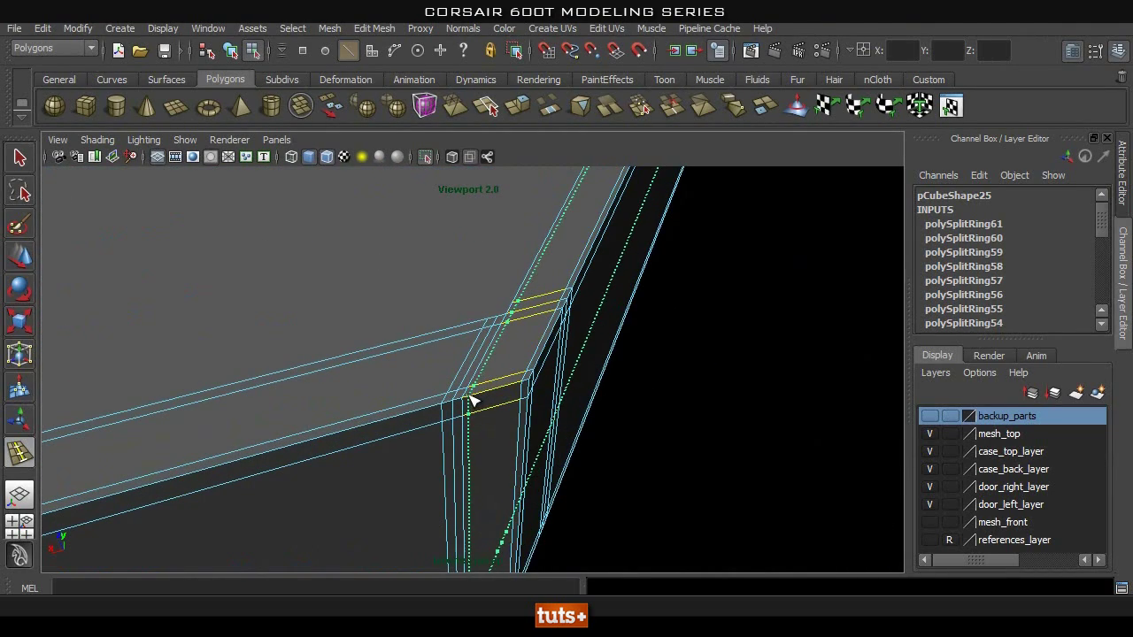
left_click_drag(478, 403, 585, 466, "alt")
right_click_drag(584, 466, 619, 465, "alt")
middle_click_drag(256, 491, 394, 394, "alt")
right_click_drag(394, 395, 400, 442, "alt")
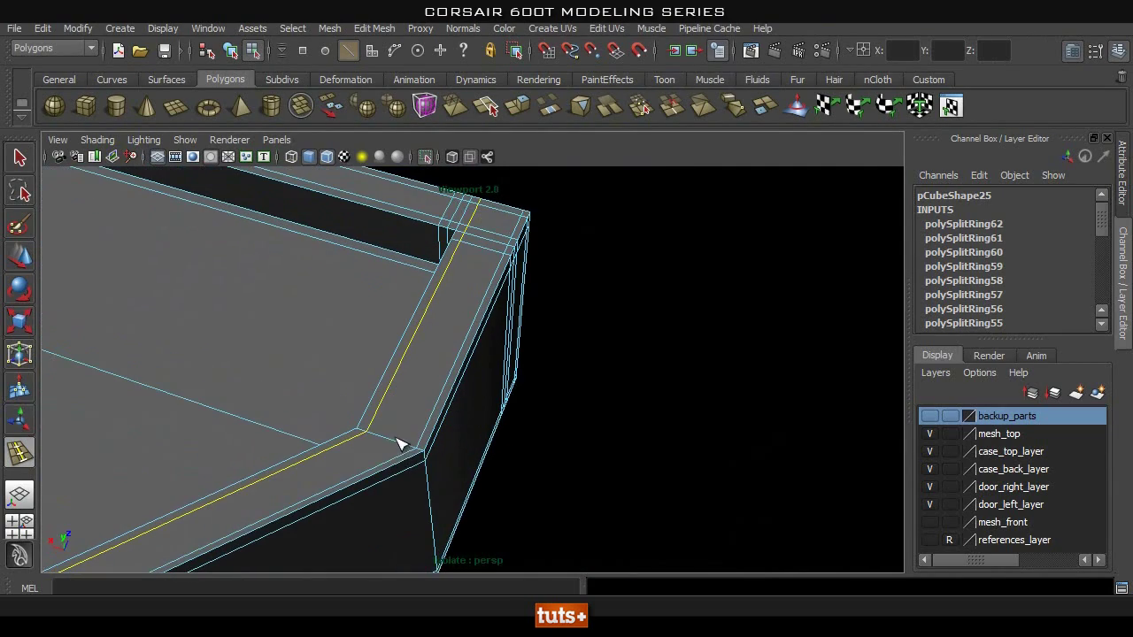
left_click(423, 458)
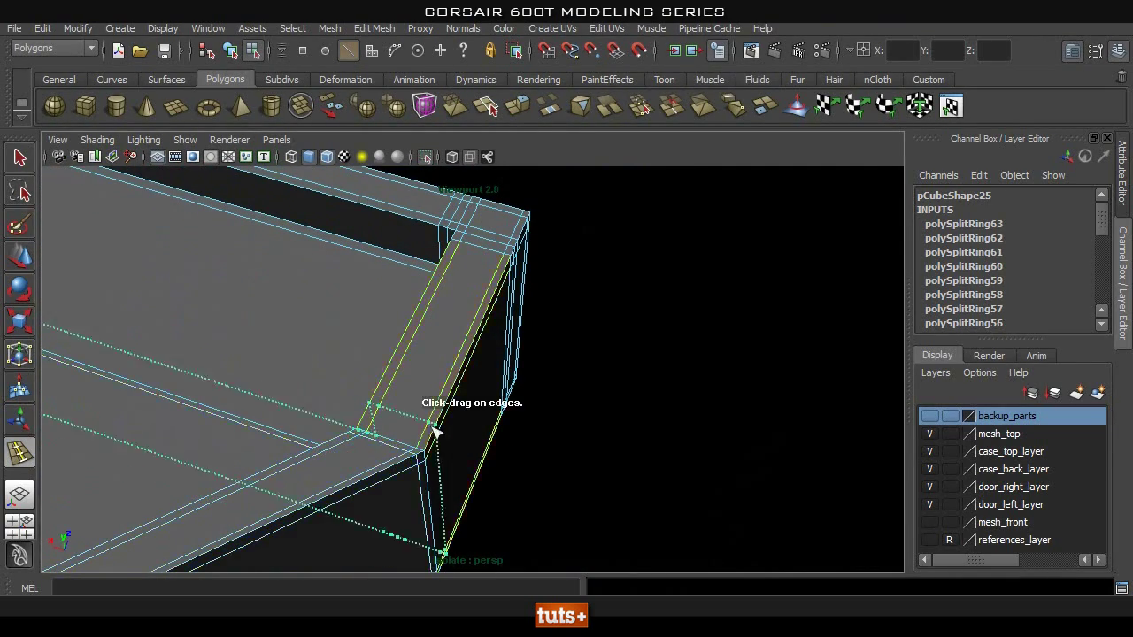
left_click(428, 447)
Insert the remaining supporting edge loop at the corner of the recessed box's rim.
left_click_drag(425, 450, 326, 354, "alt")
mouse_move(399, 345)
left_mouse_down("alt")
mouse_move(346, 372)
mouse_move(519, 369)
mouse_move(340, 316)
mouse_move(380, 347)
left_mouse_up("alt")
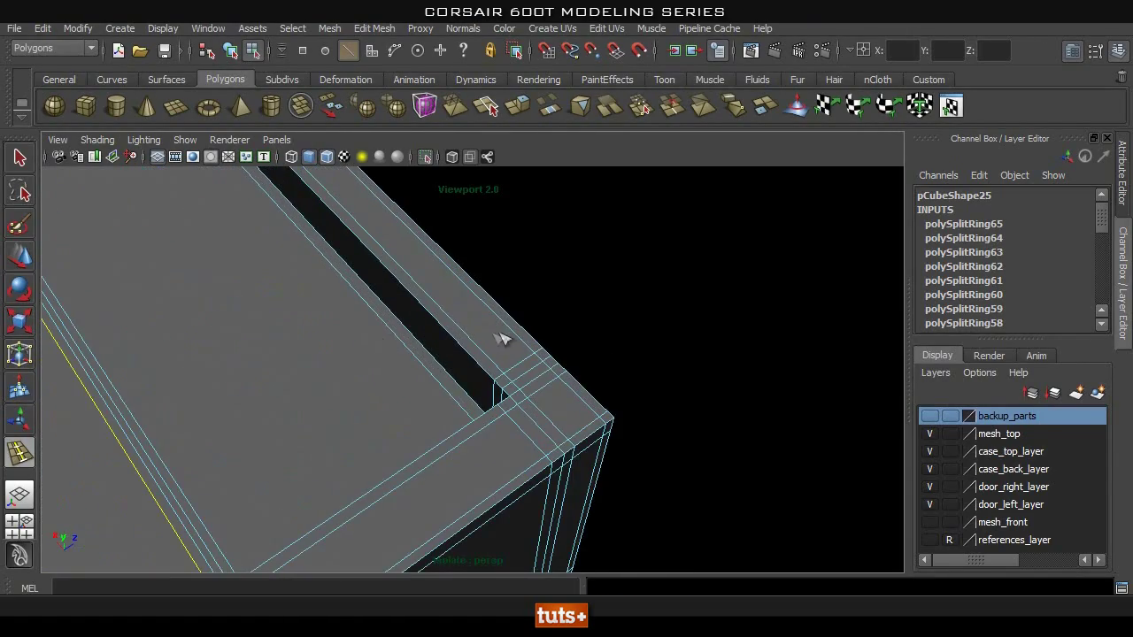
left_click_drag(502, 339, 499, 386, "alt")
left_click_drag(494, 438, 324, 375)
Return the box to object mode with smooth preview and hide the wireframe overlay to inspect the smoothed shape.
key("q")
right_click_drag(324, 376, 403, 270)
key("3")
left_click(449, 335)
left_click_drag(450, 335, 498, 342, "alt")
right_click_drag(498, 342, 273, 347, "alt")
left_click(330, 154)
right_click_drag(586, 339, 473, 338, "alt")
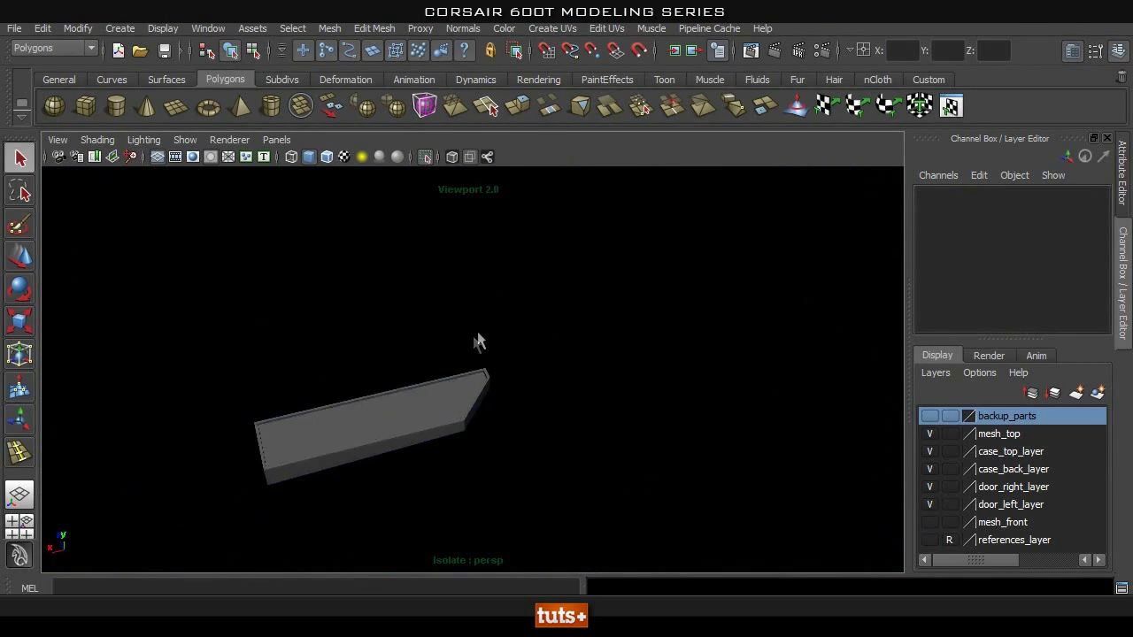
left_click_drag(296, 367, 425, 337, "alt")
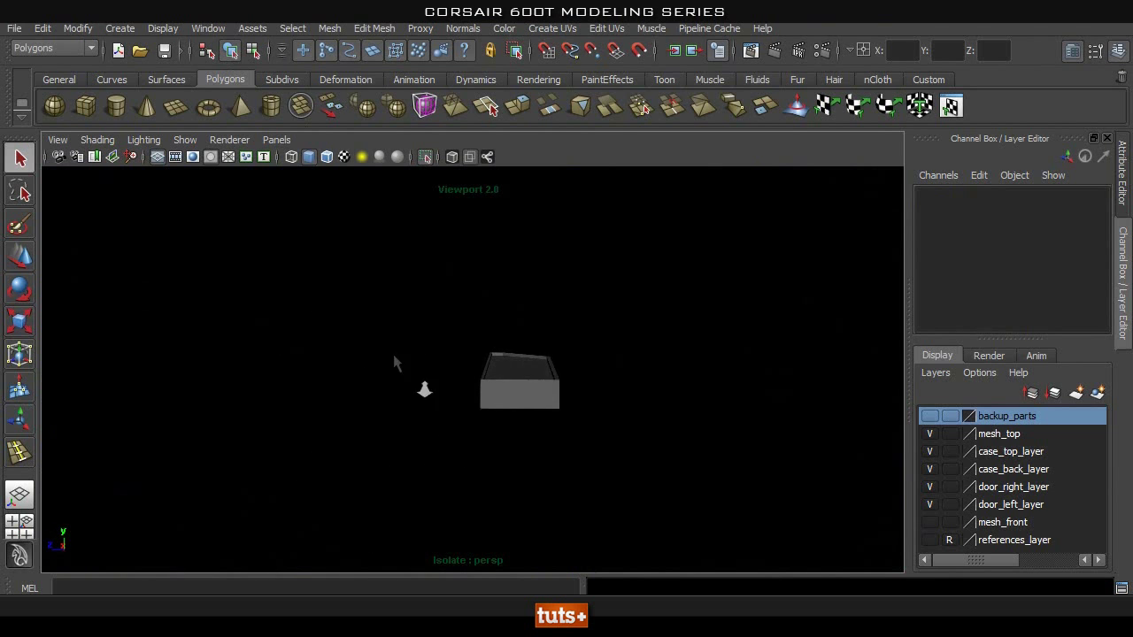
right_click_drag(394, 358, 720, 404, "alt")
left_click_drag(720, 405, 579, 453, "alt")
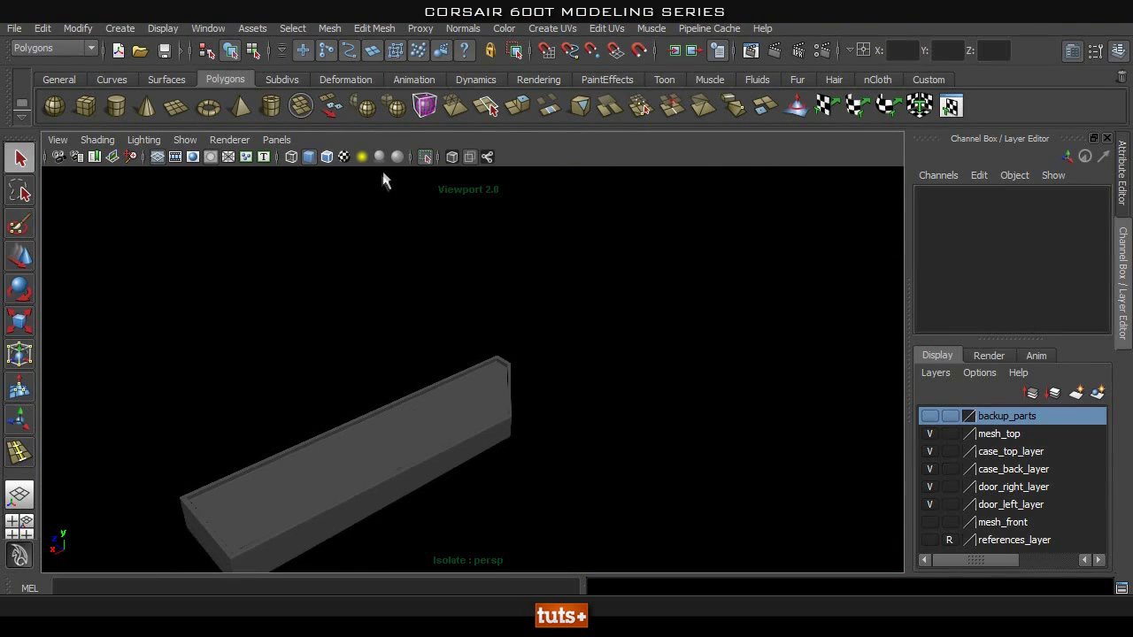
Exit isolation to show the whole case and check the smoothed piece in its cutout beside the control panel.
left_click(426, 156)
left_click_drag(597, 271, 476, 330, "alt")
right_click_drag(476, 329, 1035, 354, "alt")
left_click_drag(619, 308, 342, 312, "alt")
right_click_drag(342, 311, 266, 310, "alt")
Duplicate the slanted box piece and move the copy along X toward the cutout on the opposite side.
left_click(560, 301)
right_click_drag(560, 301, 53, 311, "alt")
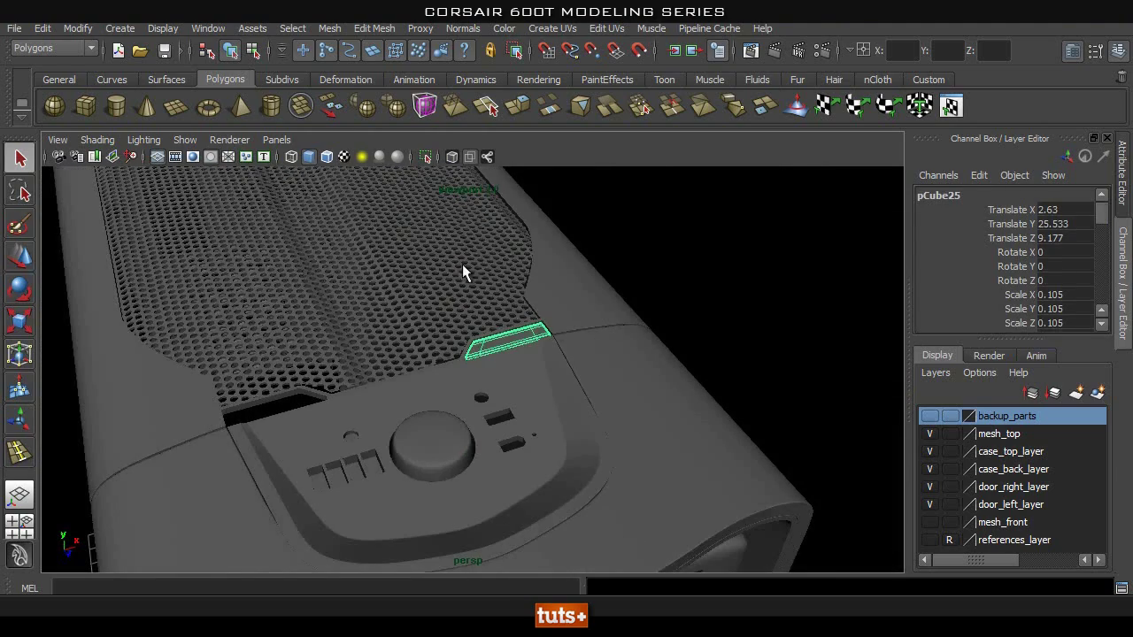
key("w")
left_click_drag(601, 338, 405, 344, "alt")
middle_click_drag(395, 346, 346, 362)
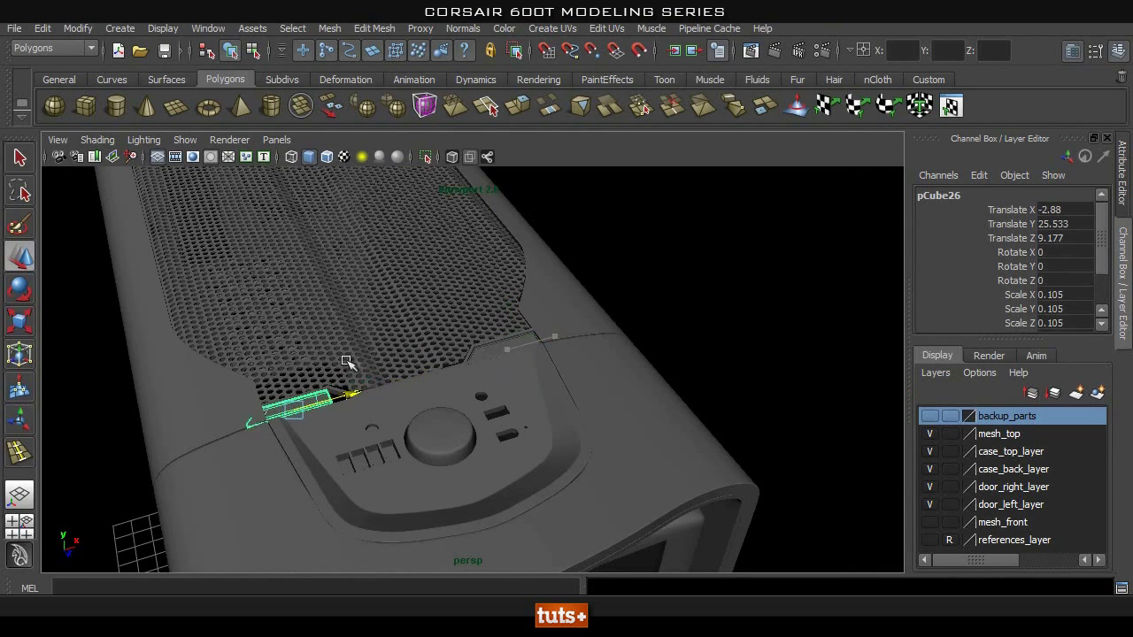
Mirror the copy by setting its Scale X to -0.105 and move it into the opposite cutout at X -2.63.
key("r")
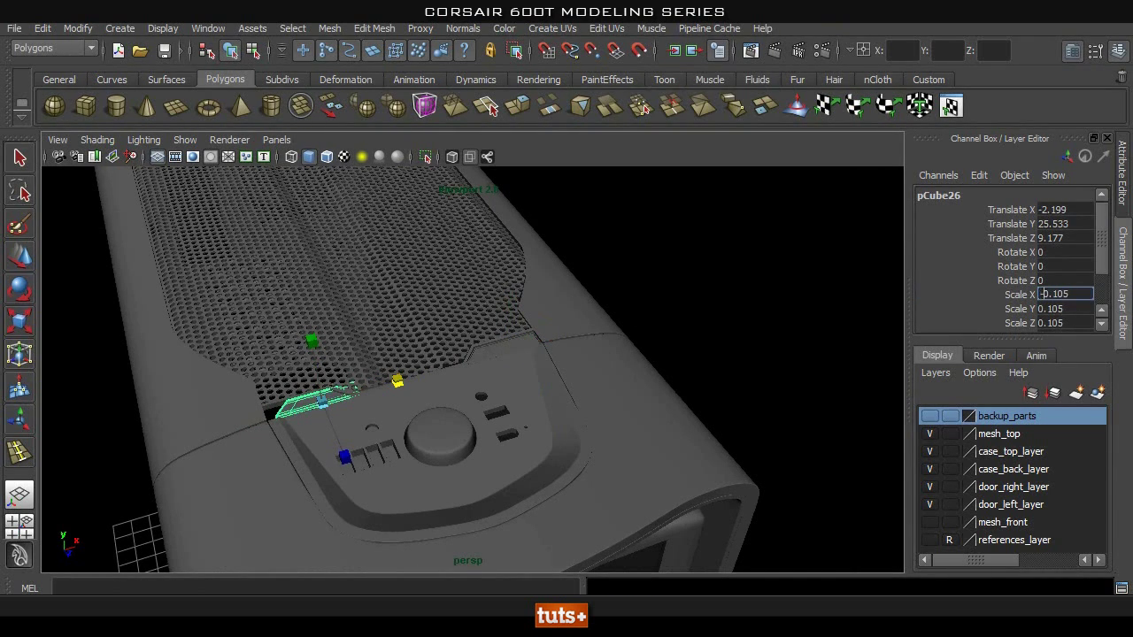
right_click_drag(188, 541, 596, 459, "alt")
middle_click_drag(430, 437, 553, 429, "alt")
key("w")
left_click_drag(330, 410, 265, 421)
In the top view with the wireframe overlay shown, move the mirrored piece outward along X to about -2.7.
key("space")
right_click_drag(384, 427, 566, 310, "alt")
middle_click_drag(566, 310, 571, 634, "alt")
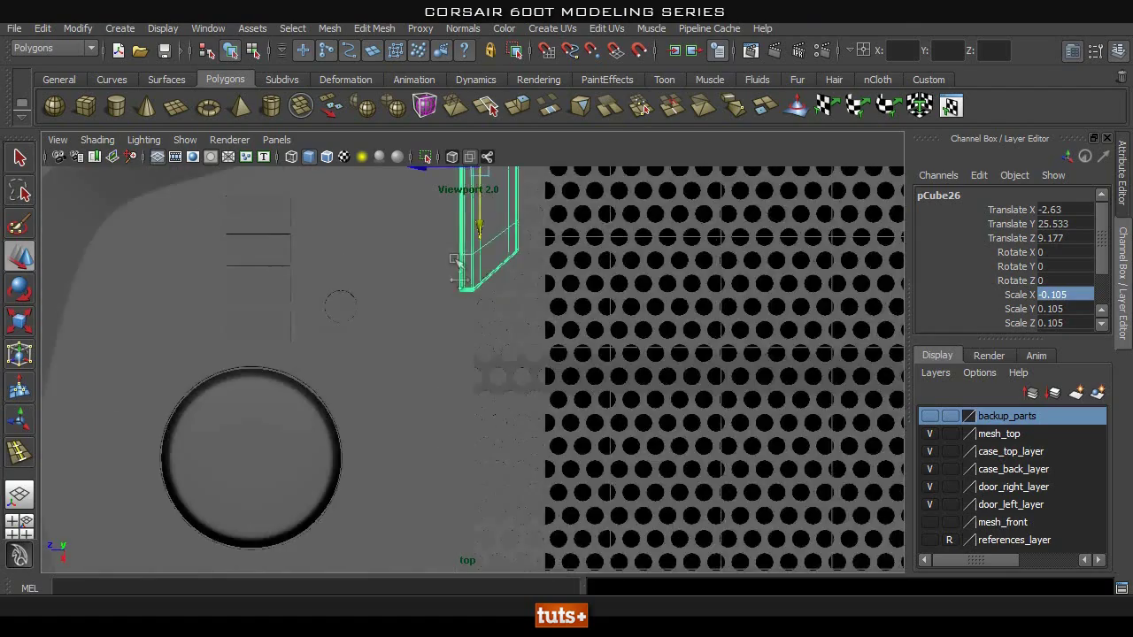
middle_click_drag(372, 187, 387, 415, "alt")
right_click_drag(386, 415, 632, 419, "alt")
middle_click_drag(632, 420, 623, 335, "alt")
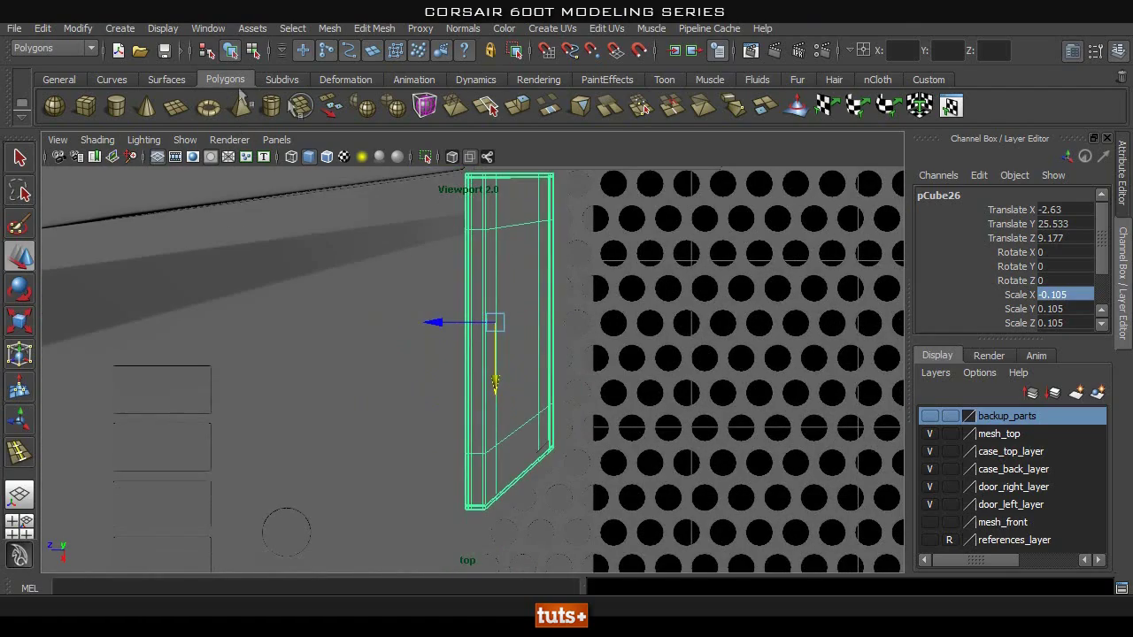
left_click(326, 158)
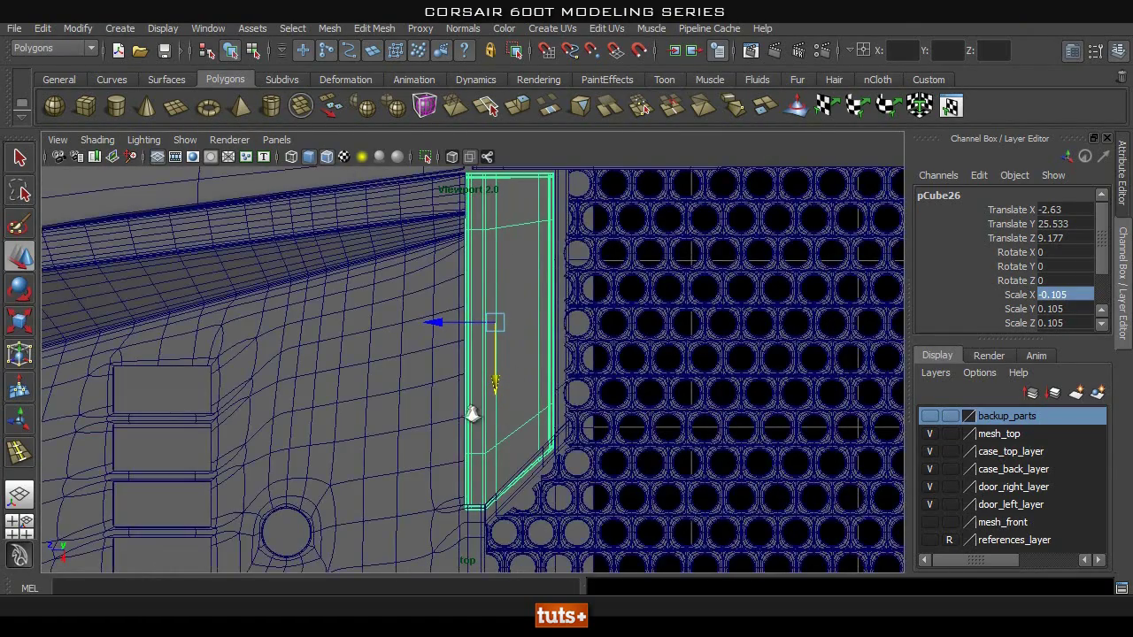
scroll(472, 415, "up", 2)
left_click_drag(497, 375, 493, 361)
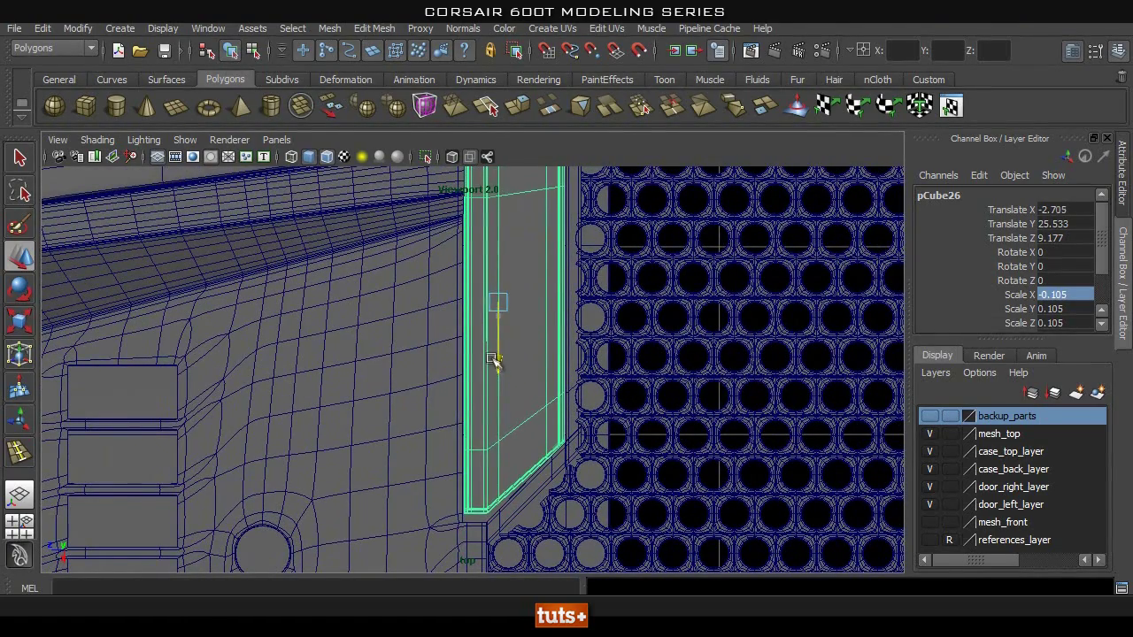
Compare both ends of the mirrored piece with the cutout and move it back along X to -2.669.
middle_click_drag(568, 399, 576, 538, "alt")
middle_click_drag(527, 393, 497, 227, "alt")
right_click_drag(656, 382, 550, 354, "alt")
middle_click_drag(526, 320, 531, 298, "alt")
middle_click_drag(503, 460, 536, 478, "alt")
right_click_drag(328, 404, 1027, 450, "alt")
middle_click_drag(731, 412, 597, 400, "alt")
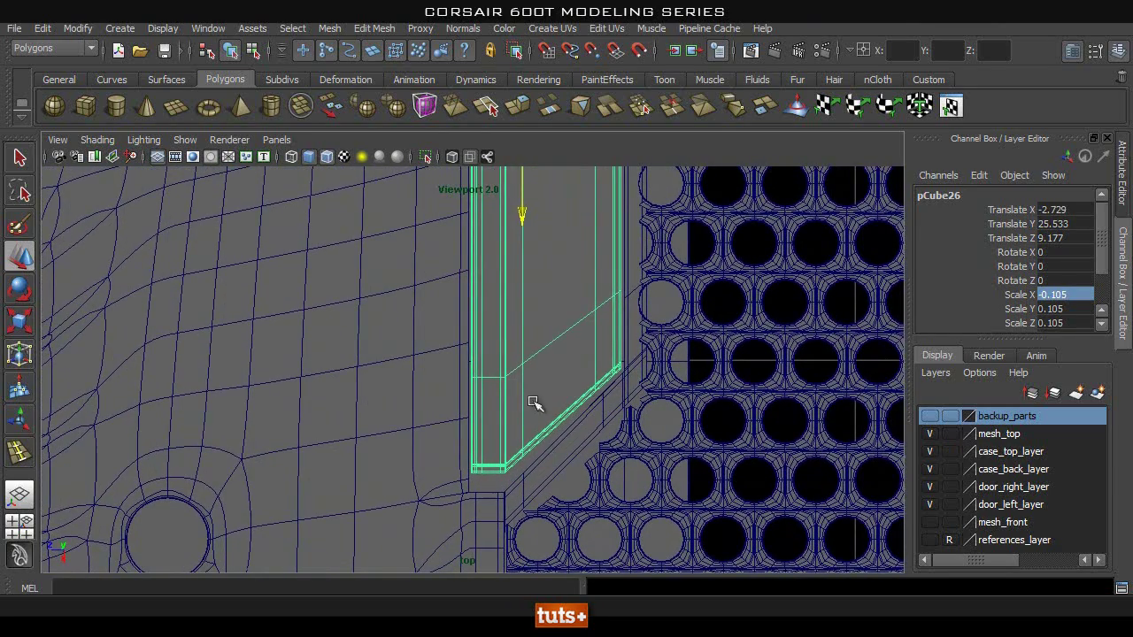
left_click_drag(520, 219, 519, 236)
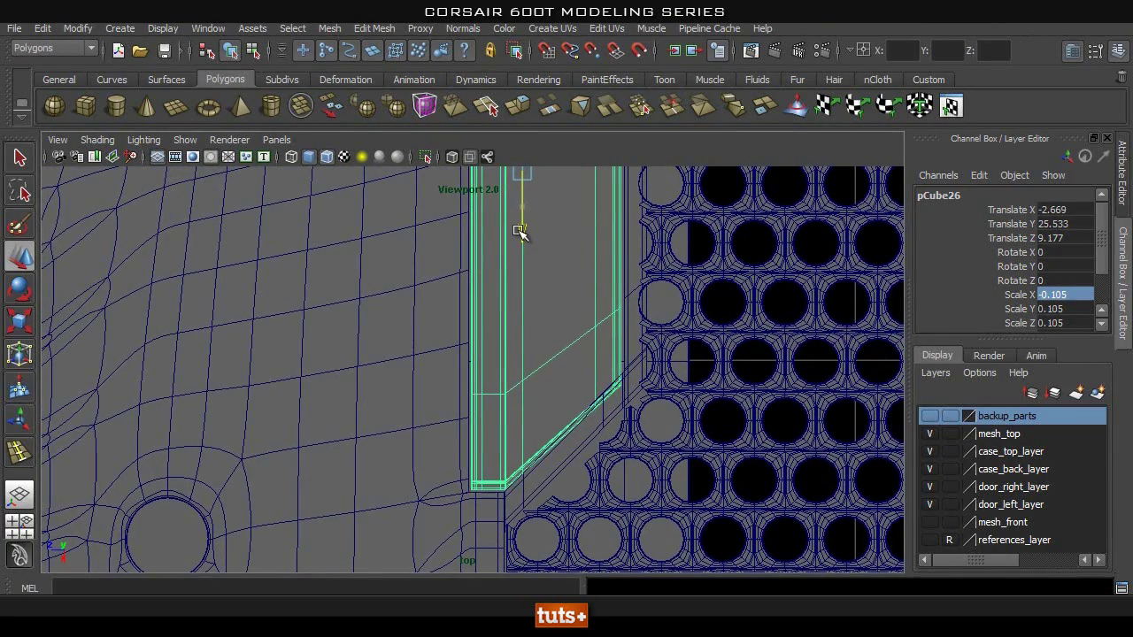
Move the mirrored piece's vertices at the mesh-side slanted corner along X so the slanted edge runs parallel to the cutout.
right_click_drag(433, 351, 567, 354, "alt")
middle_click_drag(663, 357, 629, 334, "alt")
right_click_drag(604, 299, 518, 296)
left_click_drag(688, 427, 646, 404)
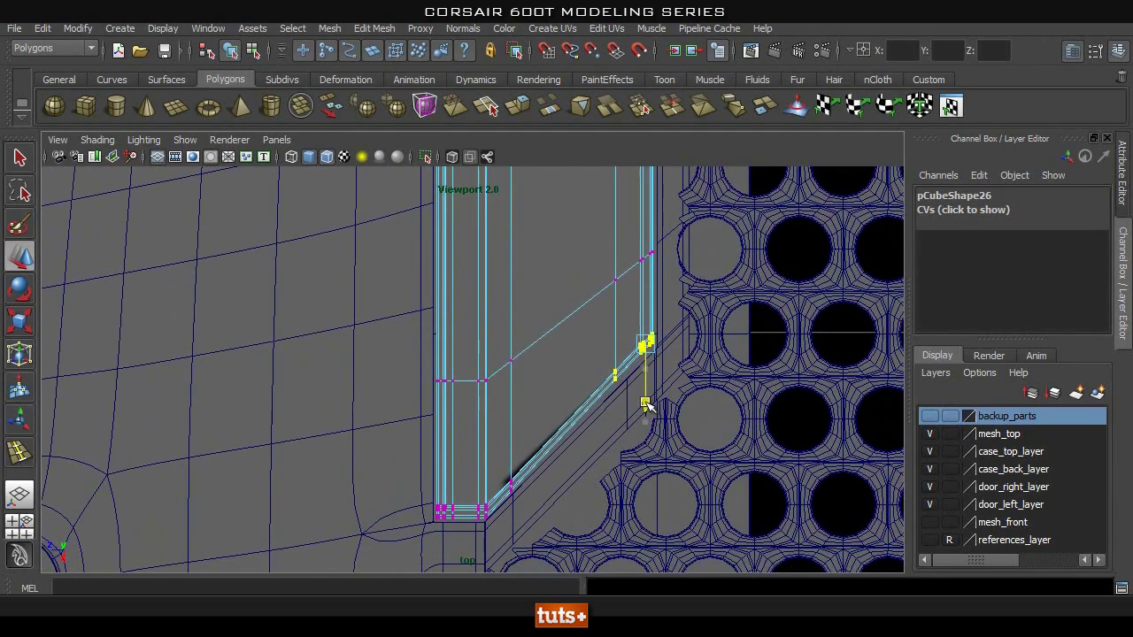
right_click_drag(451, 455, 553, 432, "alt")
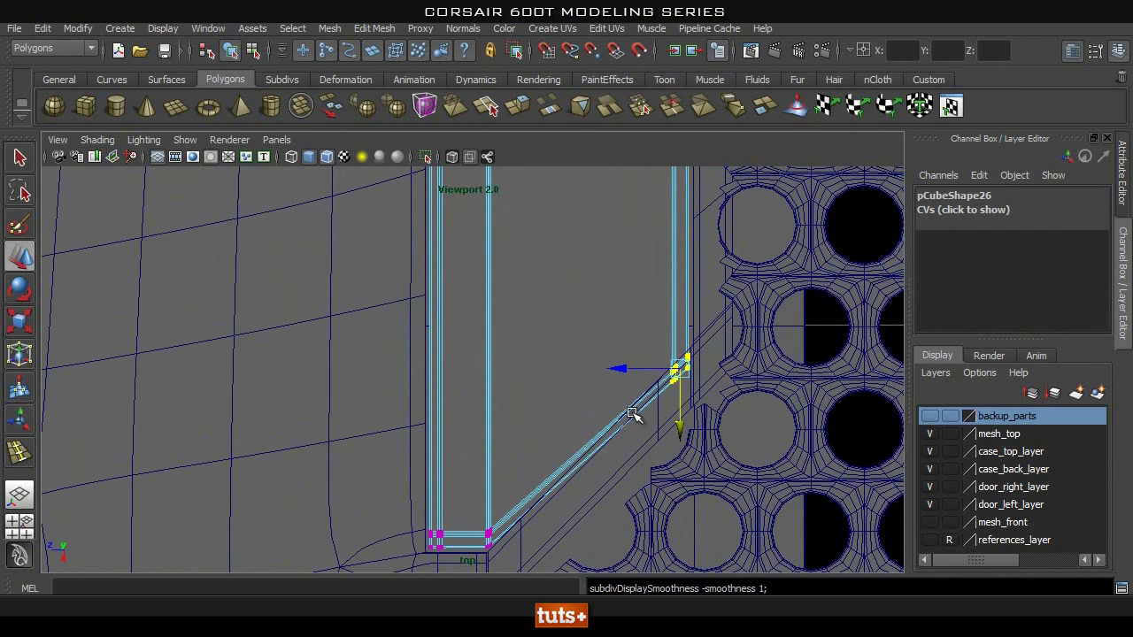
left_click_drag(679, 431, 675, 394)
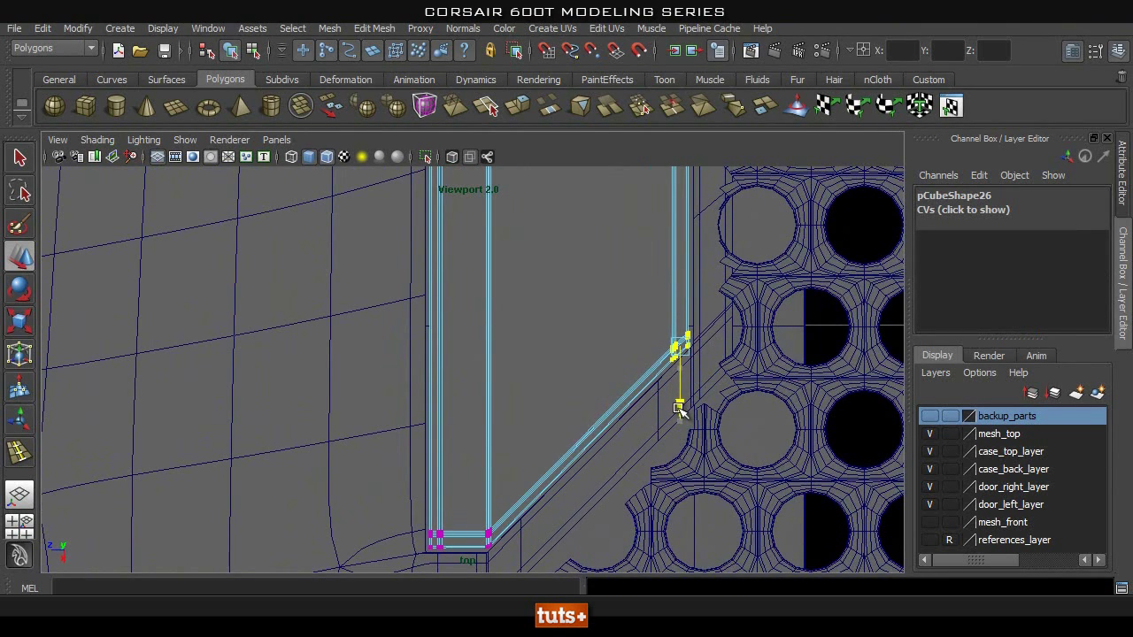
Select the vertices at the mirrored piece's square end and nudge them outward along X to fit the cutout.
middle_click_drag(584, 255, 572, 611, "alt")
middle_click_drag(567, 288, 549, 618, "alt")
left_click_drag(323, 224, 653, 339)
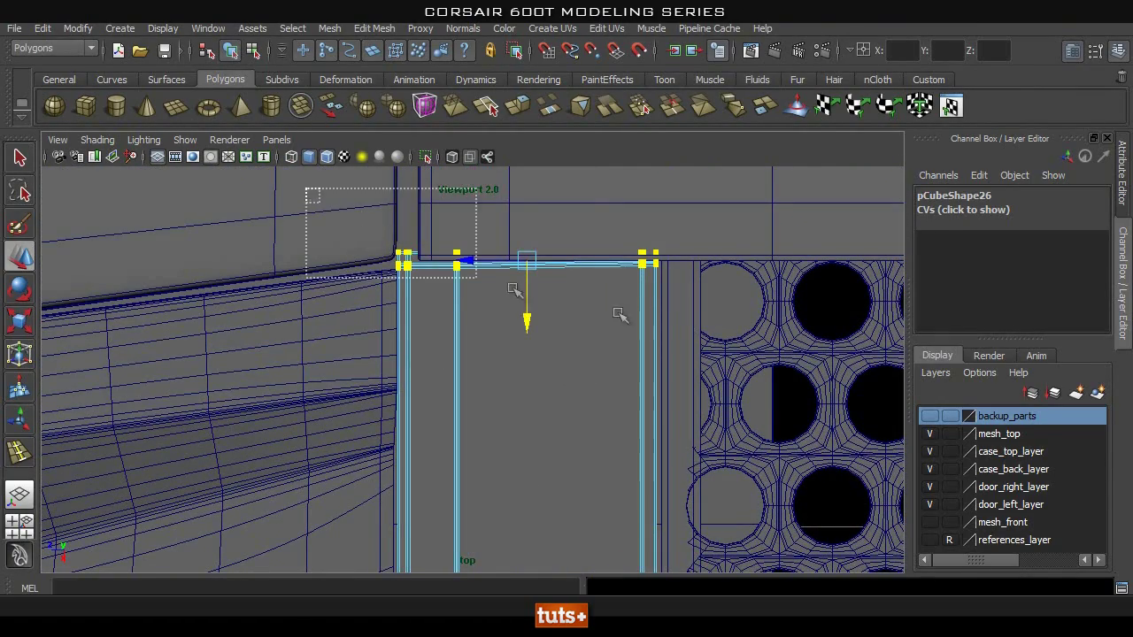
left_click_drag(527, 319, 553, 308)
Return to the perspective view, put the piece in object mode with smooth preview, deselect it and hide the wireframe overlay.
key("space")
right_click_drag(647, 360, 523, 376, "alt")
left_click_drag(523, 377, 389, 389, "alt")
key("q")
right_click_drag(403, 283, 429, 258)
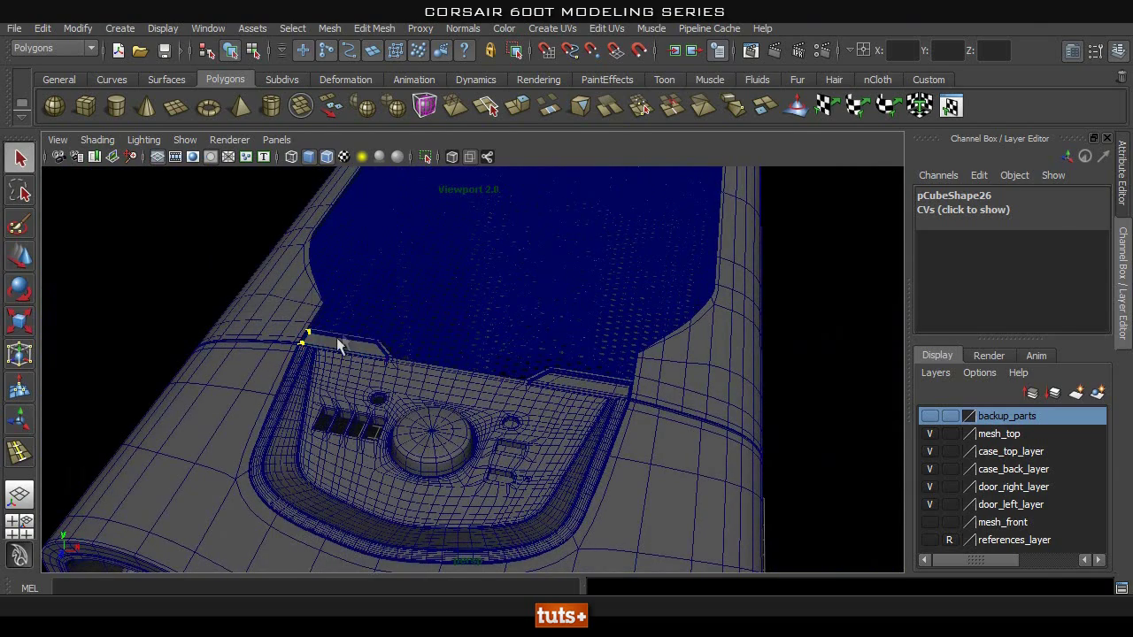
key("3")
left_click(843, 307)
left_click(326, 156)
Examine both fitted pieces, the top mesh and the whole case from several angles, dismissing the chat notification.
mouse_move(354, 283)
left_mouse_down("alt")
mouse_move(384, 372)
mouse_move(519, 362)
mouse_move(458, 347)
mouse_move(334, 344)
mouse_move(478, 416)
left_mouse_up("alt")
right_click_drag(478, 416, 505, 399, "alt")
left_click_drag(505, 399, 619, 376, "alt")
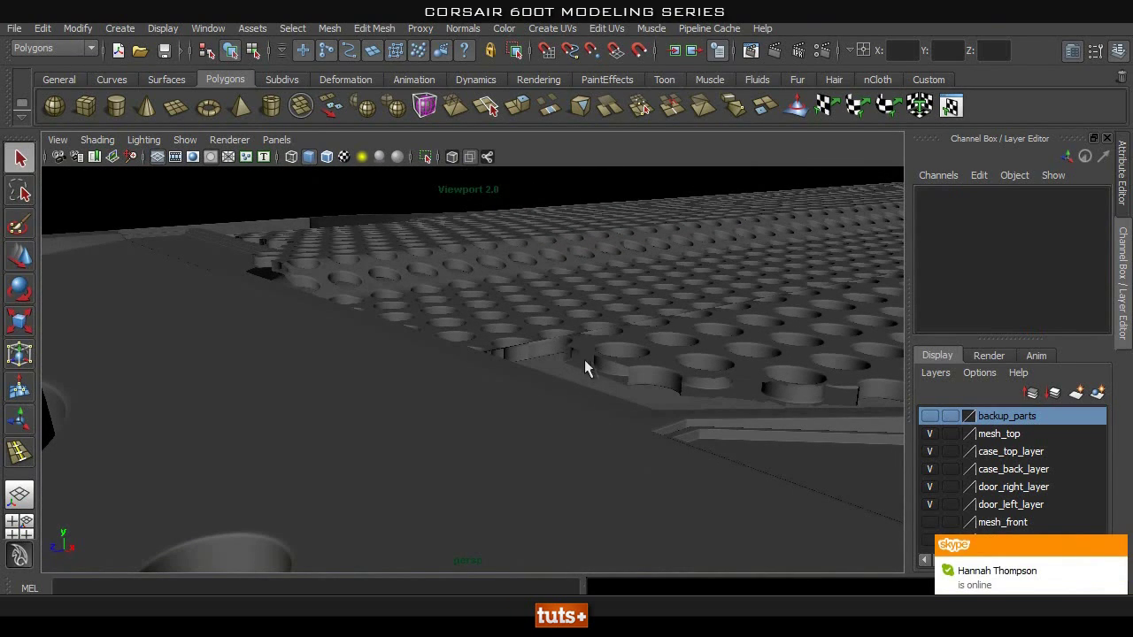
left_click(1117, 546)
left_click_drag(609, 328, 637, 354, "alt")
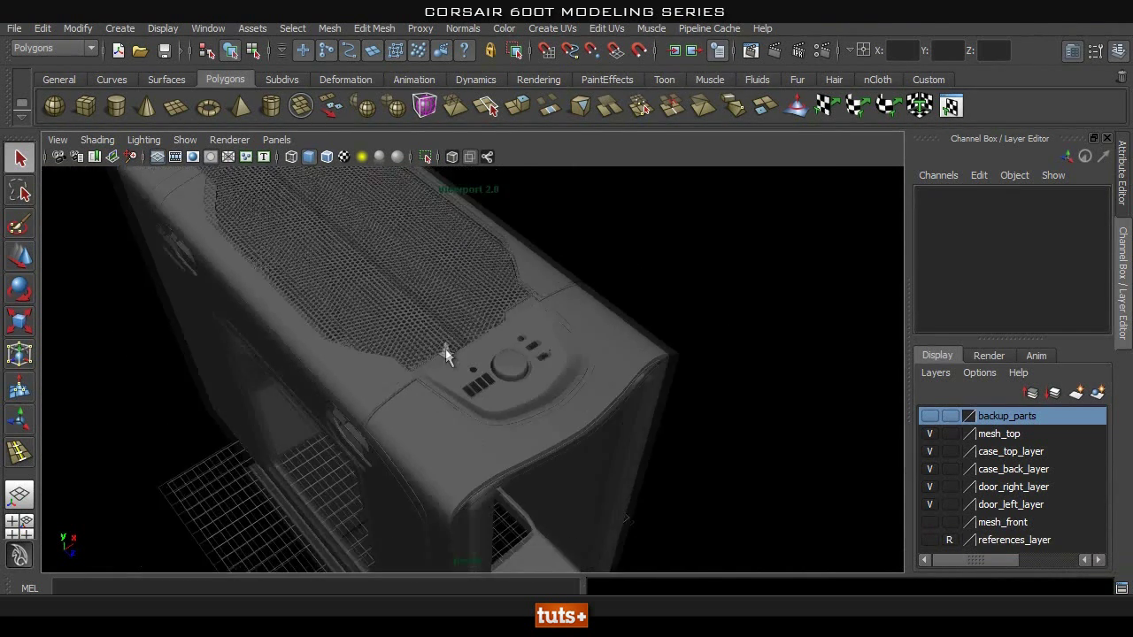
left_click_drag(409, 369, 562, 354, "alt")
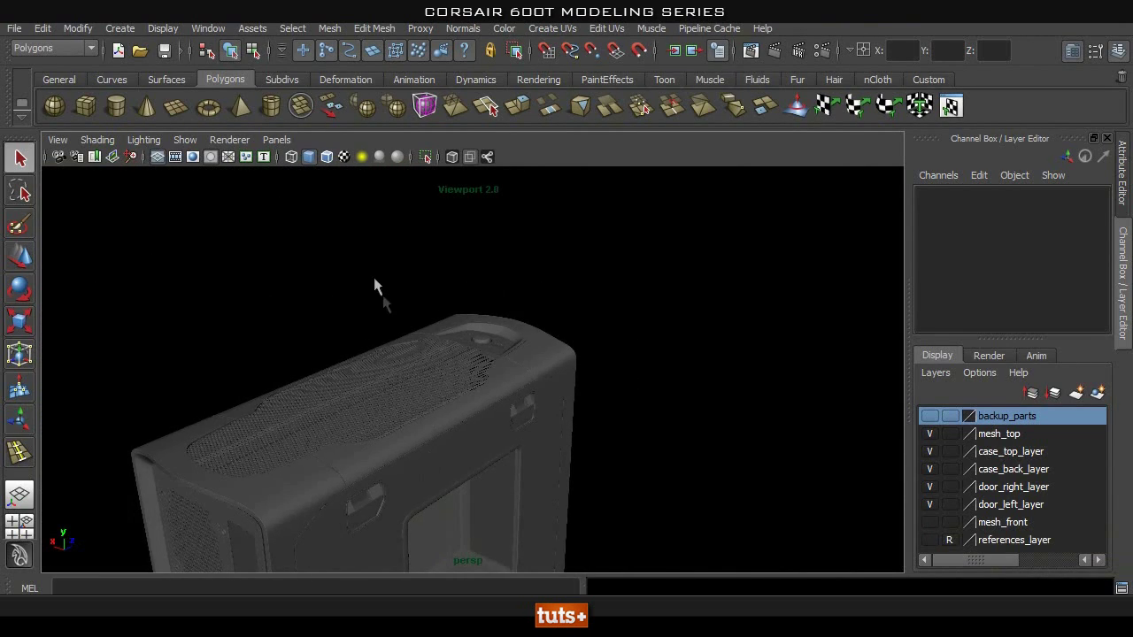
left_click_drag(374, 286, 316, 387, "alt")
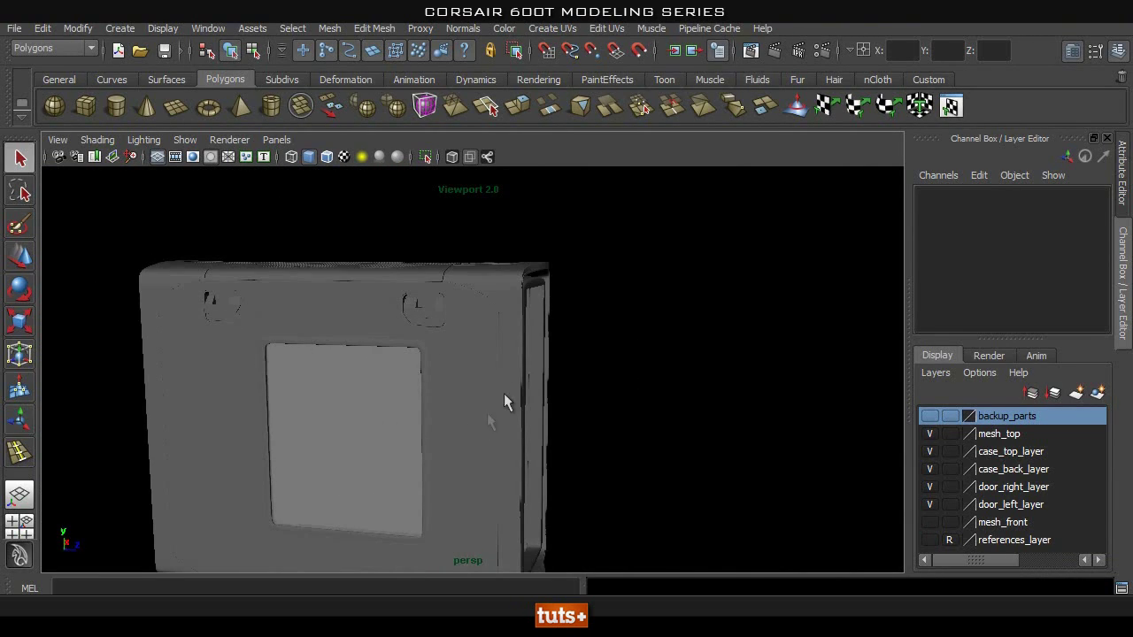
left_click_drag(503, 396, 400, 372, "alt")
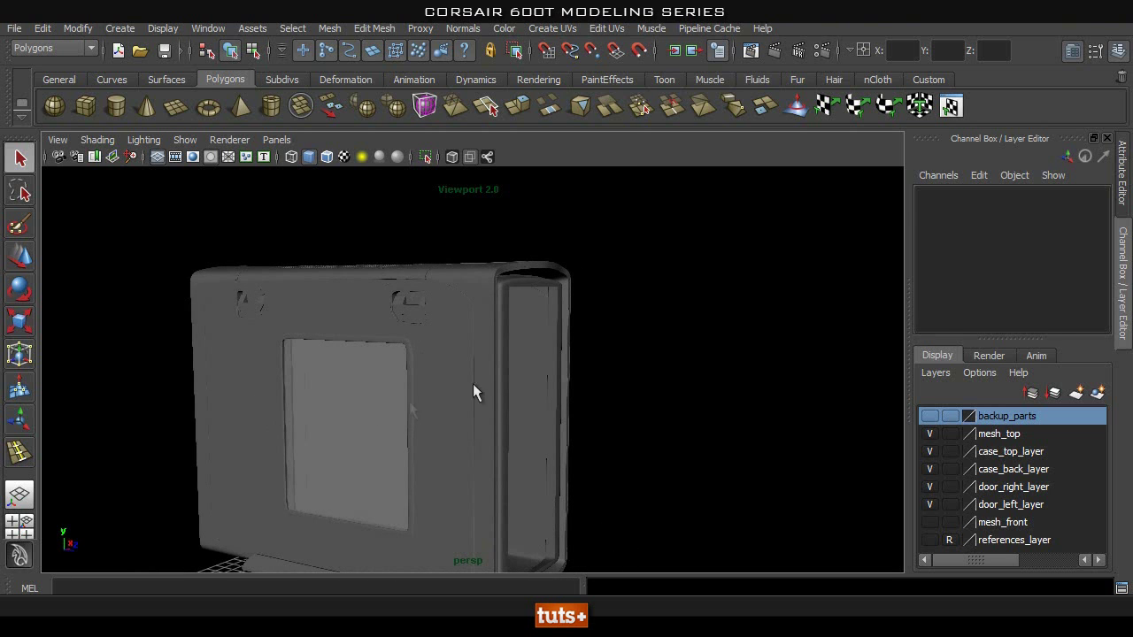
left_click_drag(520, 359, 343, 387, "alt")
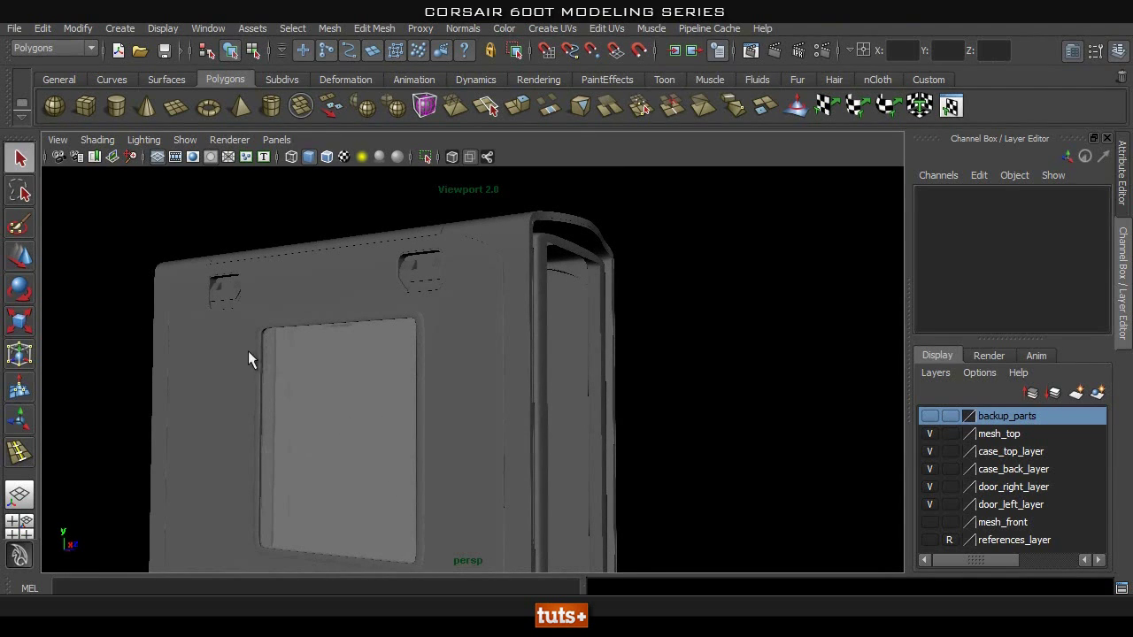
right_click_drag(362, 449, 322, 478, "alt")
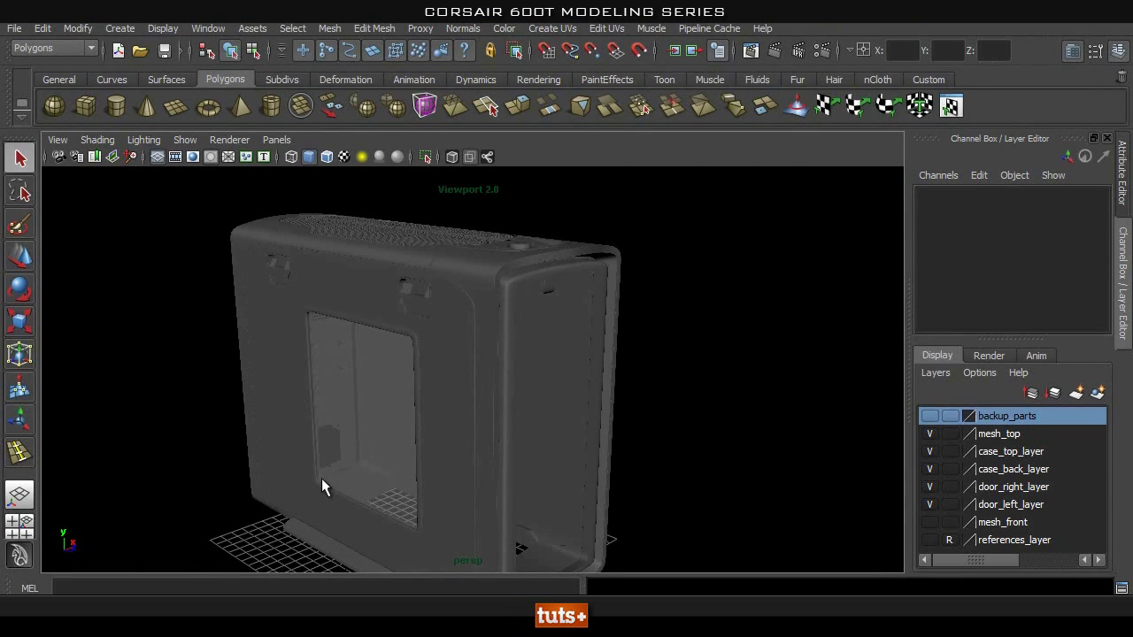
mouse_move(349, 405)
left_mouse_down("alt")
mouse_move(380, 413)
mouse_move(473, 387)
mouse_move(341, 397)
mouse_move(354, 398)
left_mouse_up("alt")
left_click_drag(549, 509, 549, 385, "alt")
left_click_drag(542, 457, 595, 499, "alt")
scroll(577, 487, "up", 2)
middle_click_drag(540, 474, 529, 417, "alt")
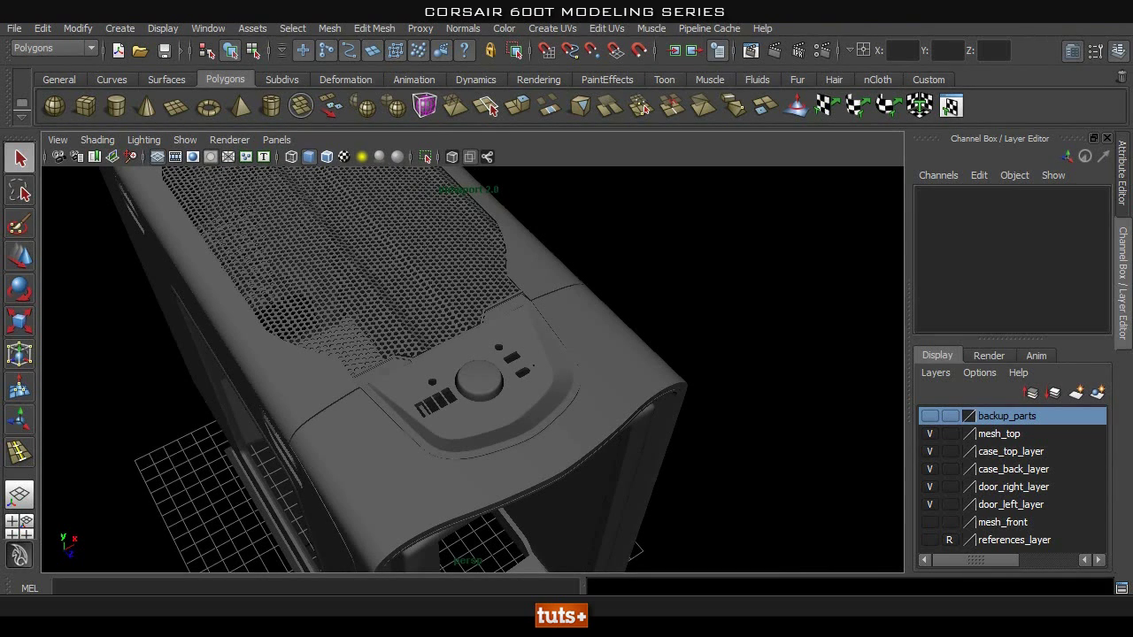